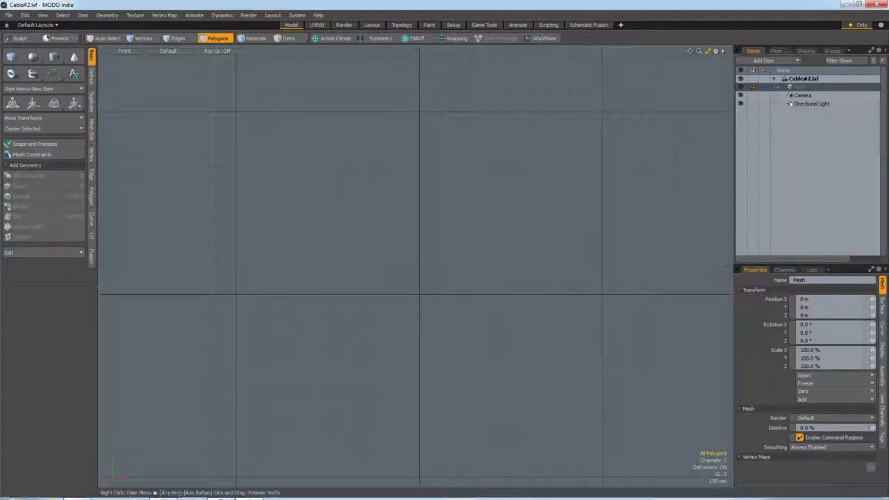
Step: Build a cylinder with 100 mm radius and give it height in the Top view
left_click(54, 57)
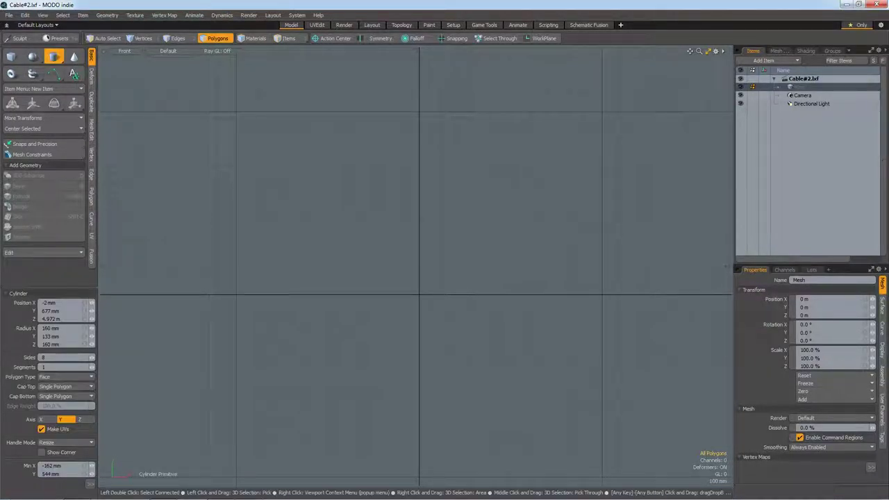
scroll(419, 293, "up", 2)
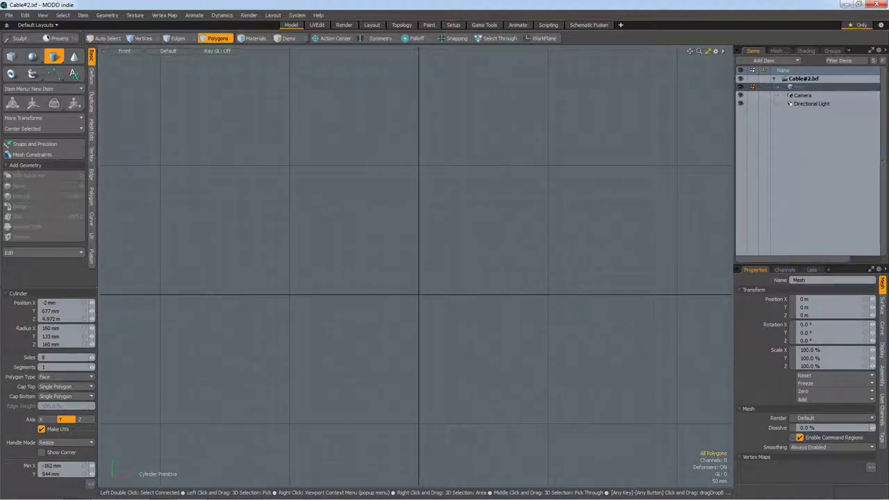
left_click_drag(418, 294, 435, 242)
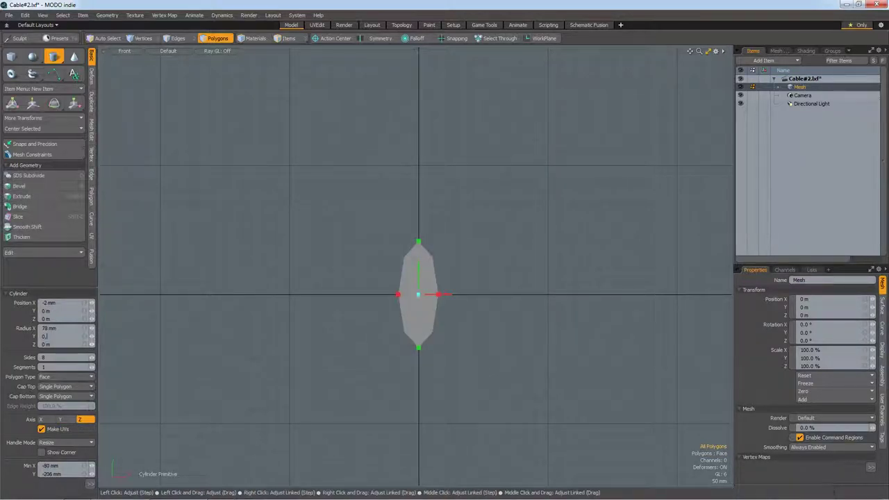
type("1")
key("Return")
type("0.1")
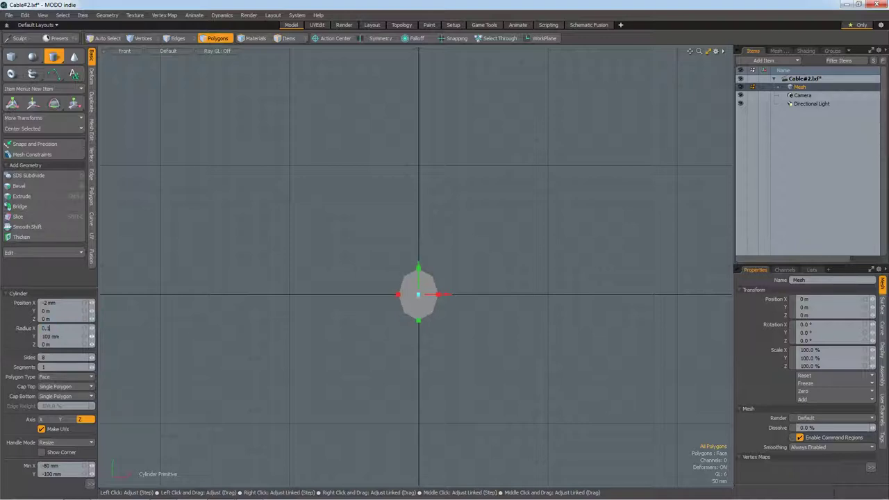
key("Return")
key("KP_7")
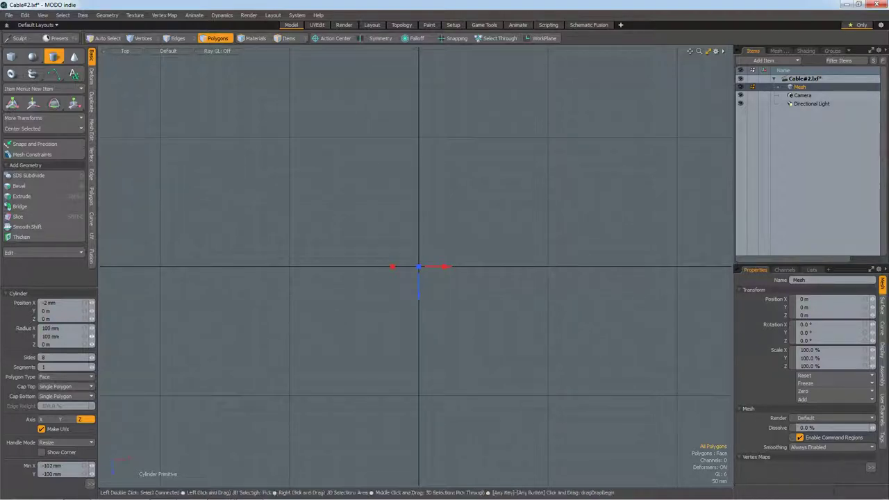
left_click_drag(419, 267, 418, 193)
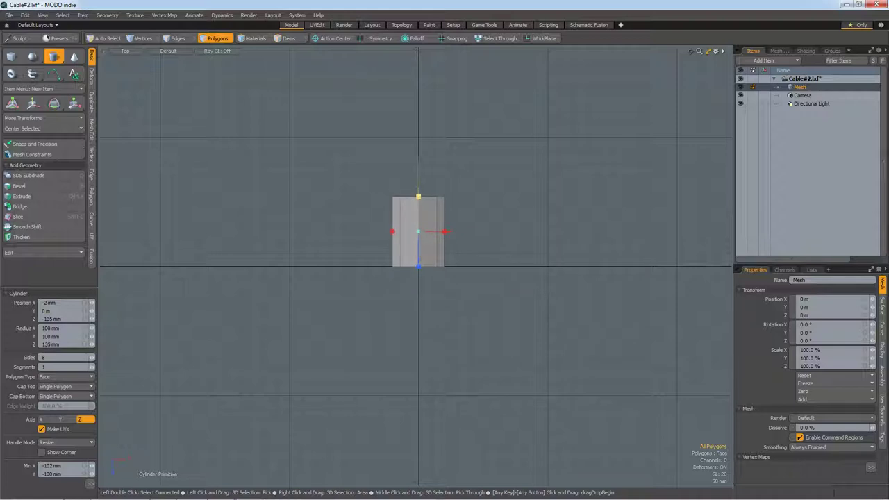
key("space")
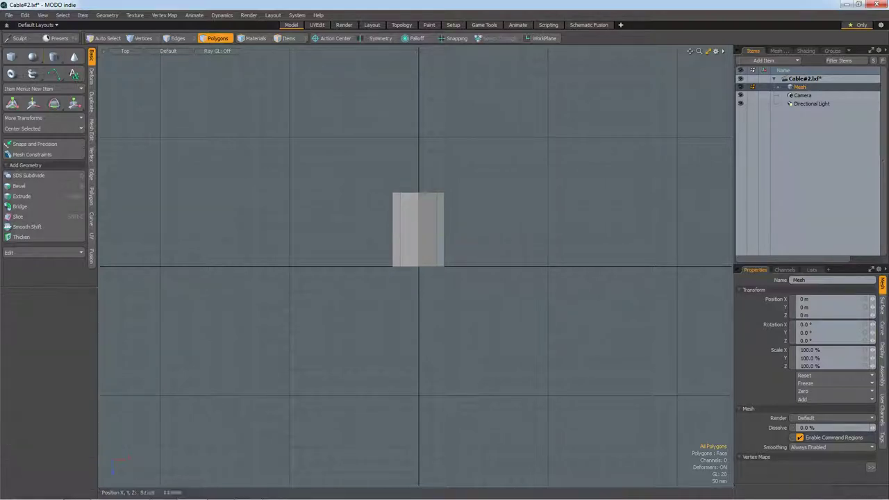
Step: Move the cylinder 300 mm to the right along X and deselect it
key("w")
left_click_drag(462, 274, 541, 273)
key("space")
key("KP_1")
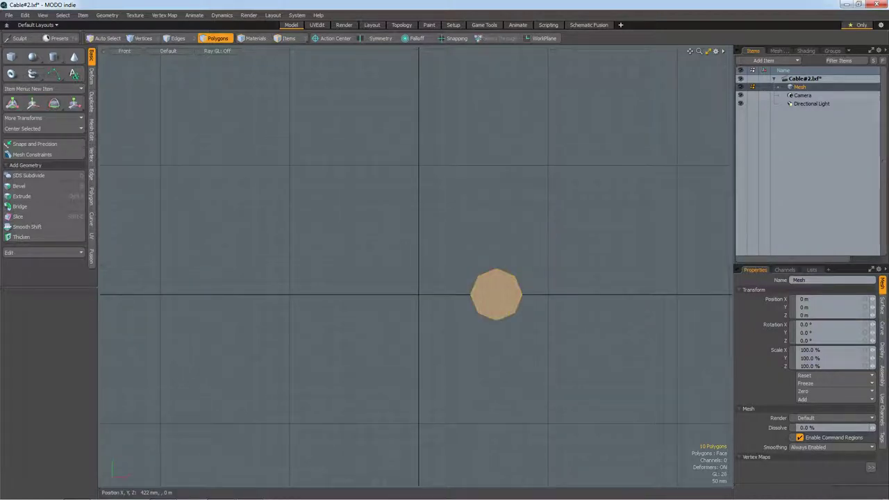
left_click(540, 273)
left_click(54, 56)
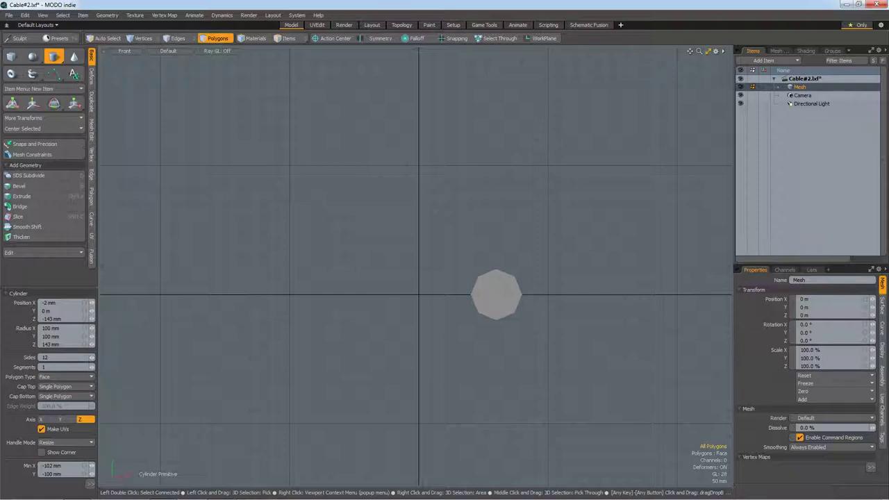
Step: Draw a 12-sided 150 mm-radius disc at the origin and extend it about 204 mm long
left_click_drag(418, 294, 461, 340)
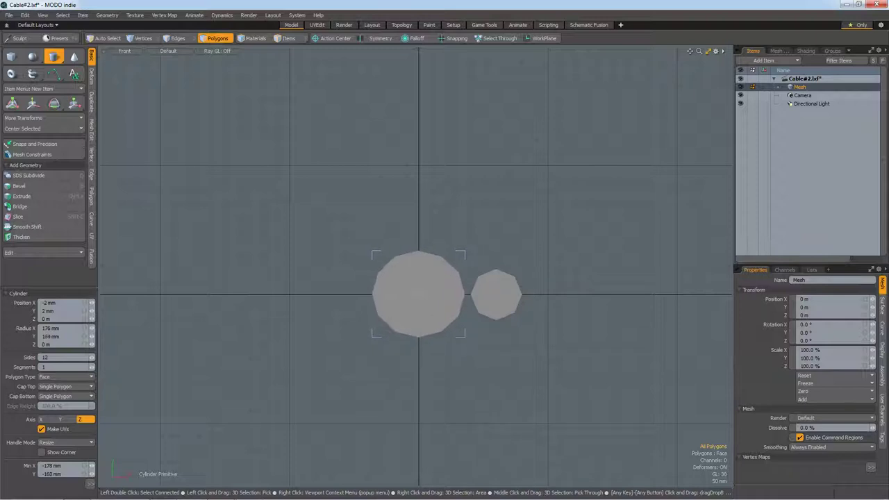
left_click_drag(460, 341, 458, 331)
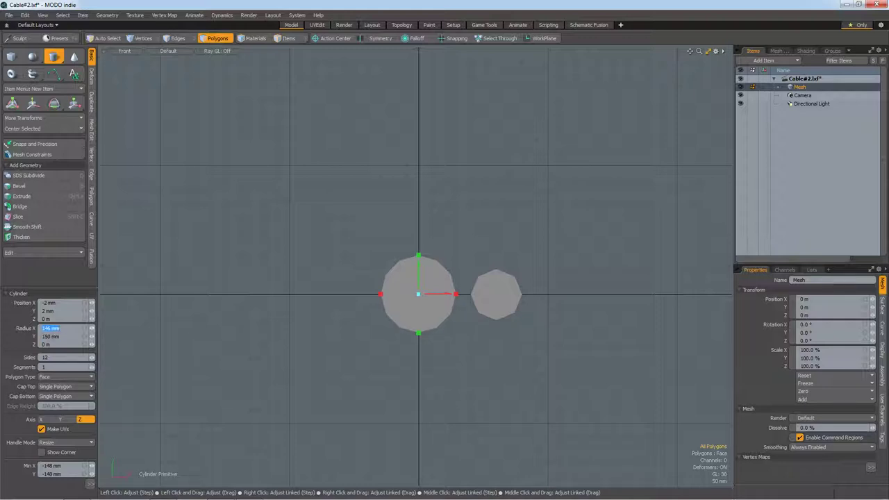
type("150")
key("KP_7")
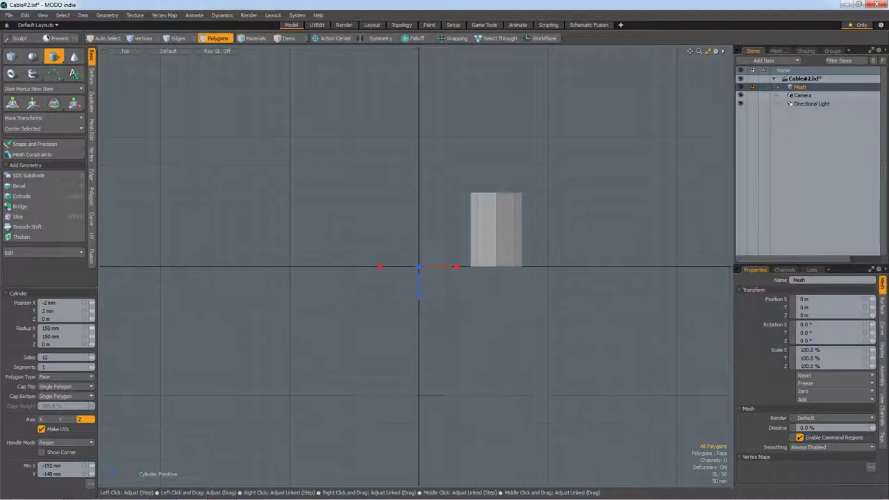
left_click_drag(418, 267, 418, 162)
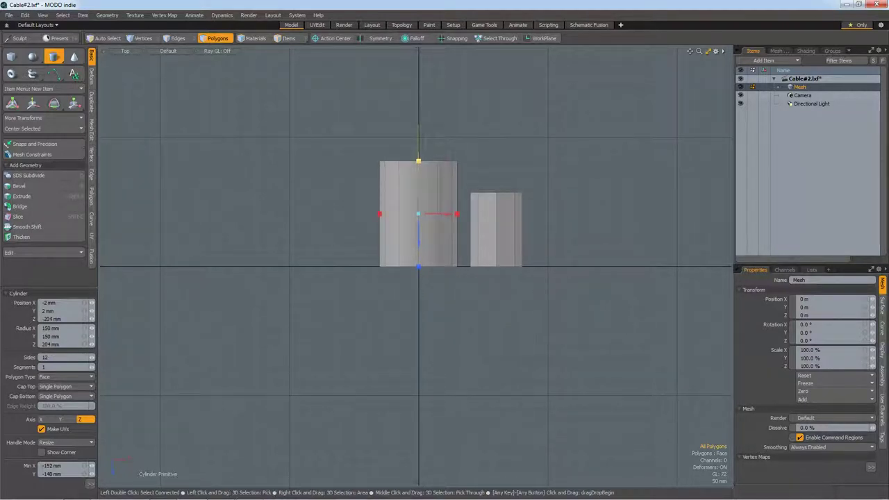
Step: Rotate the small cylinder -30° around Y and slide it left into the large cylinder
key("q")
left_click(496, 229)
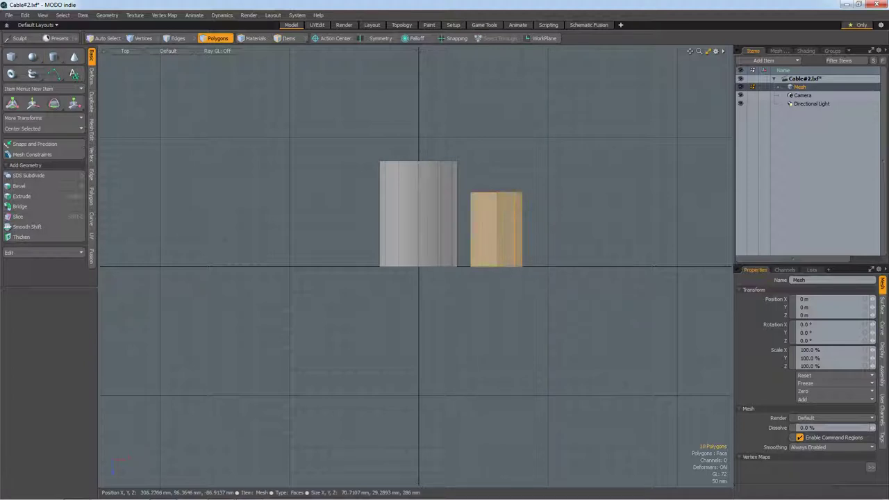
key("w")
mouse_move(541, 273)
left_mouse_down()
mouse_move(541, 253)
mouse_move(522, 258)
left_mouse_up()
key("e")
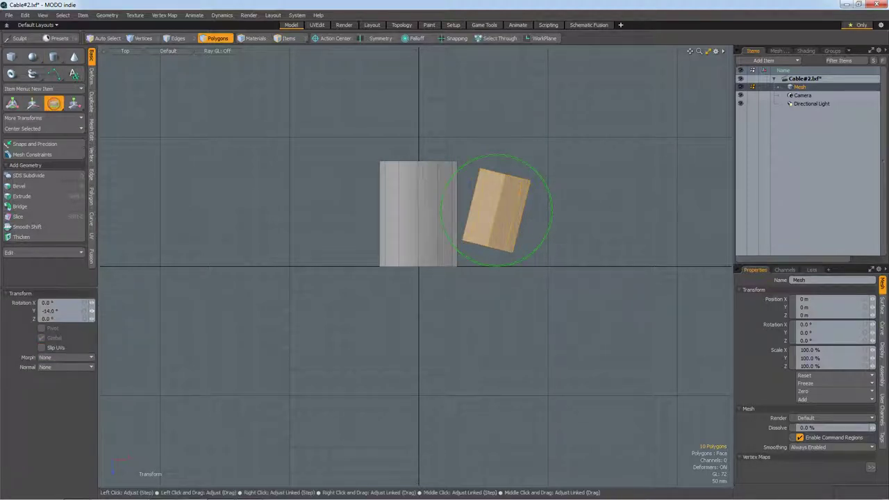
type("-30")
key("Return")
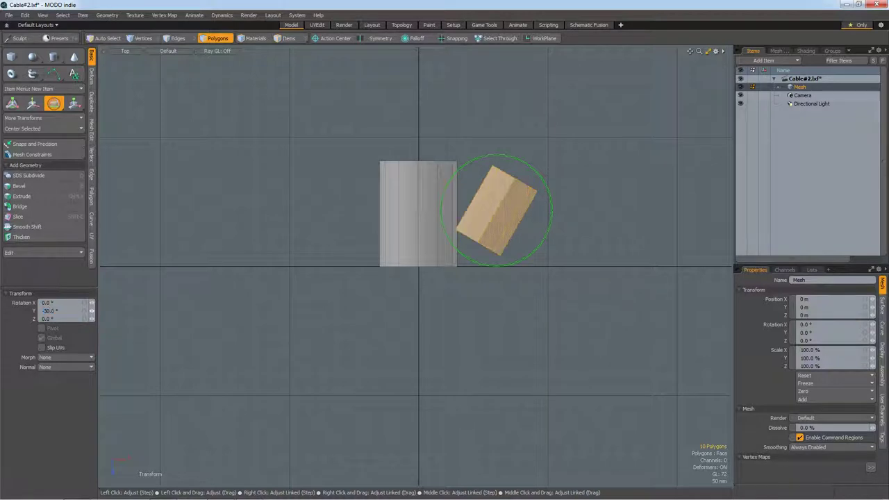
key("w")
left_click_drag(541, 254, 491, 255)
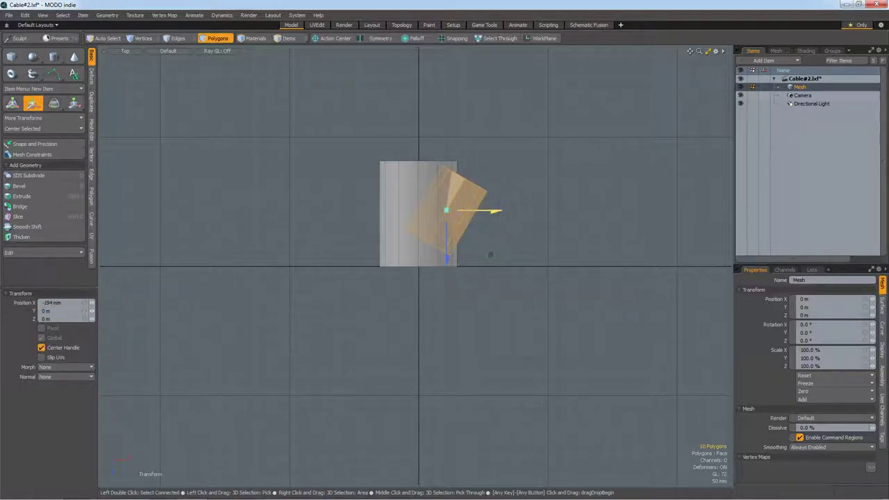
Step: Tilt the small cylinder 18° around X and raise it along Y
key("KP_3")
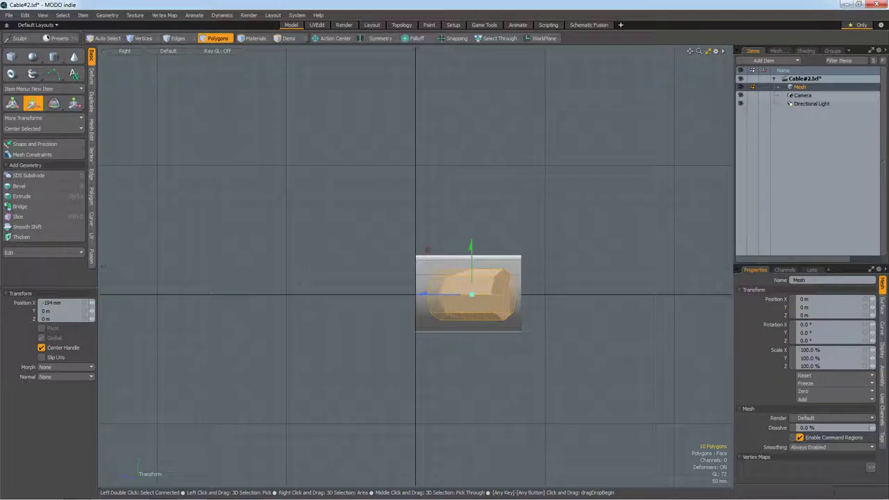
key("e")
left_click_drag(426, 250, 416, 267)
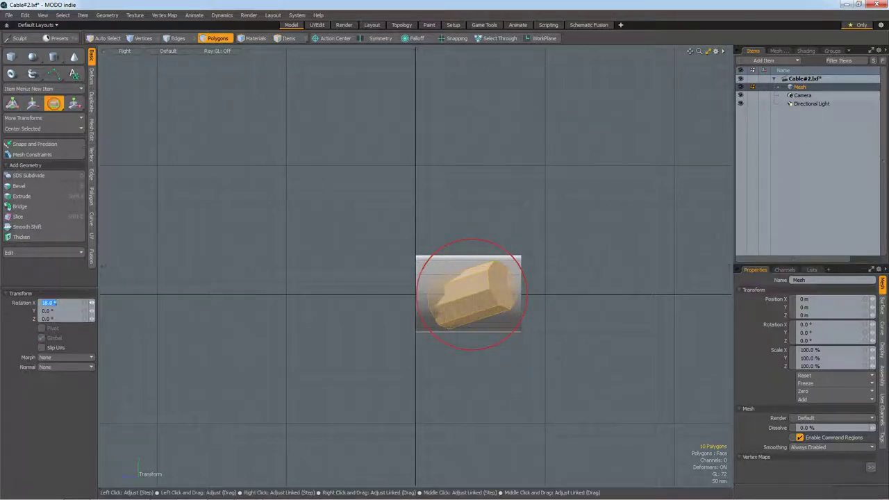
key("space")
key("a")
key("w")
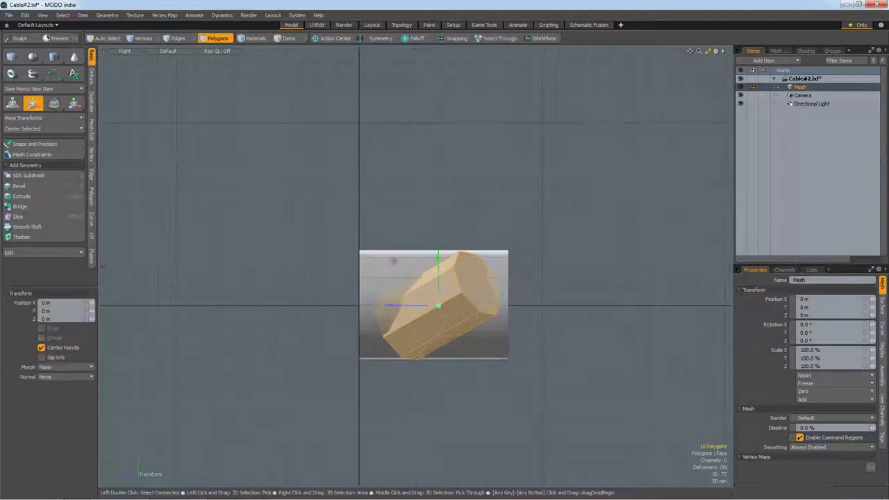
left_click_drag(438, 268, 437, 234)
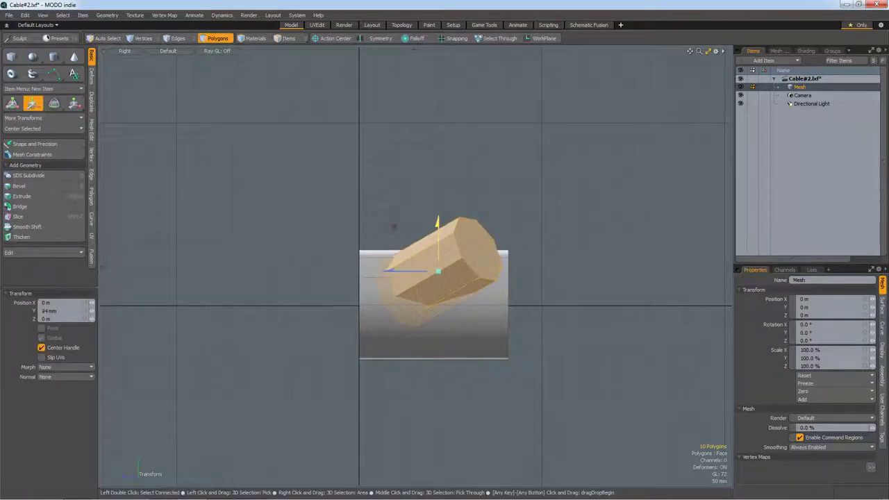
Step: Shift the small cylinder to Z -20 mm and raise it slightly higher
key("ctrl+2")
key("ctrl+1")
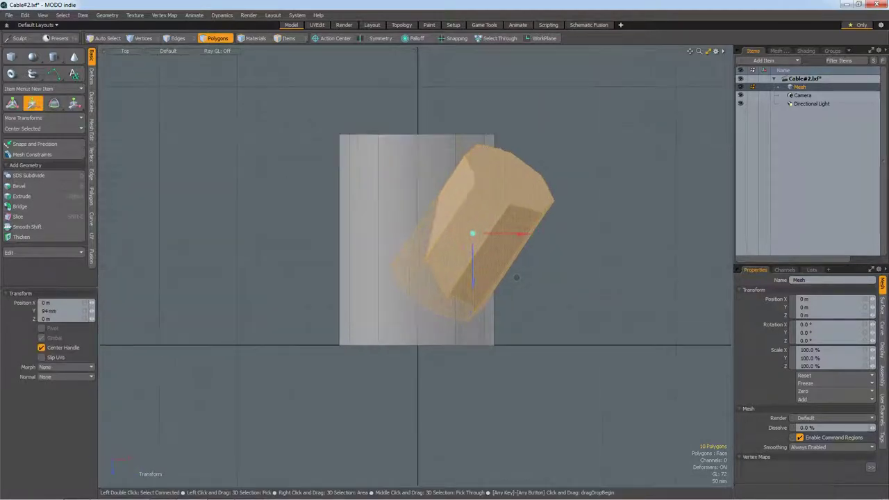
left_click_drag(517, 278, 516, 266)
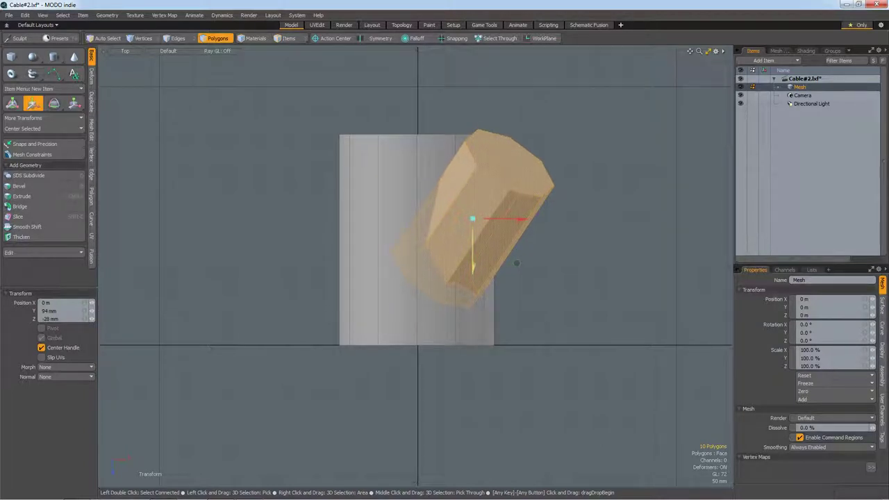
key("ctrl+2")
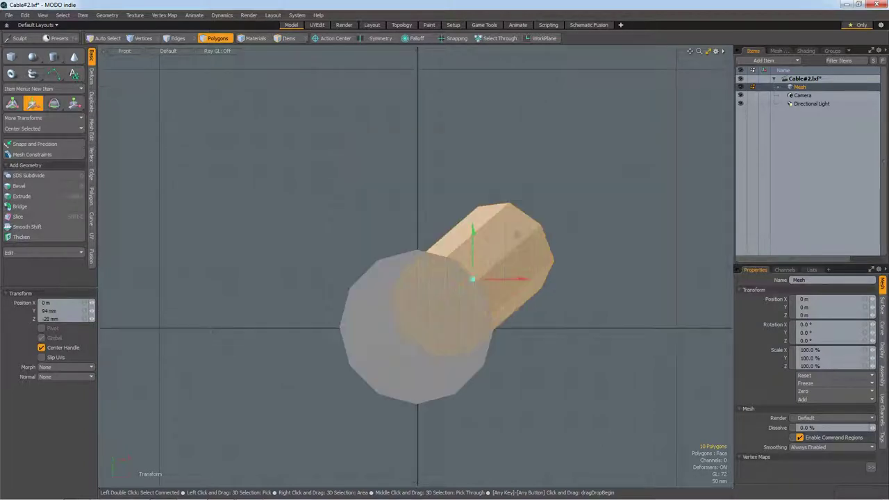
key("ctrl+3")
left_click_drag(414, 234, 415, 225)
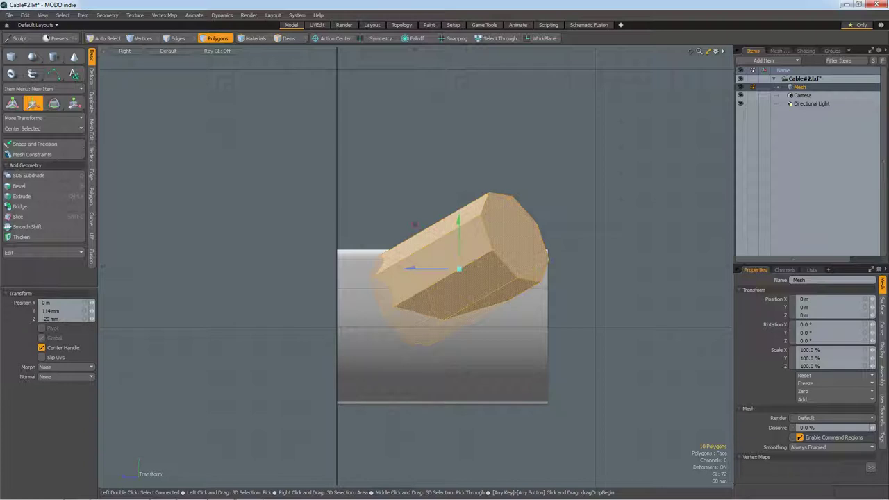
key("space")
left_click(344, 24)
left_click(287, 250)
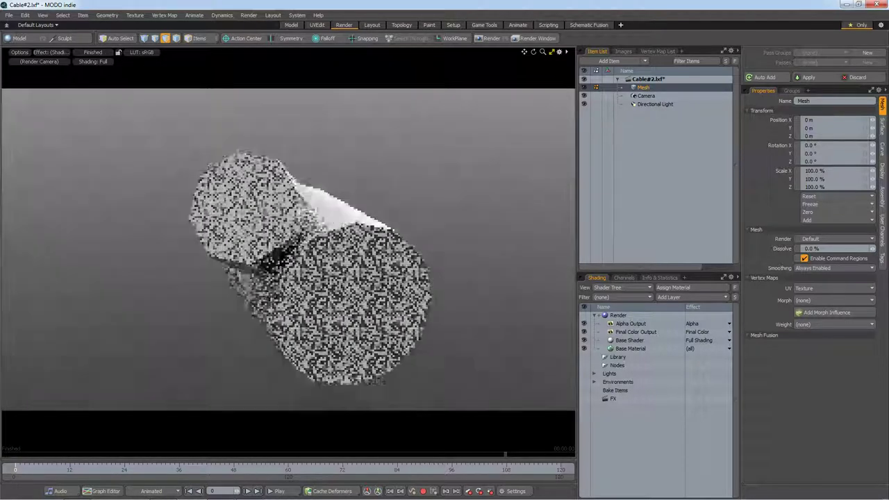
mouse_move(298, 208)
left_mouse_down("alt")
mouse_move(314, 202)
mouse_move(354, 219)
left_mouse_up("alt")
left_click(291, 24)
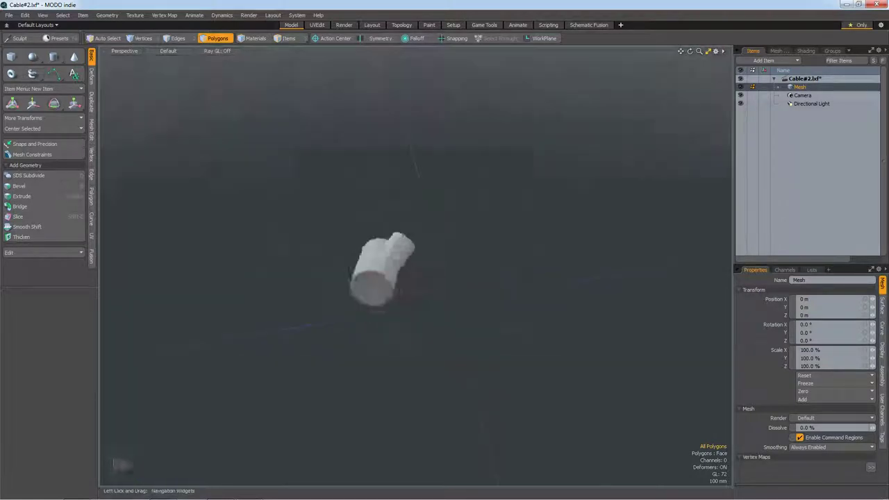
Step: Inset-bevel the large cylinder's end face, then try a 30 mm outward push and undo it
key("a")
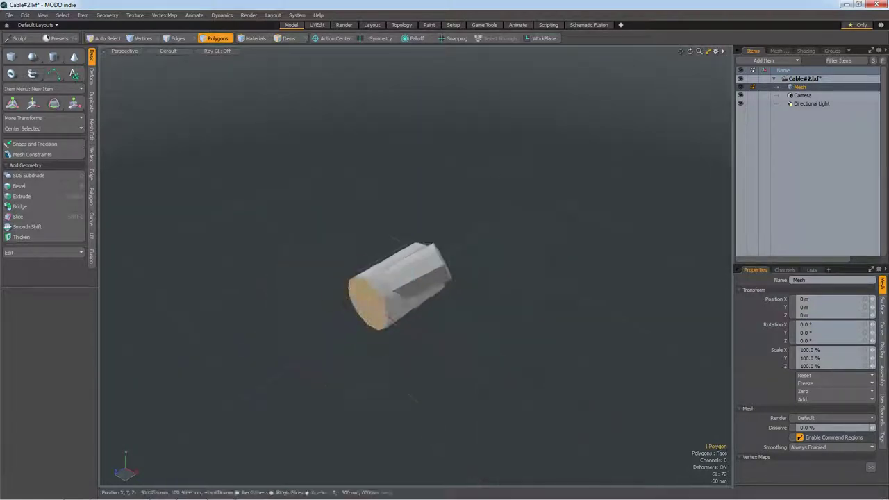
key("b")
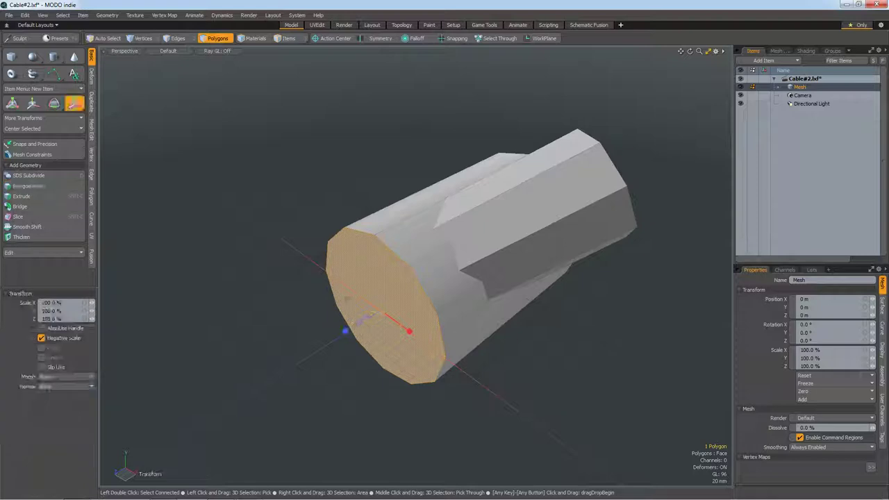
key("space")
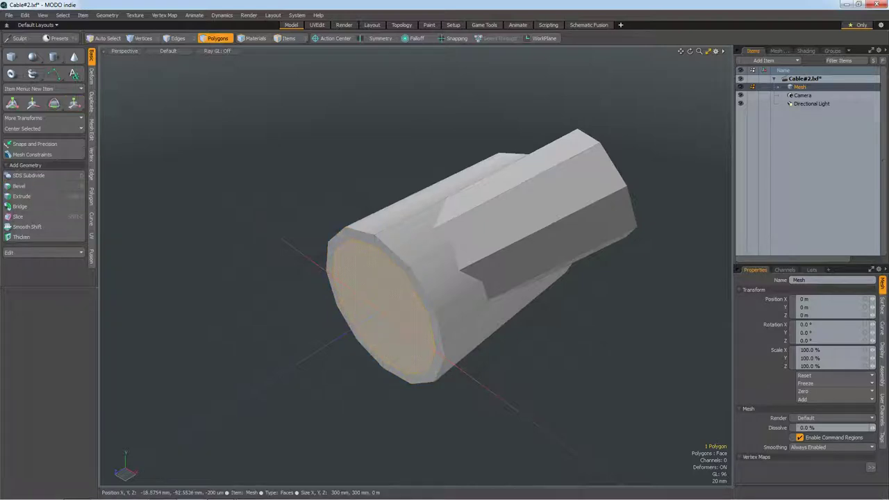
key("b")
left_click_drag(347, 328, 333, 339)
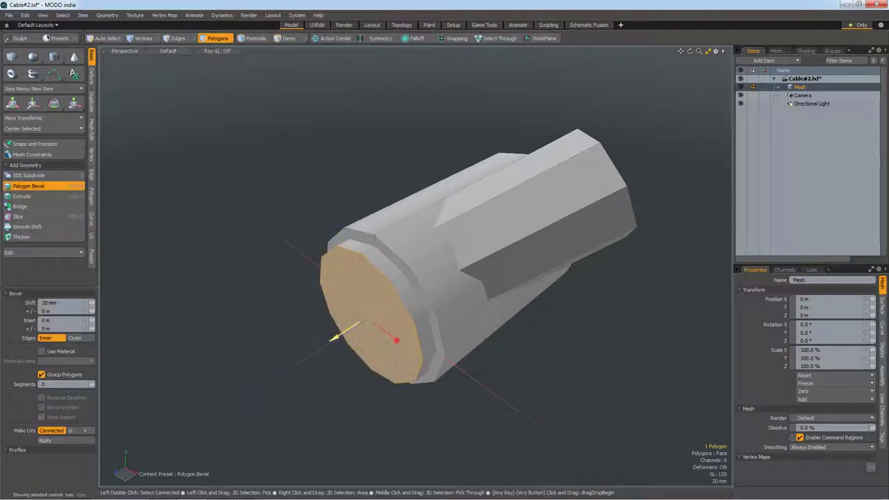
key("ctrl+z")
Step: Bevel the end face outward 122 mm, leaving a small stepped ring
scroll(480, 257, "down", 2)
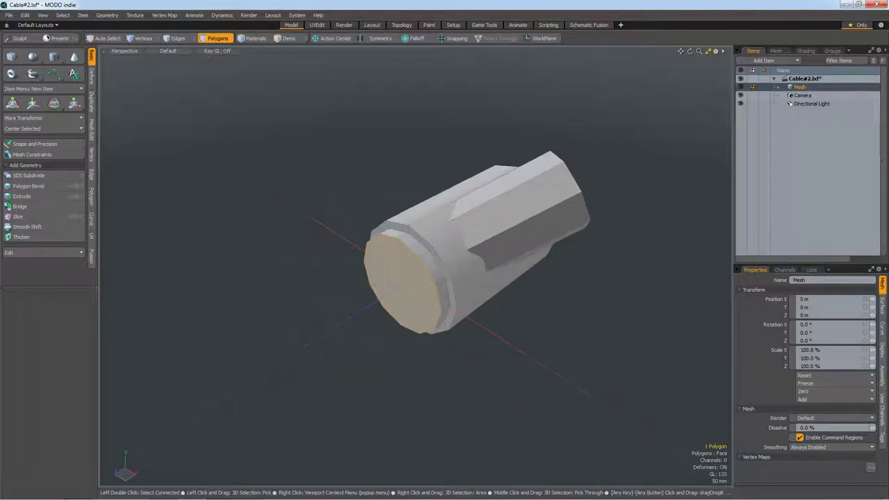
key("b")
key("r")
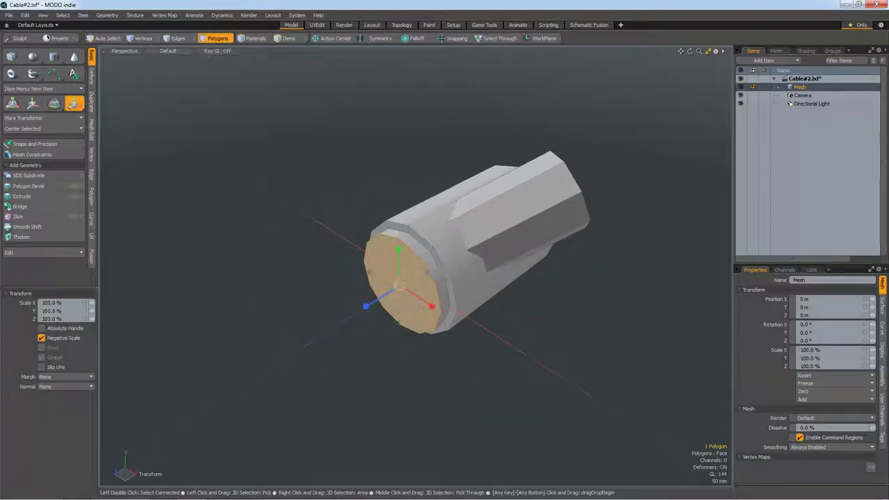
key("b")
left_click_drag(407, 301, 387, 337)
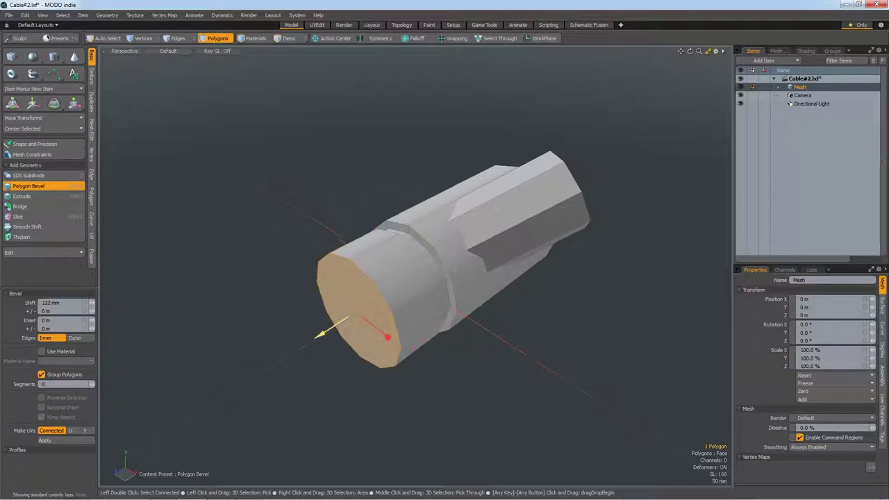
key("space")
left_click_drag(387, 337, 456, 251, "alt")
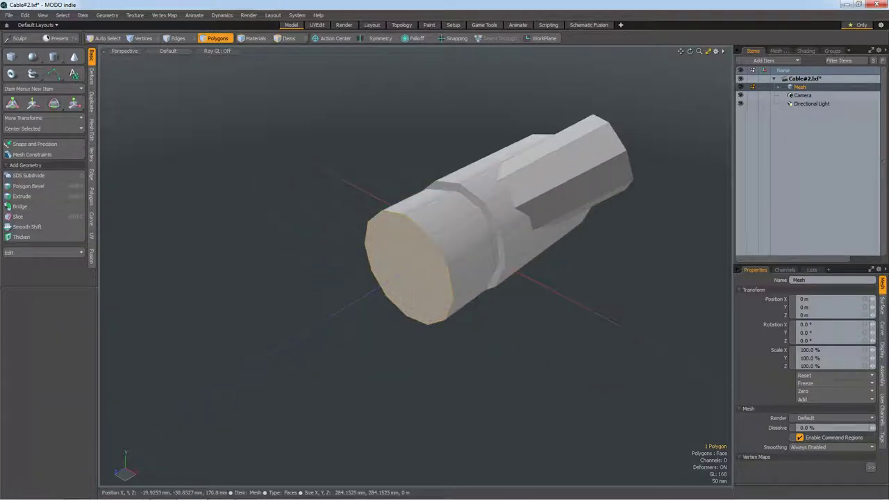
scroll(416, 267, "up", 3)
Step: Scale the plug's end face inward to 90%
key("y")
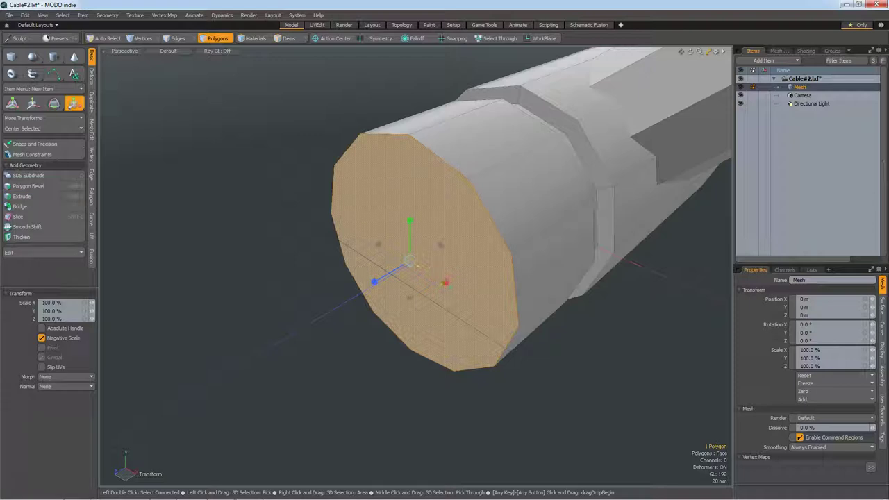
left_click_drag(410, 261, 392, 264)
key("ctrl+z")
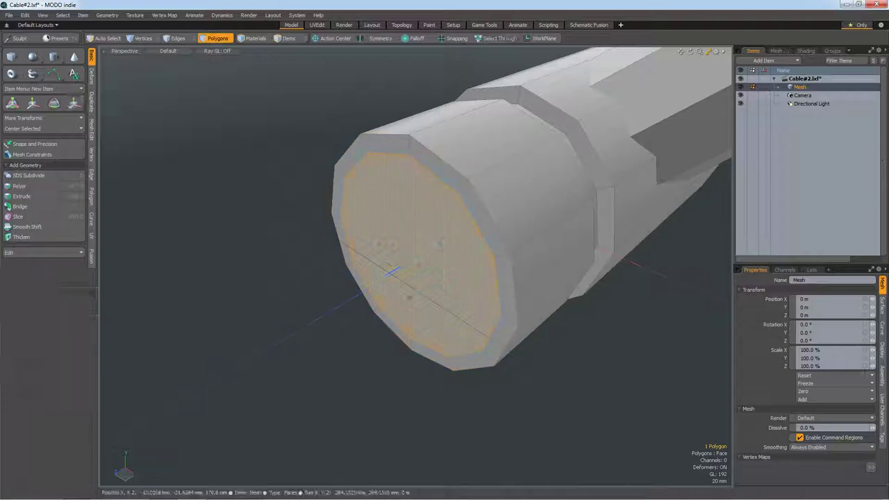
left_click_drag(410, 260, 399, 263)
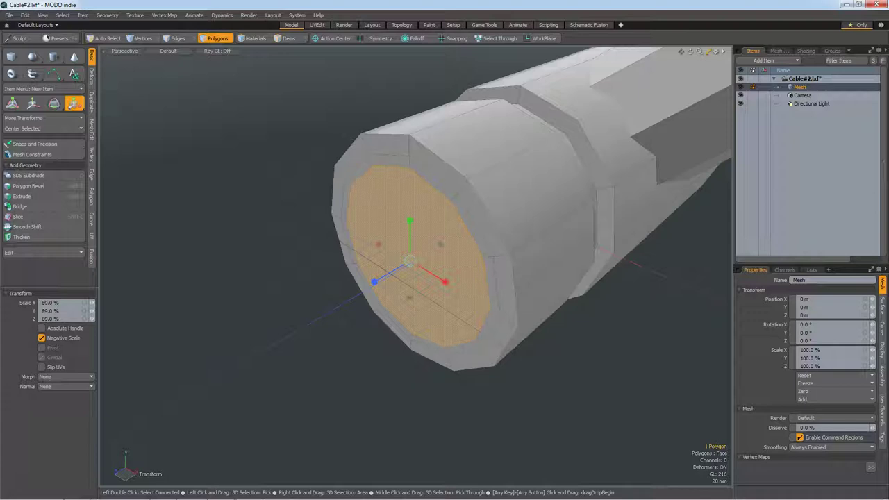
key("space")
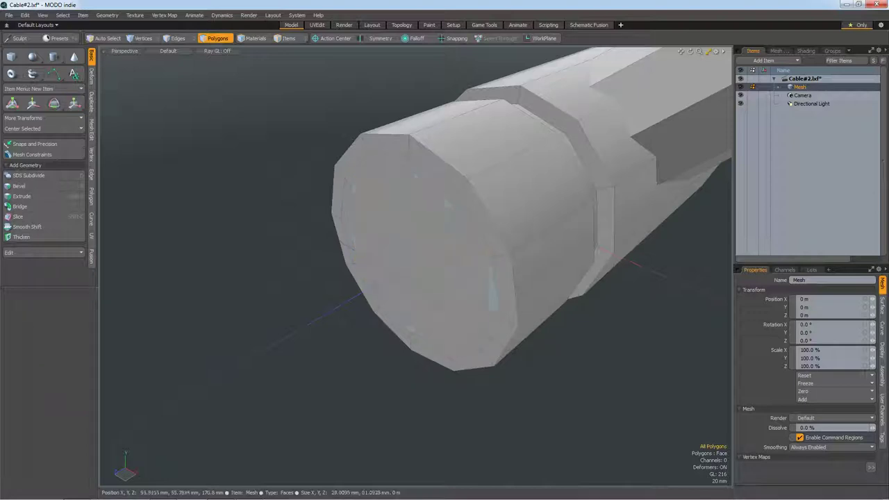
key("ctrl+z")
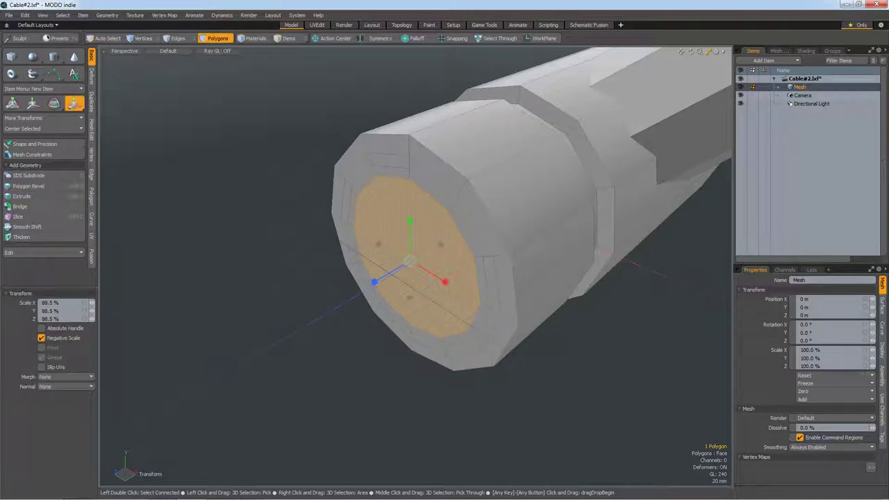
key("space")
Step: Sink the 12-polygon rim ring 500 um with a bevel and preview it in the Render layout
left_click(465, 223)
key("l")
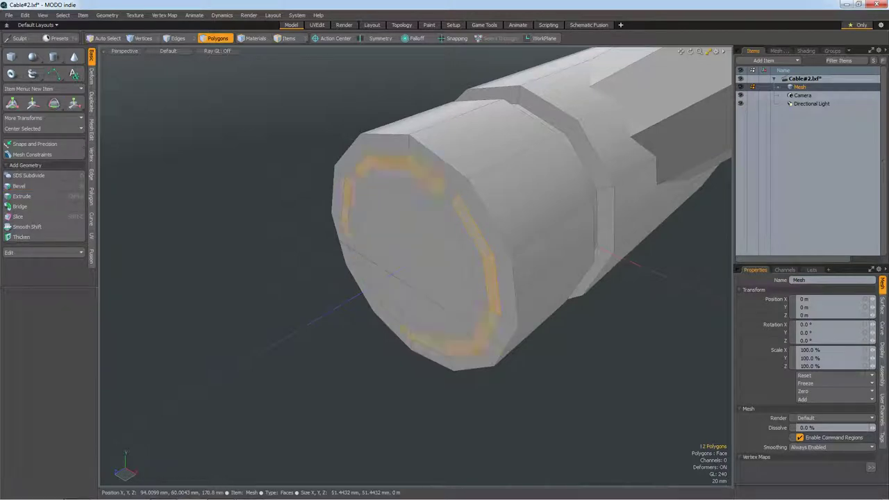
key("b")
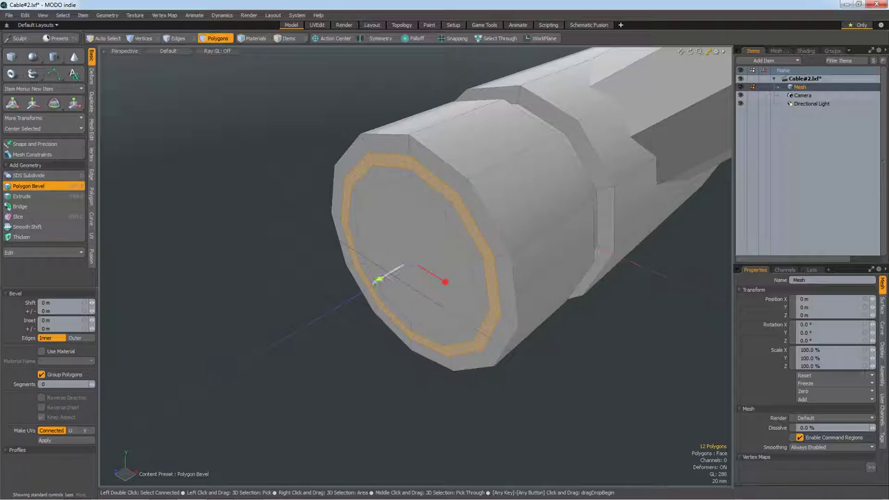
left_click_drag(378, 280, 419, 256)
key("space")
scroll(451, 229, "down", 5)
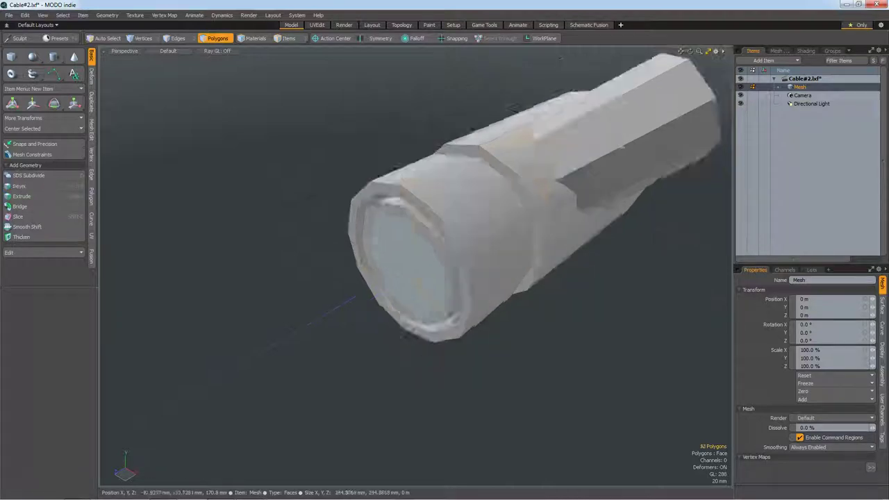
left_click(344, 25)
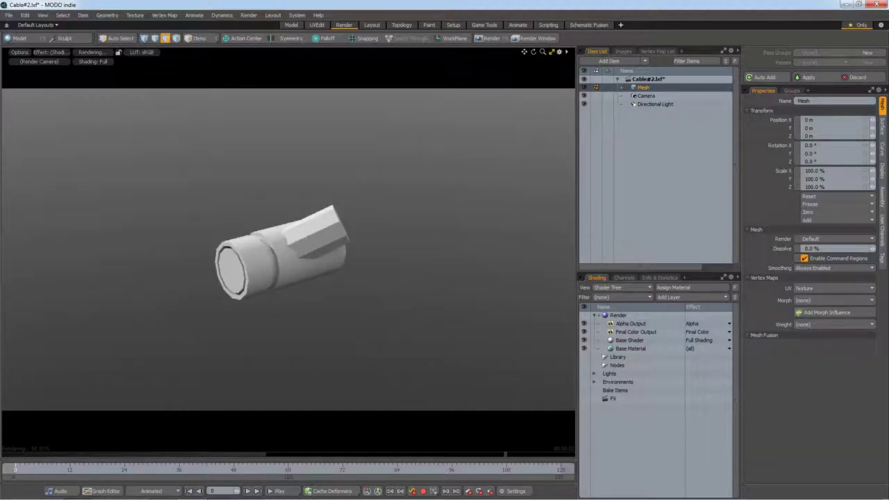
left_click(291, 25)
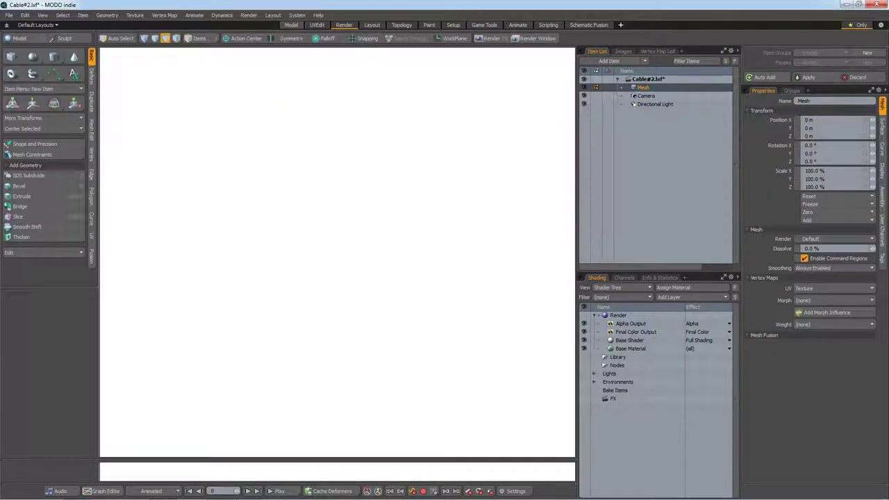
Step: Undo the shallow groove and move the end cap back 51 mm along the axis
key("a")
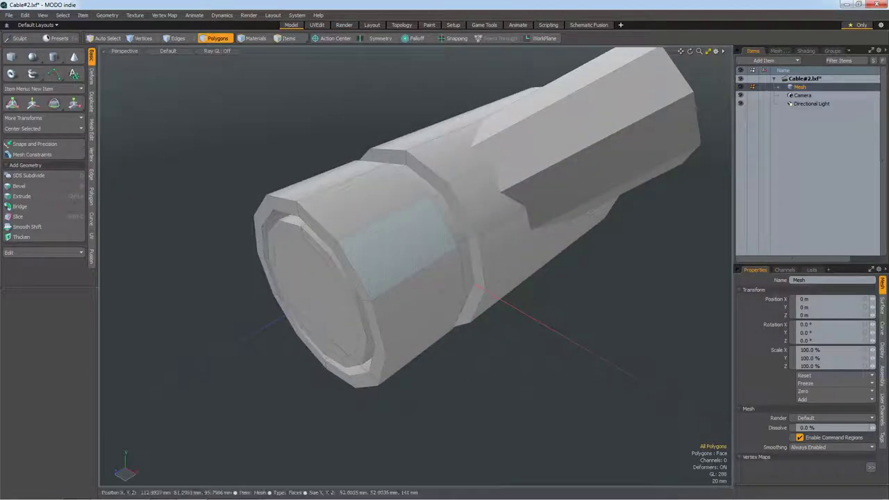
key("ctrl")
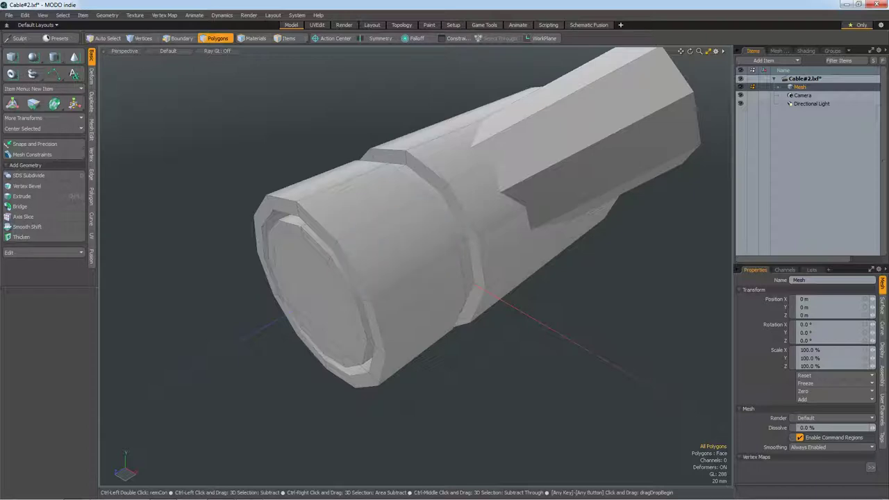
key("ctrl+z")
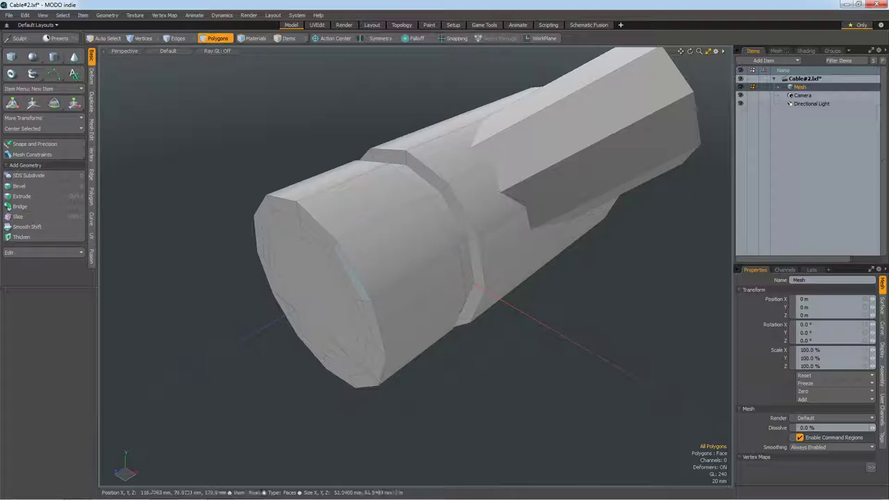
left_click_drag(368, 326, 299, 264, "shift")
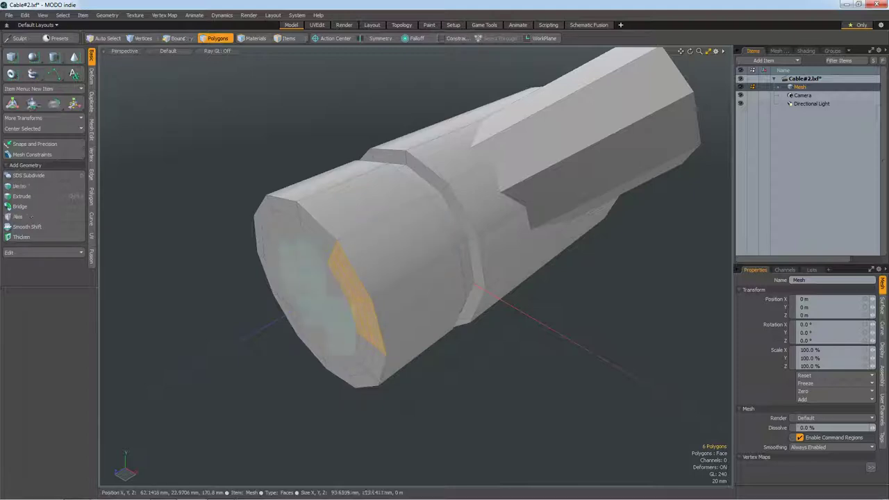
key("l")
key("w")
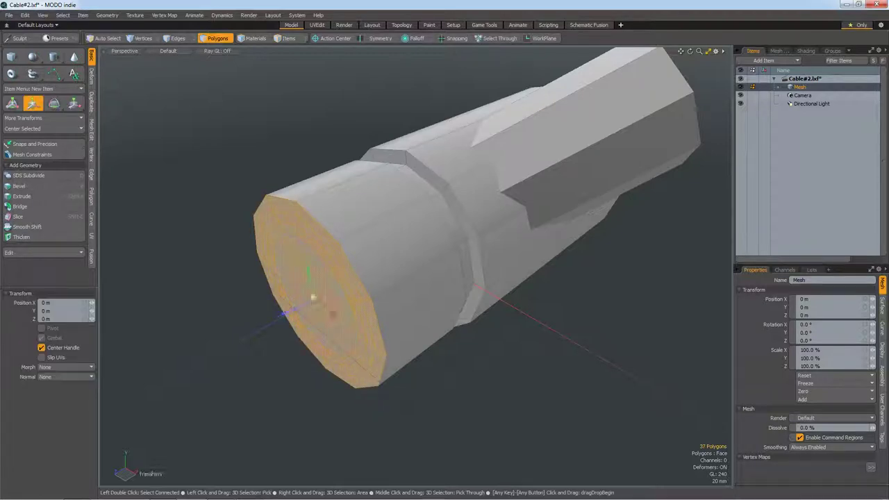
left_click_drag(313, 297, 344, 281)
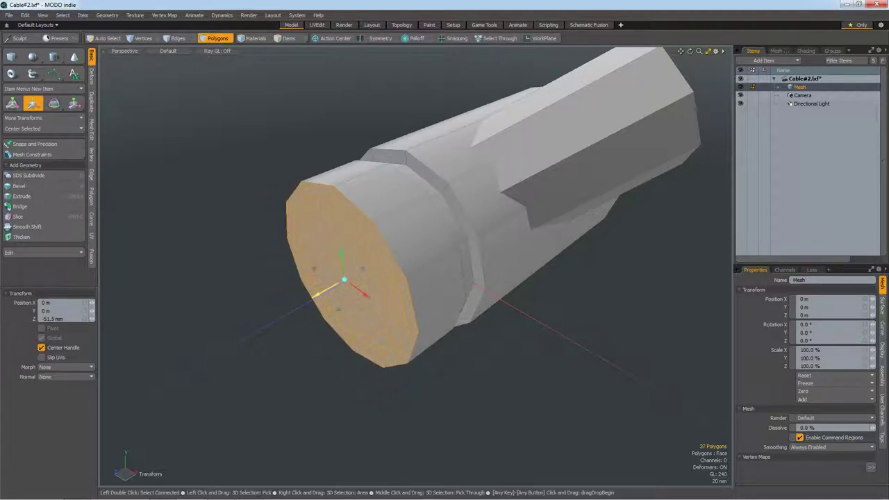
key("space")
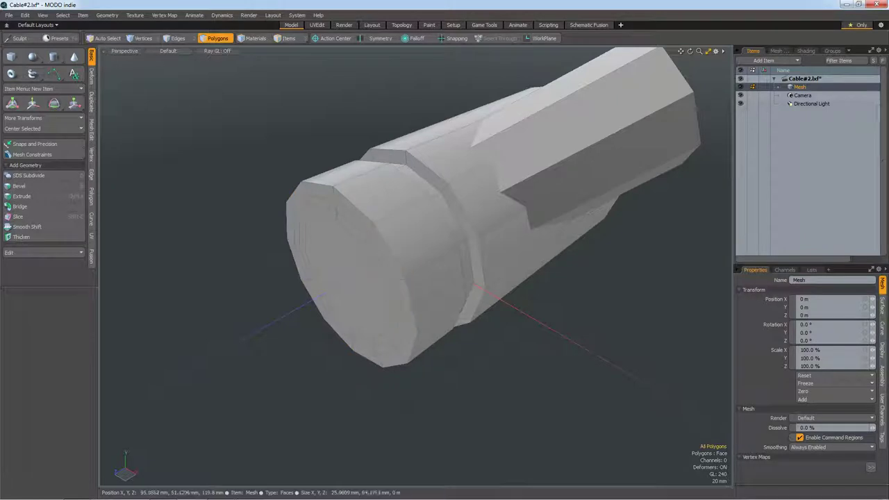
Step: Bevel the end cap's 12-polygon ring -89.5 mm into the plug
key("l")
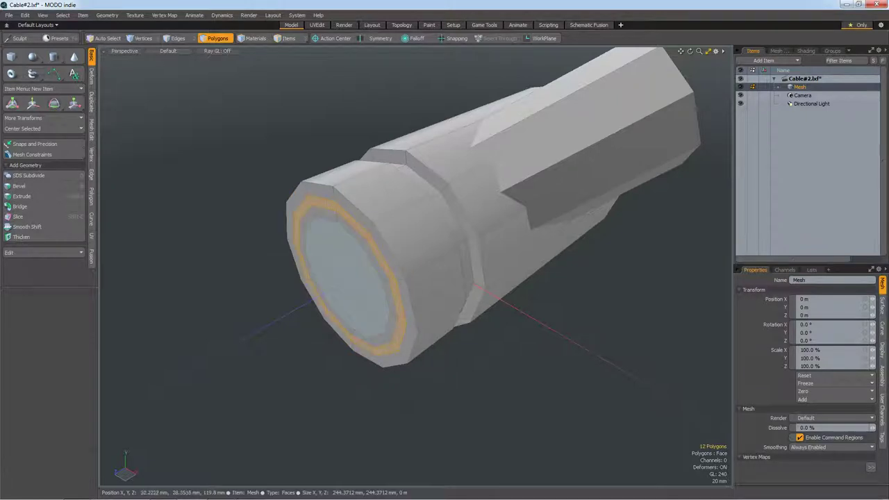
key("b")
left_click_drag(332, 286, 347, 296)
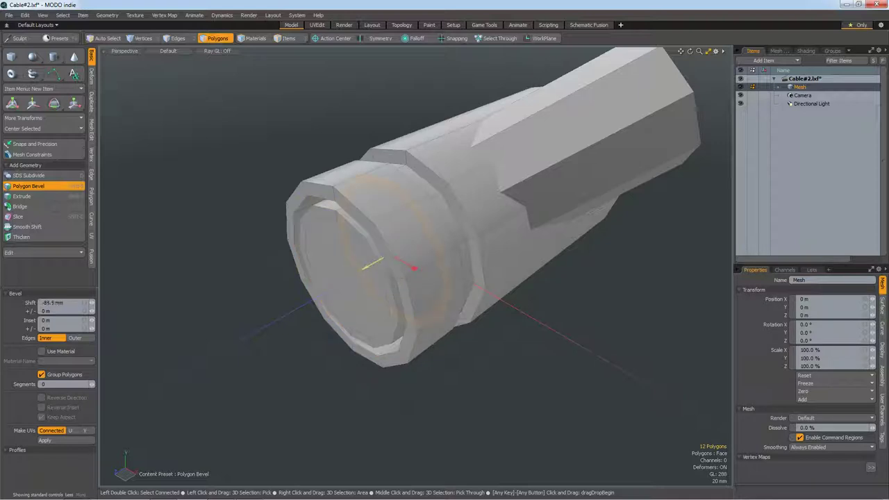
key("space")
left_click_drag(417, 264, 389, 299, "alt")
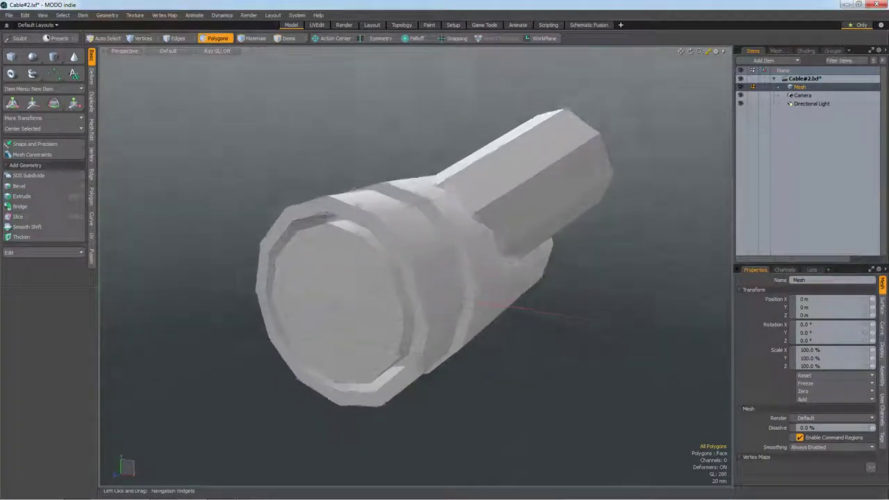
Step: Select the side polygons of the hexagonal branch end and grow the selection
scroll(344, 326, "down", 3)
scroll(389, 298, "up", 5)
left_click_drag(410, 291, 437, 201)
mouse_move(389, 278)
left_mouse_down("alt")
mouse_move(411, 181)
mouse_move(558, 285)
mouse_move(607, 216)
mouse_move(486, 292)
mouse_move(444, 264)
left_mouse_up("alt")
scroll(389, 291, "down", 3)
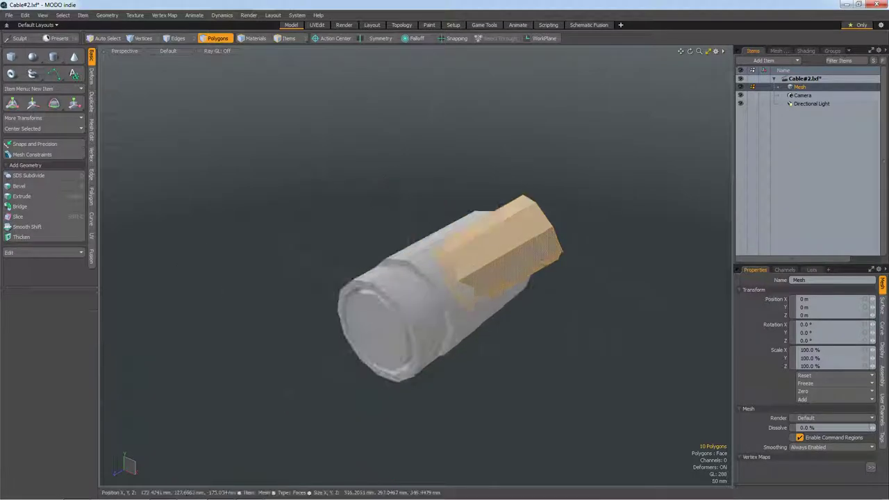
scroll(389, 292, "up", 4)
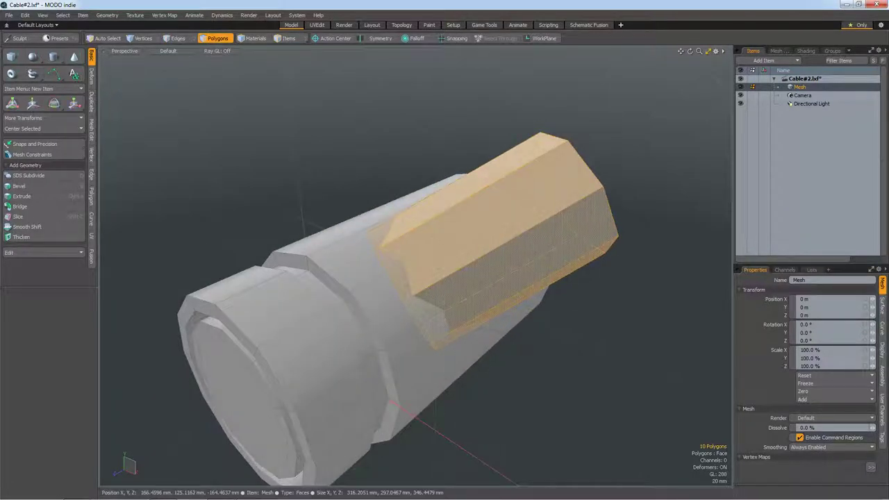
scroll(361, 292, "down", 1)
scroll(361, 292, "up", 3)
scroll(361, 292, "up", 2)
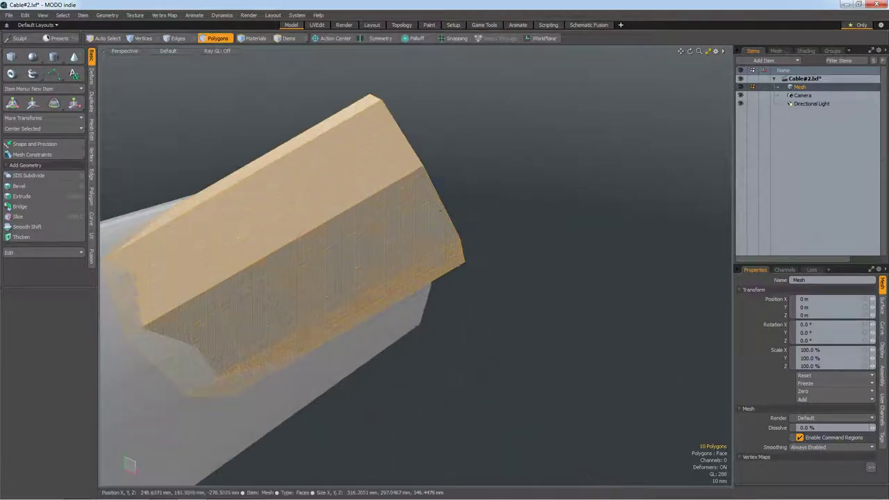
key("shift+Up")
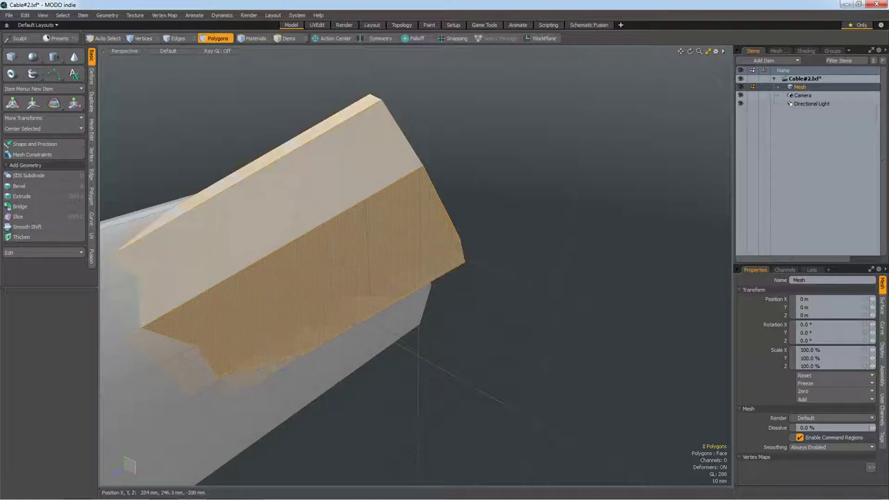
Step: Insert a new edge loop around the hexagonal branch using Add Loop
left_click(91, 174)
left_click(29, 135)
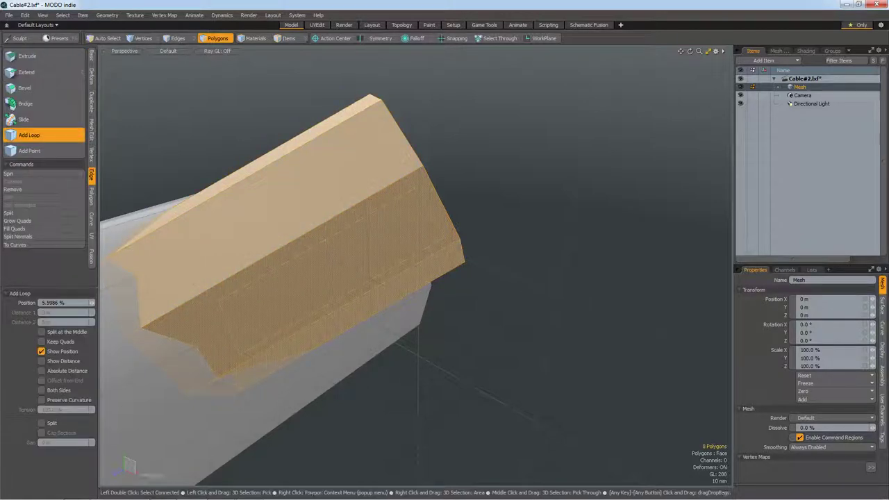
left_click(388, 184)
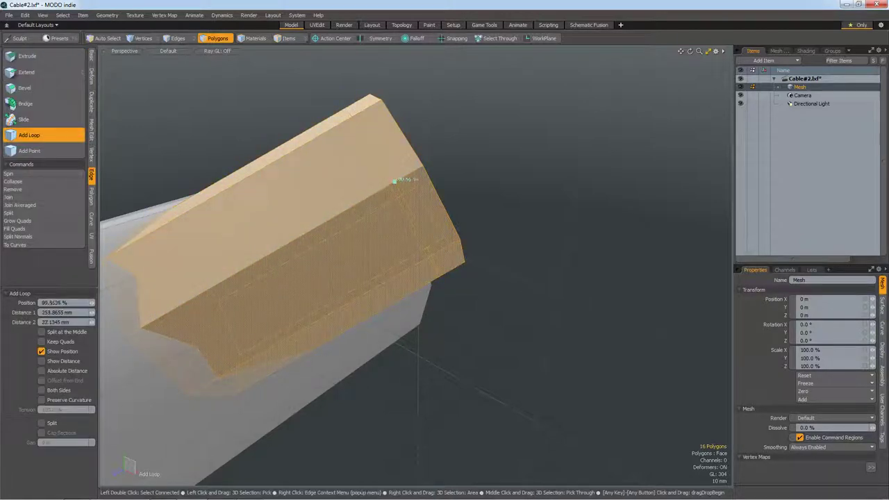
key("space")
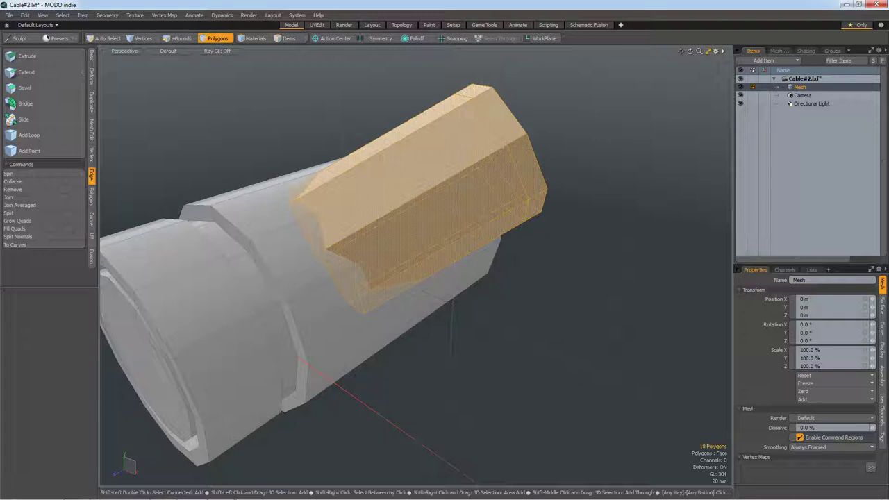
Step: Get the hexagonal branch out of the way and delete the octagonal face inside the opening
key("Delete")
left_click_drag(417, 278, 500, 236, "alt")
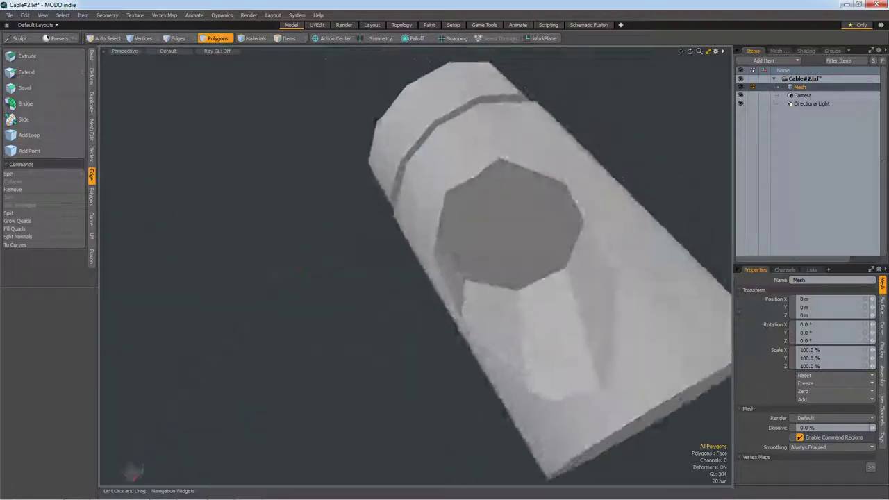
left_click(499, 235)
scroll(499, 234, "up", 3)
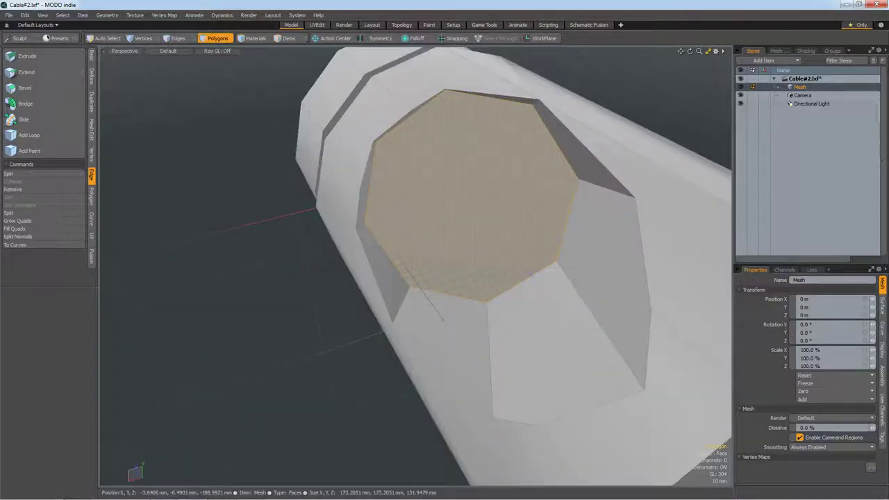
key("Delete")
Step: Delete the interior bottom, side wall and rim faces around the opening, then select its border edges
left_click(445, 303, "shift")
left_click(382, 271, "shift")
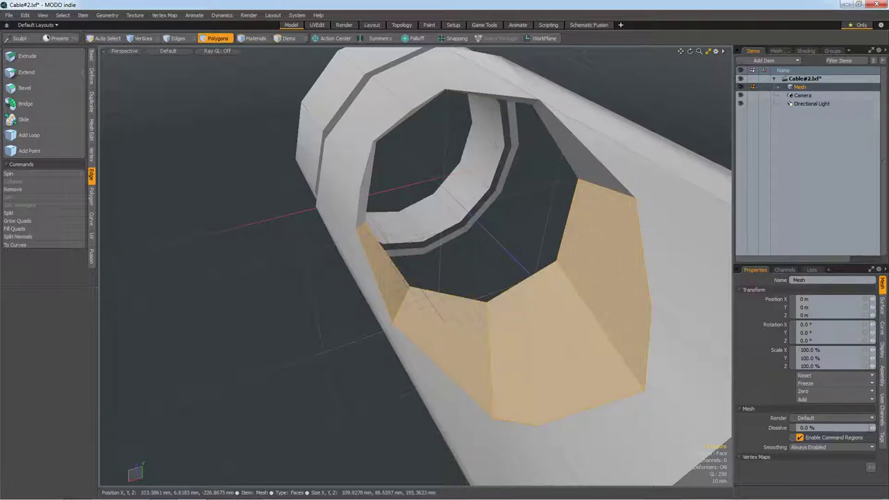
left_click_drag(409, 116, 584, 149, "shift")
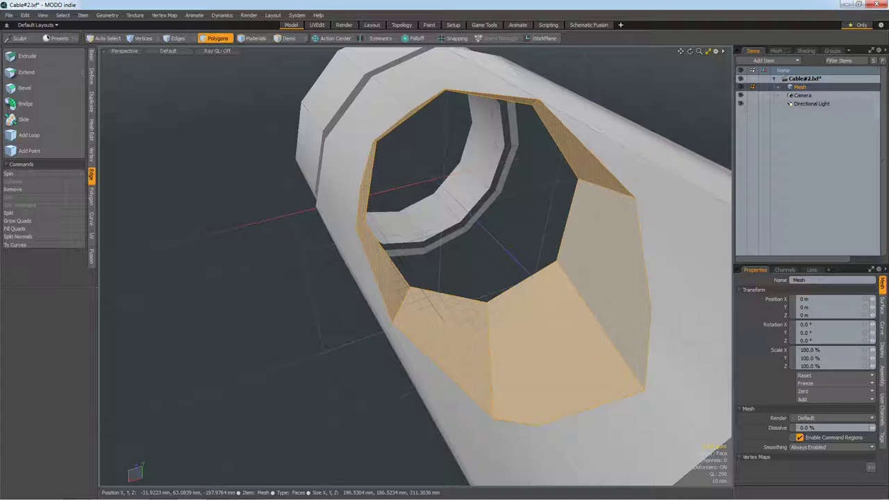
key("Delete")
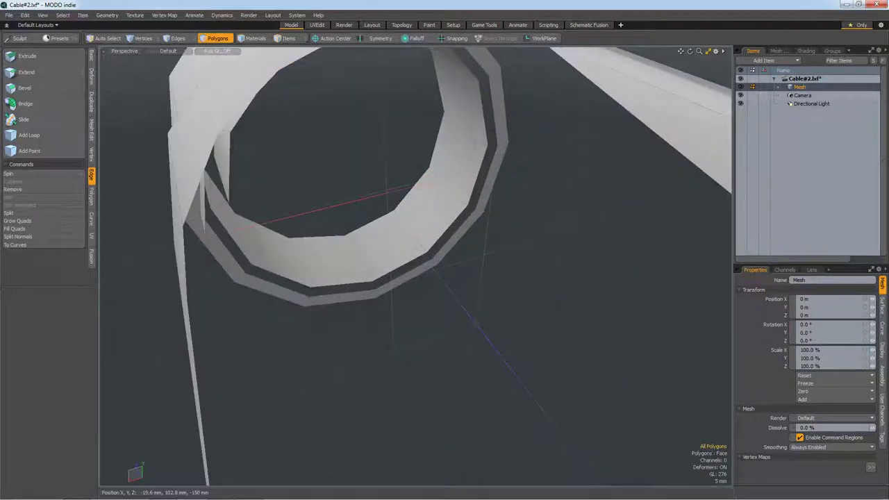
mouse_move(284, 417)
left_mouse_down("alt")
mouse_move(283, 485)
mouse_move(431, 309)
left_mouse_up("alt")
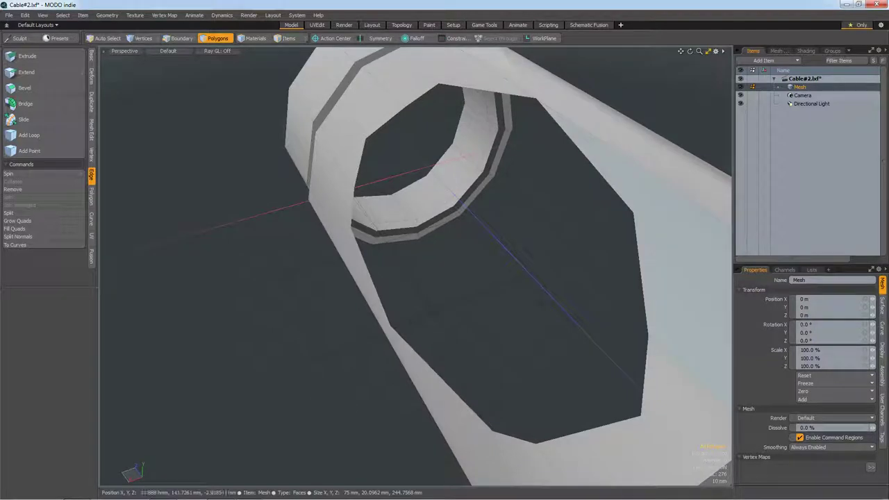
double_click(431, 309)
Step: Cap the opening with a single polygon and select the hexagonal branch
key("p")
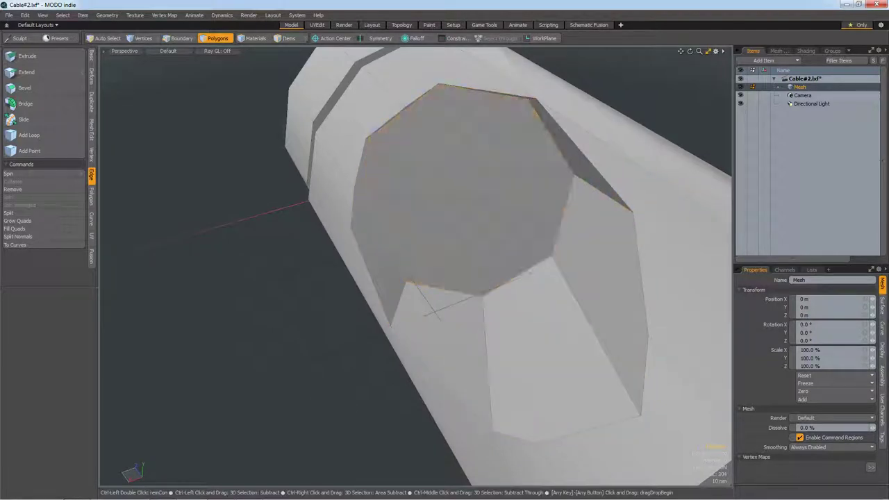
key("a")
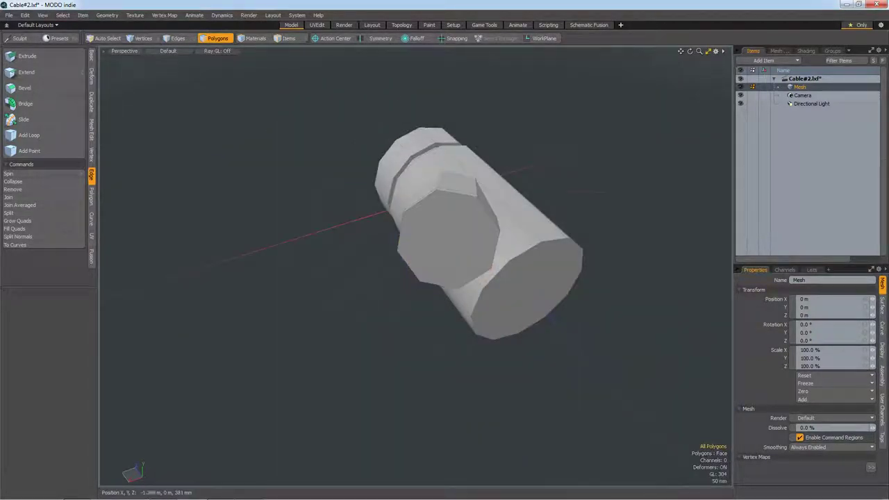
left_click_drag(479, 236, 430, 292, "alt")
double_click(426, 287)
Step: Move the hexagonal branch 11.5 mm along X in the top view
key("KP_7")
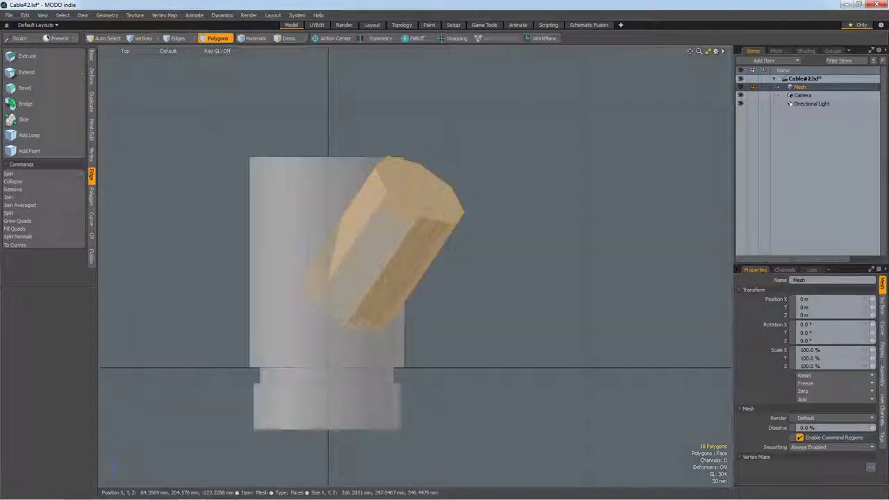
key("shift+a")
key("w")
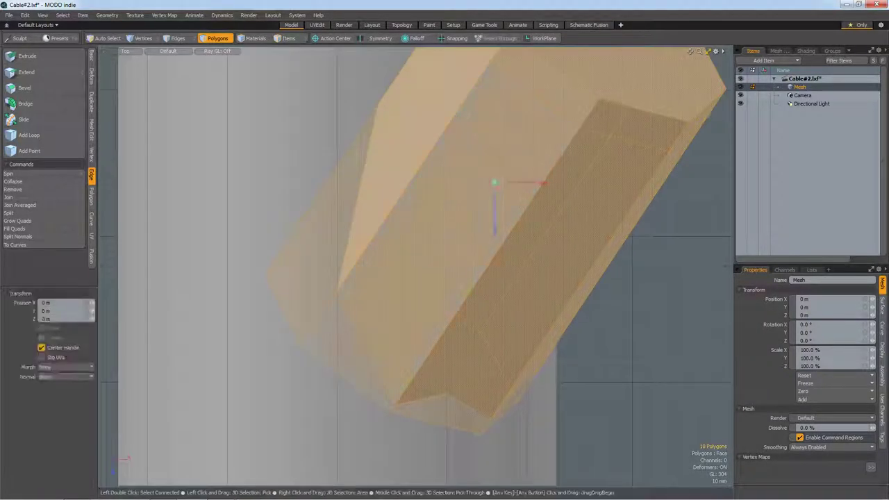
left_click_drag(545, 182, 561, 182)
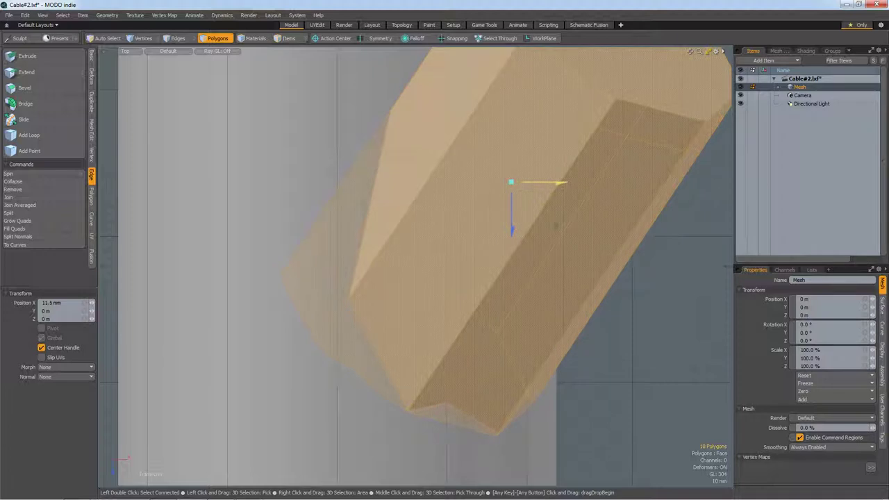
key("q")
Step: Shift the branch 9 mm along Z and return to the perspective view to check it
left_click_drag(561, 182, 487, 208, "alt")
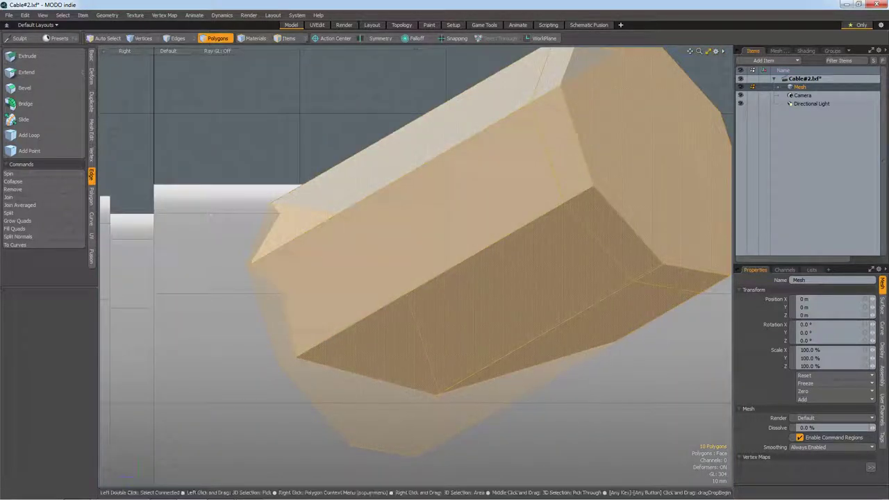
scroll(417, 278, "down", 5)
scroll(417, 278, "up", 2)
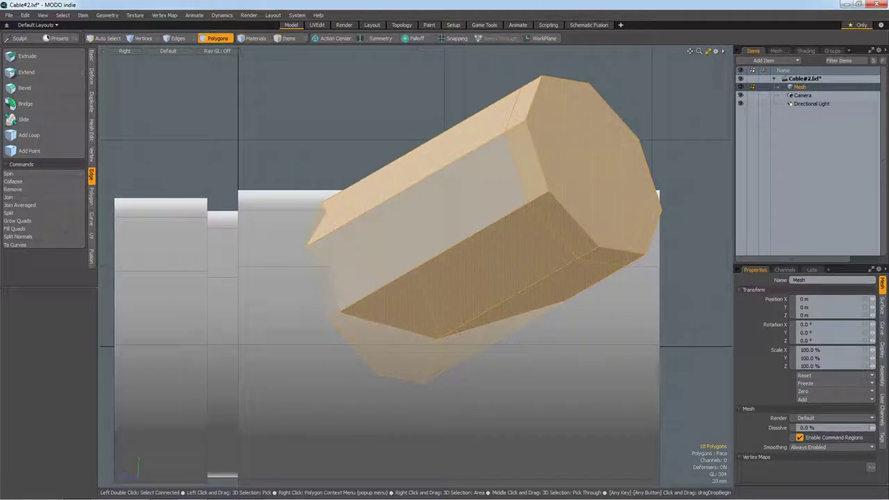
scroll(417, 278, "down", 3)
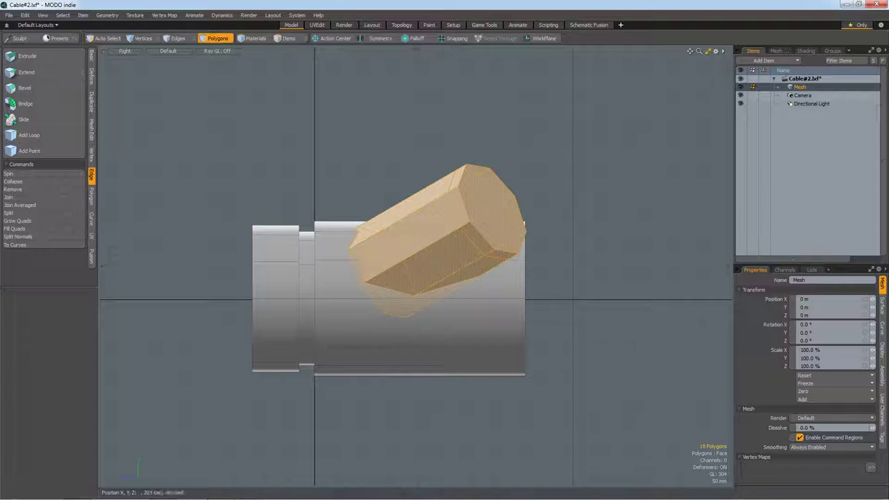
scroll(380, 285, "up", 1)
key("w")
left_click_drag(417, 224, 410, 224)
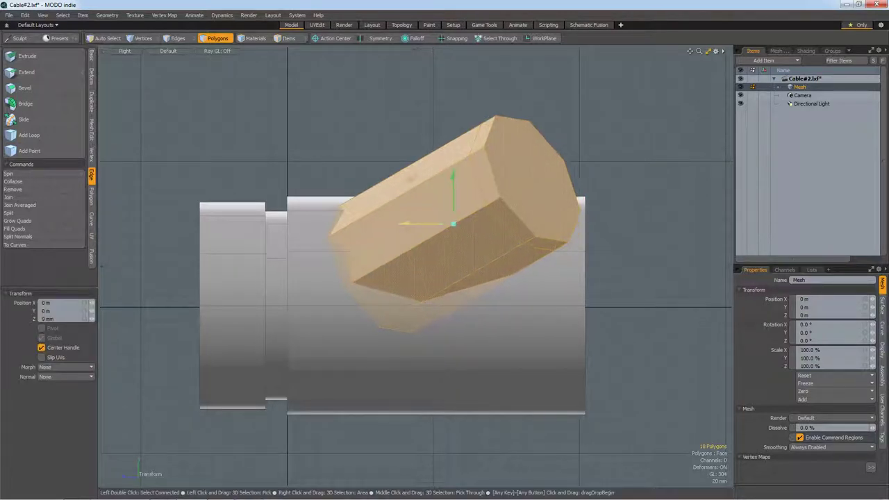
key("q")
key("0")
key("Escape")
left_click_drag(690, 50, 698, 59)
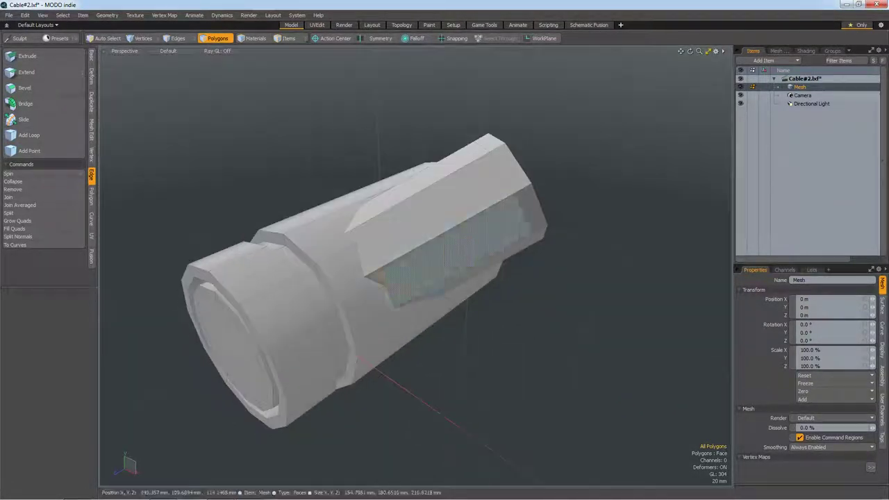
Step: Delete the hexagonal branch, then select the faces inside the opening and the rest of the cylinder
double_click(452, 229)
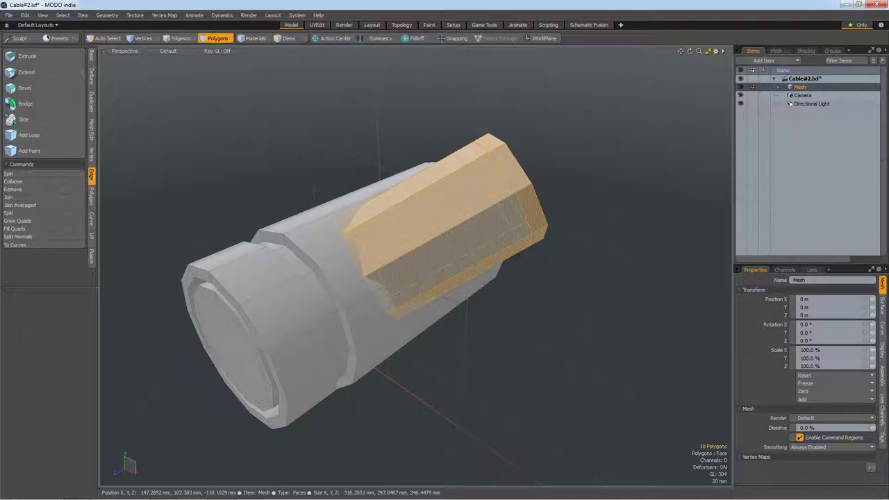
key("Delete")
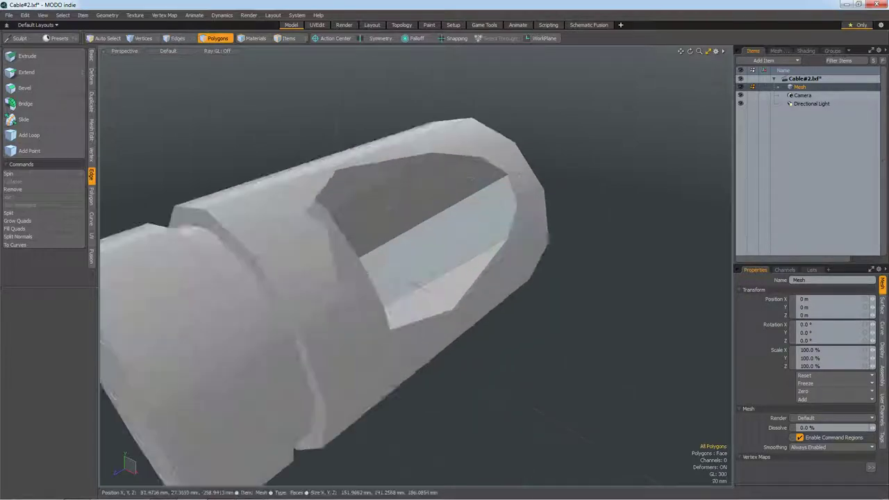
left_click_drag(444, 292, 389, 181)
left_click_drag(690, 50, 722, 76)
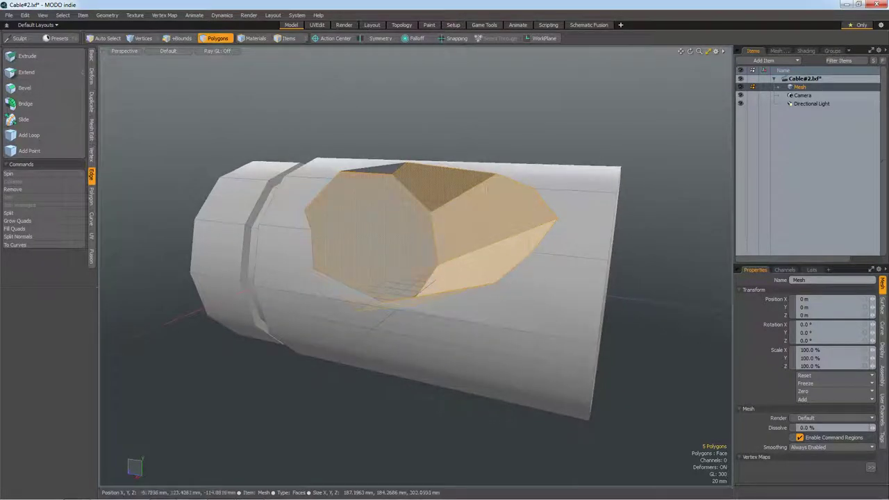
left_click_drag(690, 50, 716, 70)
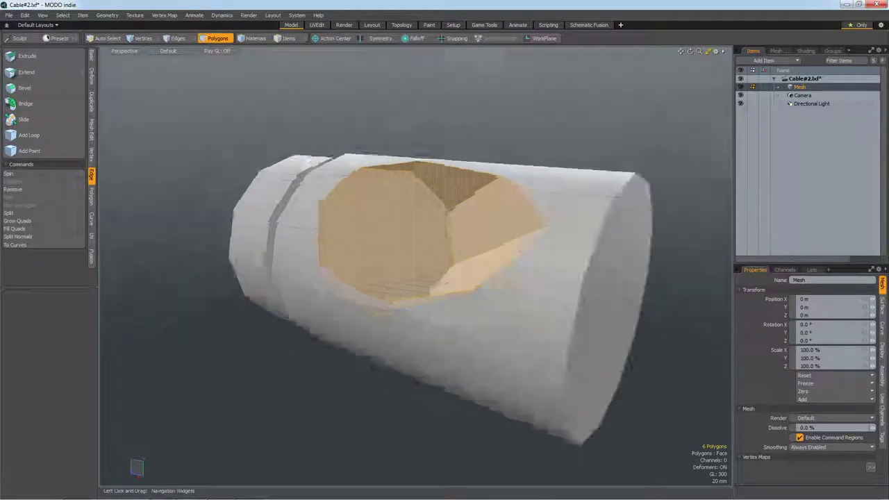
scroll(444, 278, "up", 5)
left_click(340, 264, "shift")
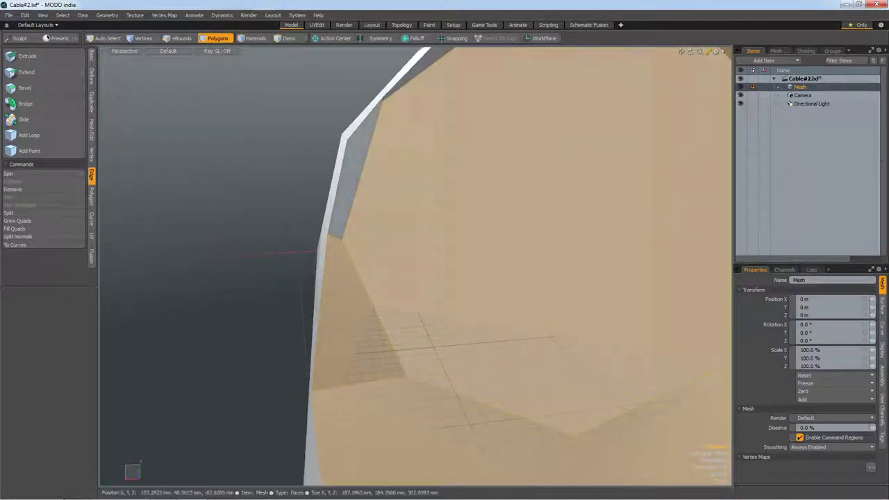
scroll(445, 278, "down", 2)
key("shift+a")
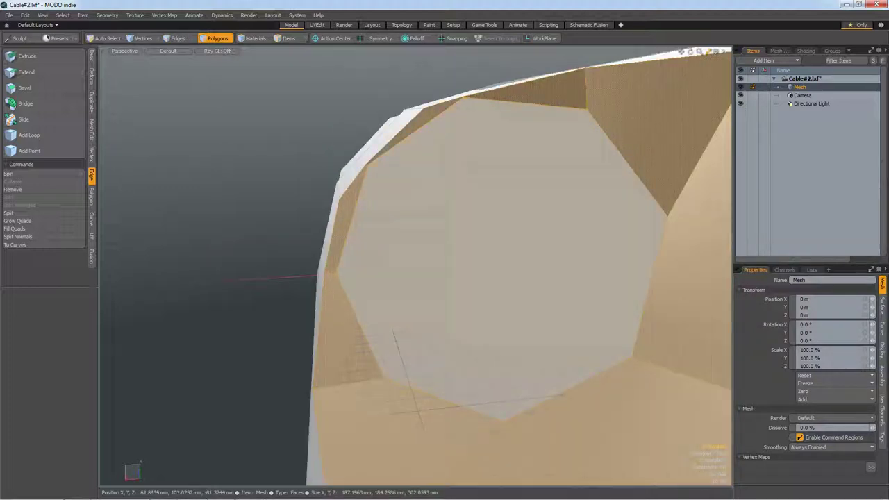
key("a")
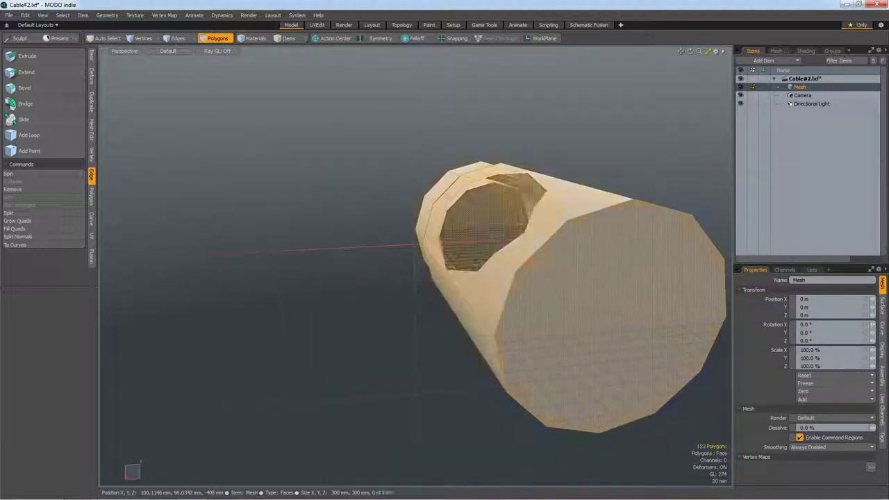
left_click_drag(689, 51, 702, 66)
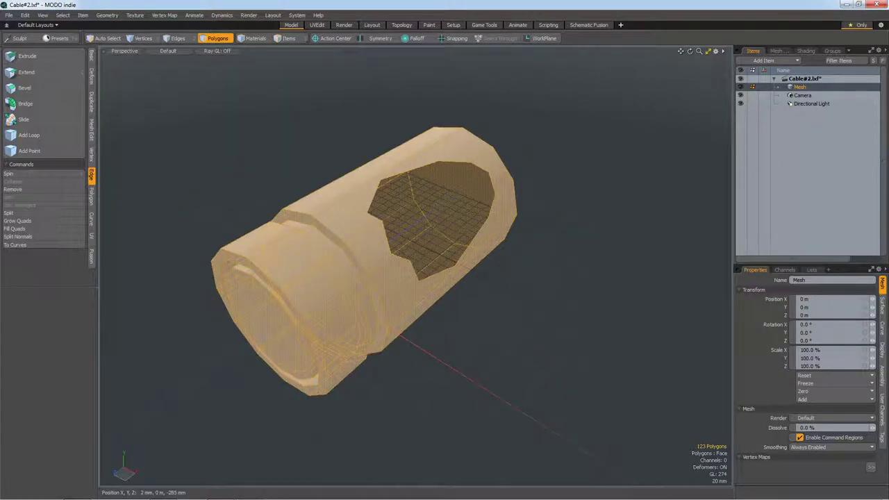
Step: Run the mesh cleanup command from the geometry menu with its default options
left_click(107, 15)
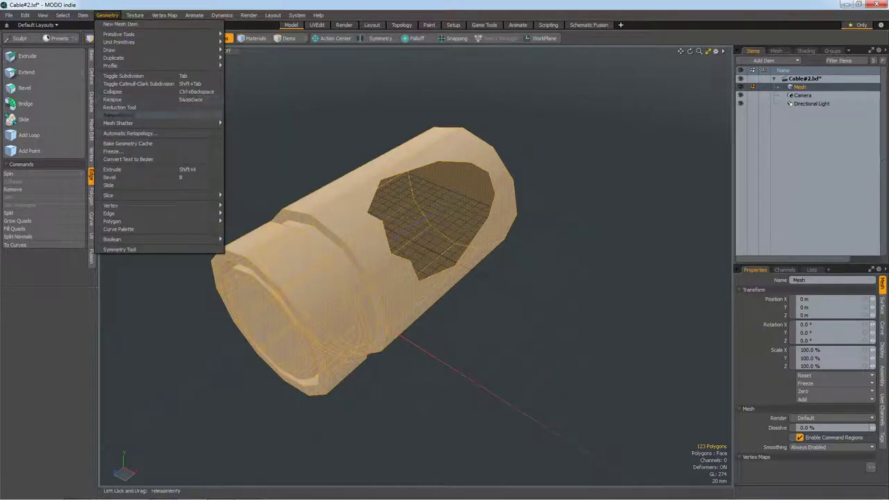
left_click(132, 106)
left_click(526, 197)
left_click(493, 220)
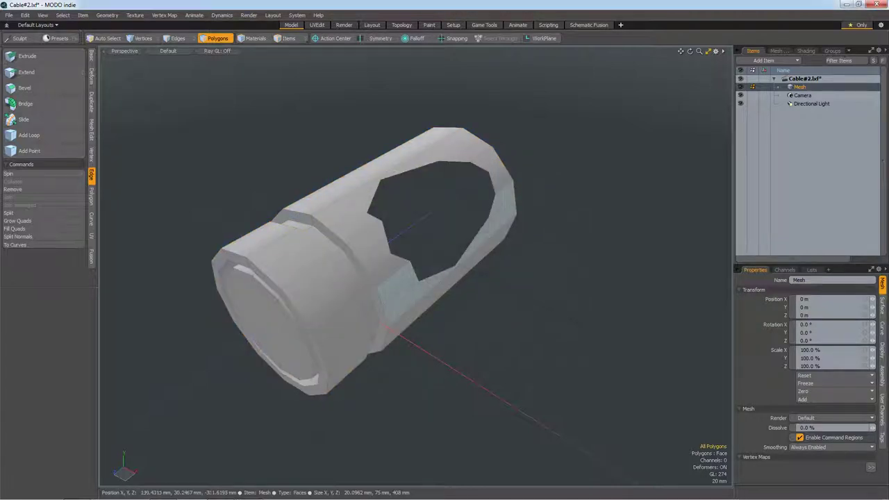
Step: Undo back to the branch face selection and delete the hexagonal branch's side faces
key("ctrl+z")
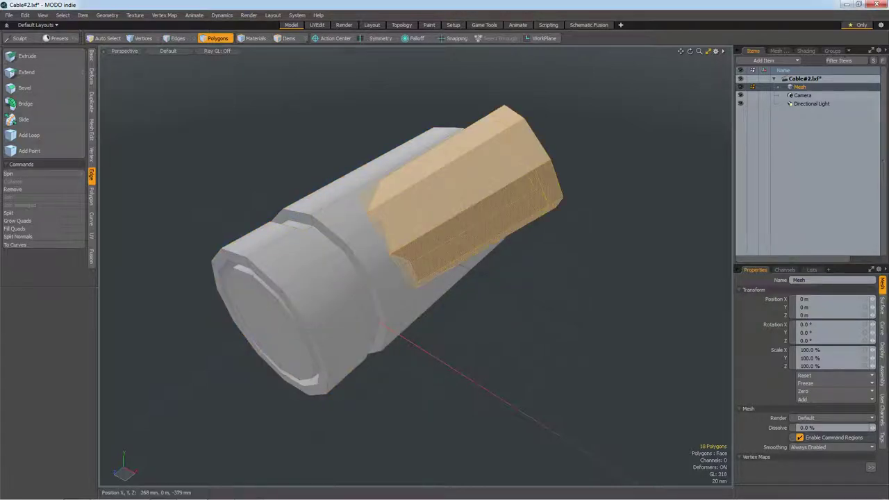
key("ctrl+z")
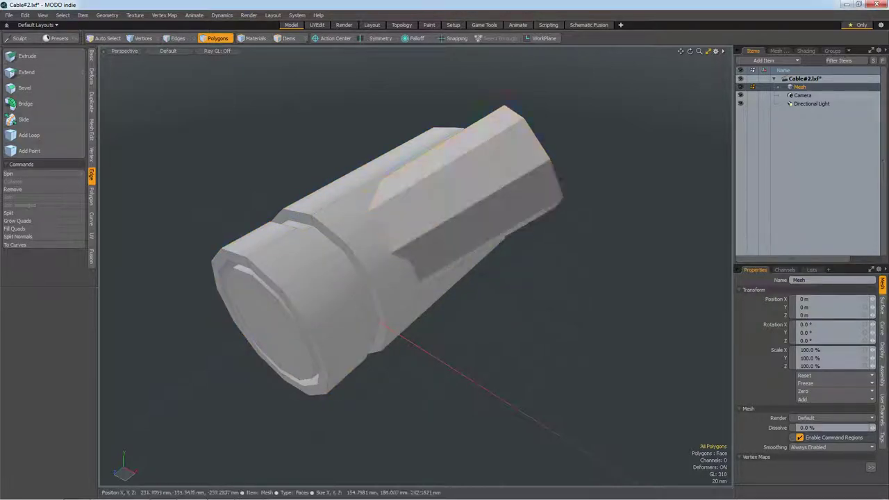
key("ctrl+z")
key("ctrl+z")
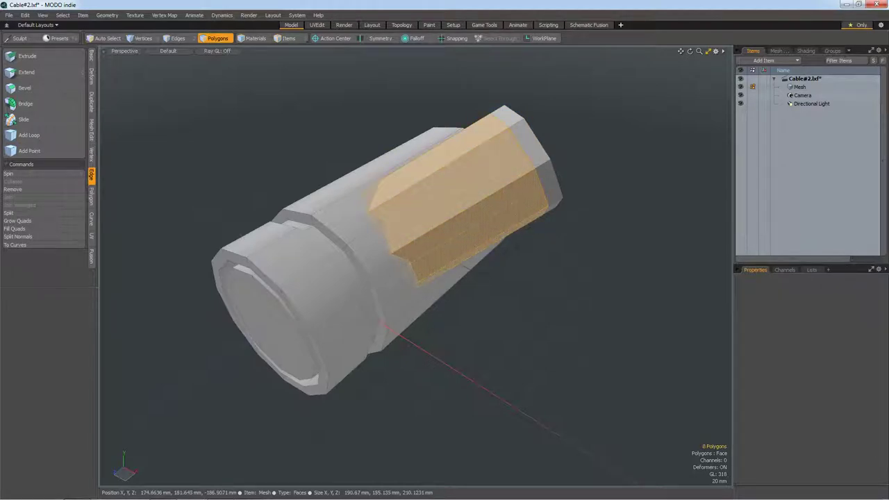
key("Delete")
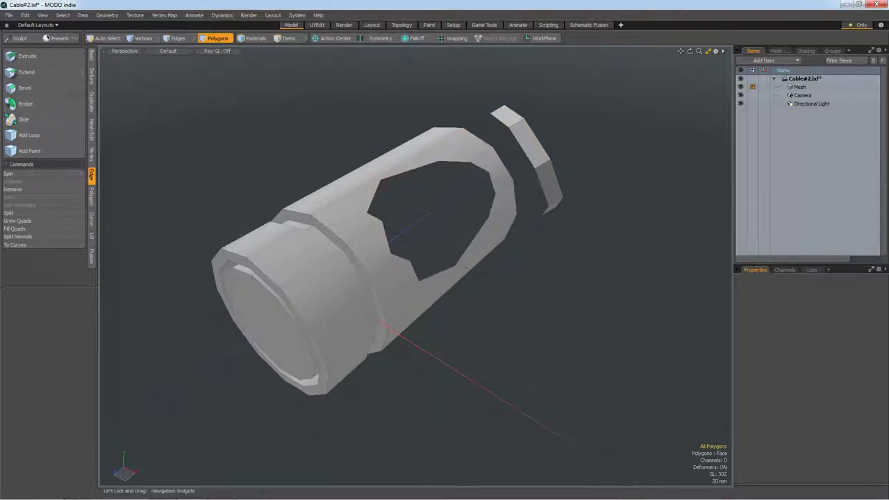
left_click_drag(690, 50, 702, 84)
scroll(417, 264, "up", 5)
Step: Inspect the opening, then select a vertex at the branch end in Vertices mode
key("2")
left_click_drag(563, 243, 487, 278, "alt")
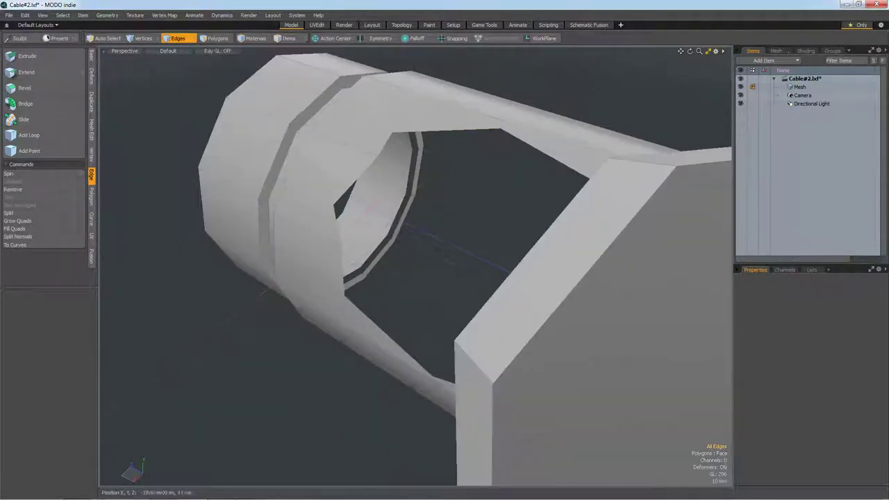
left_click_drag(689, 51, 702, 83)
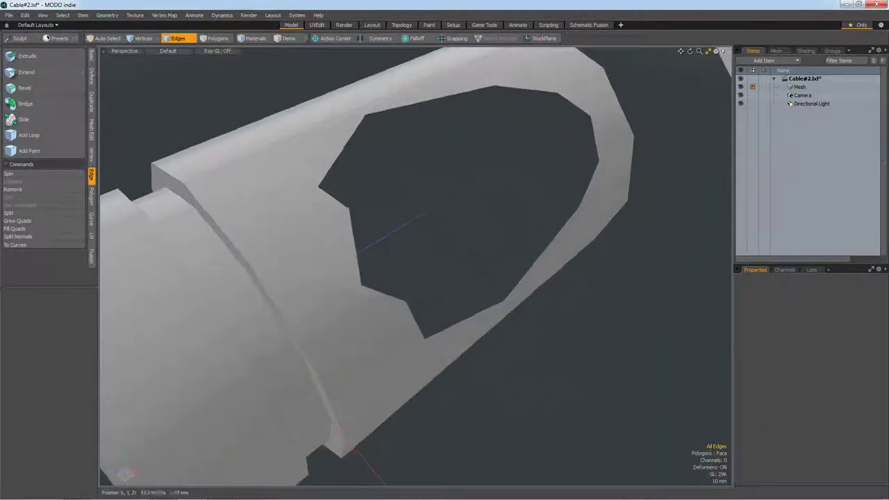
key("a")
key("1")
left_click(502, 216, "shift")
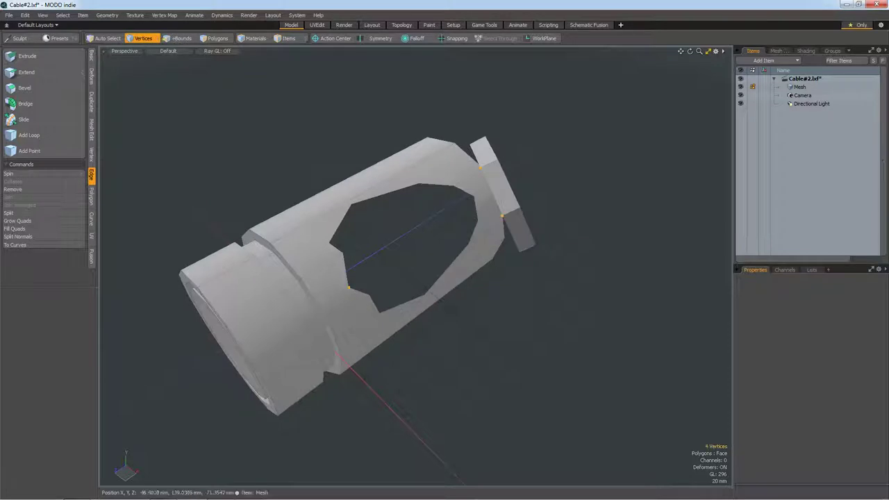
Step: Bridge vertex pairs into new faces with P, removing four stray vertices, to rebuild the branch walls
key("p")
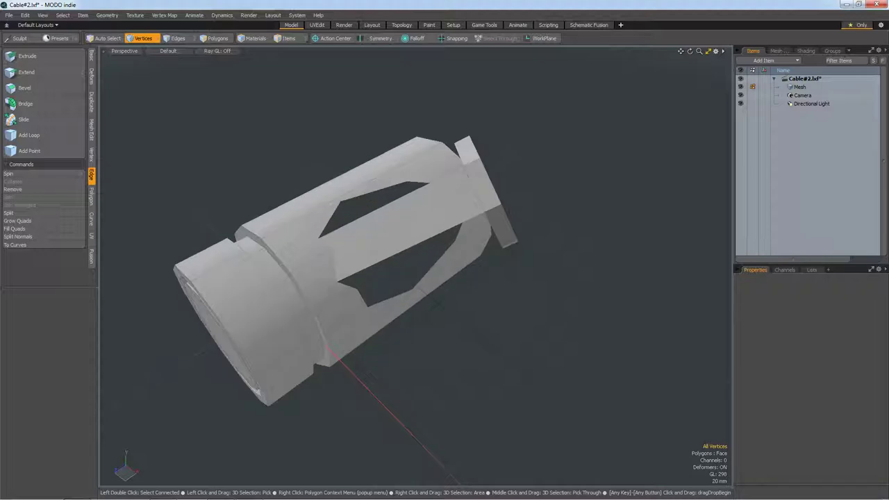
left_click_drag(689, 51, 702, 77)
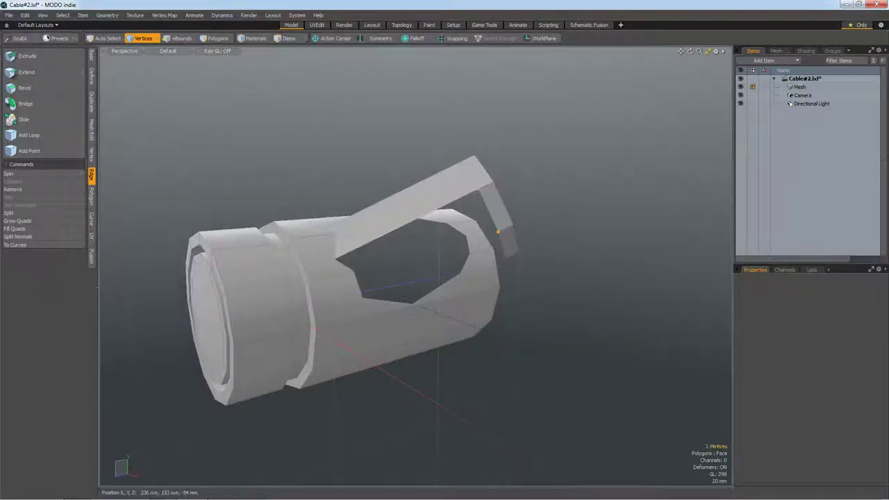
scroll(376, 298, "up", 2)
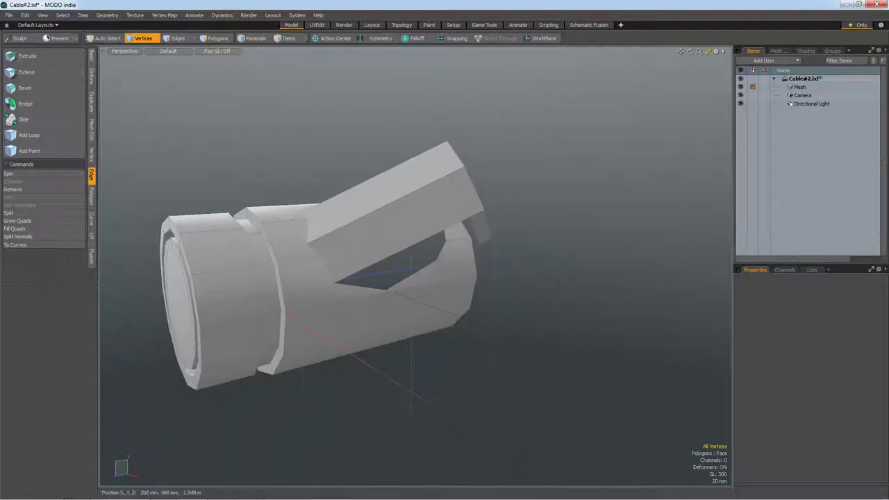
left_click_drag(690, 50, 698, 66)
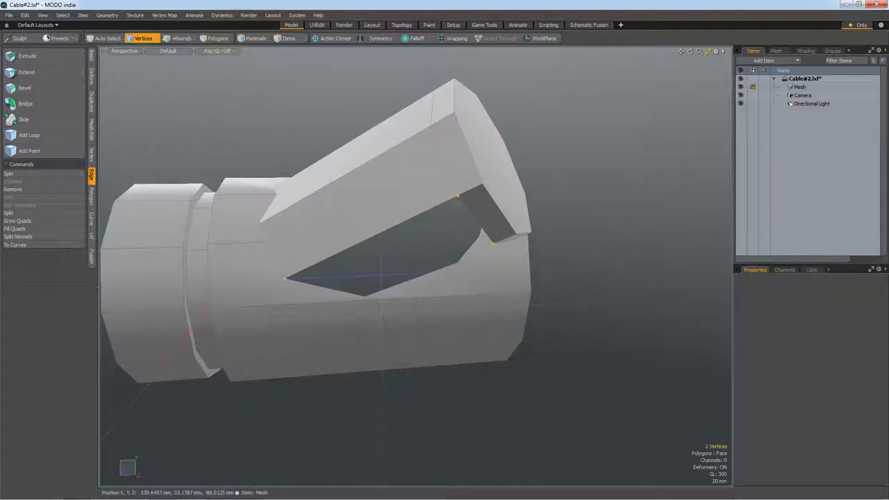
key("BackSpace")
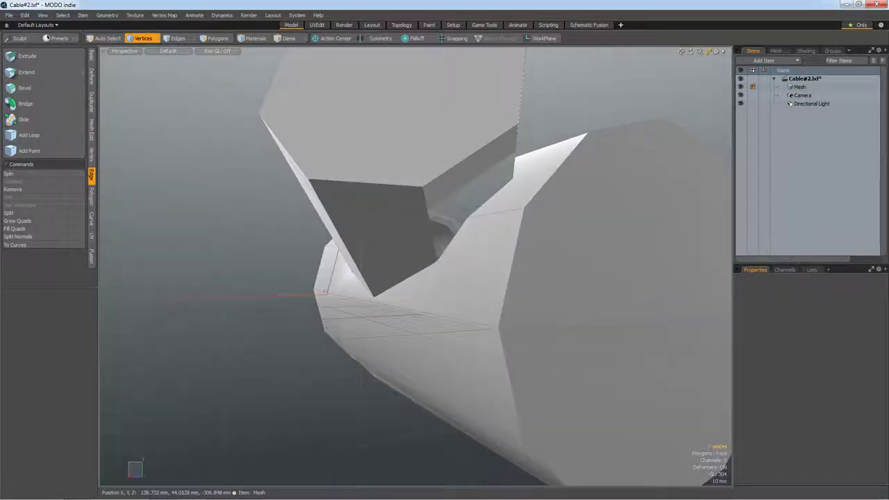
left_click(512, 179, "shift")
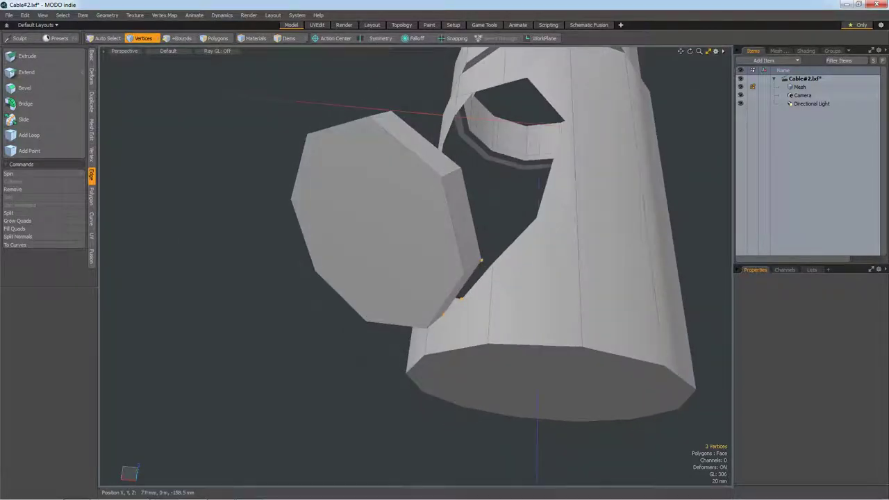
key("p")
left_click(481, 261)
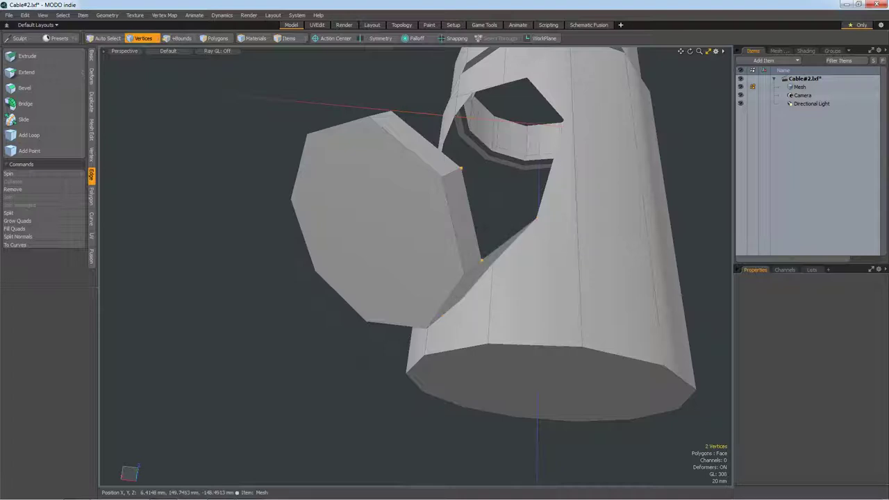
key("p")
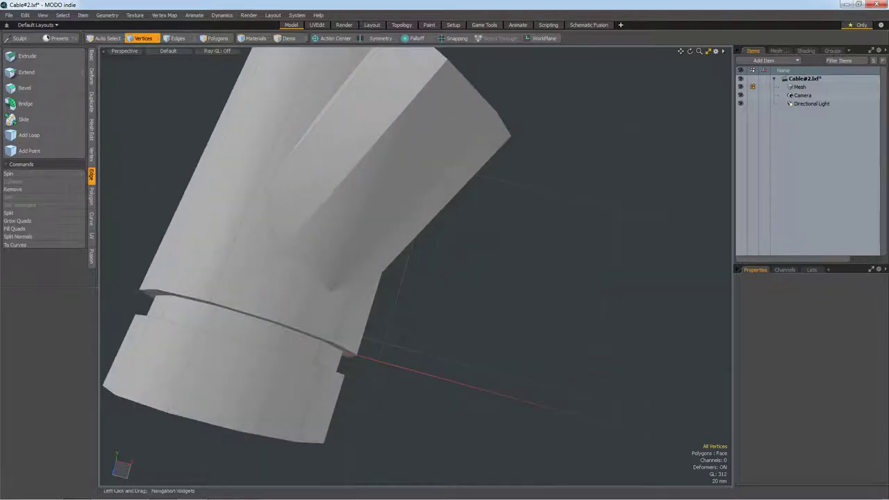
Step: Delete the eight branch faces and fill the resulting border loop with one new face
key("3")
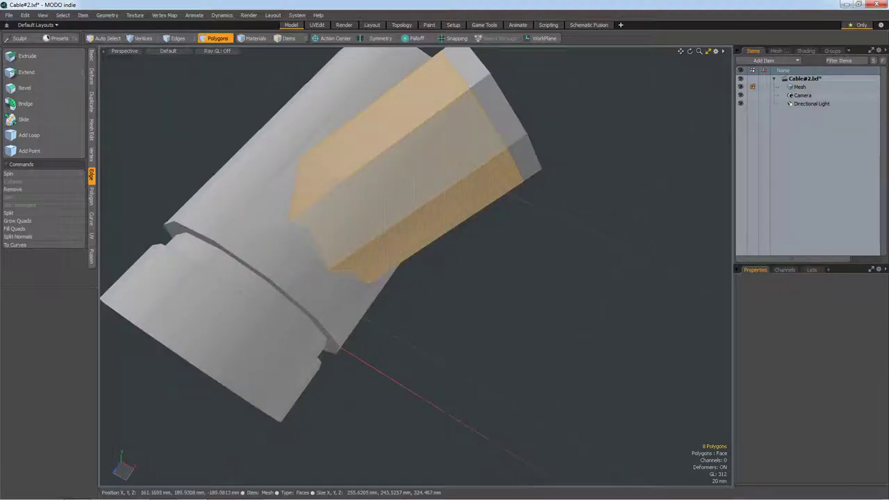
key("Delete")
key("1")
key("2")
key("l")
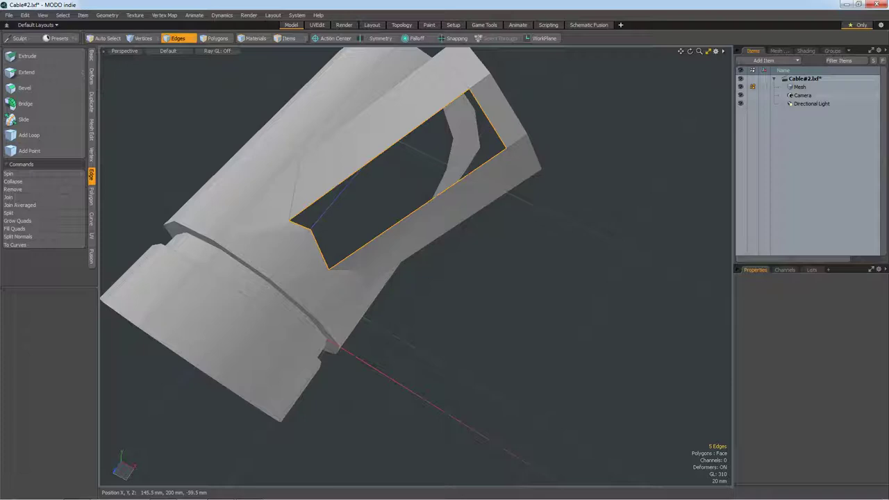
key("p")
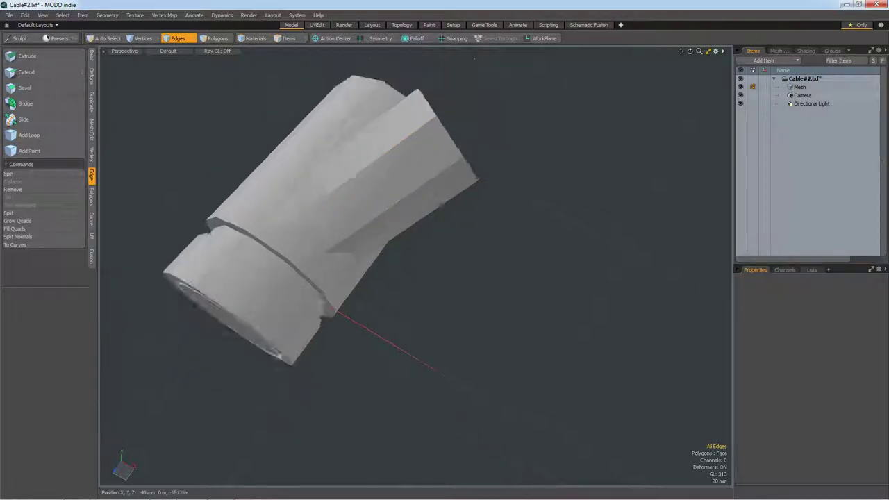
Step: Replace the large upper side face by deleting it and filling its edge loop
left_click_drag(417, 264, 458, 278, "alt")
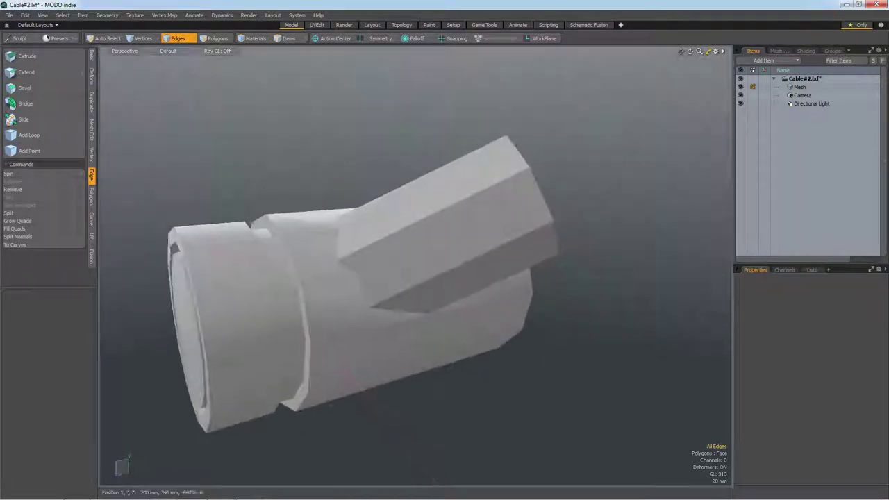
key("3")
left_click(431, 201)
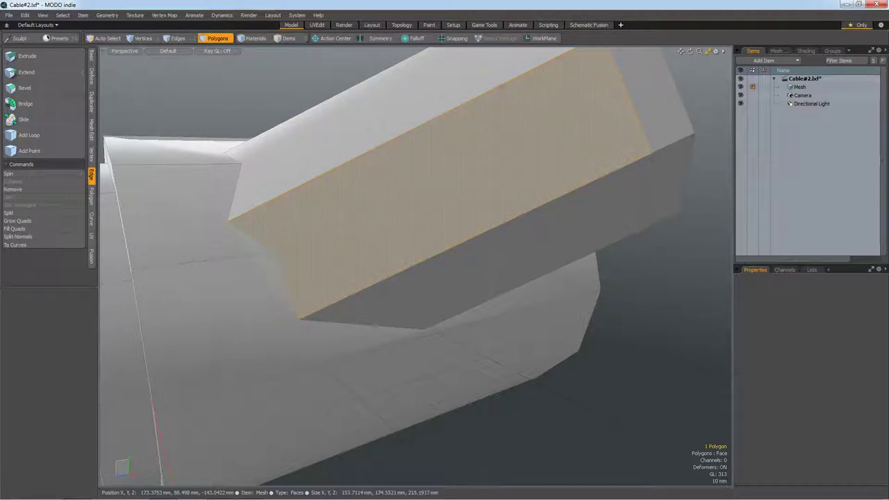
key("Delete")
key("2")
double_click(417, 262)
key("p")
left_click(695, 347)
Step: Orbit underneath to view both cylinders and the junction from below
mouse_move(417, 278)
left_mouse_down("alt")
mouse_move(389, 278)
mouse_move(389, 292)
mouse_move(348, 298)
left_mouse_up("alt")
scroll(417, 264, "down", 5)
scroll(417, 264, "up", 5)
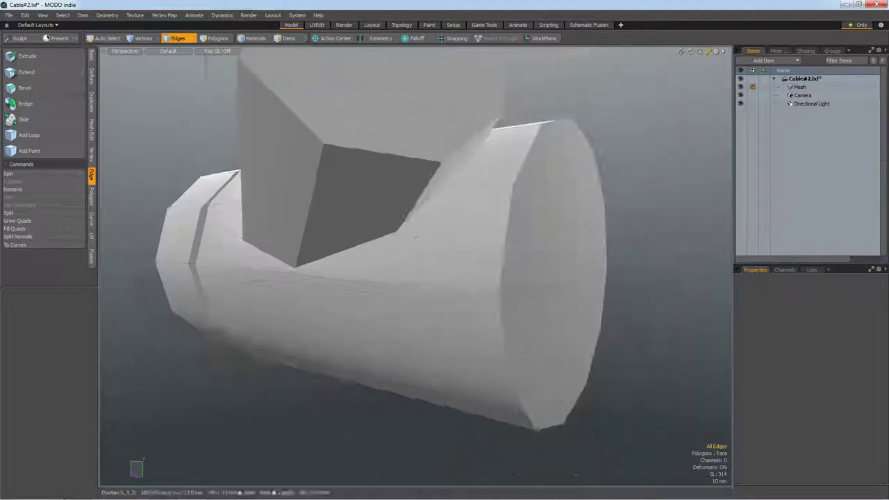
scroll(417, 264, "up", 2)
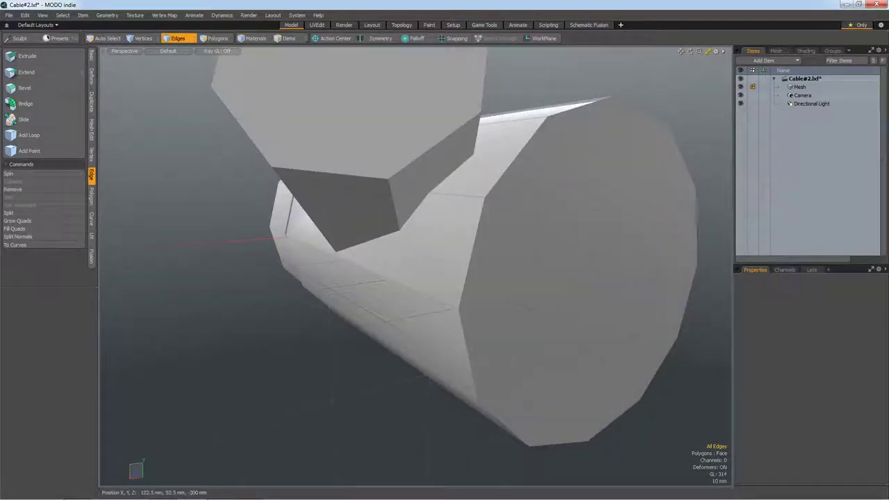
key("3")
key("2")
middle_click_drag(417, 264, 444, 209)
scroll(416, 264, "down", 3)
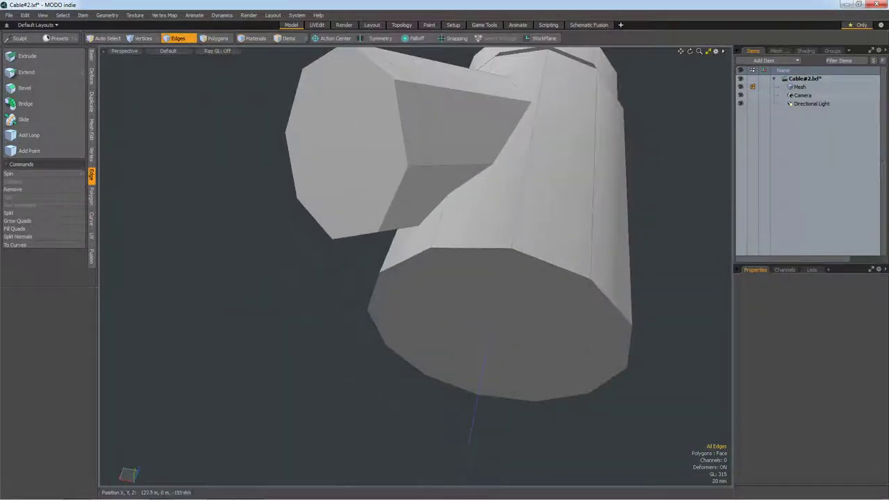
Step: Delete the inner face between the cylinders and fill the new hole's edge loop
key("3")
left_click(444, 180)
key("Delete")
key("2")
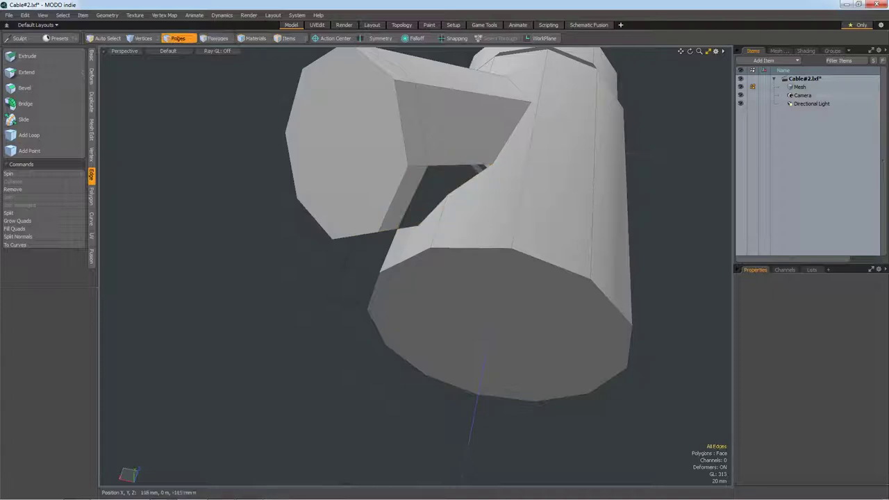
double_click(480, 166)
key("p")
scroll(479, 167, "up", 3)
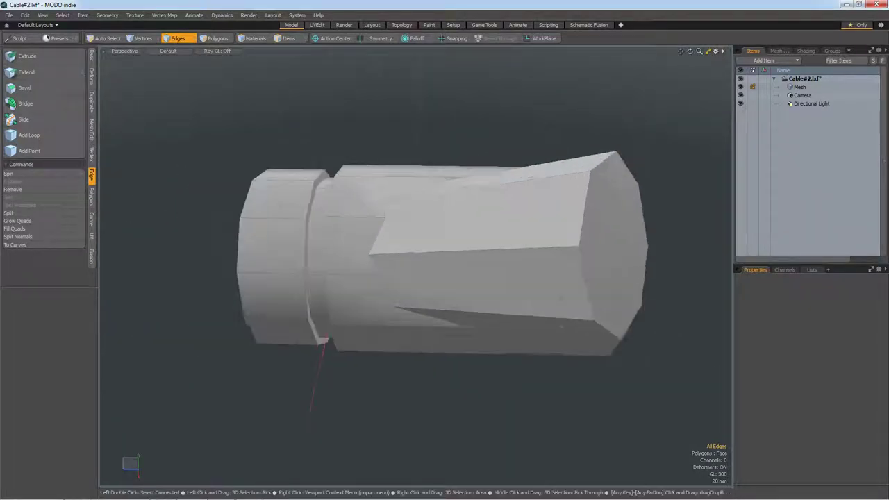
Step: Recentre the view and try the Edge Slice tool (alt+C) without cutting anything
scroll(415, 269, "down", 1)
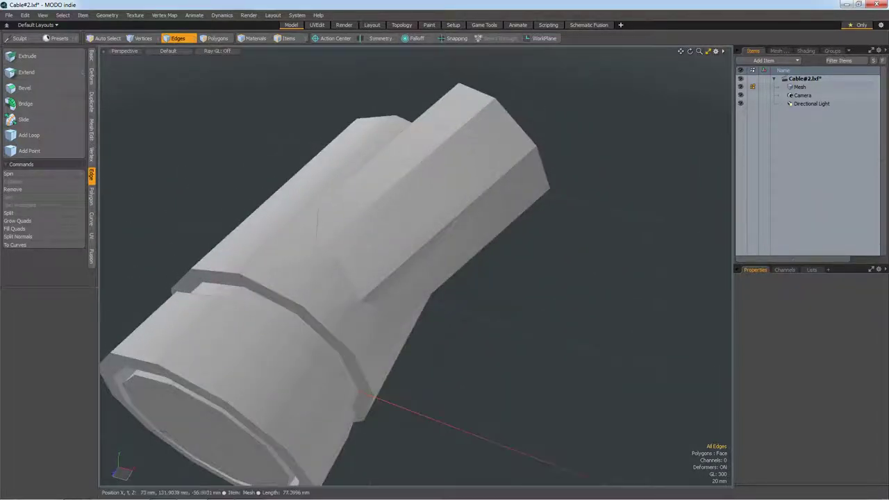
scroll(416, 269, "down", 1)
scroll(415, 269, "down", 2)
scroll(416, 269, "up", 4)
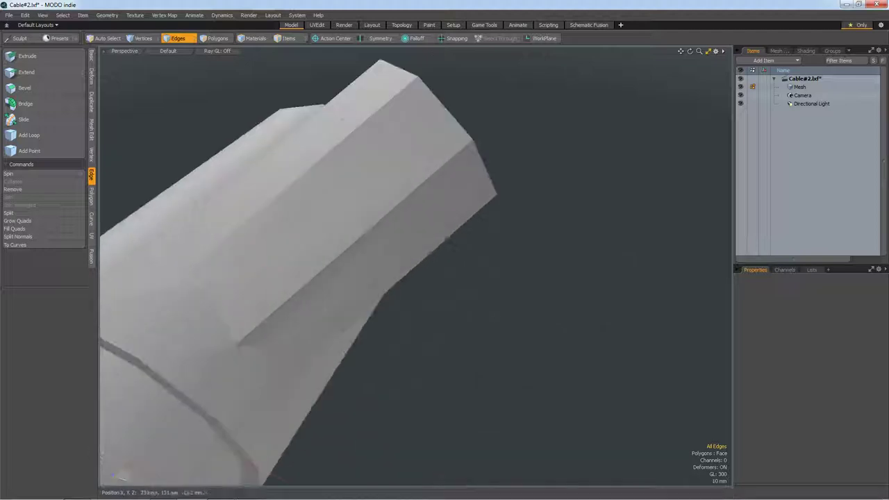
mouse_move(680, 51)
left_mouse_down()
mouse_move(709, 48)
mouse_move(702, 51)
left_mouse_up()
key("alt+c")
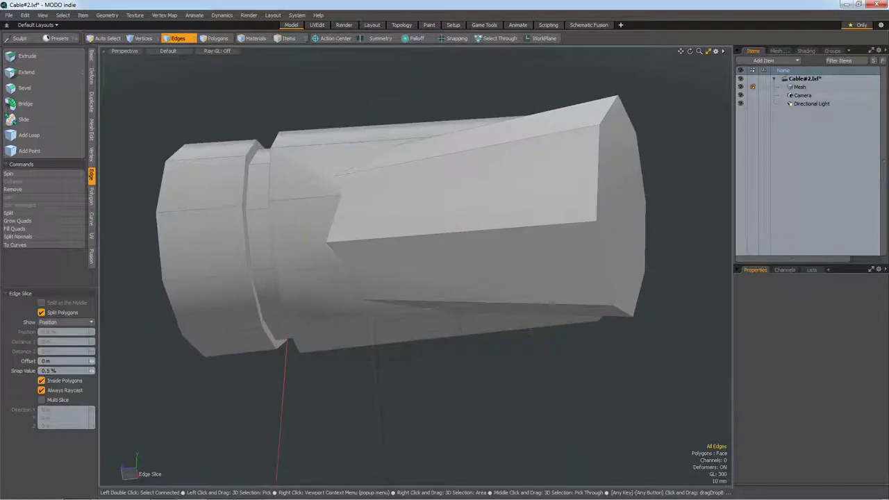
key("space")
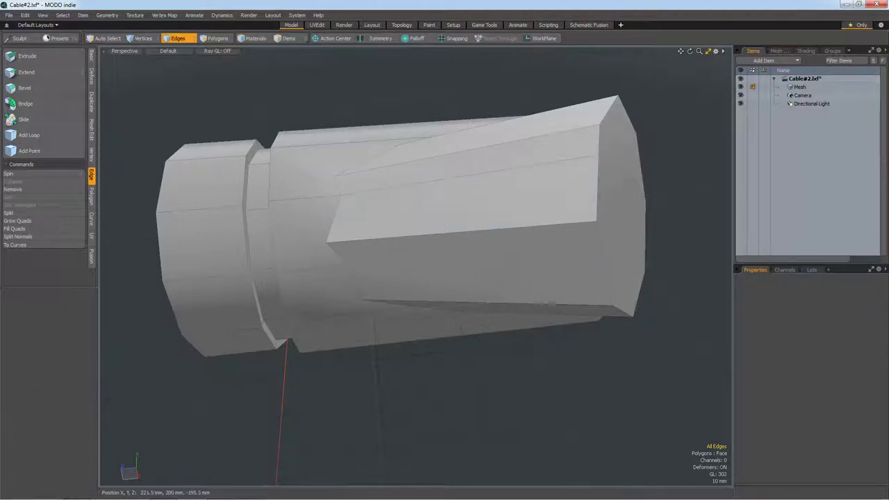
scroll(599, 152, "down", 3)
key("alt+c")
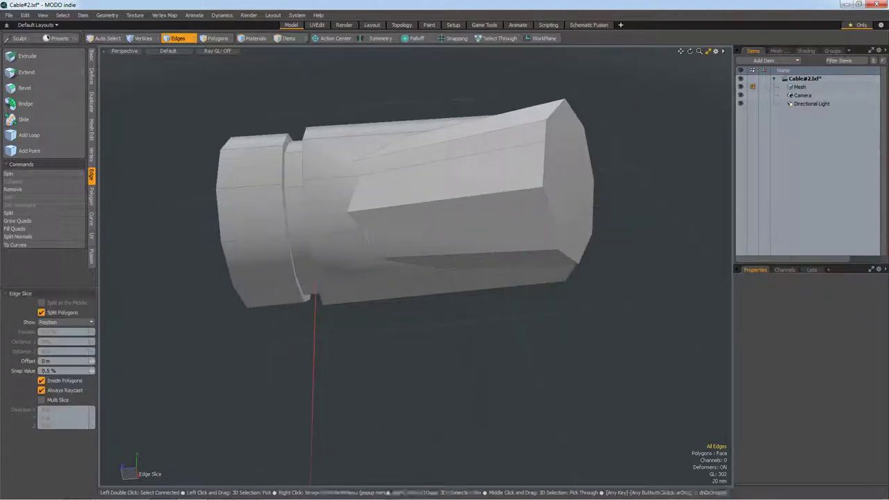
key("space")
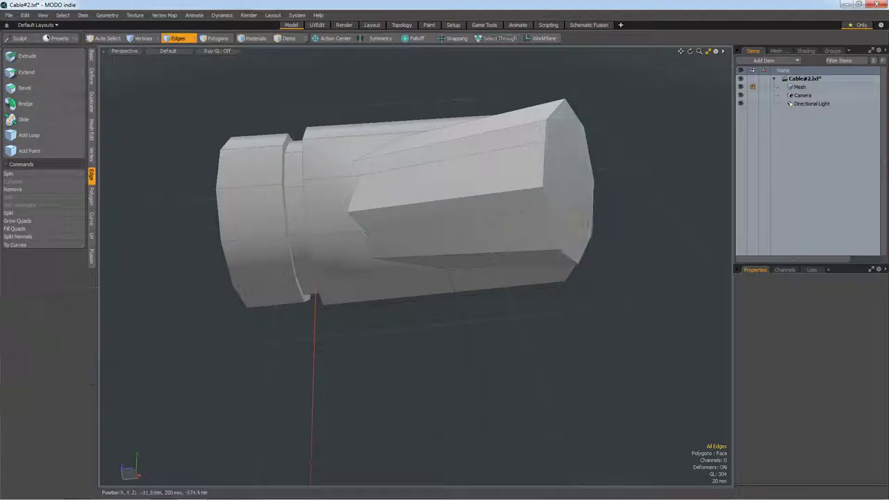
Step: Orbit around the plug to view the cable end, cancelling another edge slice
left_click_drag(690, 50, 486, 208)
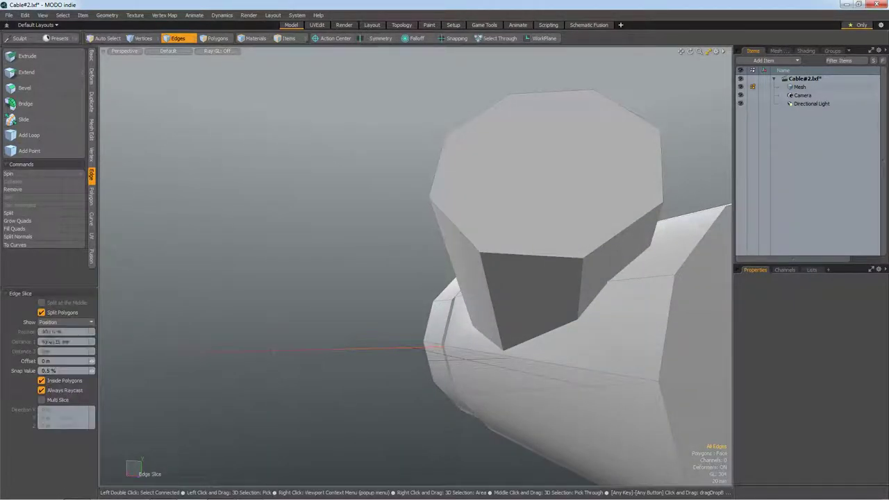
key("space")
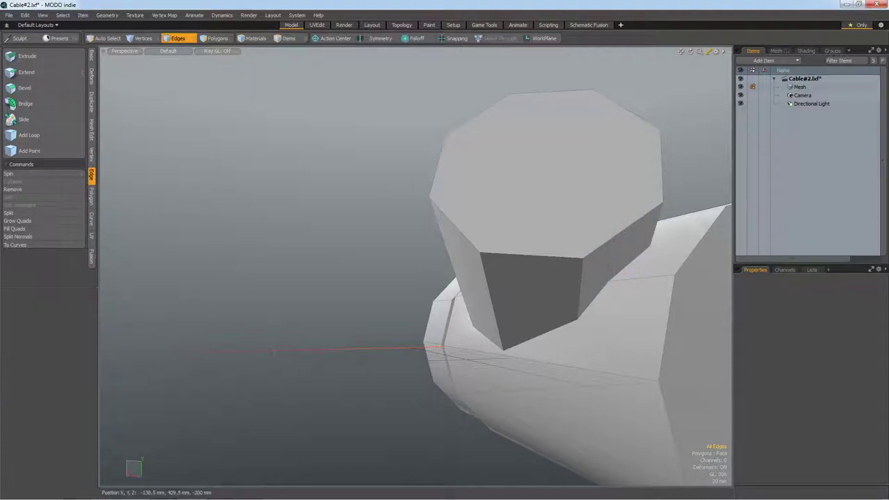
left_click_drag(690, 52, 716, 63)
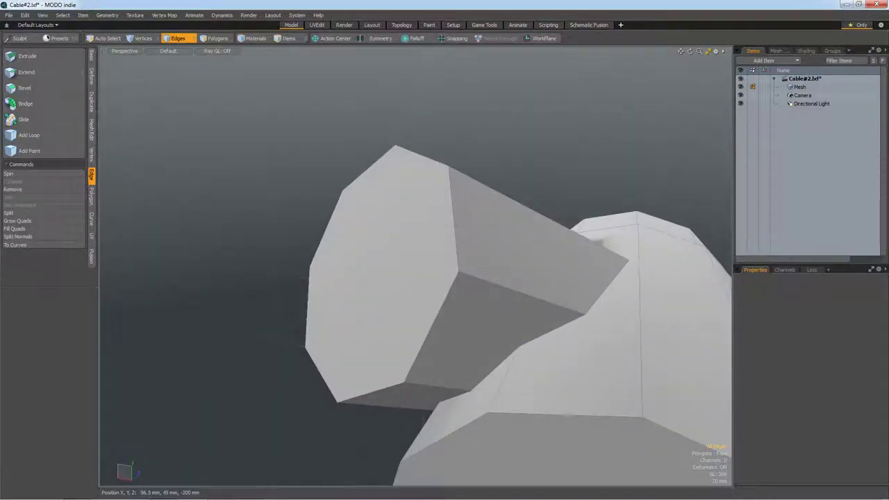
key("alt+c")
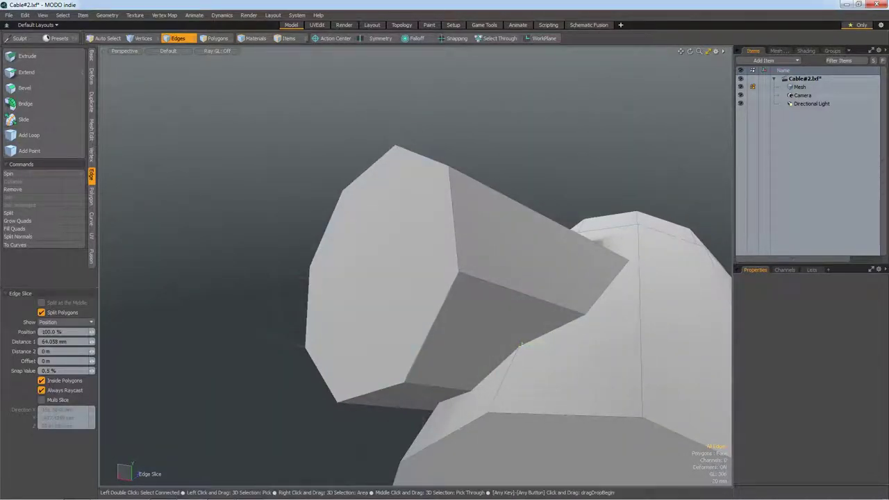
key("space")
left_click_drag(690, 51, 699, 55)
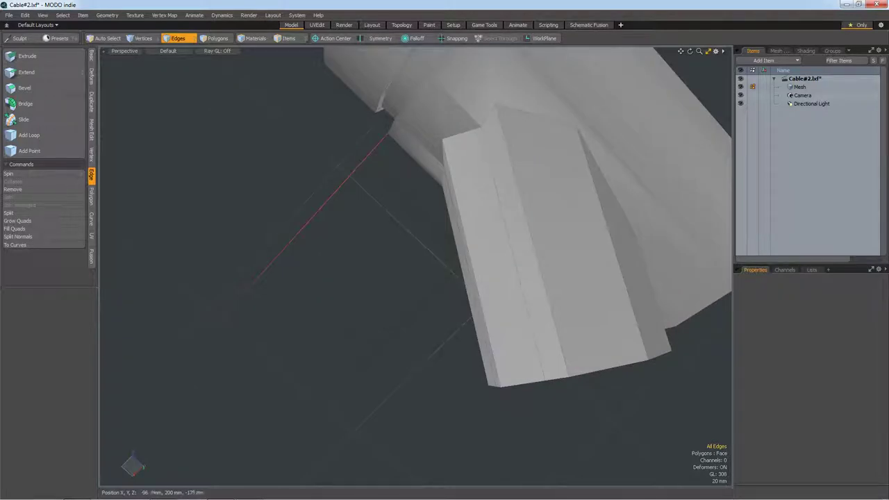
left_click_drag(690, 51, 698, 55)
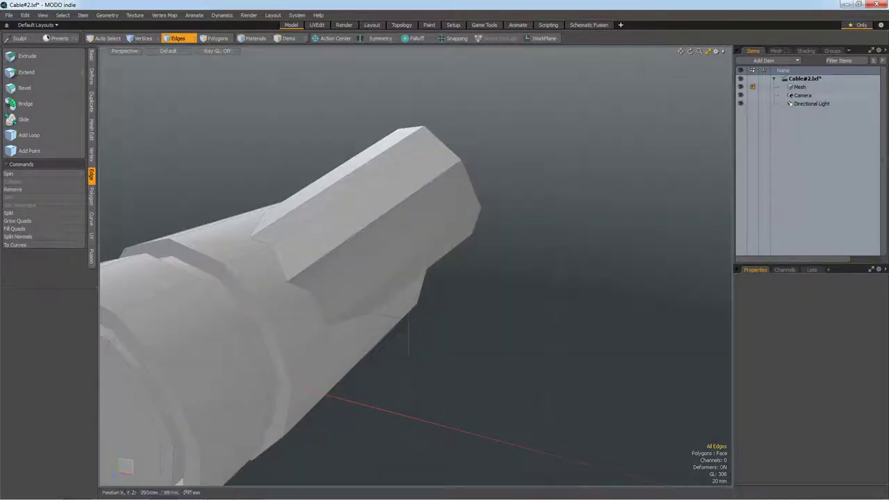
Step: Select the whole mesh and toggle the subdivision preview on and back off
key("3")
double_click(320, 333)
key("Tab")
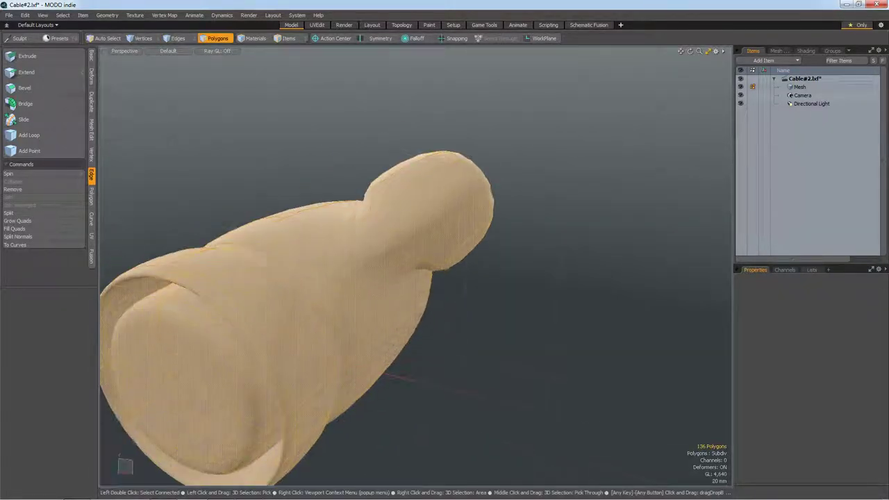
key("Tab")
left_click_drag(690, 52, 701, 57)
Step: Slice new edges at the connector edge and at its corner vertex
key("alt+c")
left_click(345, 291)
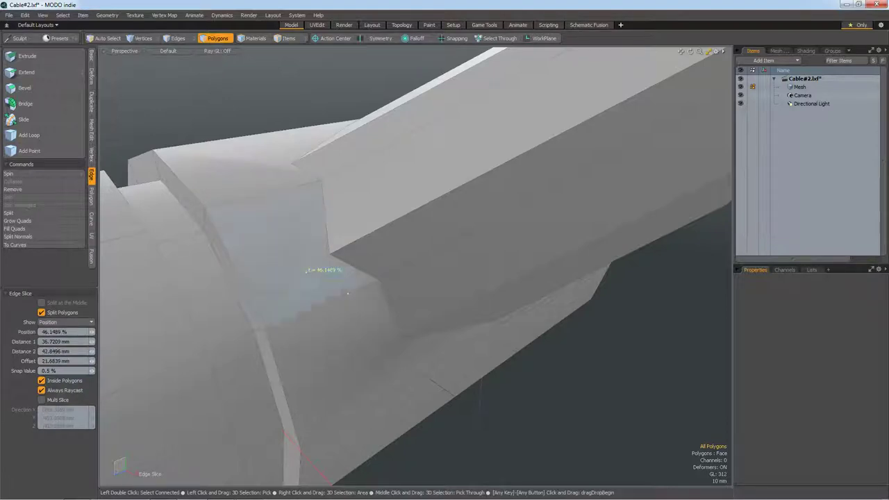
key("space")
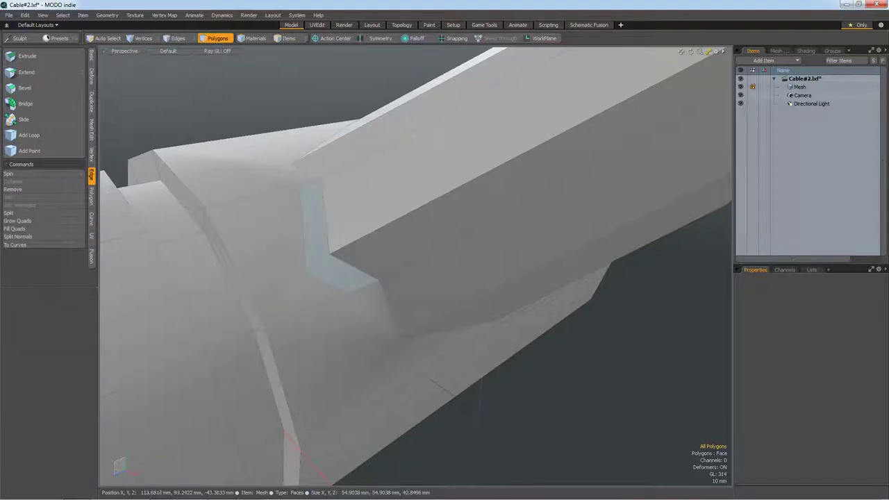
key("alt+c")
left_click(306, 269)
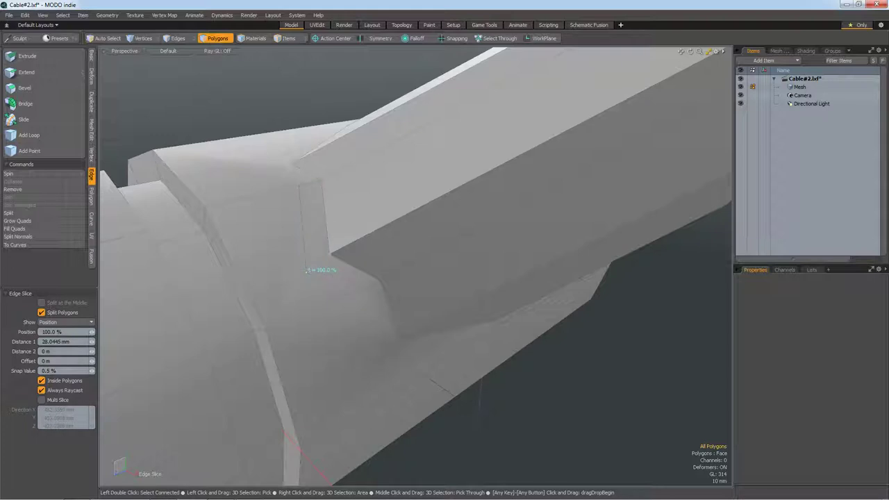
key("space")
left_click_drag(306, 270, 361, 292, "alt")
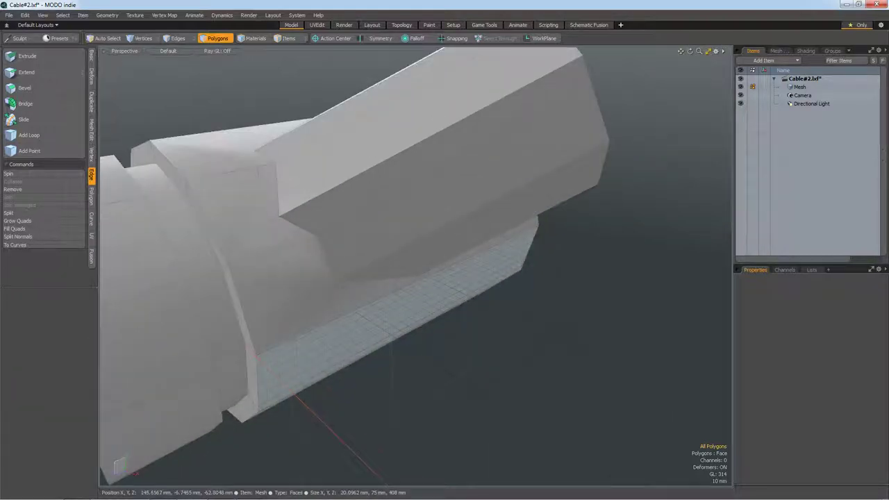
Step: Slice across the side face starting from the vertex under the branch
key("alt+c")
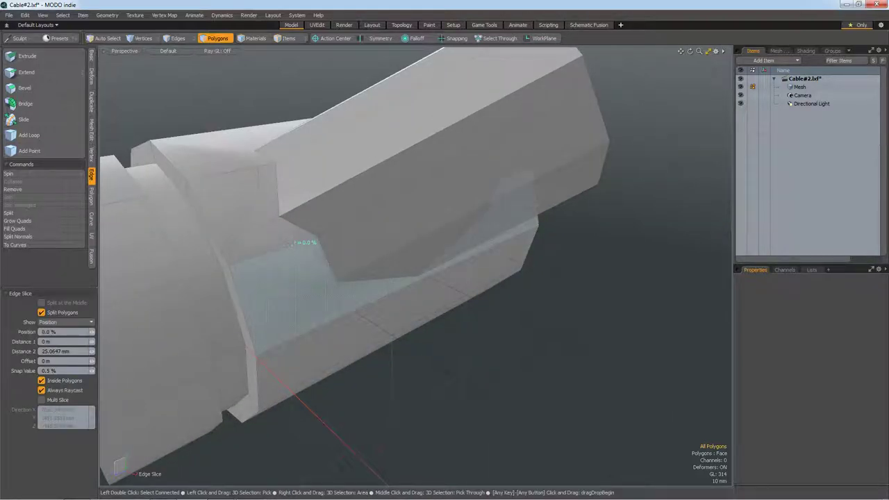
left_click_drag(297, 243, 316, 300)
left_click_drag(292, 245, 305, 250, "alt")
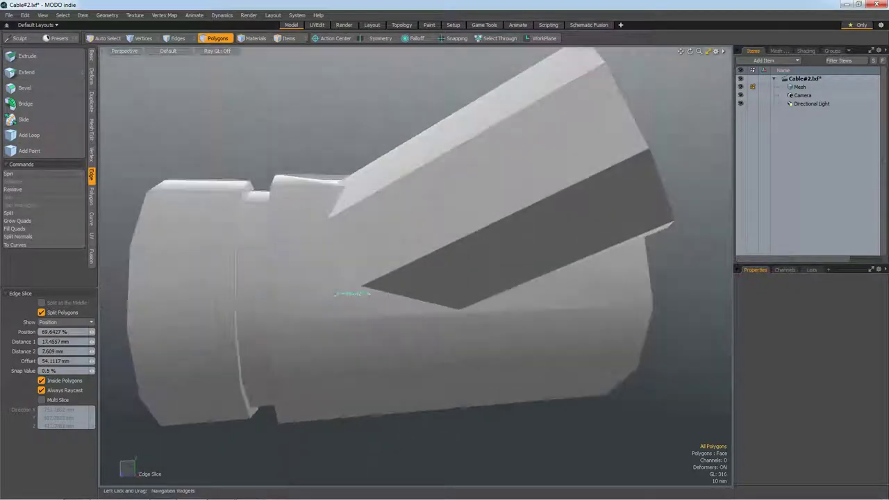
scroll(428, 261, "up", 5)
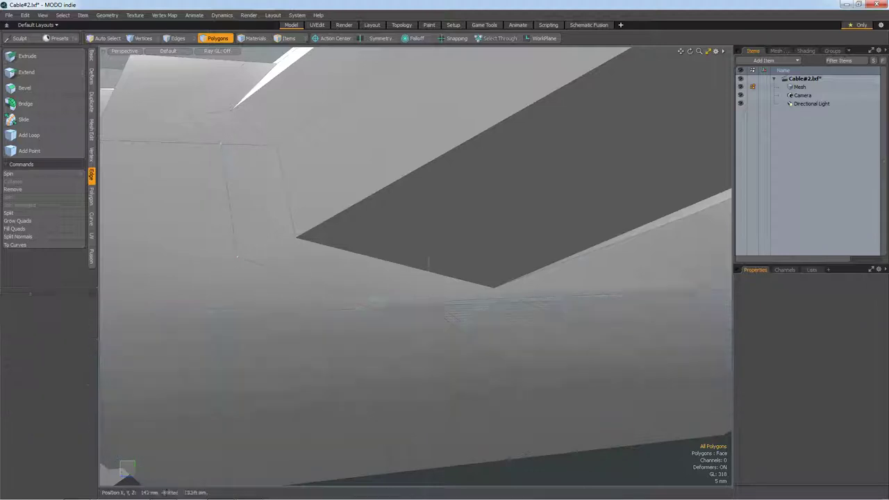
left_click(297, 237)
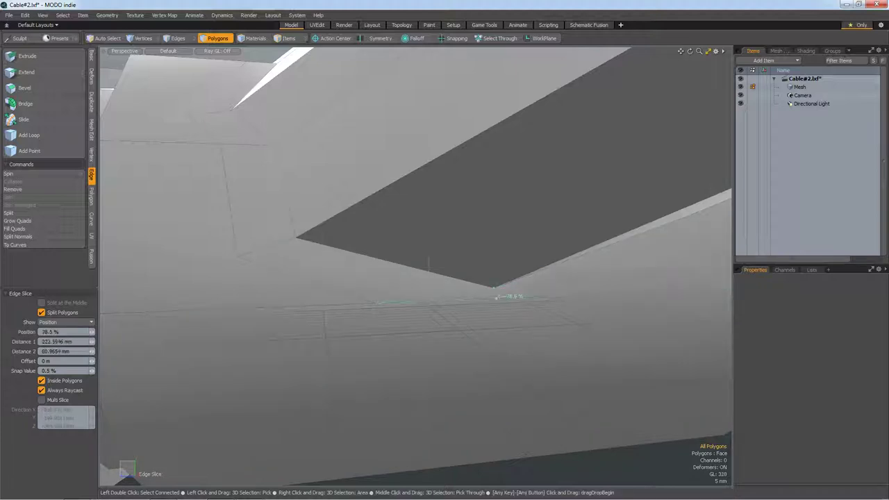
key("space")
key("a")
Step: Orbit in on the joint below the branch, starting and exiting Edge Slice
left_click_drag(690, 51, 625, 139)
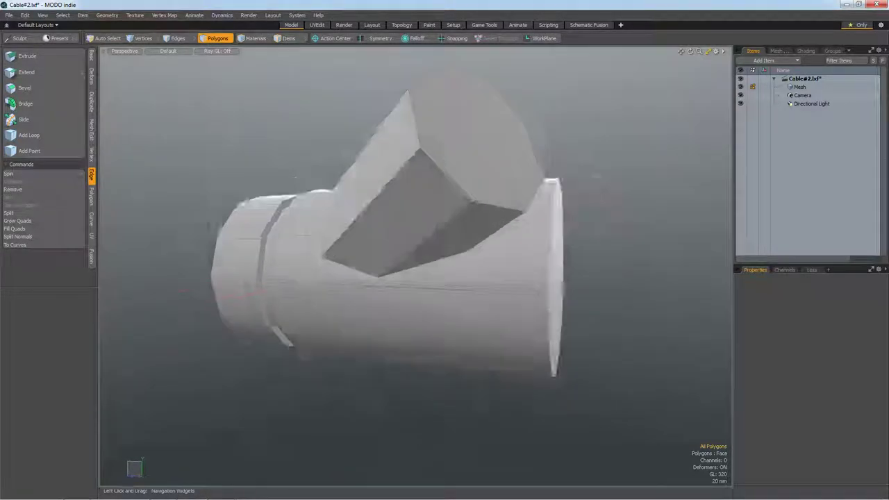
scroll(417, 250, "up", 3)
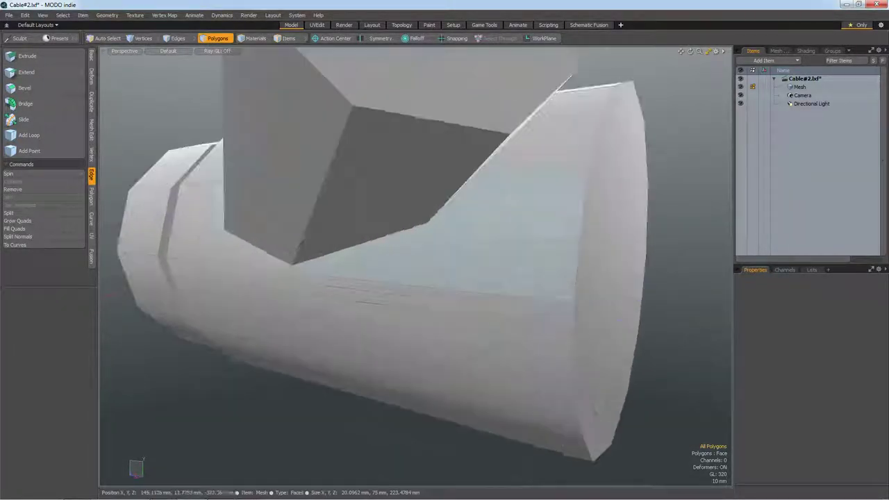
key("alt+c")
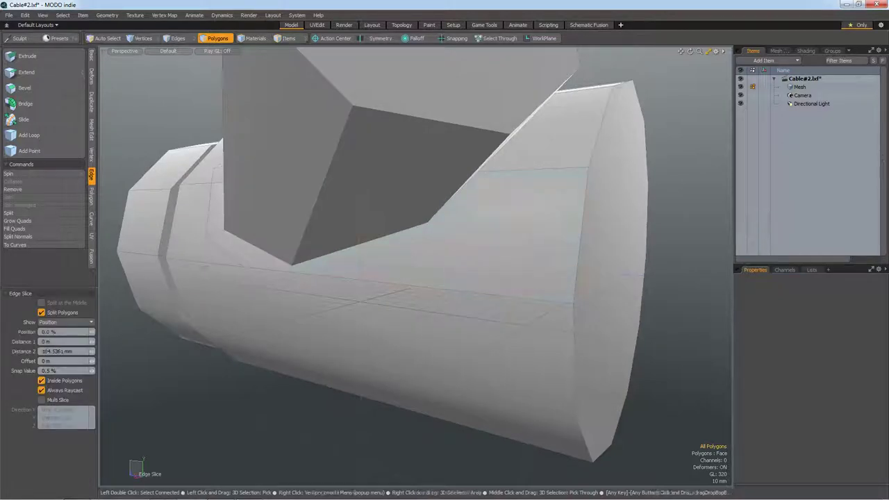
key("Escape")
left_click_drag(689, 51, 695, 55)
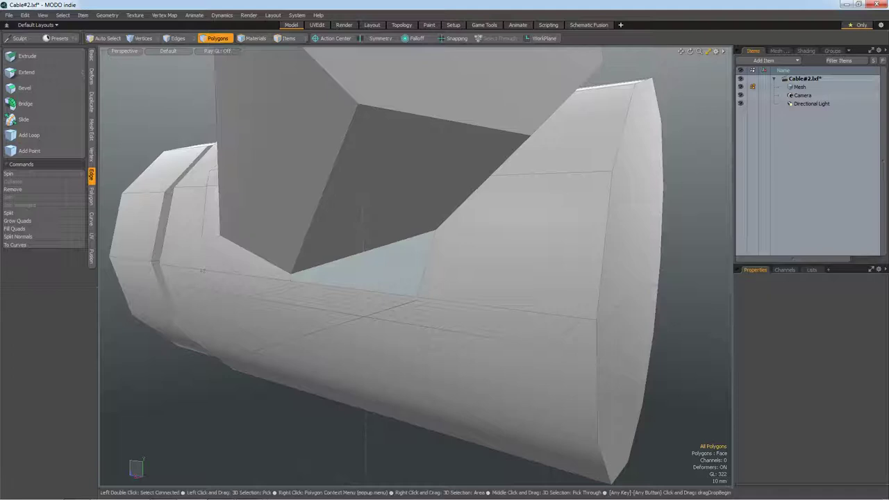
key("alt+c")
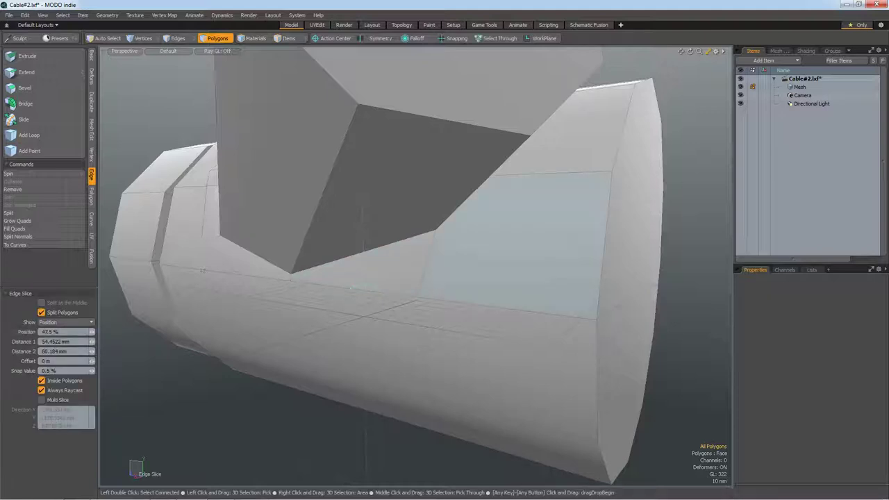
mouse_move(699, 51)
left_mouse_down()
mouse_move(695, 62)
mouse_move(705, 41)
left_mouse_up()
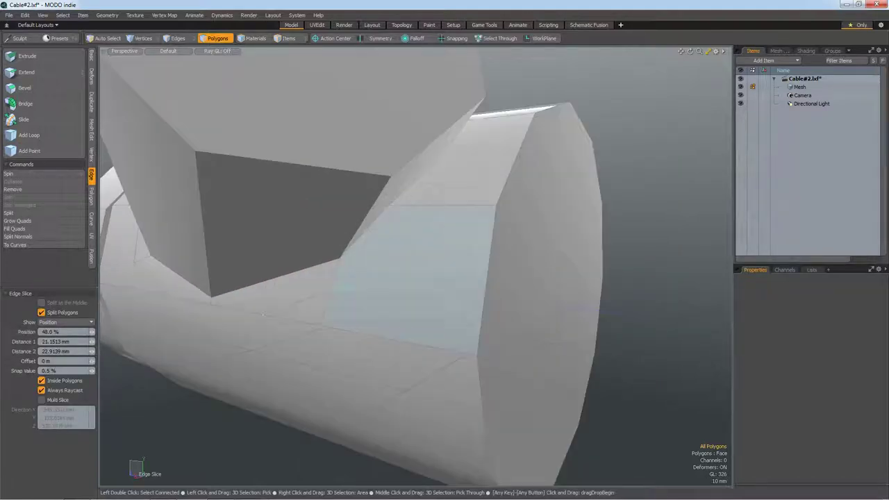
scroll(416, 277, "down", 3)
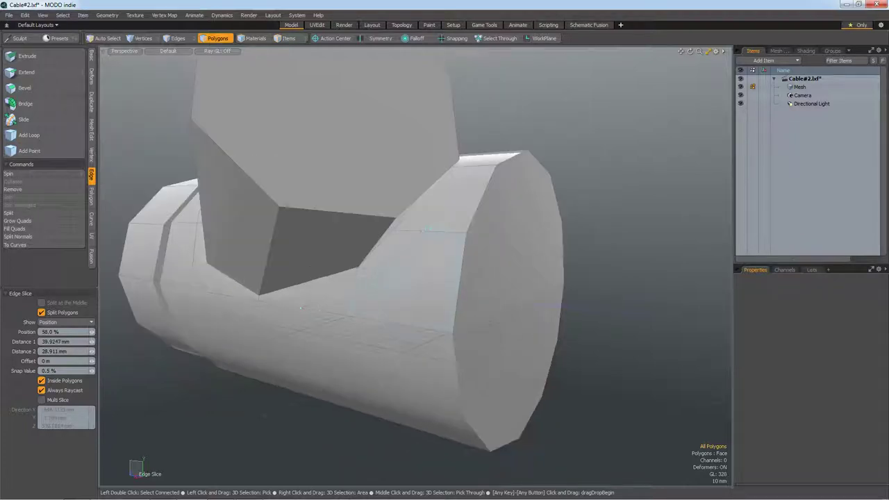
mouse_move(689, 51)
left_mouse_down()
mouse_move(702, 59)
mouse_move(702, 46)
left_mouse_up()
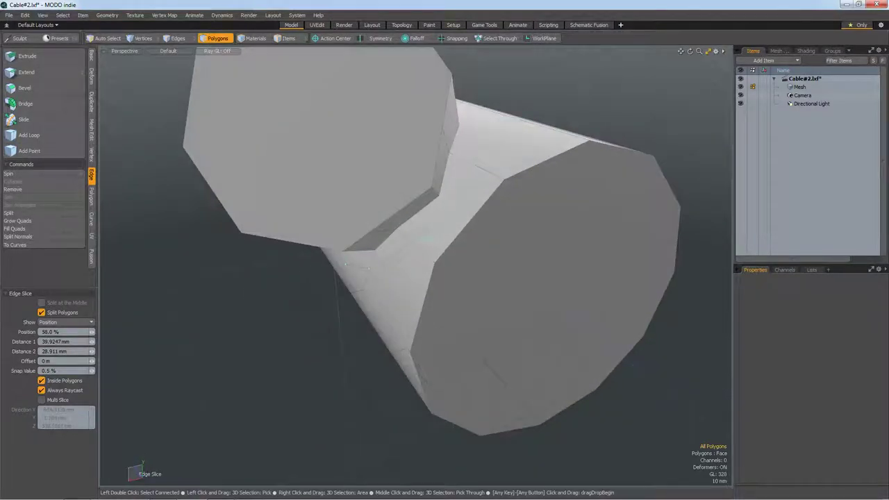
scroll(381, 265, "up", 3)
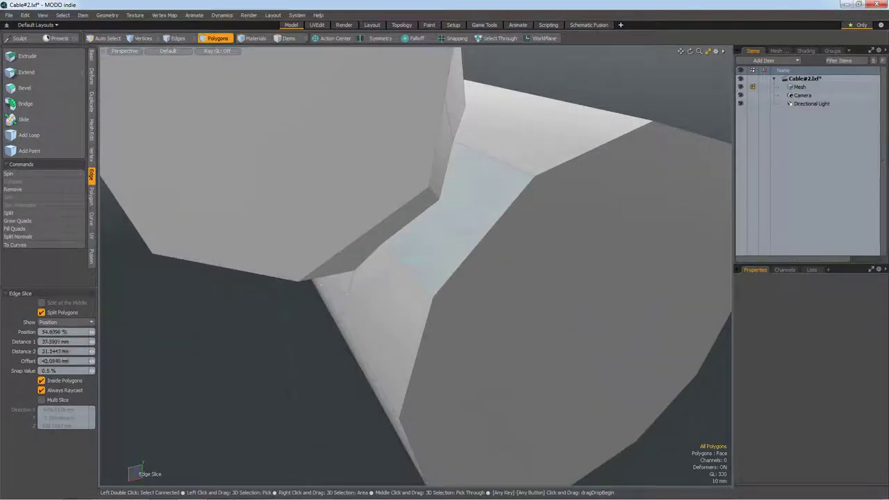
key("space")
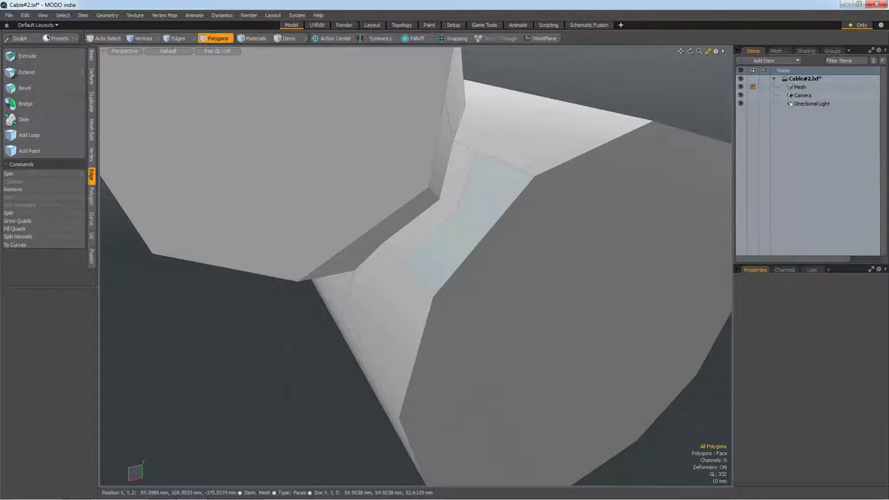
Step: Add an edge slice along the joint edge
key("alt+c")
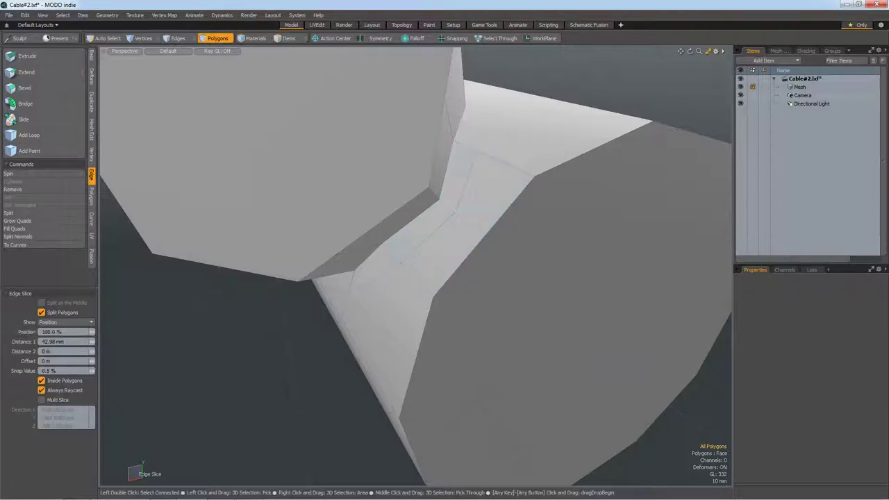
scroll(417, 264, "up", 5)
key("space")
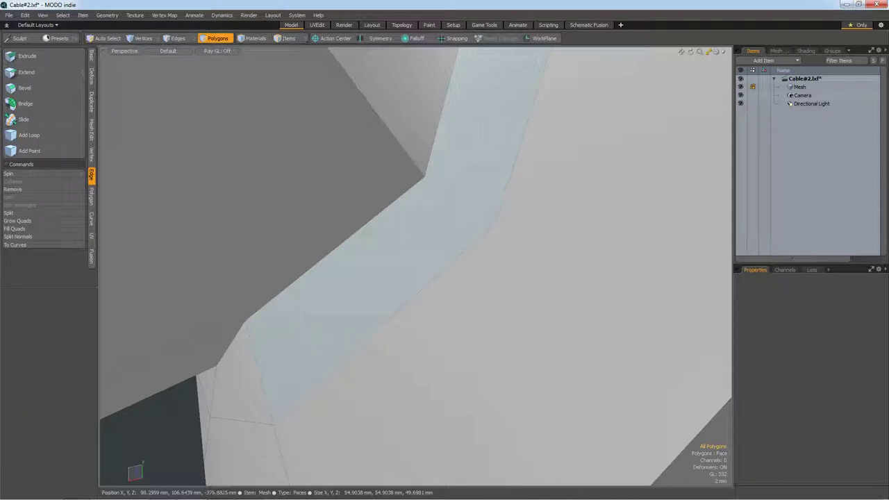
key("alt+c")
left_click(346, 224)
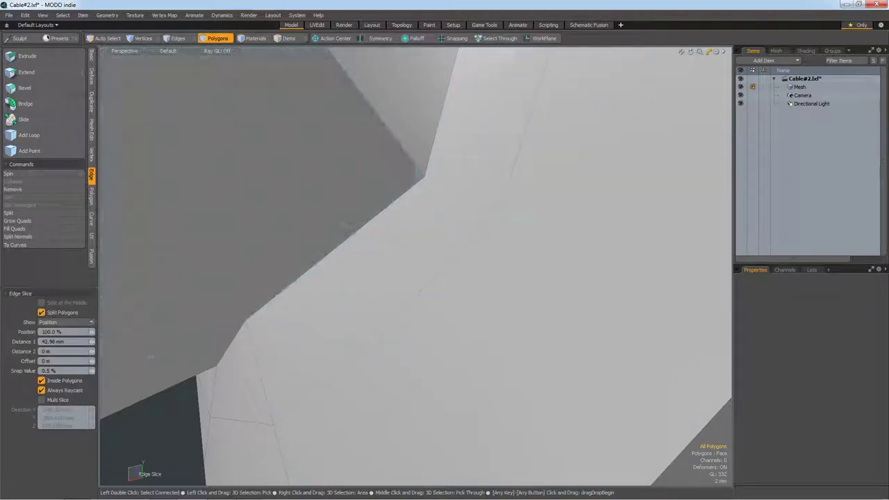
key("space")
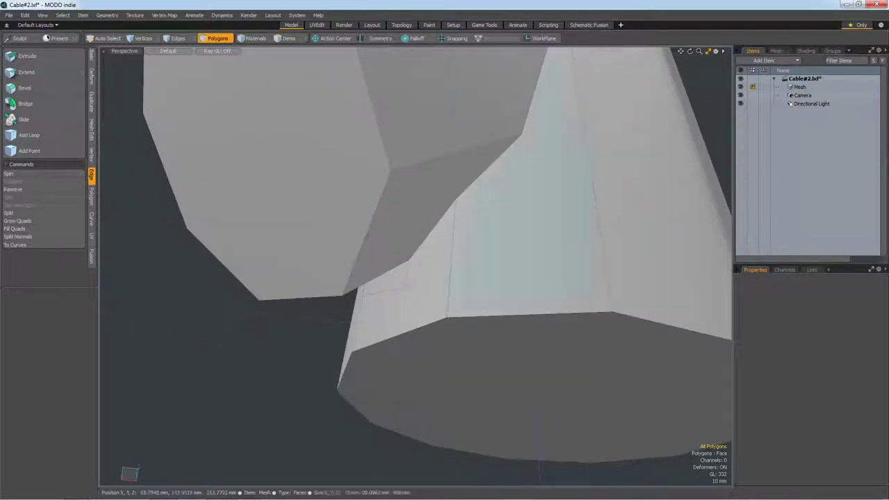
Step: Slice the arm faces from its corner vertex, across its face, to the edge's far end
key("alt+c")
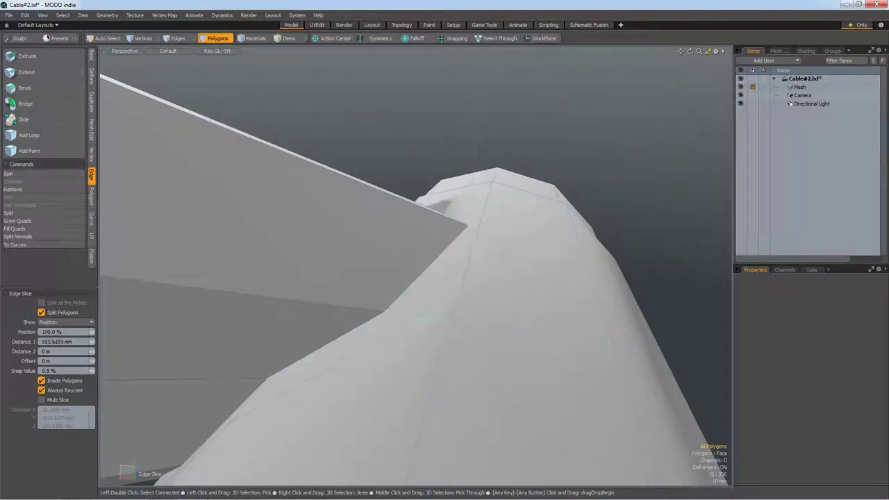
key("space")
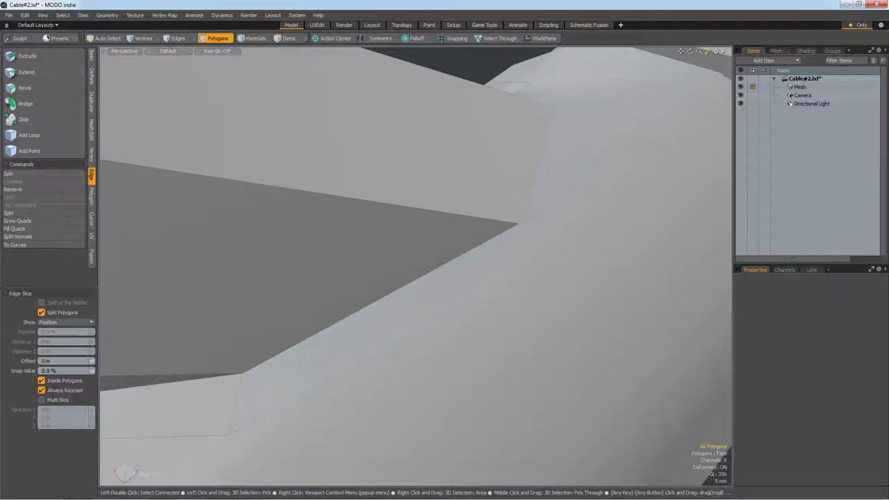
left_click(525, 222)
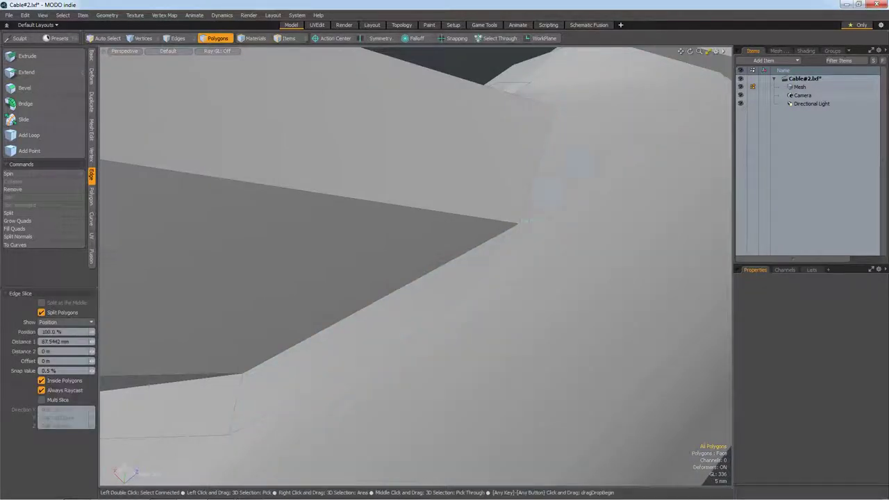
key("space")
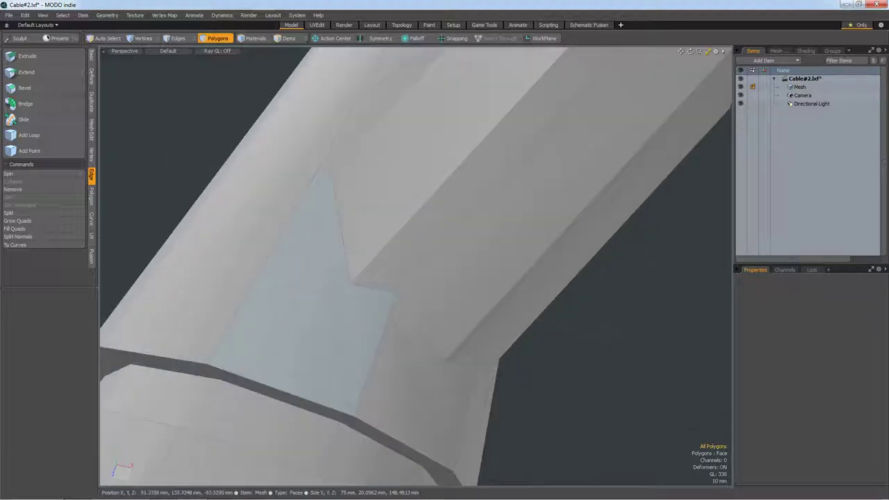
key("alt+c")
left_click(387, 316)
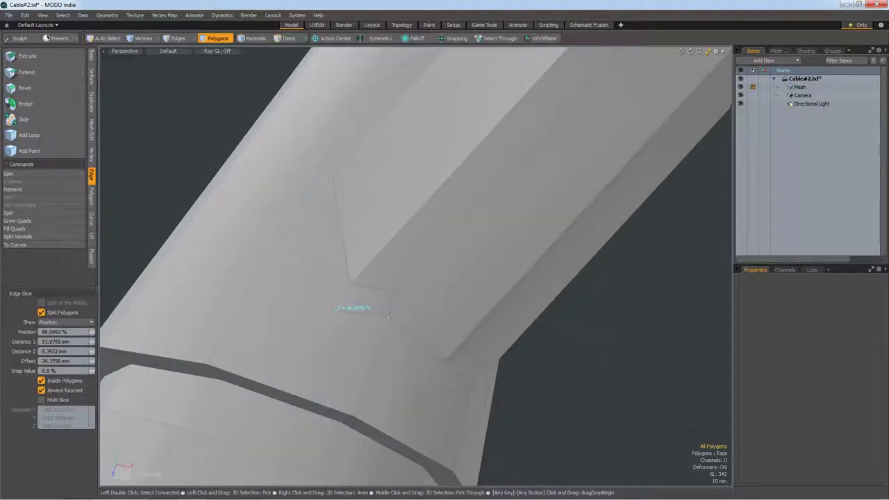
key("space")
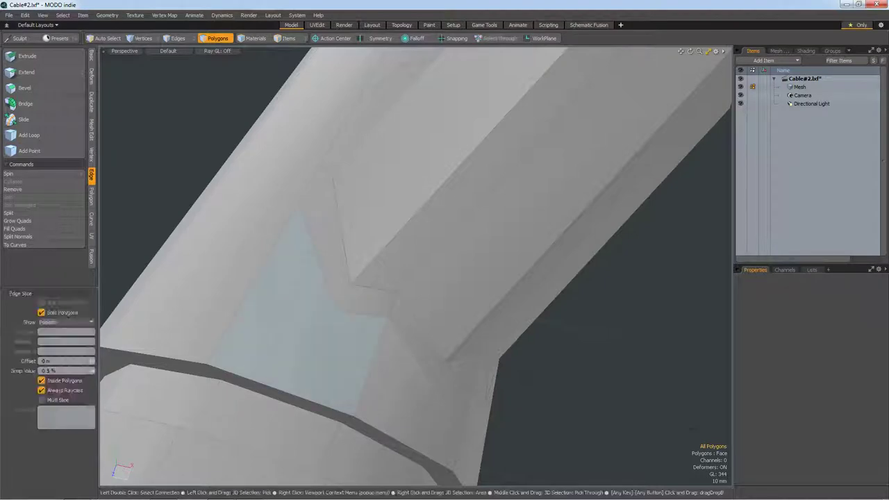
left_click(339, 284)
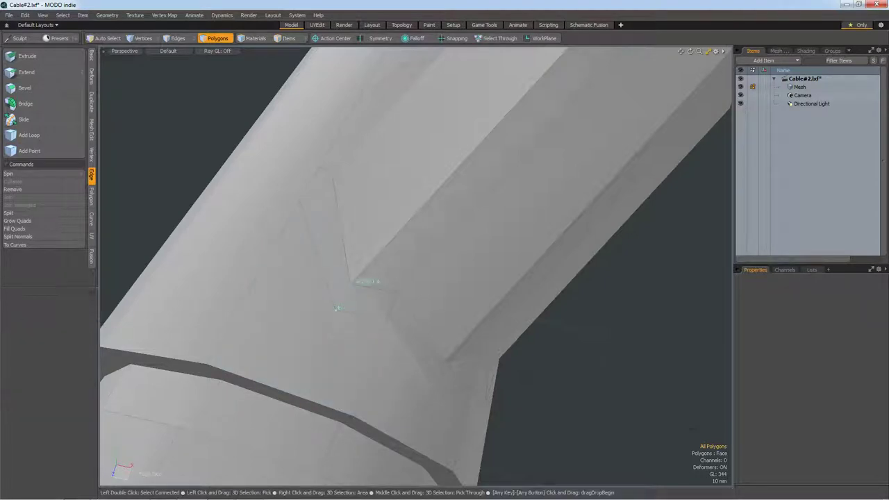
key("space")
Step: Orbit out to the whole plug and select the entire mesh
scroll(336, 309, "down", 3)
left_click_drag(336, 308, 417, 277, "alt")
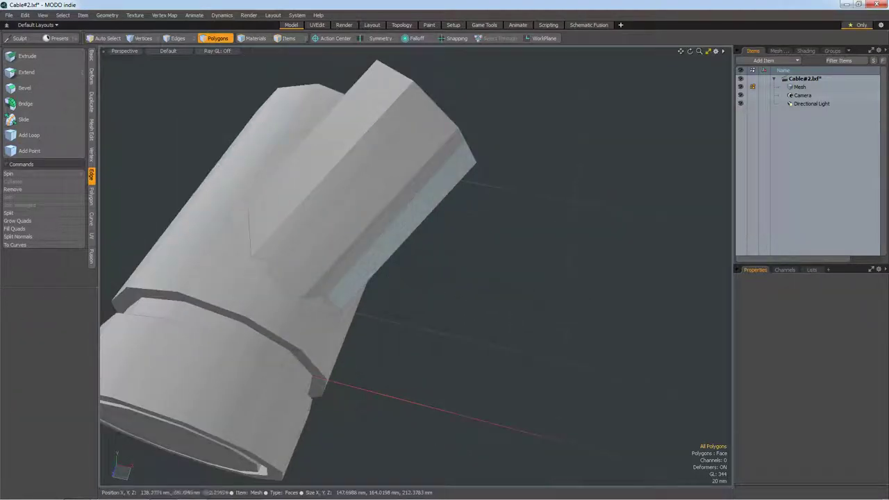
scroll(173, 395, "up", 2)
double_click(264, 380)
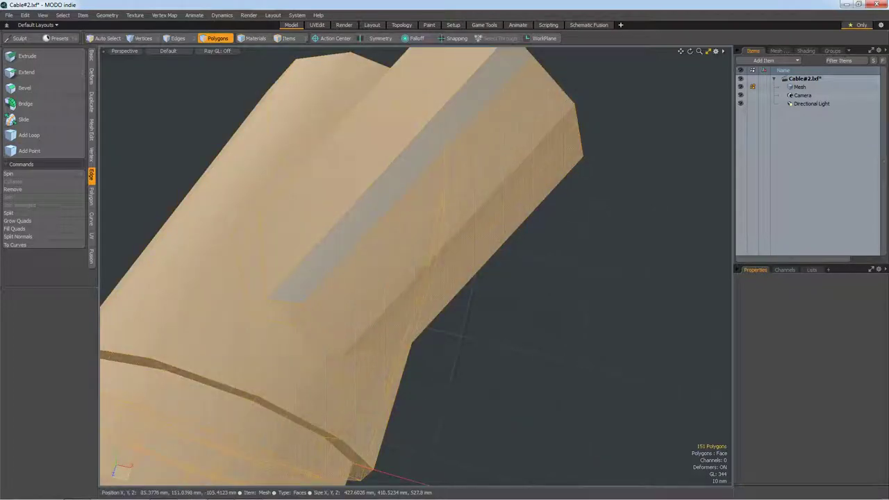
Step: Check the subdivision preview, then return to the faceted mesh to edge-slice the angled arm
key("Tab")
key("Tab")
key("Escape")
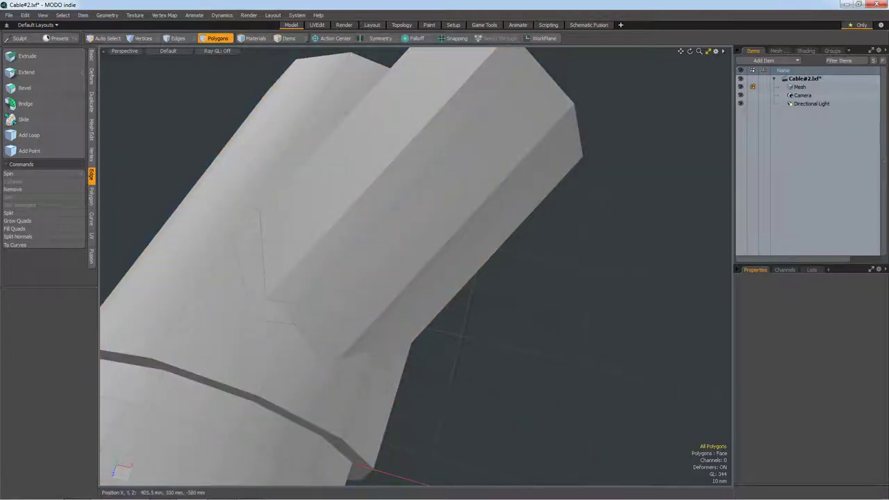
left_click_drag(417, 278, 459, 251, "alt")
scroll(458, 250, "up", 2)
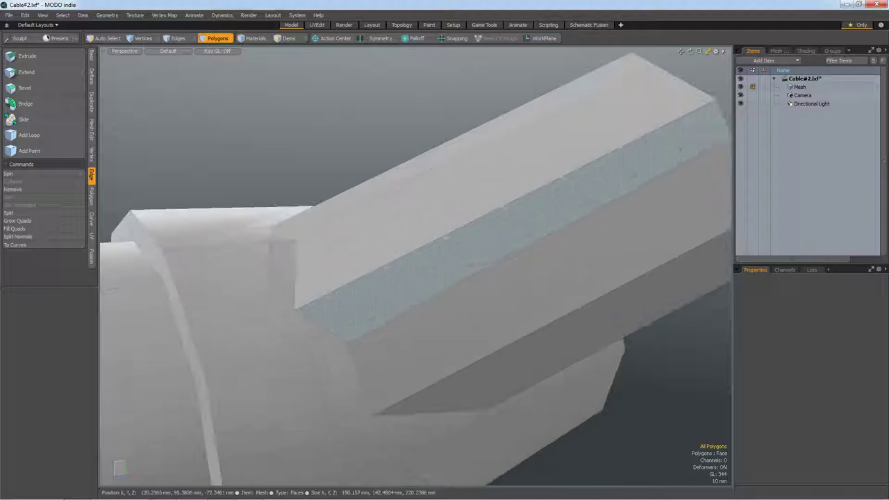
key("alt+c")
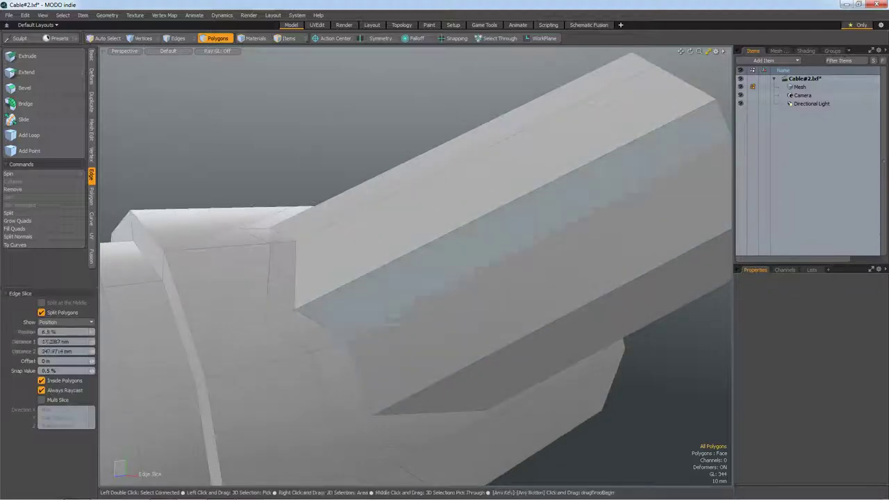
scroll(361, 299, "down", 2)
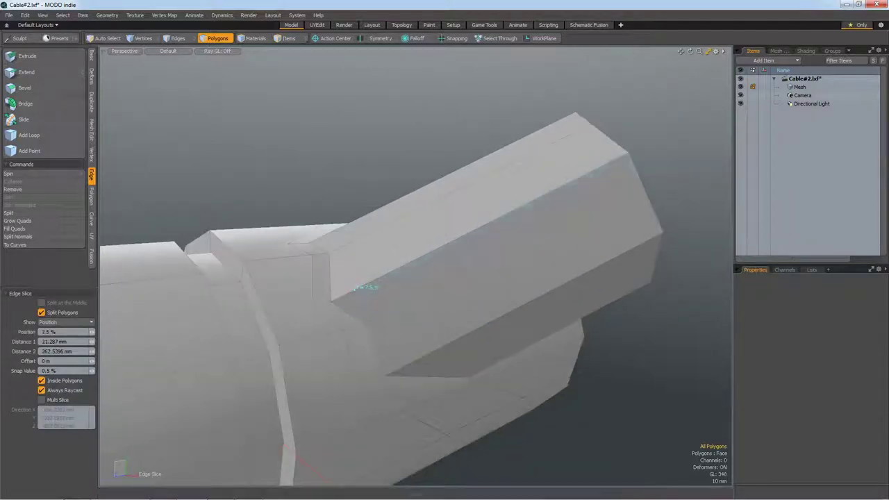
left_click_drag(355, 287, 426, 324, "alt")
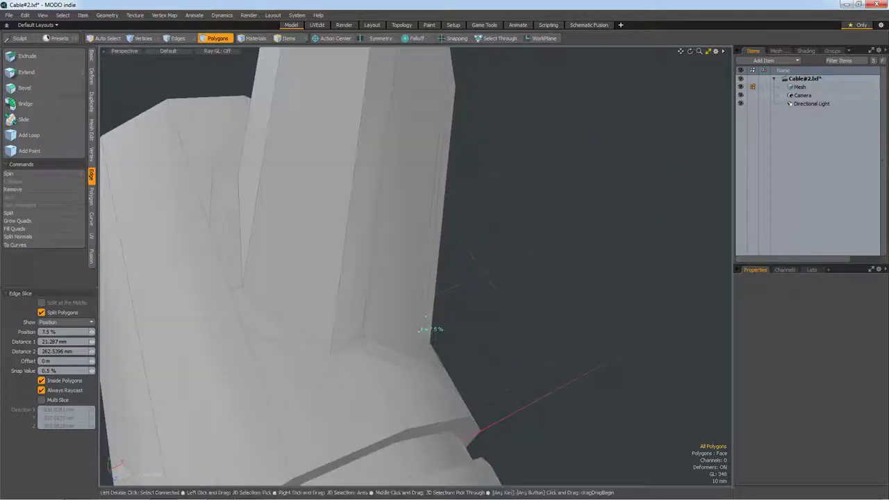
mouse_move(365, 314)
left_mouse_down("alt")
mouse_move(421, 321)
mouse_move(479, 280)
left_mouse_up("alt")
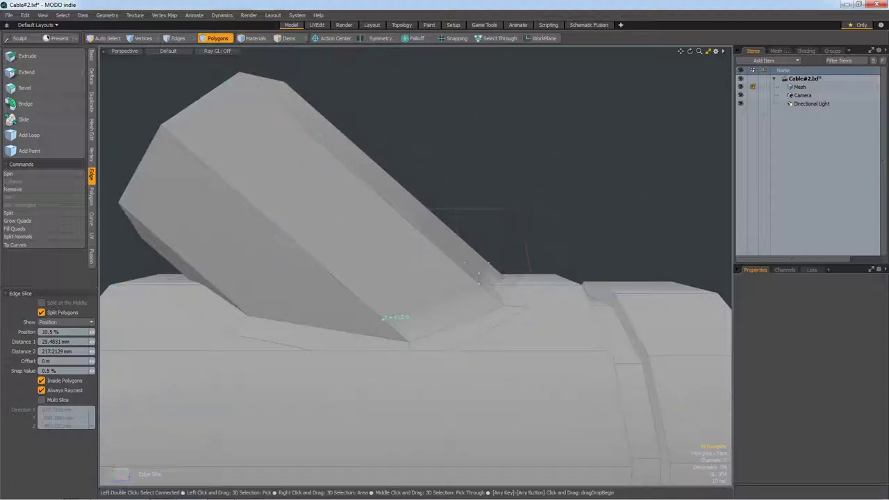
Step: Slice across the dark face under the arm, placing a point at 17.5% along the edge
scroll(480, 273, "down", 5)
scroll(487, 271, "up", 3)
left_click_drag(541, 254, 496, 203, "alt")
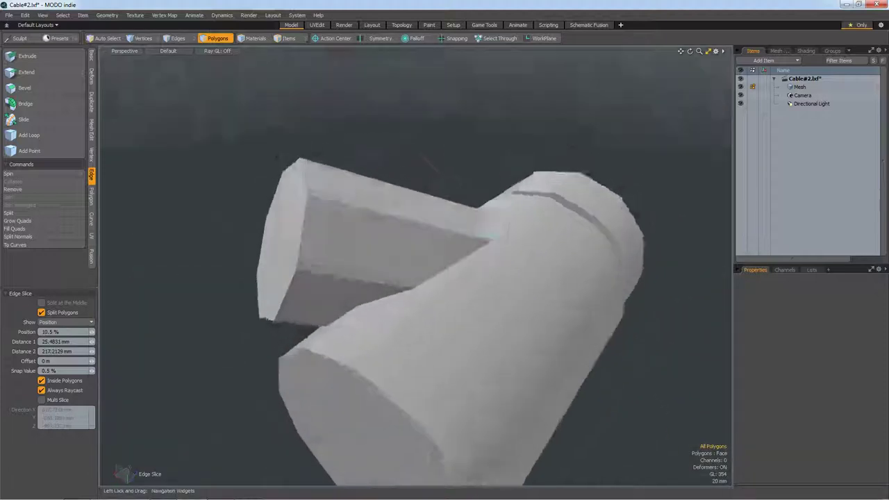
scroll(495, 202, "up", 2)
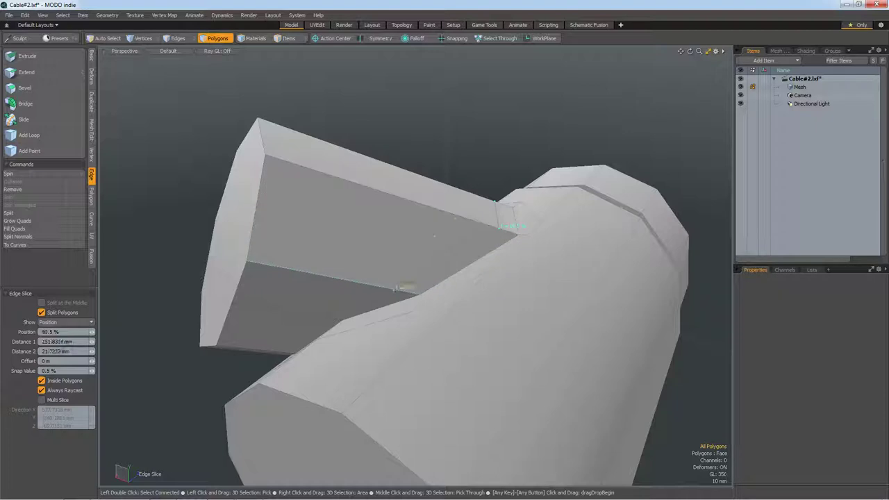
left_click_drag(501, 224, 424, 270, "alt")
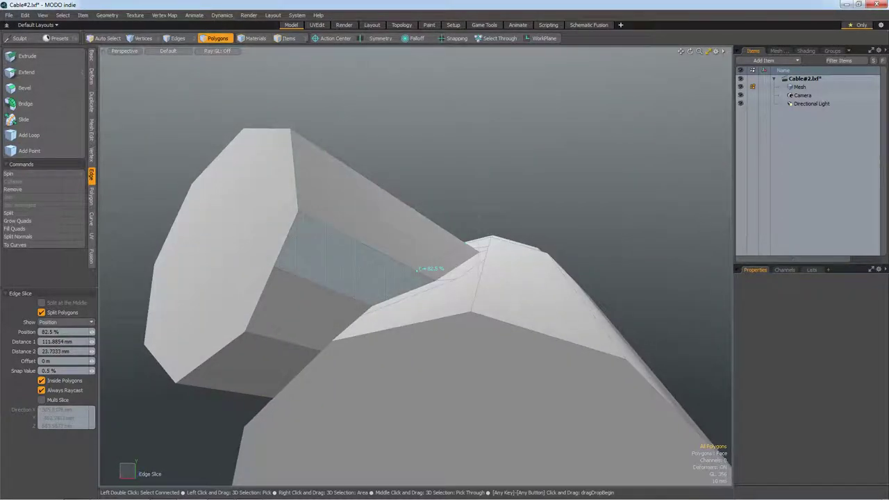
mouse_move(358, 296)
left_mouse_down("alt")
mouse_move(422, 246)
mouse_move(433, 248)
mouse_move(419, 248)
left_mouse_up("alt")
left_click(418, 249)
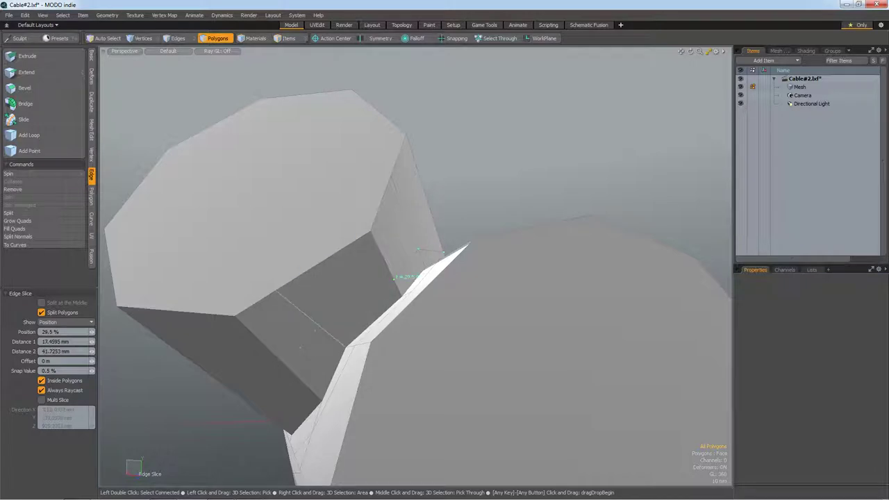
left_click(314, 387)
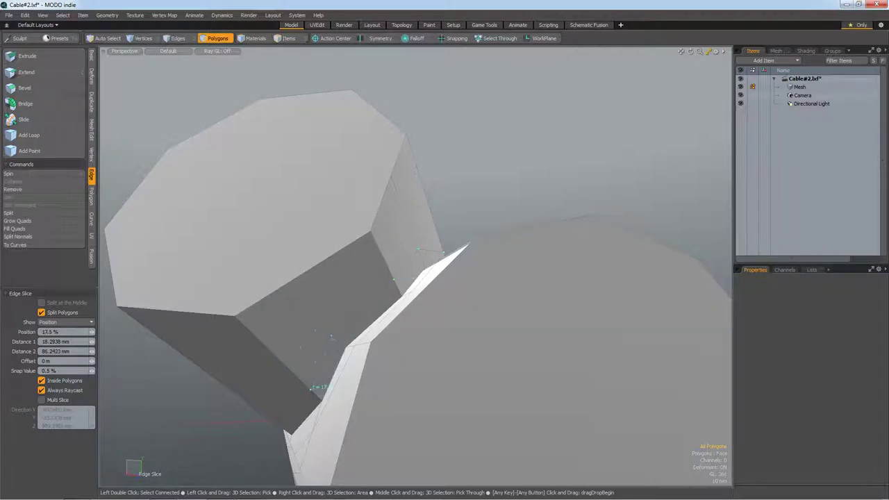
left_click_drag(314, 387, 490, 361, "alt")
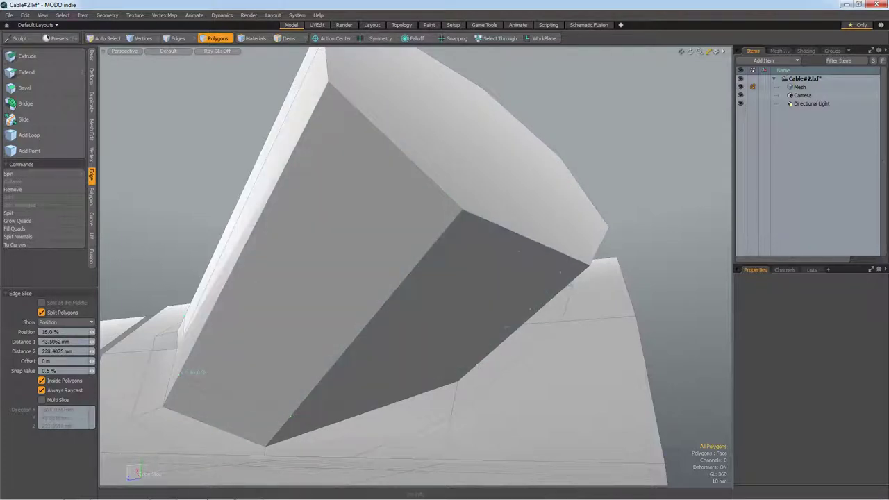
left_click_drag(476, 364, 494, 463, "alt")
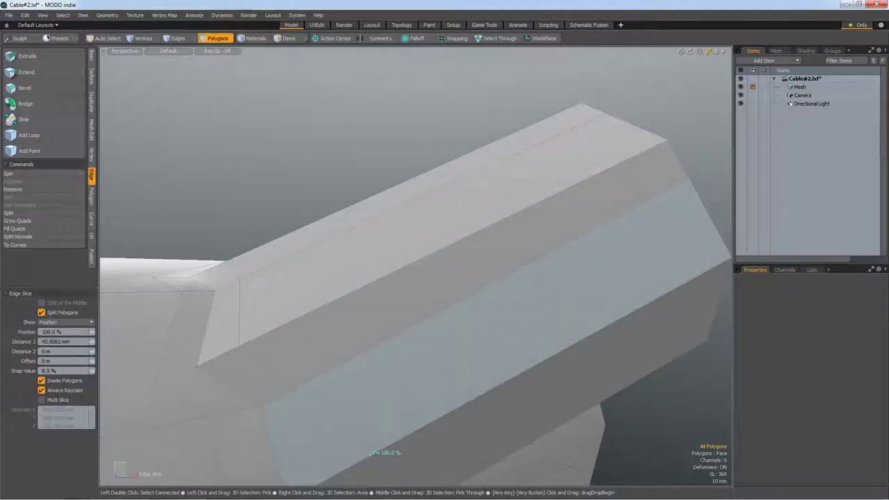
key("Escape")
Step: Select all polygons and preview the whole plug smoothed as subdivision
key("a")
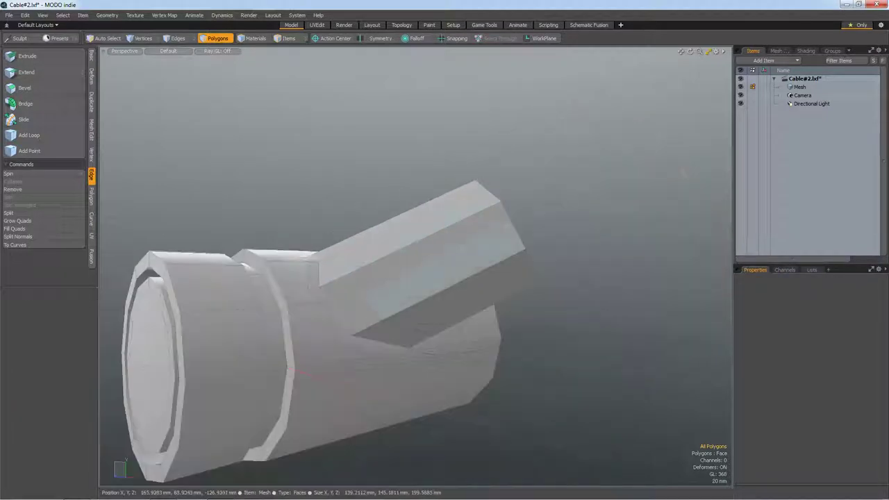
key("bracketright")
key("Tab")
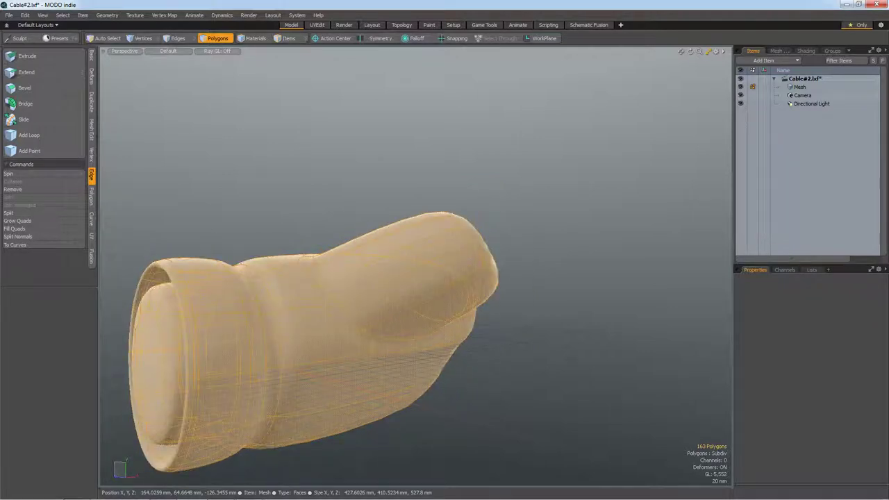
left_click_drag(690, 52, 723, 55)
Step: On the faceted mesh, bevel the plug's round end-cap face, shifting it 5.5 mm
key("Tab")
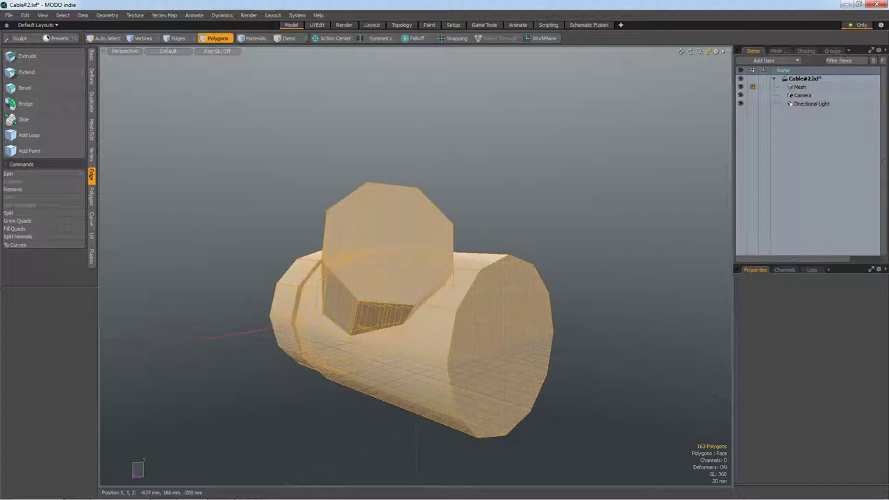
scroll(406, 278, "up", 3)
left_click(549, 334)
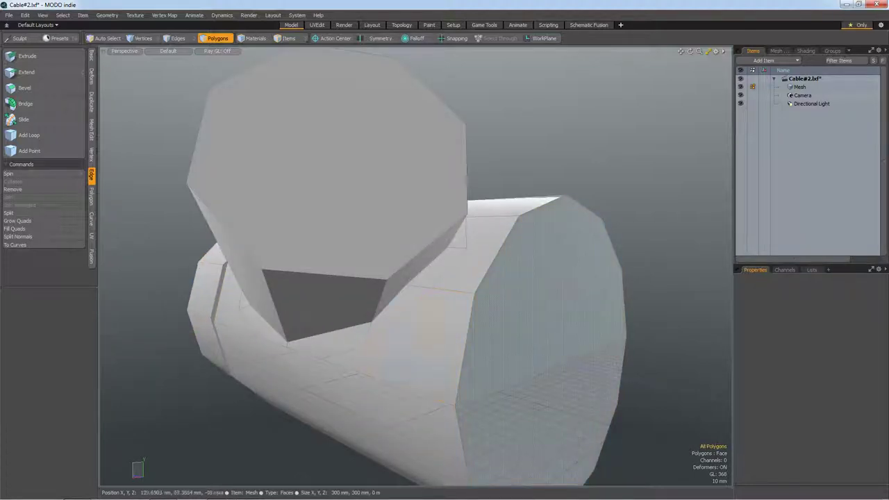
key("b")
left_click_drag(587, 357, 603, 372)
key("space")
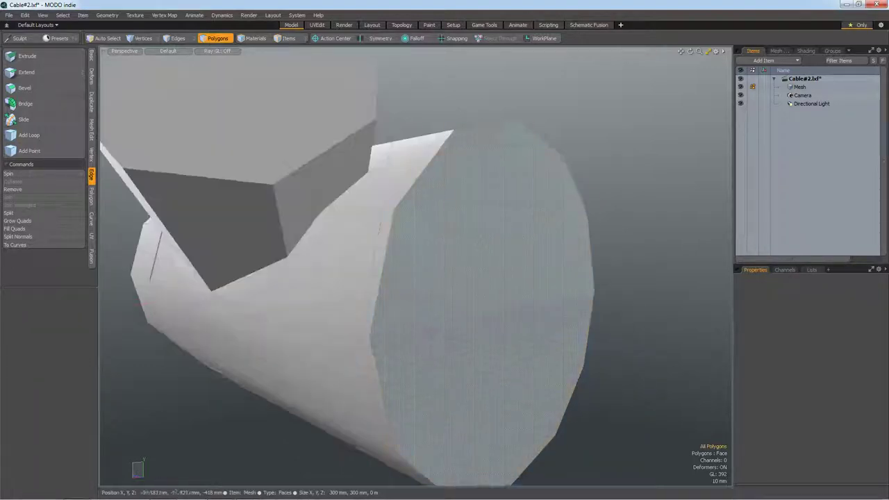
Step: Inset the end cap to a narrow rim, check it smoothed, then return to the faceted cage
key("b")
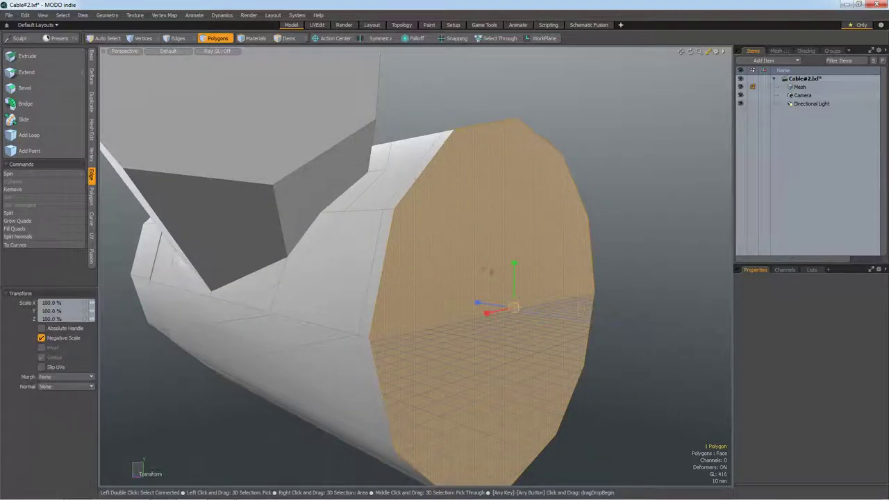
left_click_drag(536, 306, 490, 273)
key("space")
key("Tab")
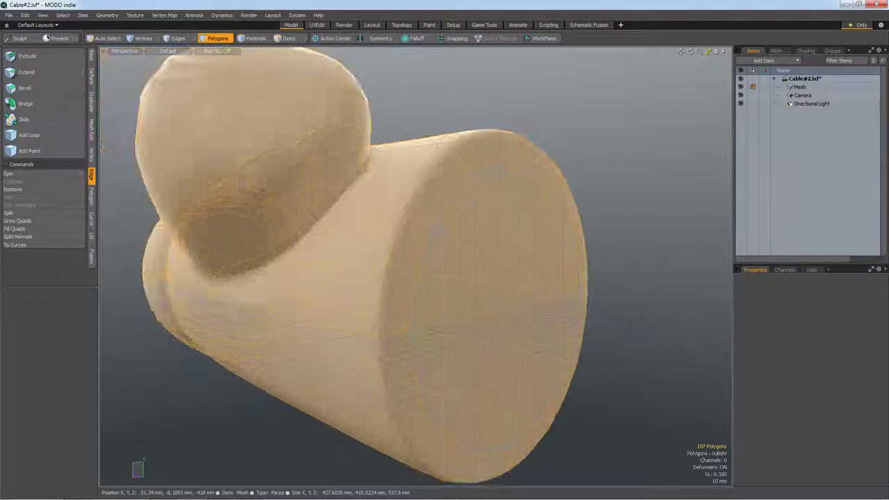
scroll(417, 263, "up", 6)
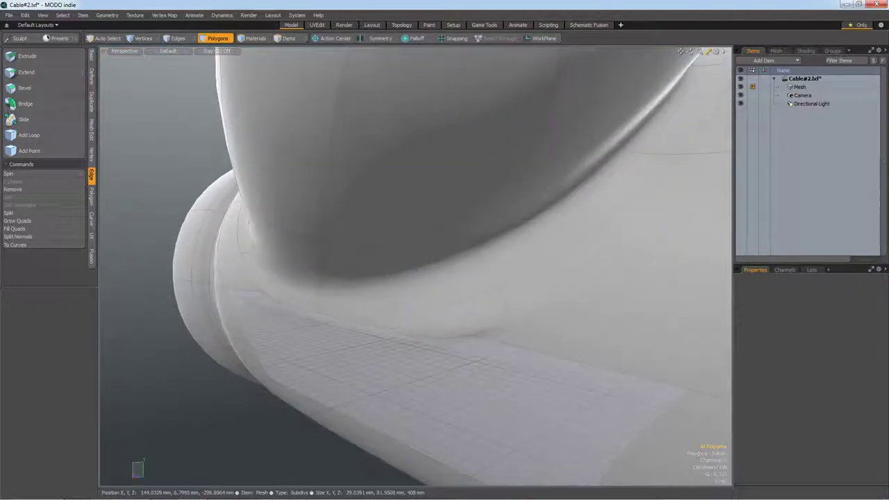
scroll(417, 264, "down", 3)
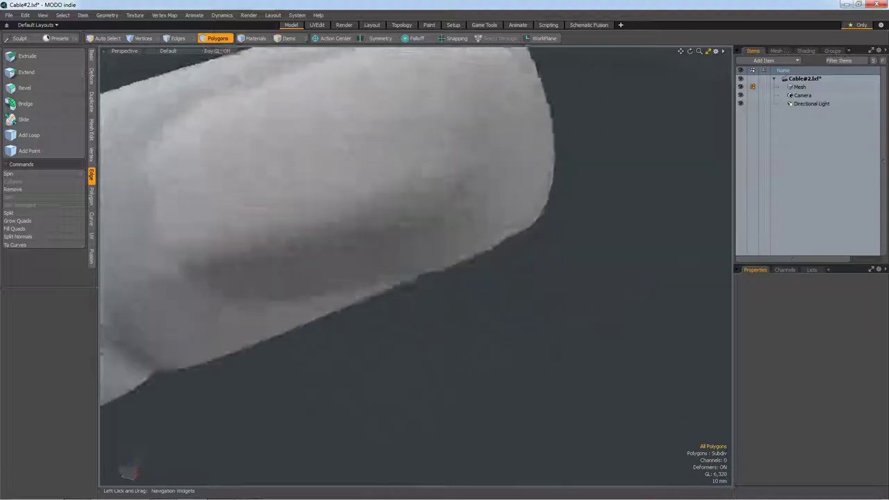
left_click_drag(417, 264, 459, 277, "alt")
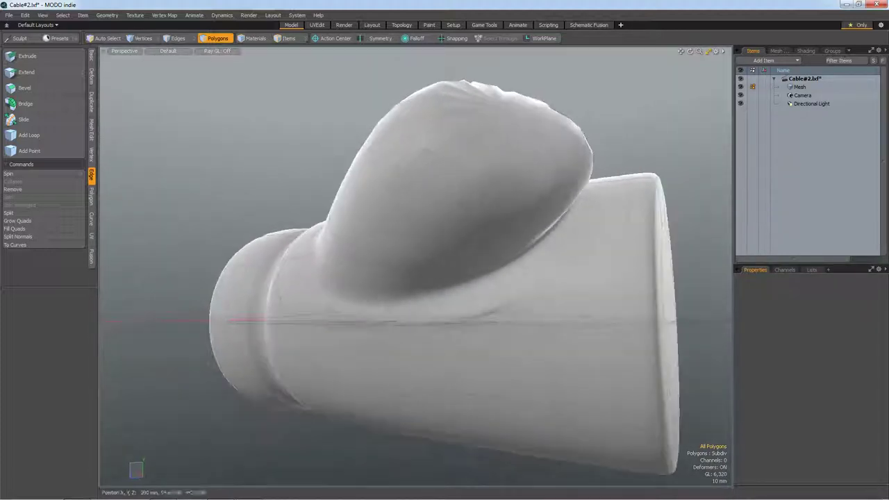
key("Tab")
left_click_drag(417, 264, 444, 278, "alt")
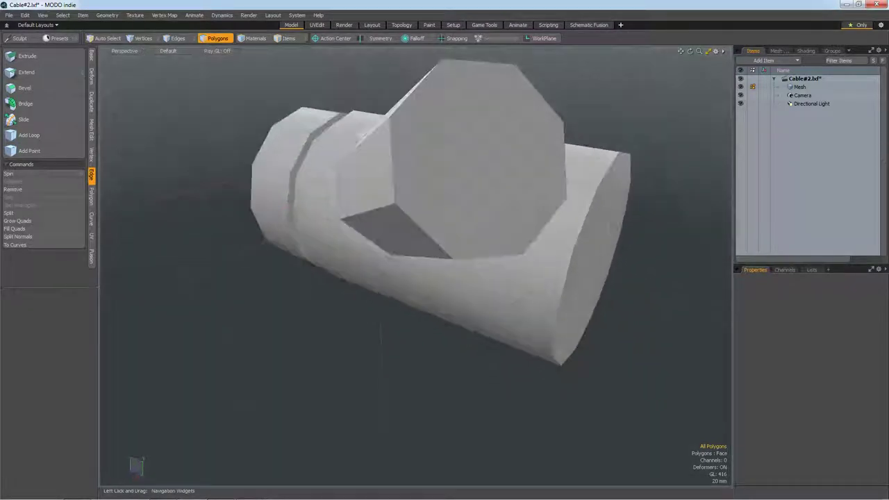
key("2")
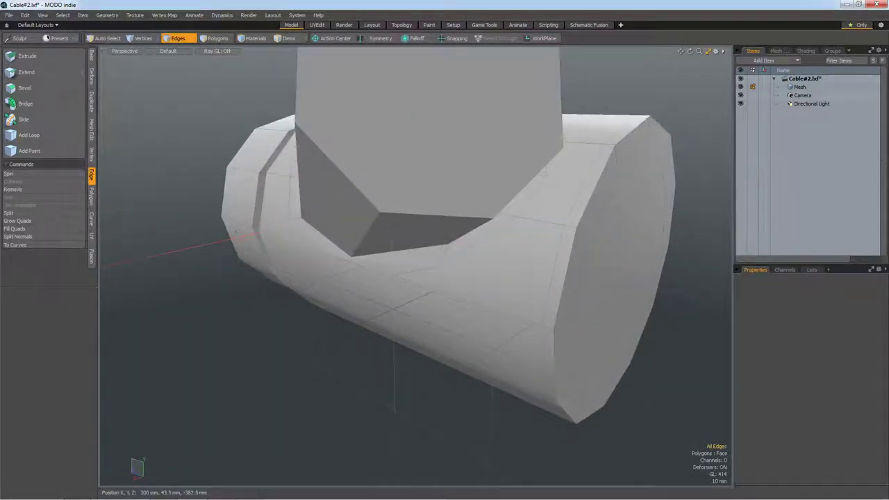
Step: Slice an edge where the angled branch meets the cylindrical body
key("c")
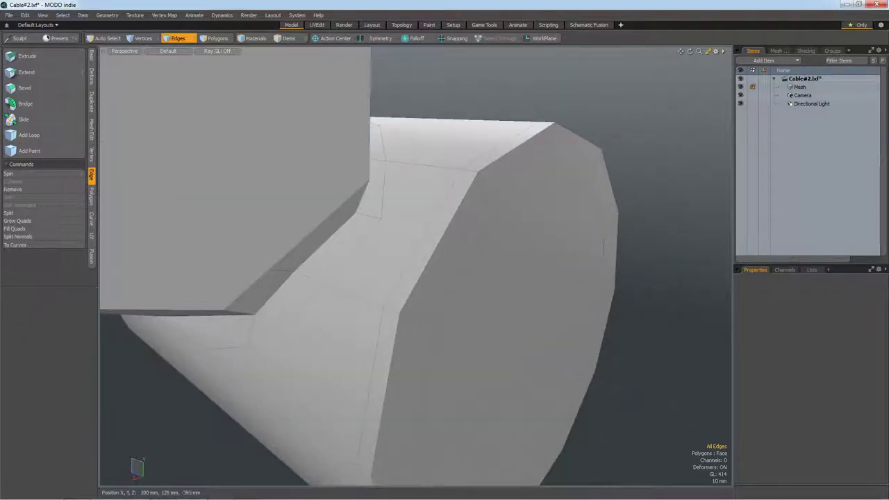
key("c")
left_click(385, 162)
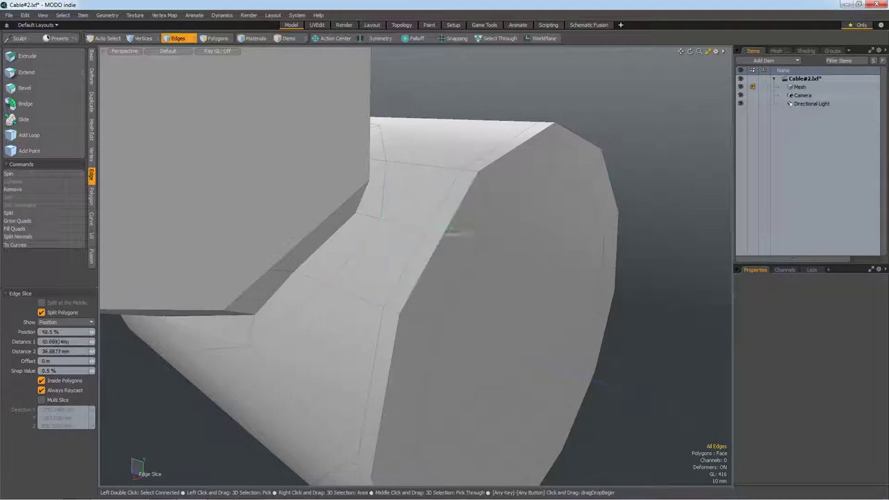
key("space")
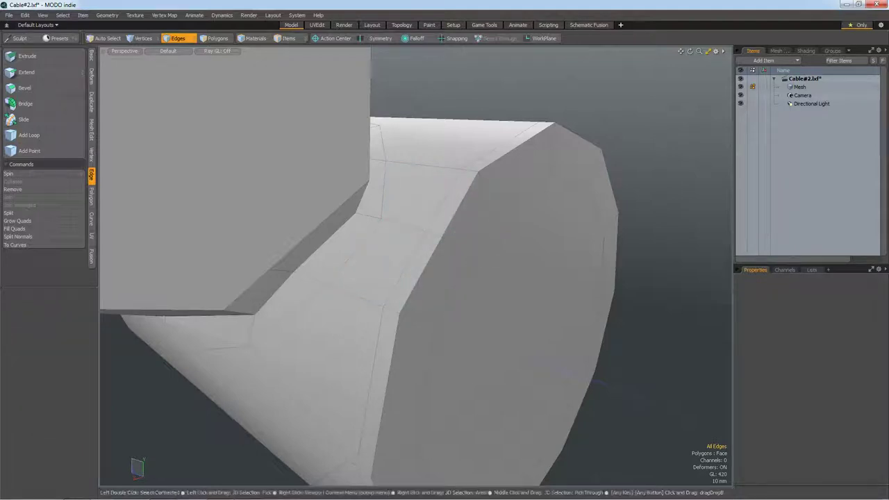
left_click_drag(470, 260, 431, 264, "alt")
left_click_drag(565, 365, 486, 389, "alt")
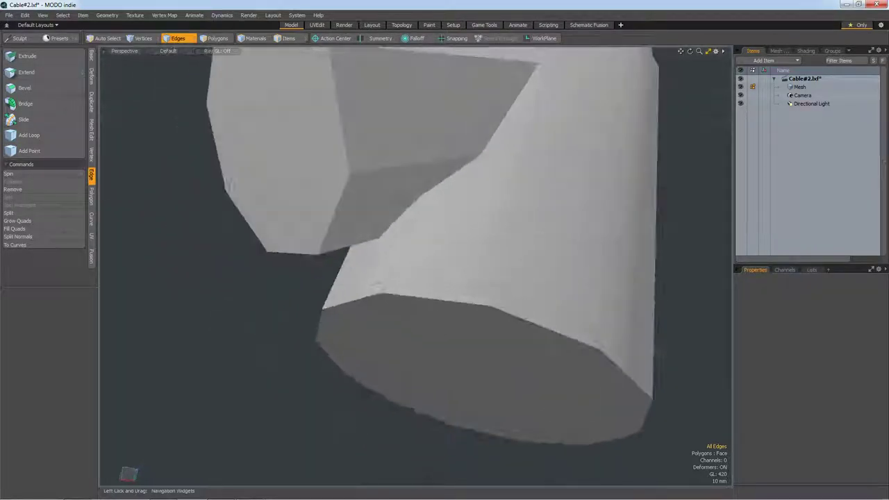
Step: Cut three more edge slices around the branch junction and orbit to check them
key("alt+c")
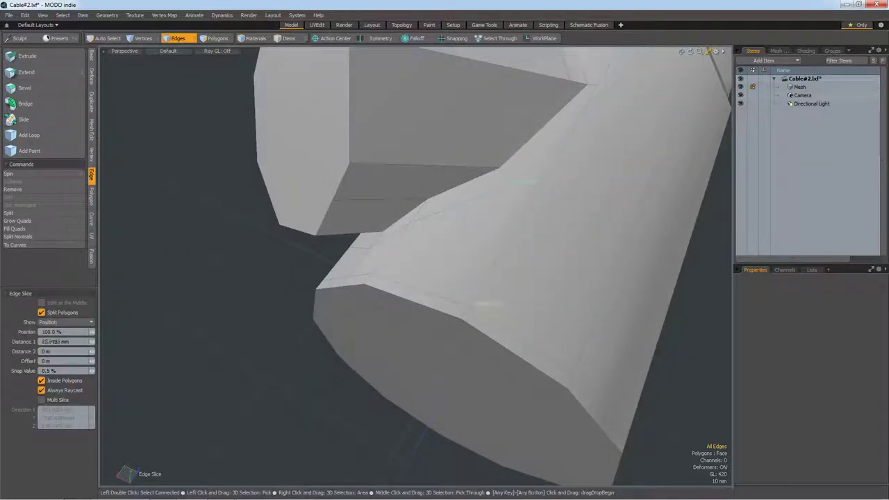
key("space")
key("a")
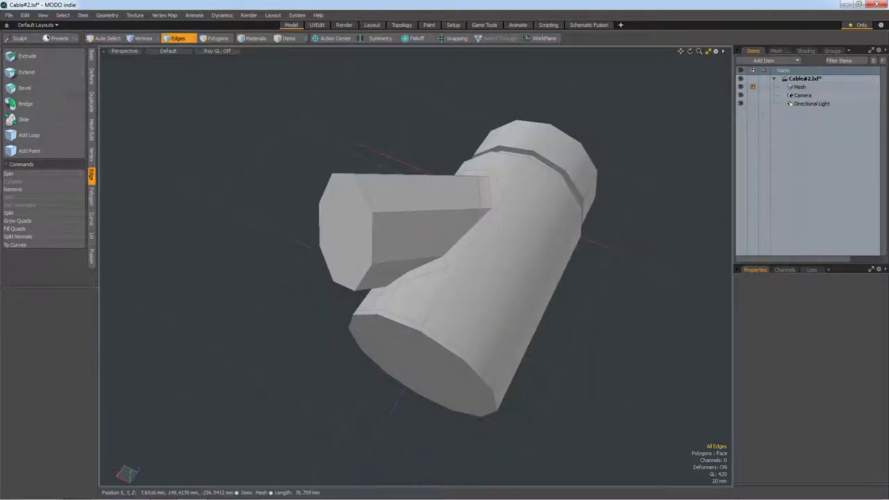
scroll(438, 271, "up", 3)
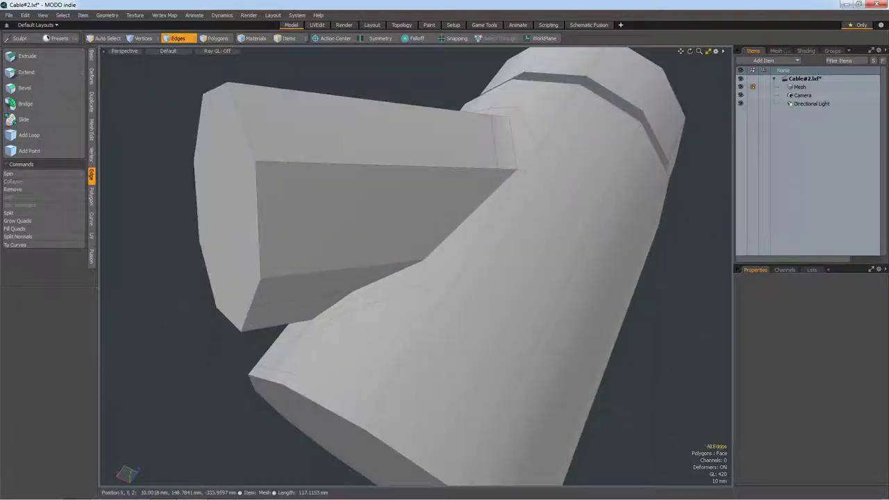
key("alt+c")
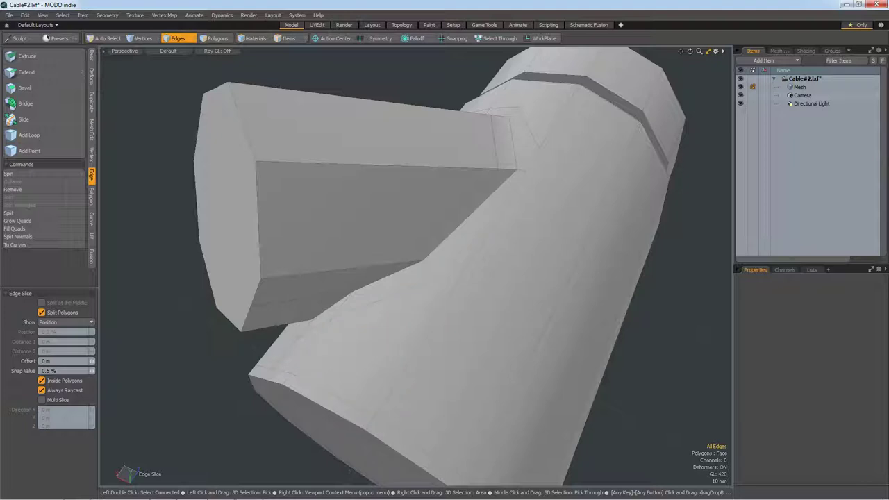
key("space")
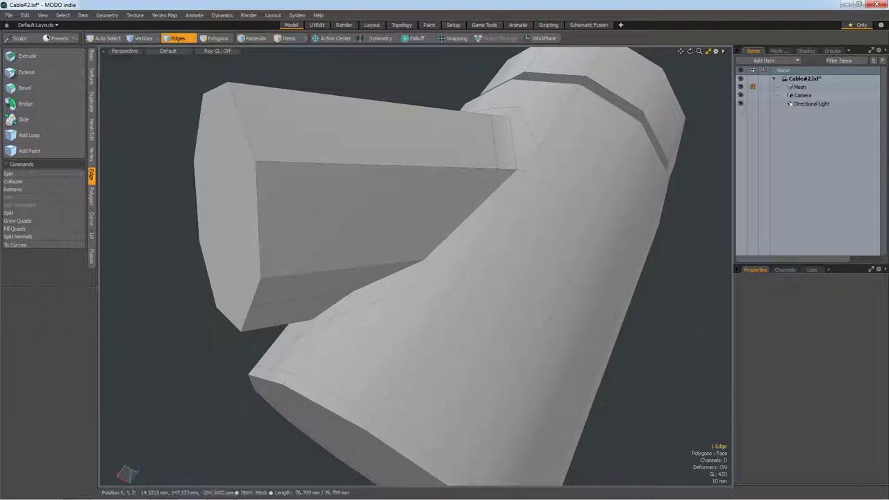
key("ctrl")
key("alt+c")
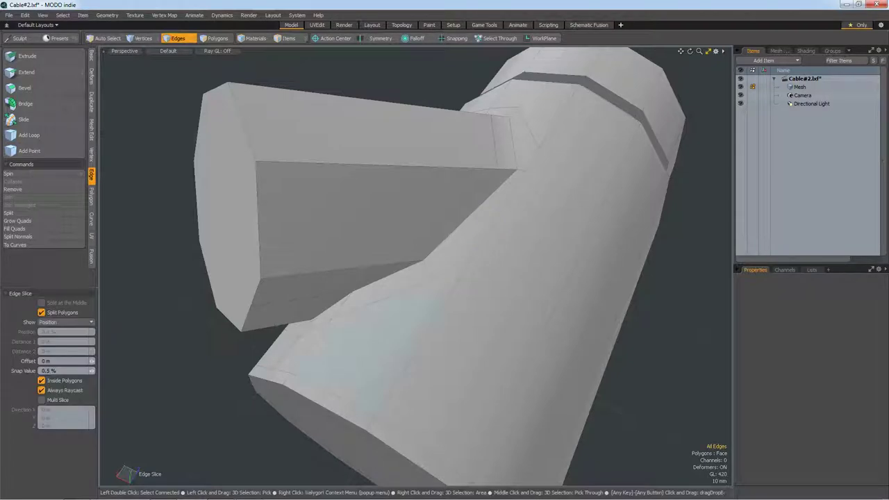
key("space")
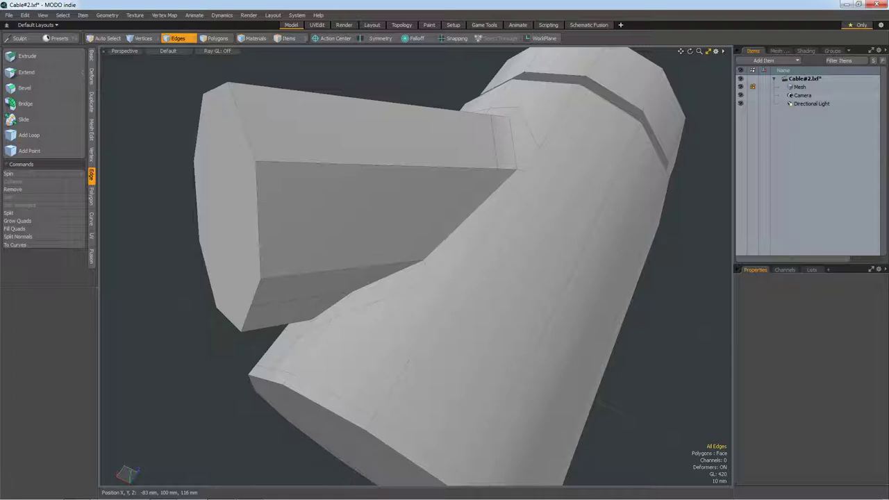
left_click_drag(416, 278, 486, 264, "alt")
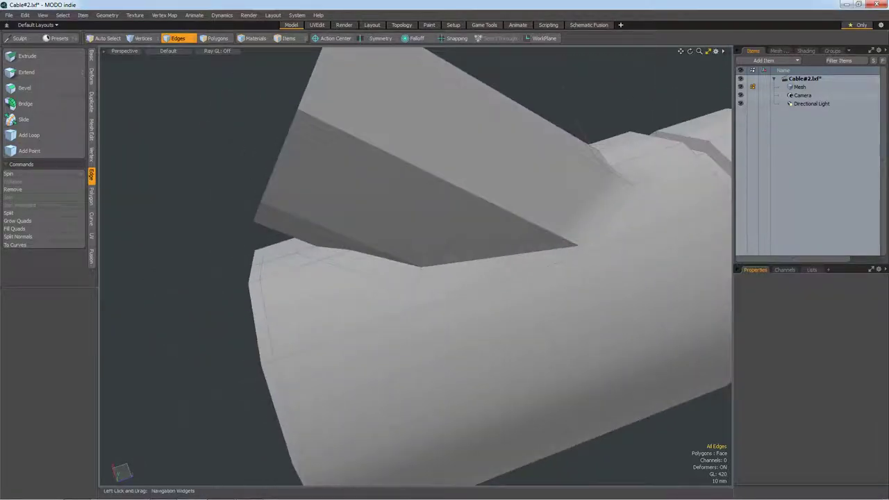
left_click_drag(416, 278, 458, 341, "alt")
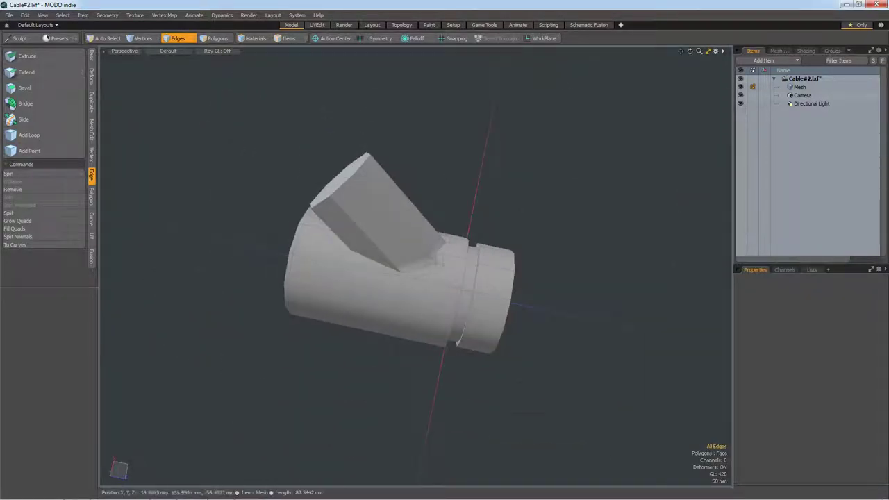
Step: Slice from the branch's lower corner across the cylinder body
scroll(415, 266, "up", 5)
scroll(415, 266, "down", 2)
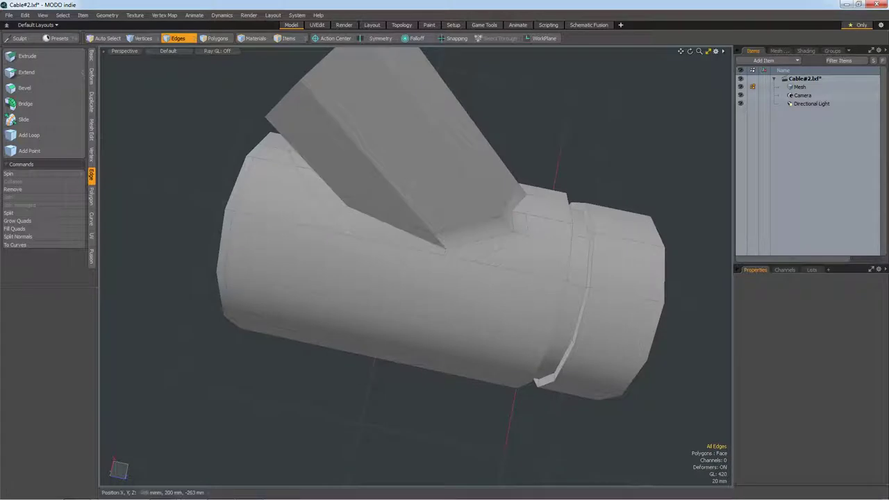
key("alt+c")
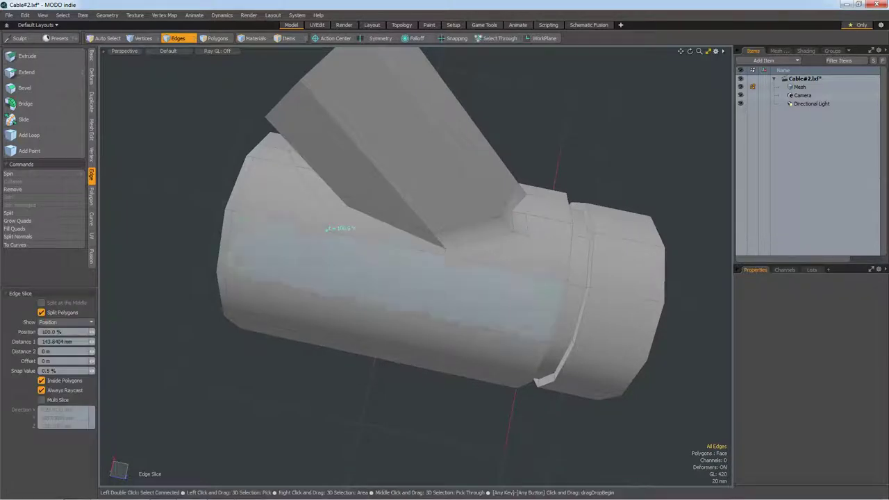
left_click(326, 228)
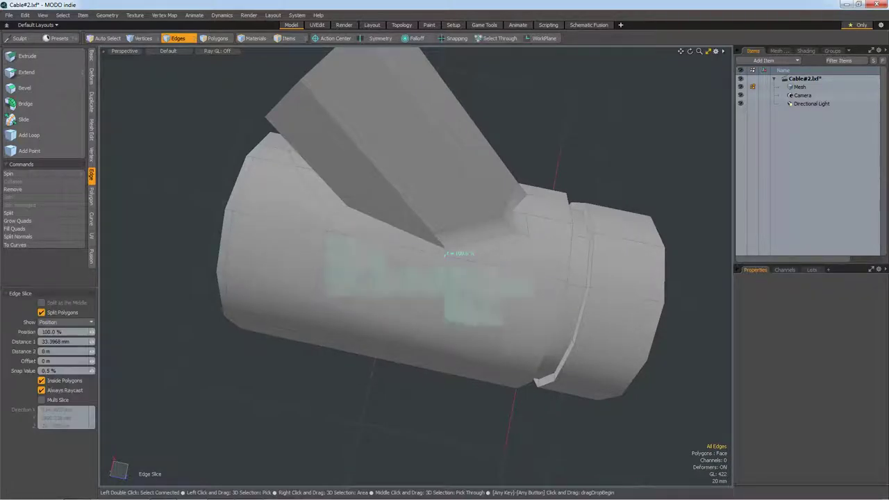
left_click(473, 262)
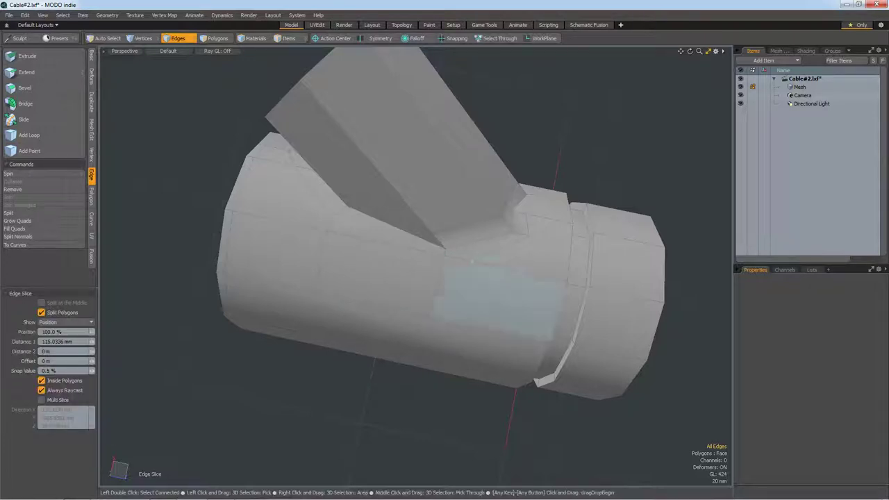
key("space")
mouse_move(487, 258)
left_mouse_down("alt")
mouse_move(479, 229)
mouse_move(431, 250)
left_mouse_up("alt")
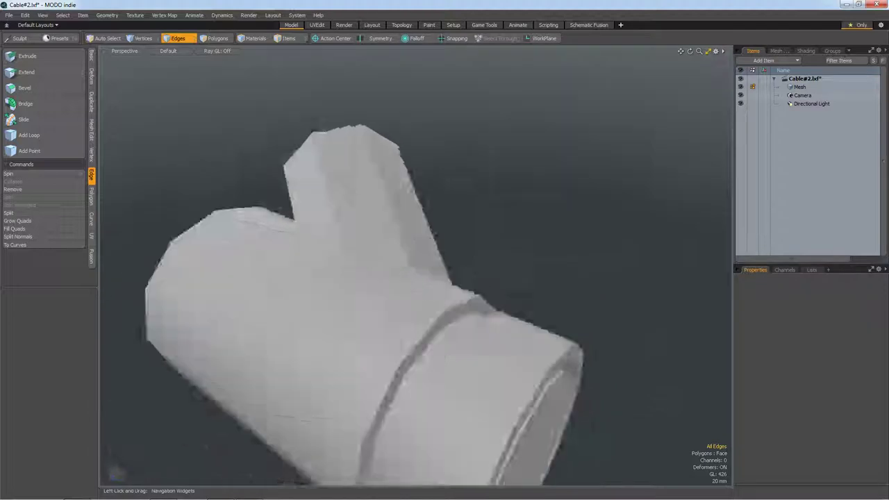
scroll(417, 271, "up", 2)
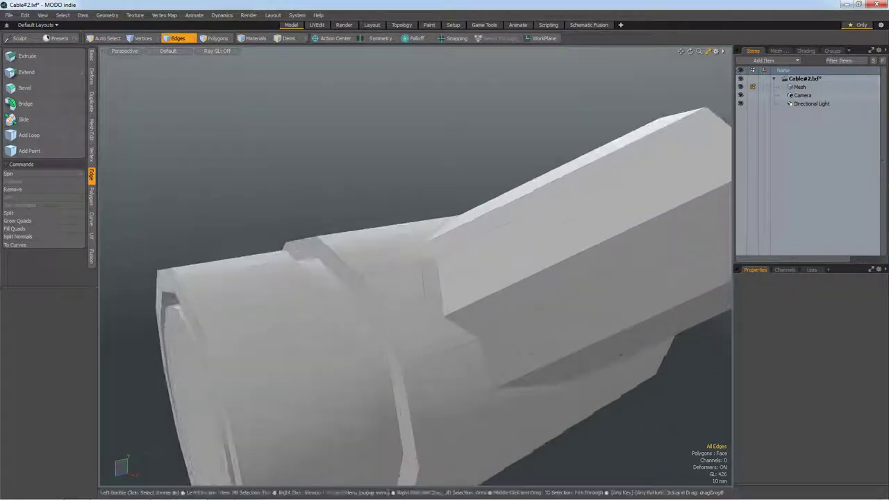
scroll(416, 271, "up", 2)
Step: Add two edge slices beside the grooved ring
key("alt+c")
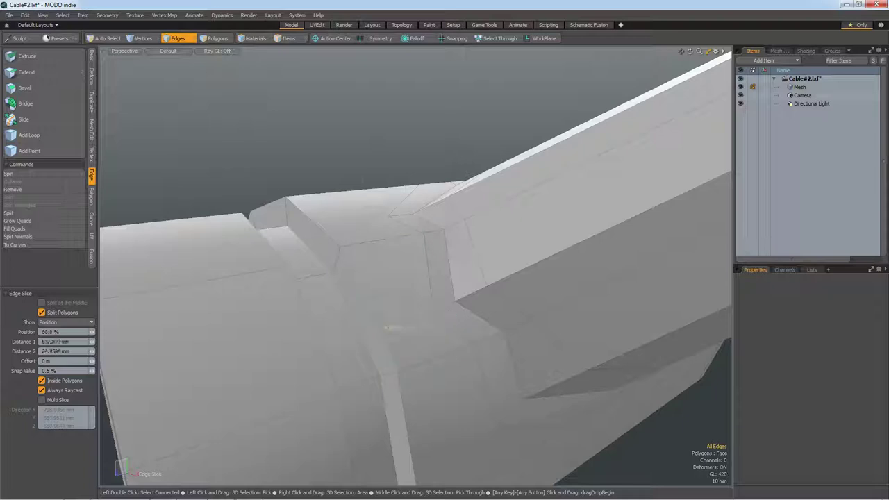
key("space")
scroll(379, 331, "down", 3)
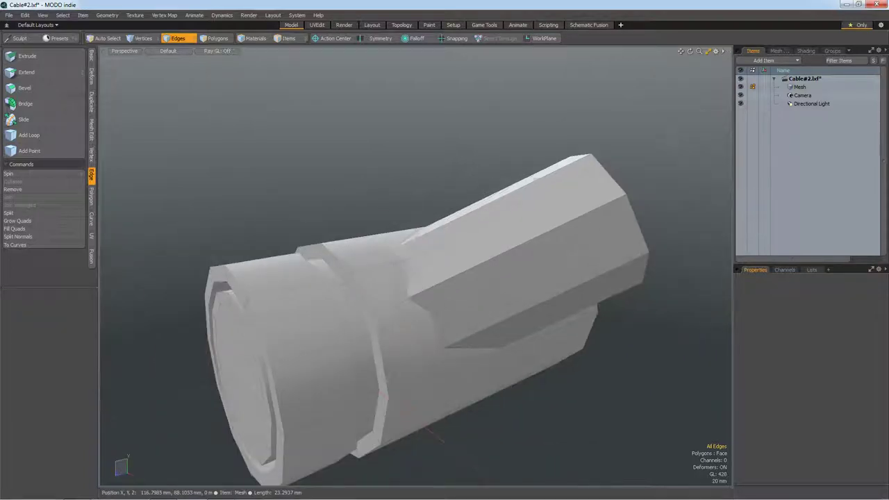
scroll(379, 331, "up", 3)
key("alt+c")
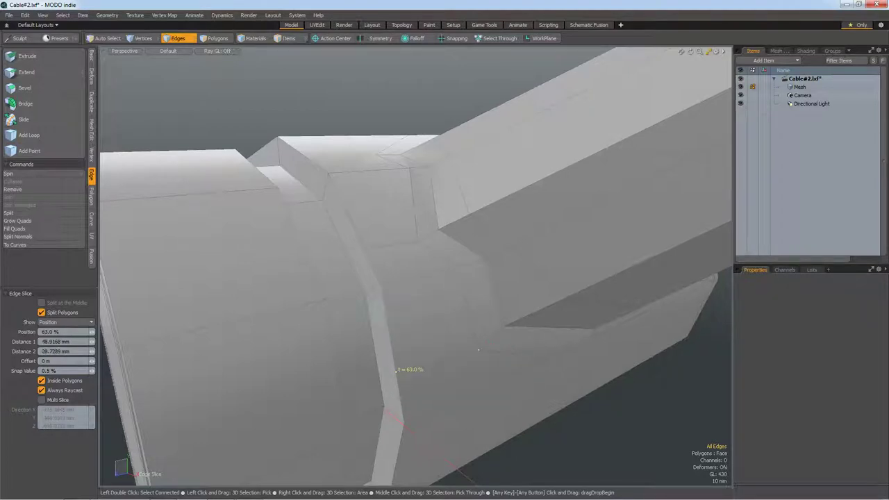
scroll(403, 320, "down", 3)
scroll(557, 302, "up", 3)
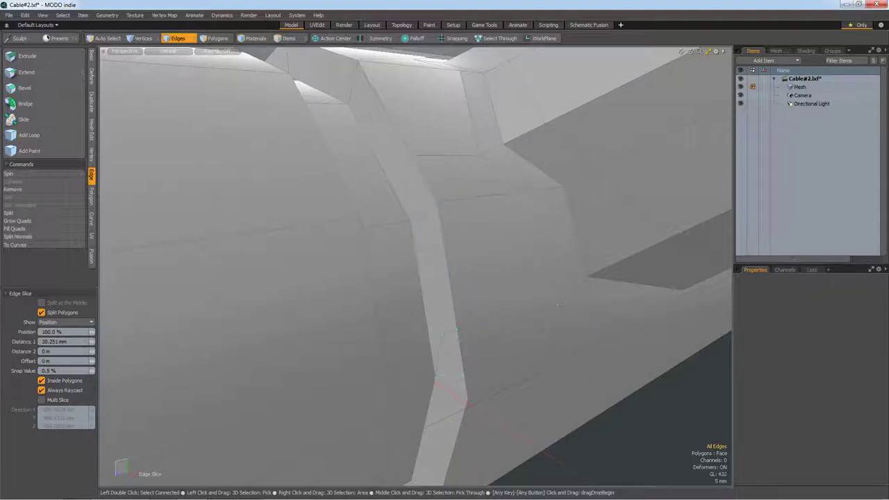
key("space")
Step: Slice across the groove's edge and add two more support edge slices
left_click(440, 337)
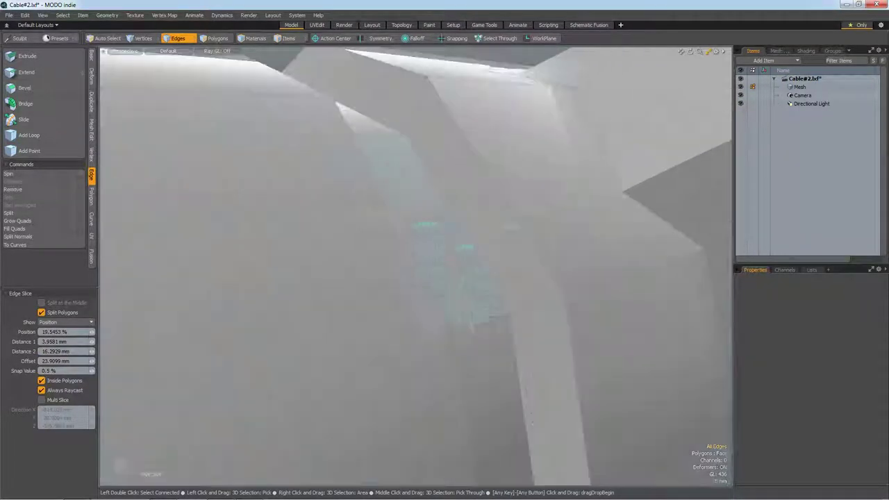
key("space")
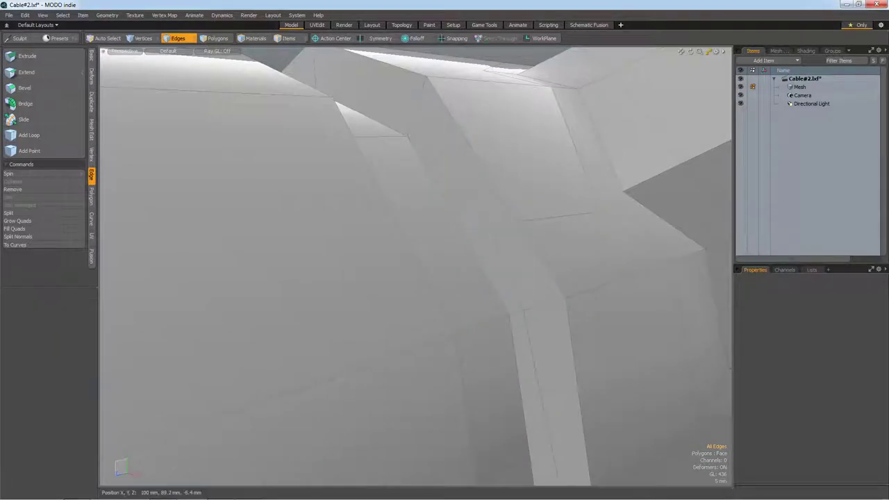
key("alt+c")
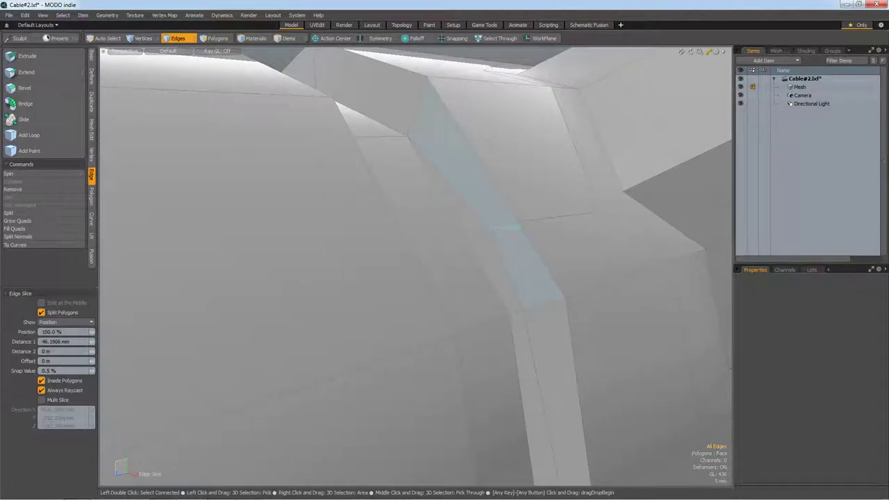
key("space")
key("alt+c")
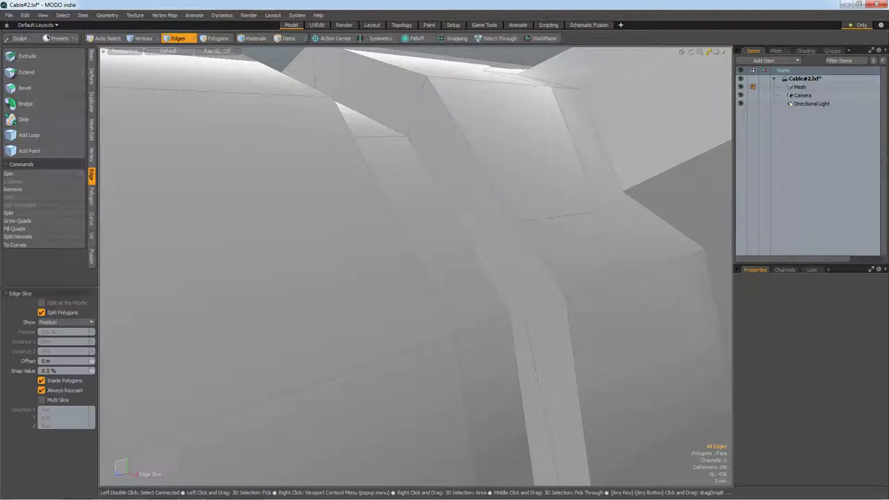
key("space")
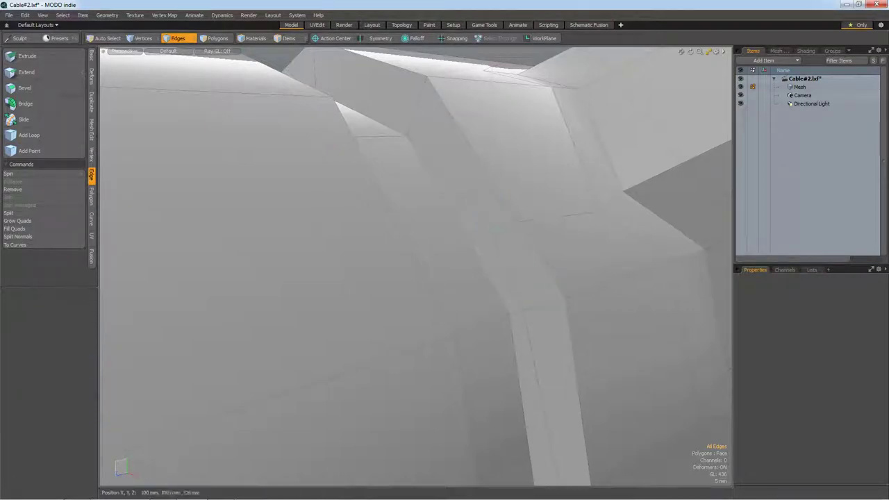
scroll(417, 268, "down", 5)
scroll(417, 268, "up", 4)
Step: Switch to polygons, turn off subdivision, and frame the faceted faces at the branch base
key("3")
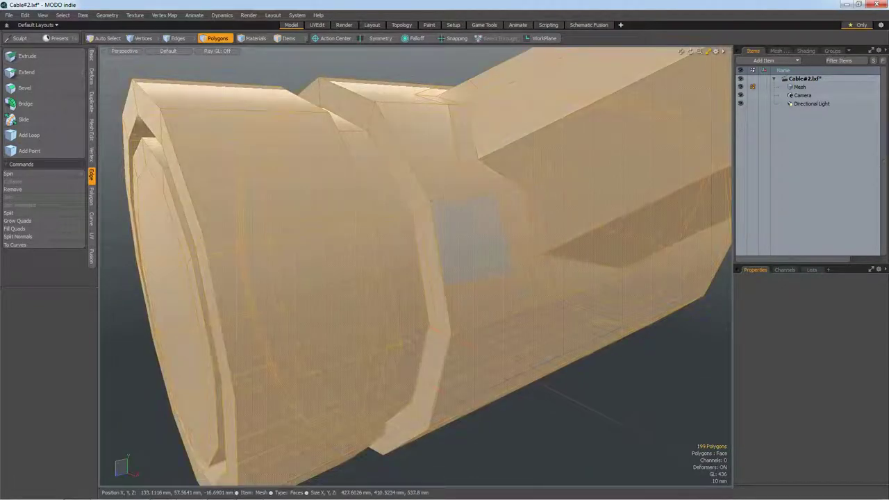
key("Tab")
left_click(660, 111)
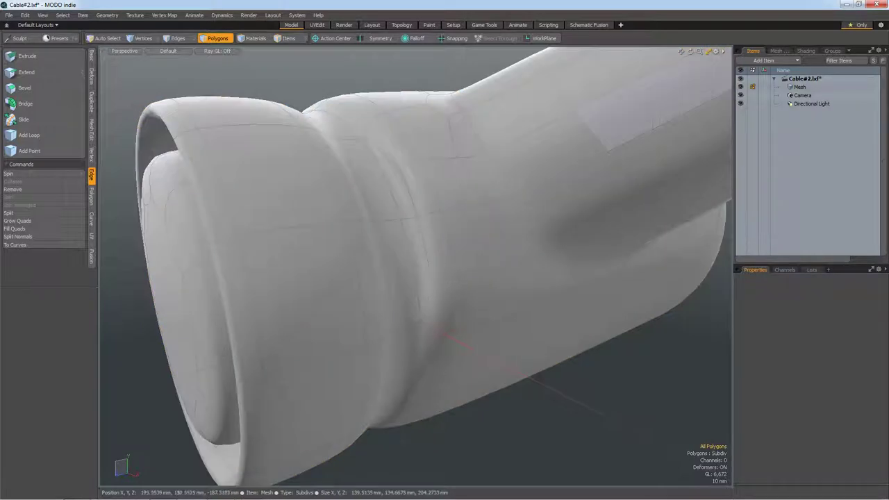
left_click_drag(689, 51, 667, 111)
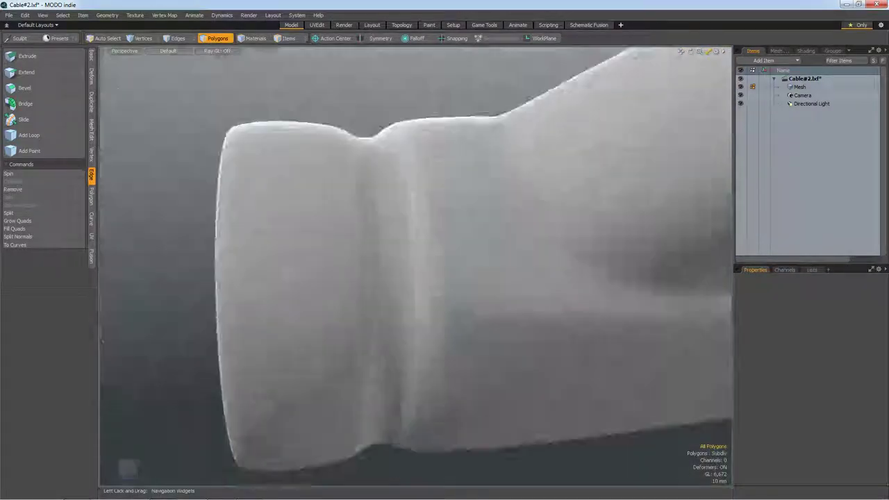
left_click_drag(690, 51, 511, 236)
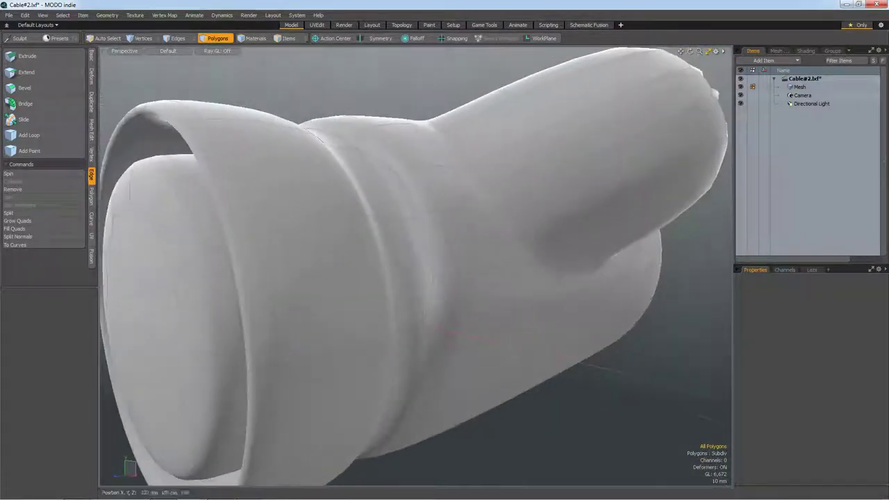
key("Tab")
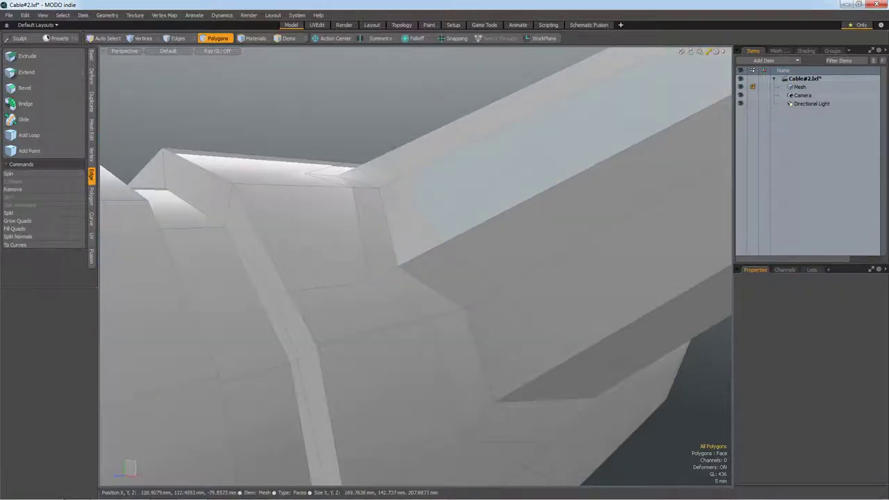
left_click_drag(689, 51, 694, 173)
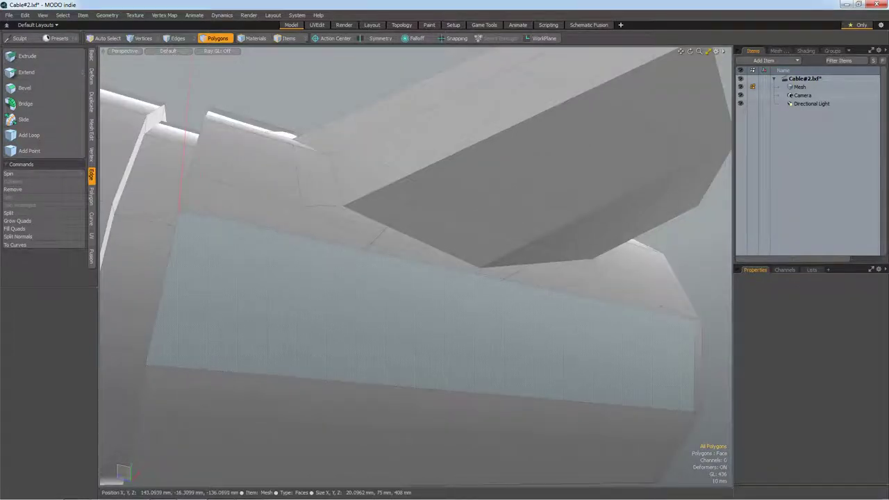
key("alt+c")
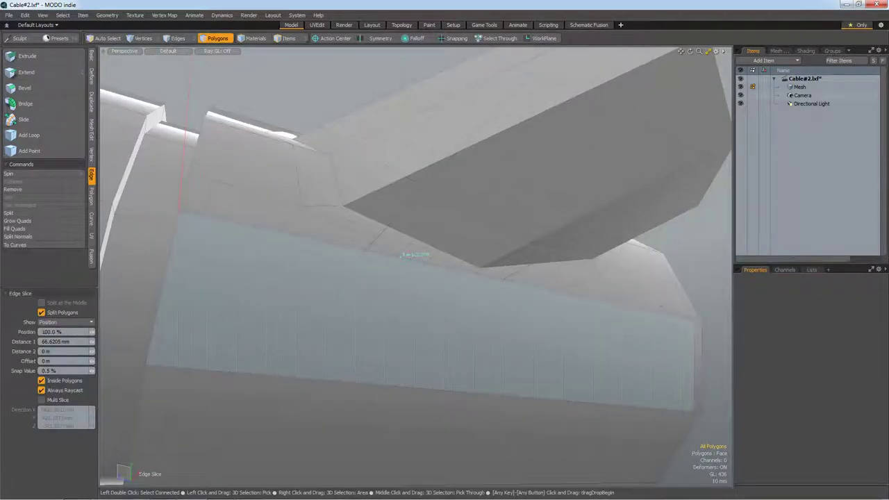
Step: Cut two vertical support edges across the faces beneath the branch
scroll(416, 254, "up", 2)
key("space")
left_click_drag(407, 377, 444, 278, "alt")
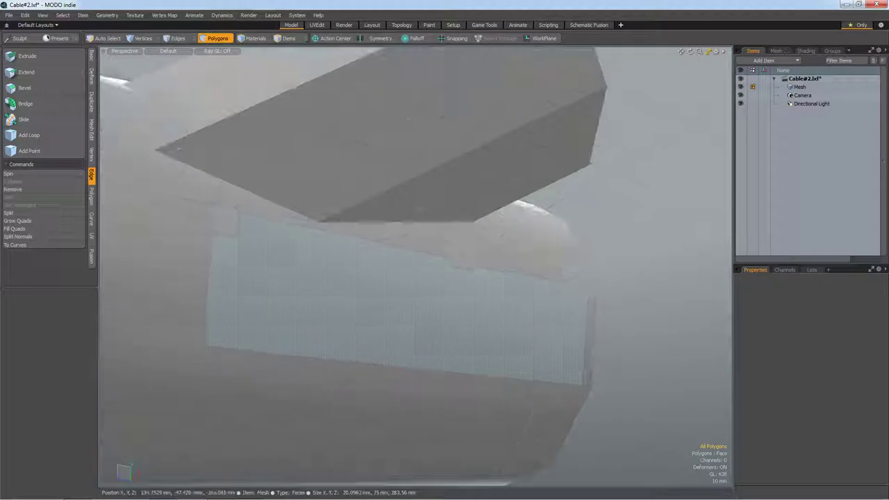
key("alt+c")
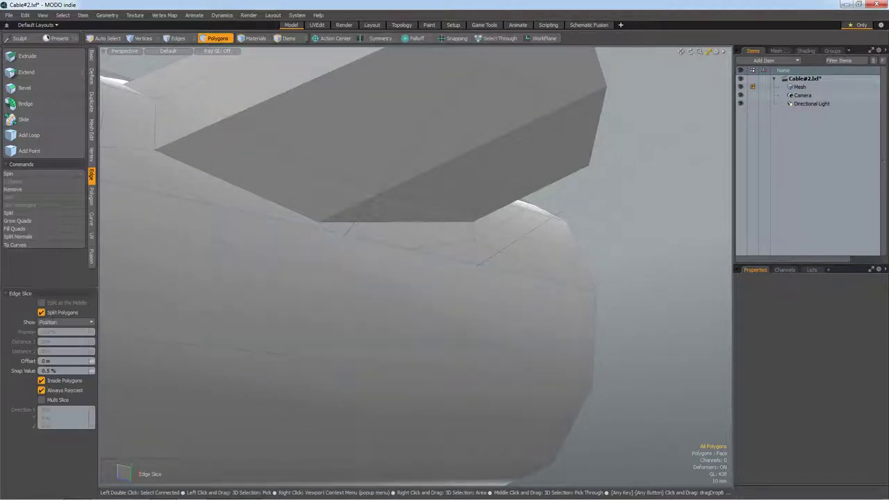
left_click_drag(321, 227, 317, 356)
key("space")
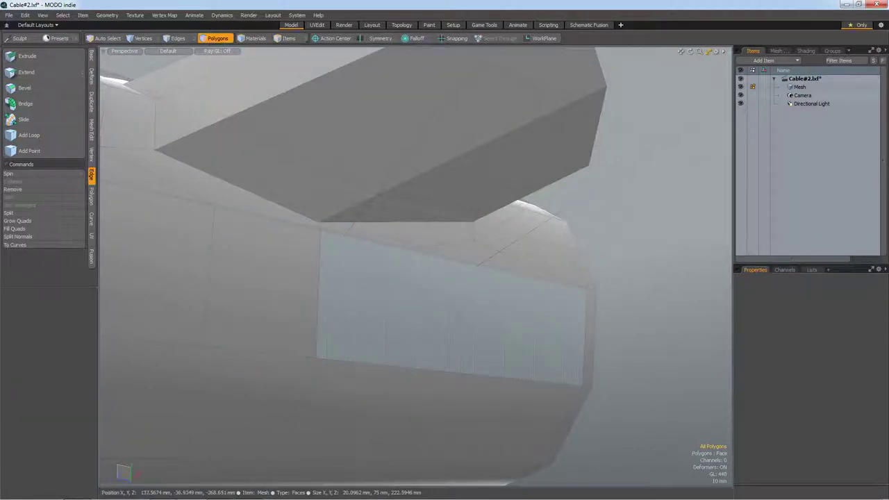
key("alt+c")
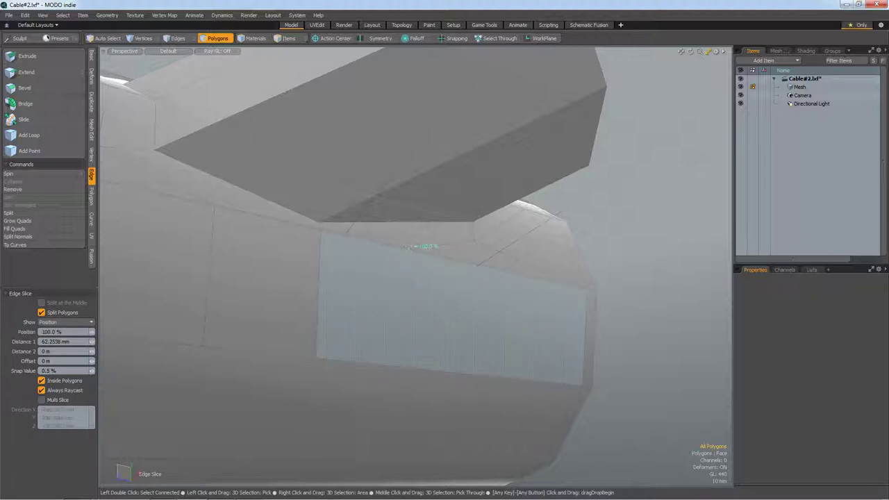
left_click_drag(411, 247, 406, 363)
key("space")
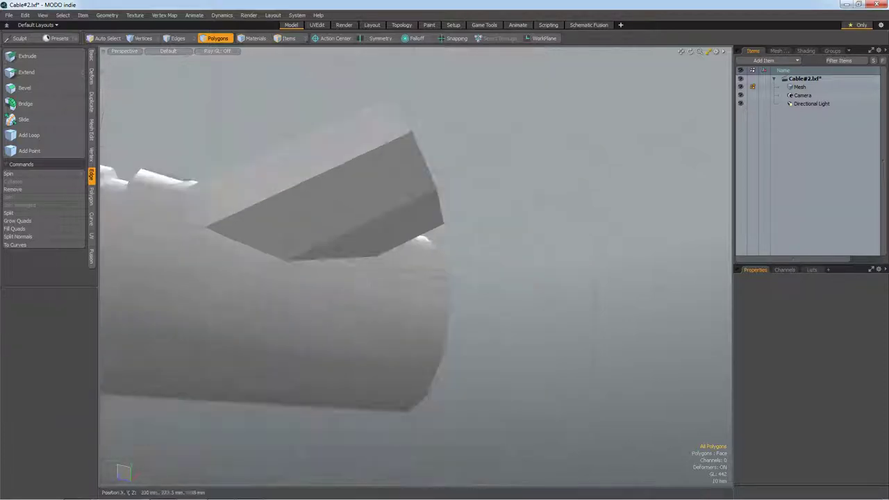
Step: Select all polygons, re-enable subdivision preview, and inspect the smoothed pipe end
key("a")
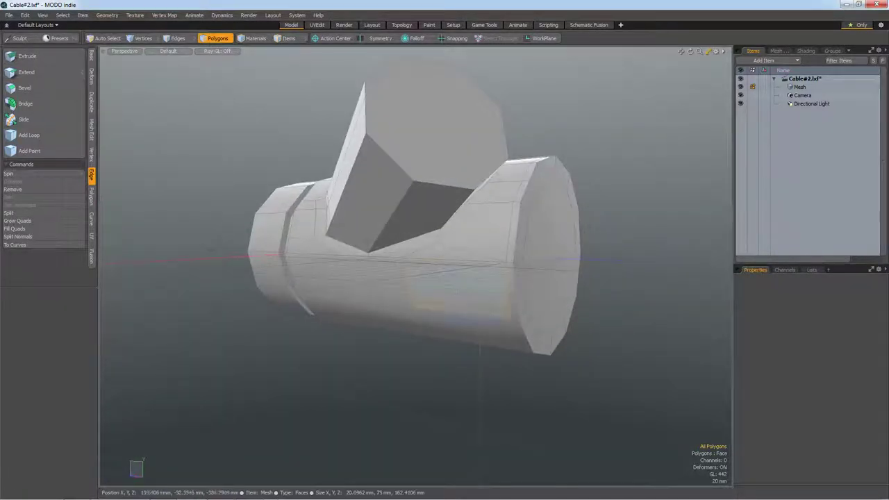
key("ctrl+a")
key("Tab")
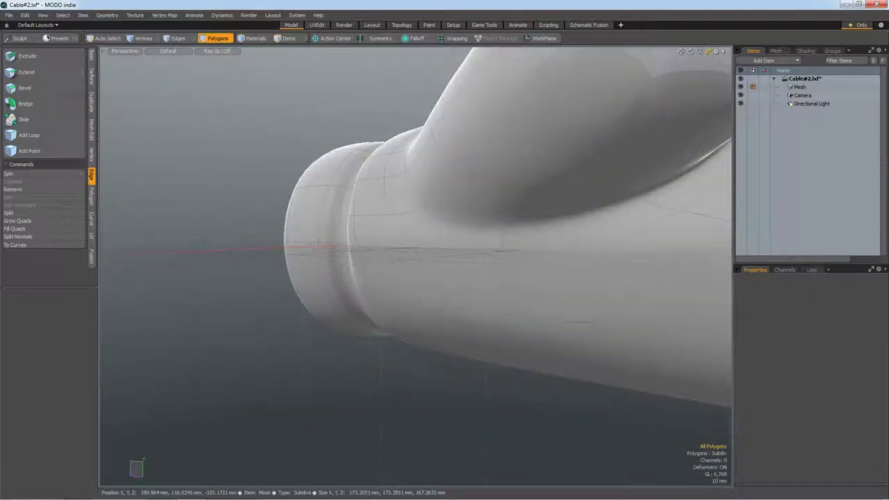
left_click_drag(689, 52, 723, 77)
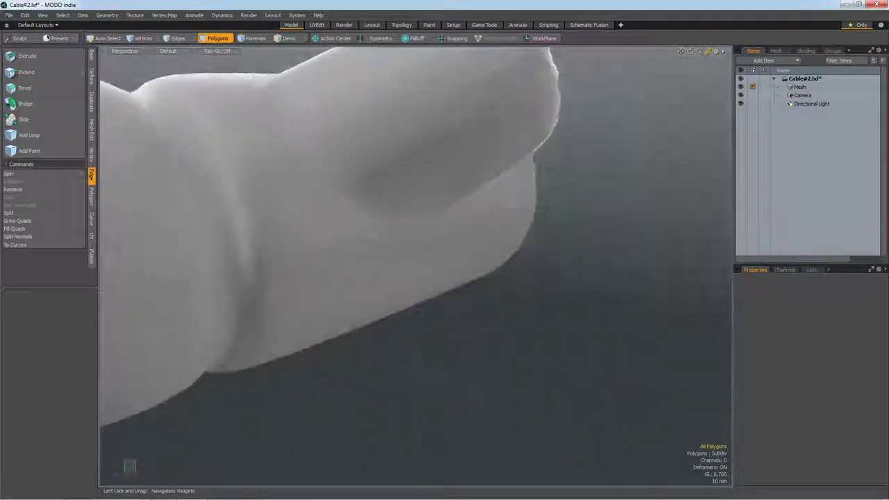
left_click_drag(690, 51, 723, 76)
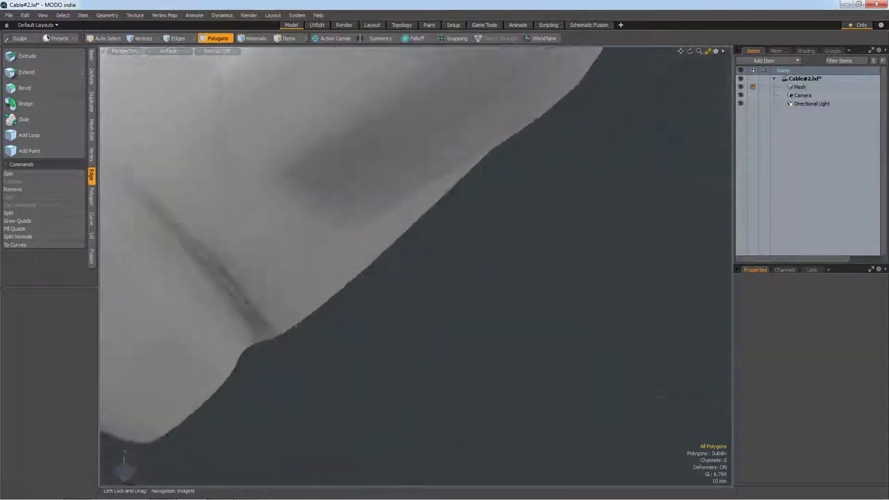
left_click_drag(690, 51, 723, 76)
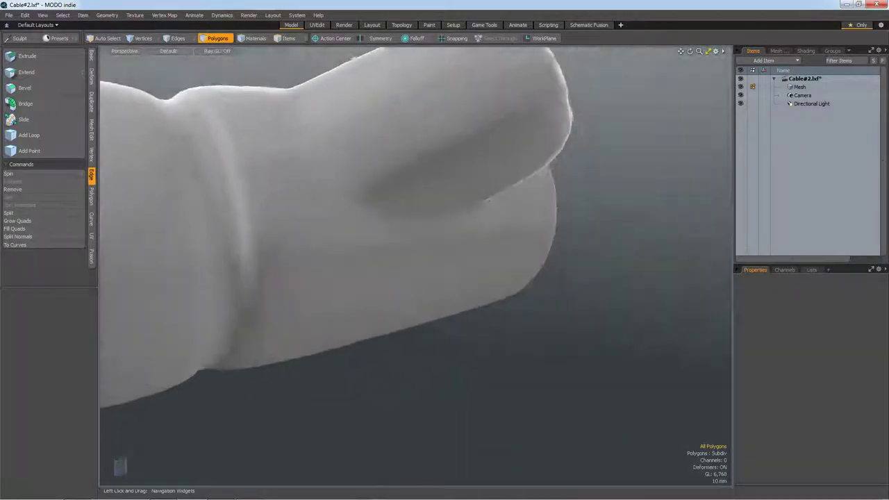
key("a")
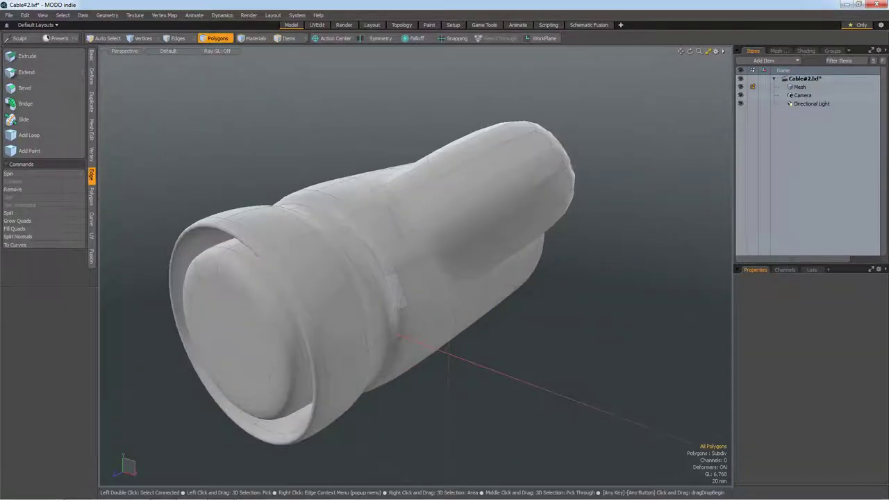
Step: Select the mesh near the branch junction and view it smoothed as subdivision
key("Tab")
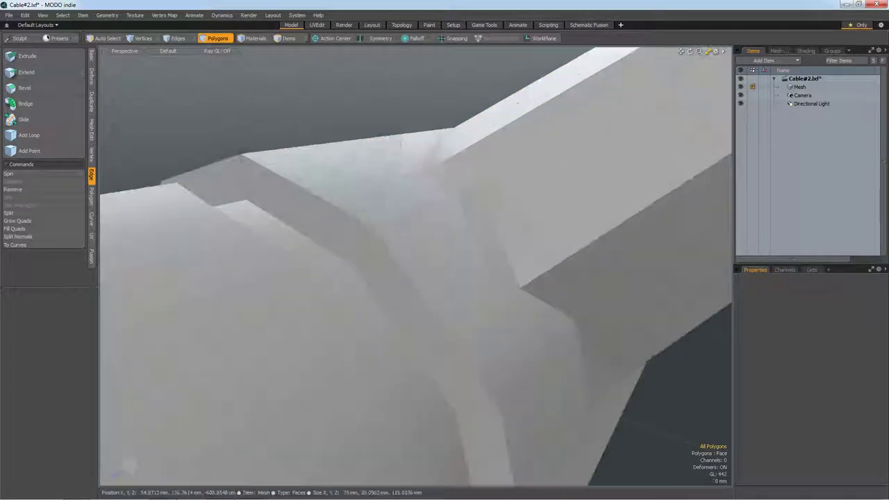
key("a")
scroll(372, 334, "up", 5)
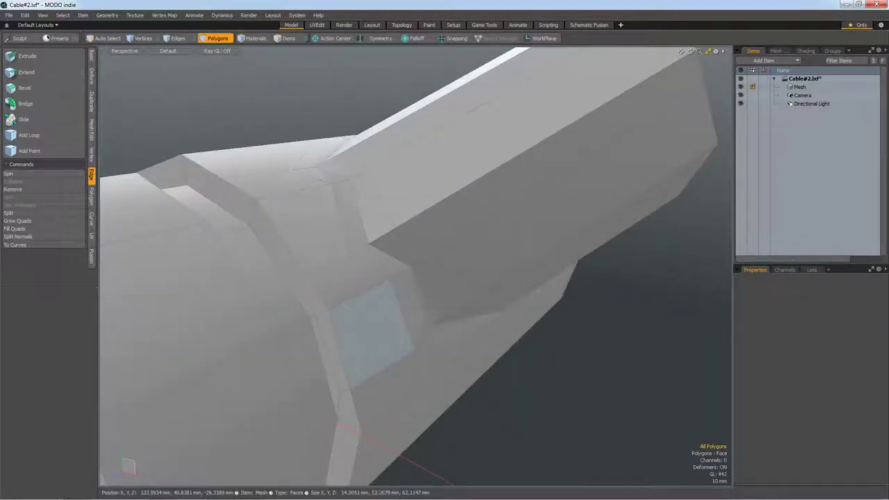
left_click_drag(372, 333, 306, 208)
left_click_drag(417, 264, 445, 278, "alt")
key("bracketright")
scroll(417, 278, "up", 3)
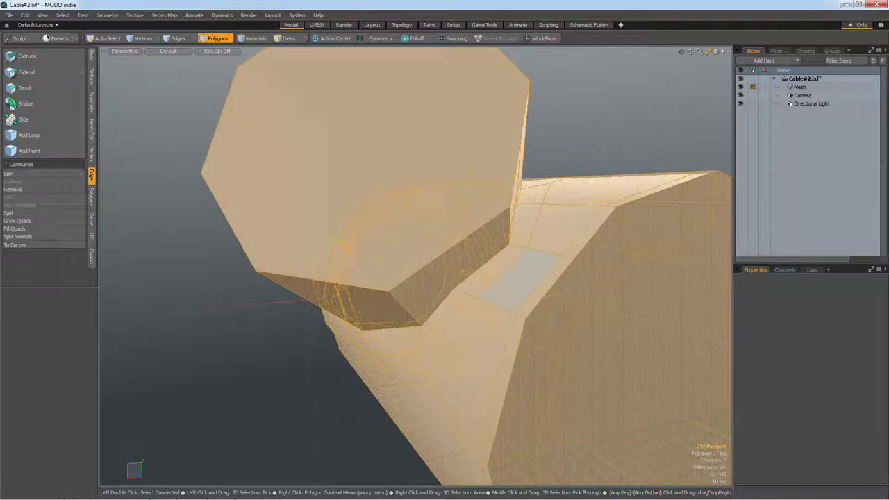
key("Tab")
key("bracketleft")
left_click_drag(417, 264, 500, 288, "alt")
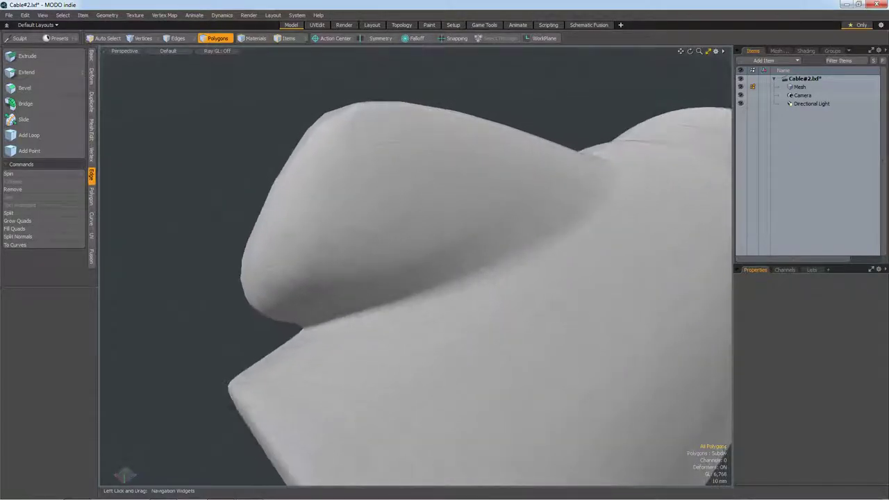
Step: Clear the selection and switch back to the faceted cage
left_click(576, 268)
key("bracketright")
key("bracketleft")
key("Tab")
scroll(445, 268, "down", 5)
scroll(445, 267, "up", 5)
Step: Bevel the branch's flat end face and scale it down to 92.5%
left_click(445, 181)
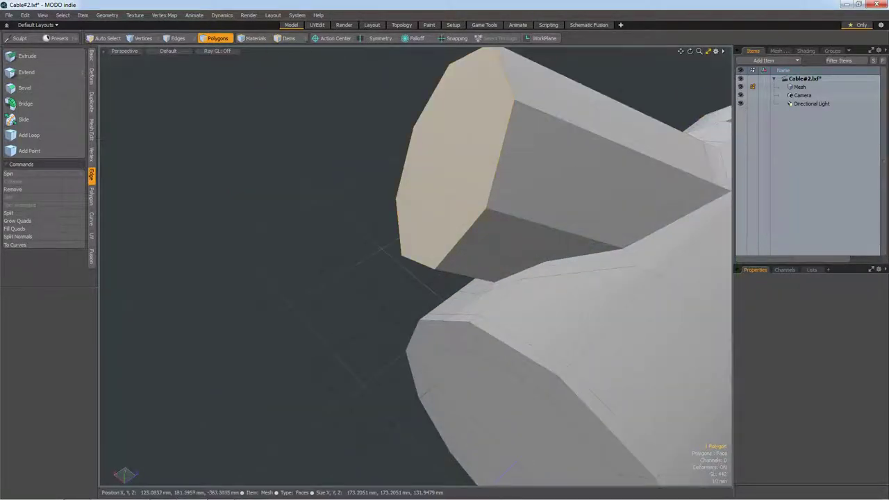
key("b")
key("r")
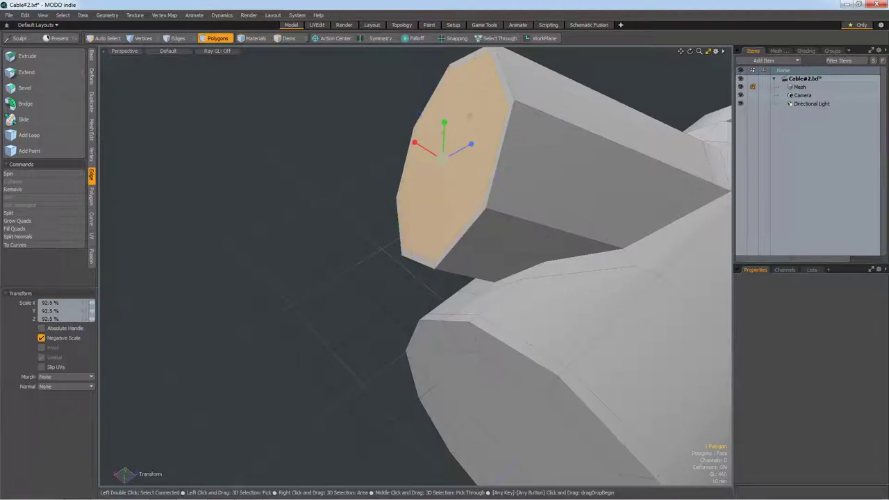
key("space")
left_click_drag(278, 313, 361, 298, "alt")
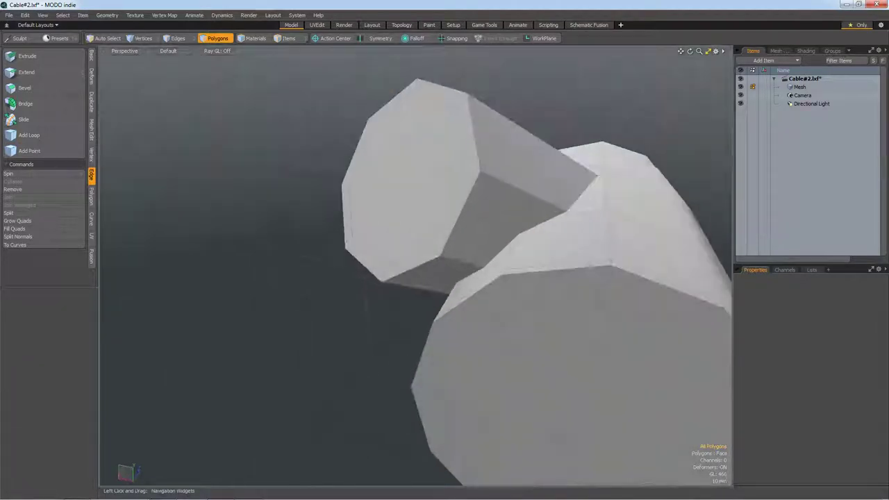
key("alt+c")
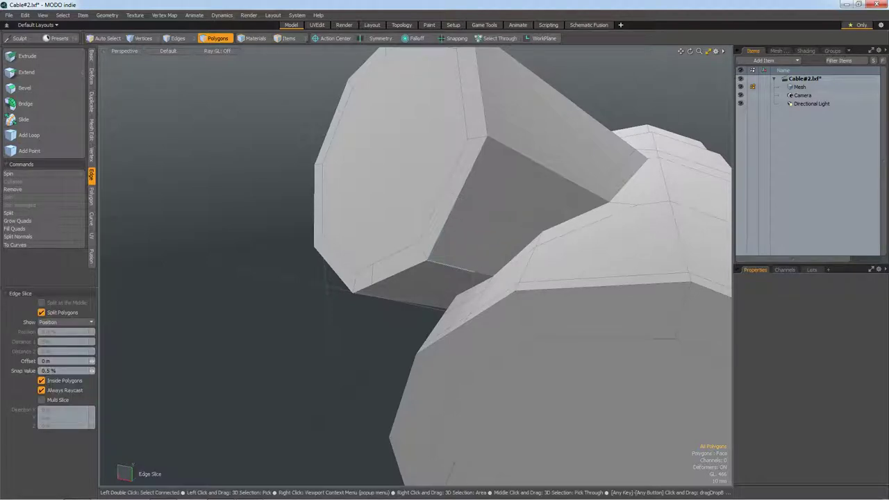
Step: Slice the branch's lower edge at 93.5% and orbit around to inspect the new cut
left_click(438, 261)
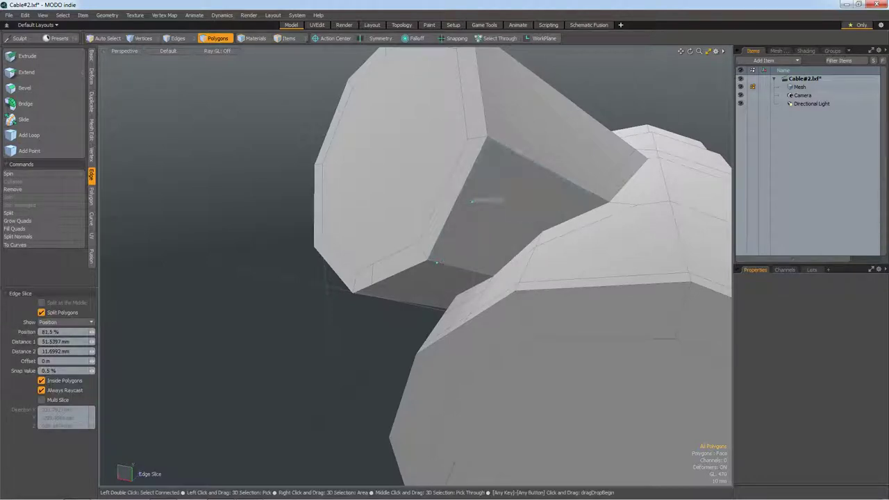
left_click(497, 138)
left_click_drag(471, 202, 412, 304, "alt")
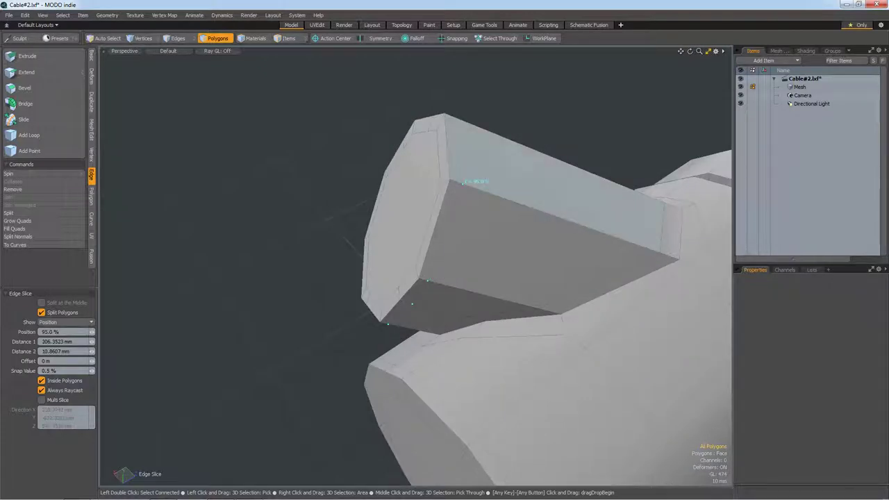
left_click_drag(412, 304, 429, 238, "alt")
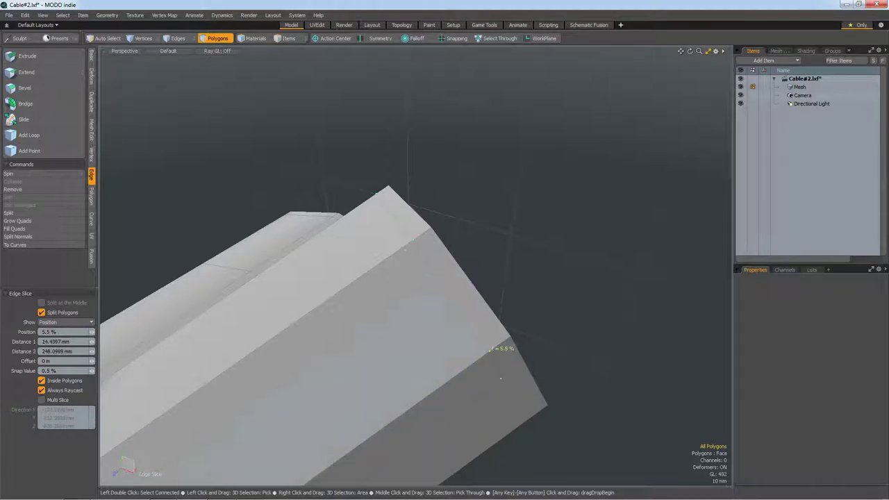
left_click_drag(501, 379, 444, 292, "alt")
mouse_move(690, 51)
left_mouse_down()
mouse_move(698, 62)
mouse_move(625, 139)
left_mouse_up()
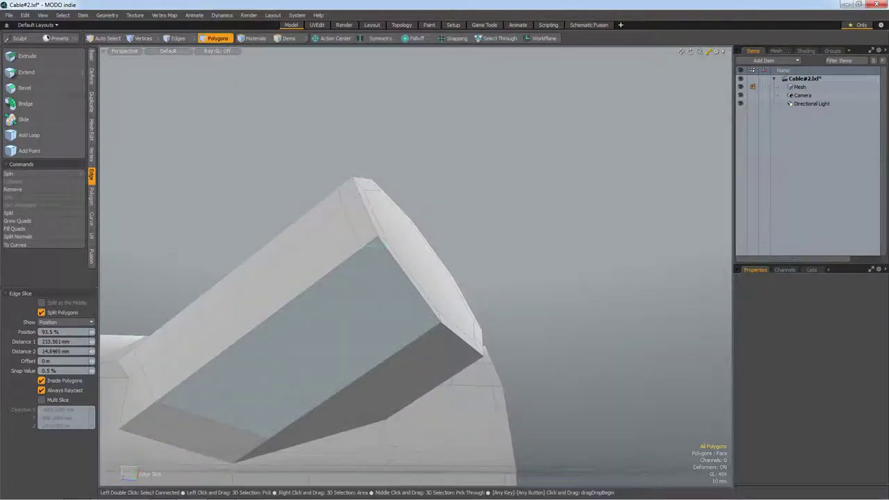
left_click_drag(425, 332, 323, 346, "alt")
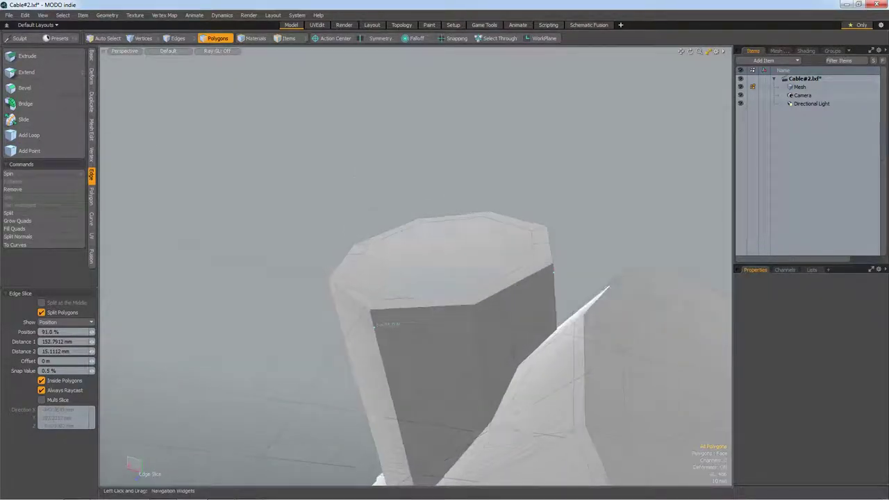
Step: Cut an edge slice across the octagonal end face of the branch
scroll(324, 345, "up", 2)
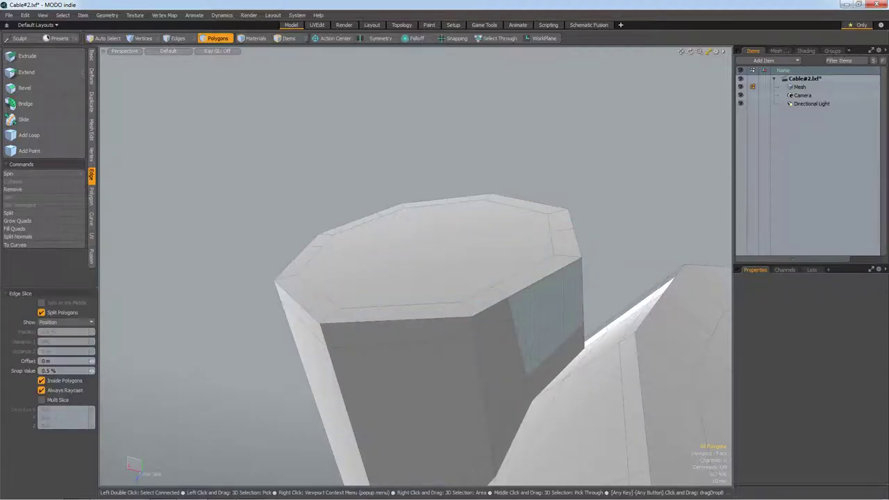
left_click(513, 317)
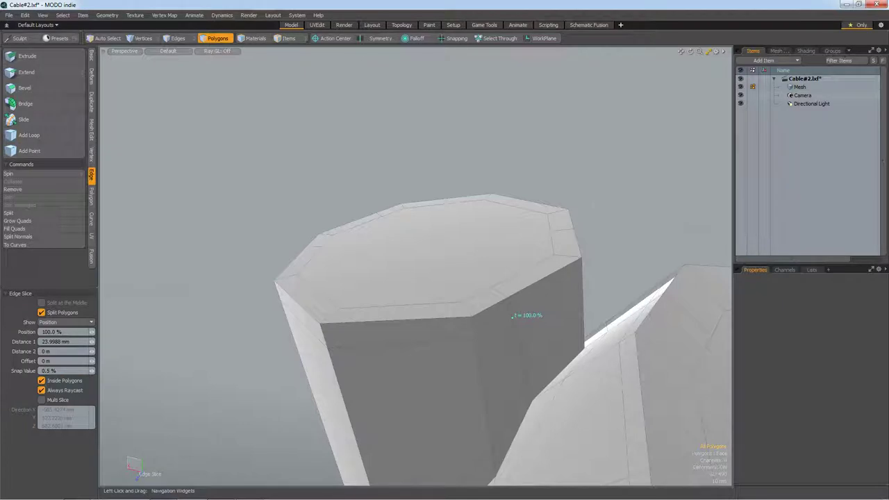
left_click_drag(512, 316, 451, 350, "alt")
key("space")
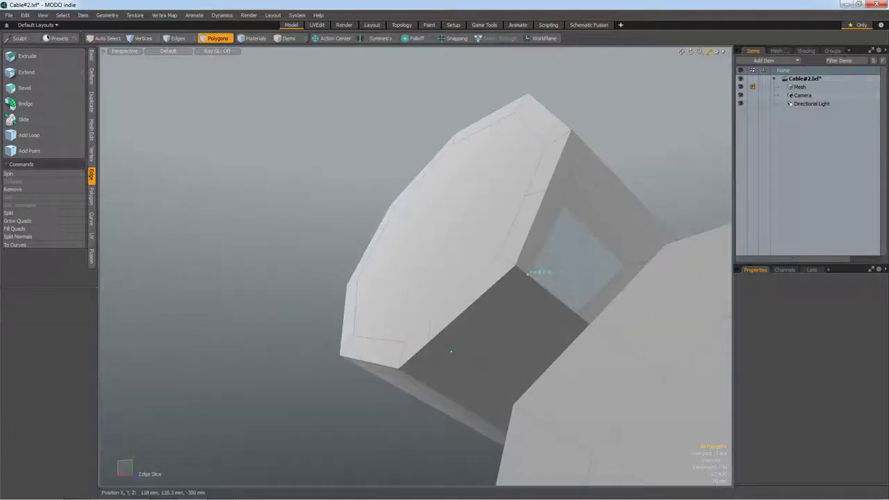
Step: Select the connector mesh, toggle Tab subdivision preview on, and frame the smoothed plug
double_click(543, 286)
key("Tab")
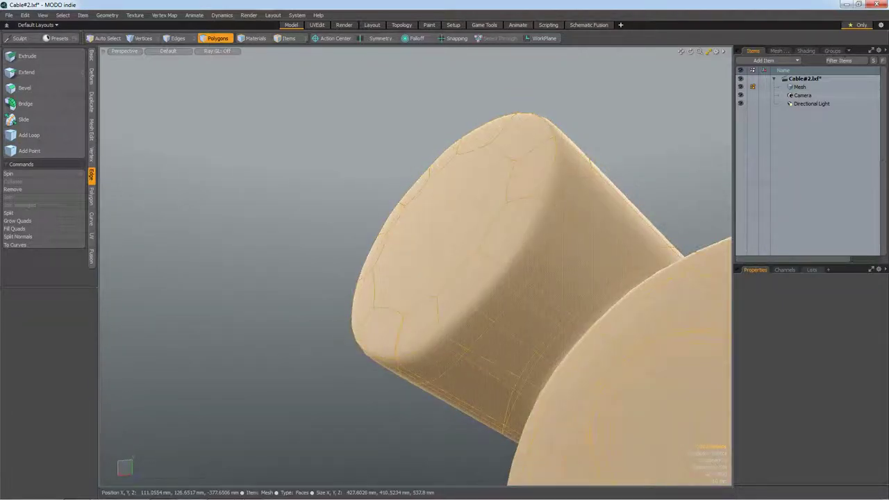
key("Tab")
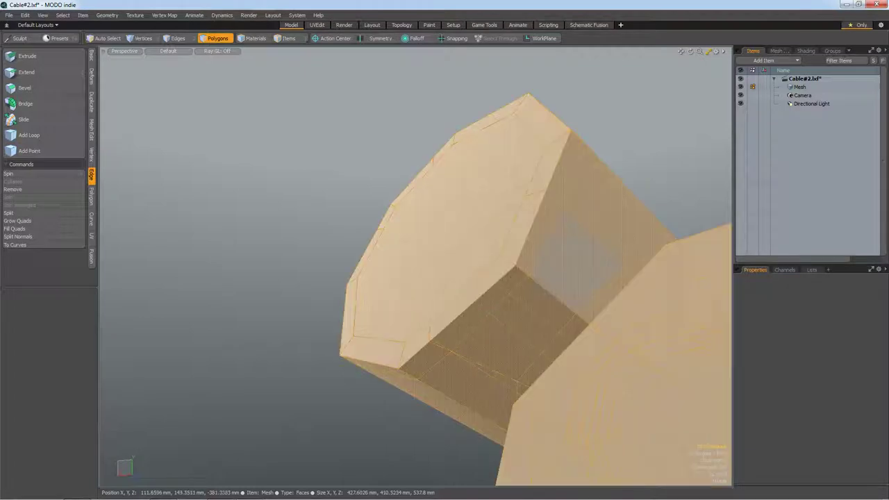
key("Tab")
left_click(645, 182)
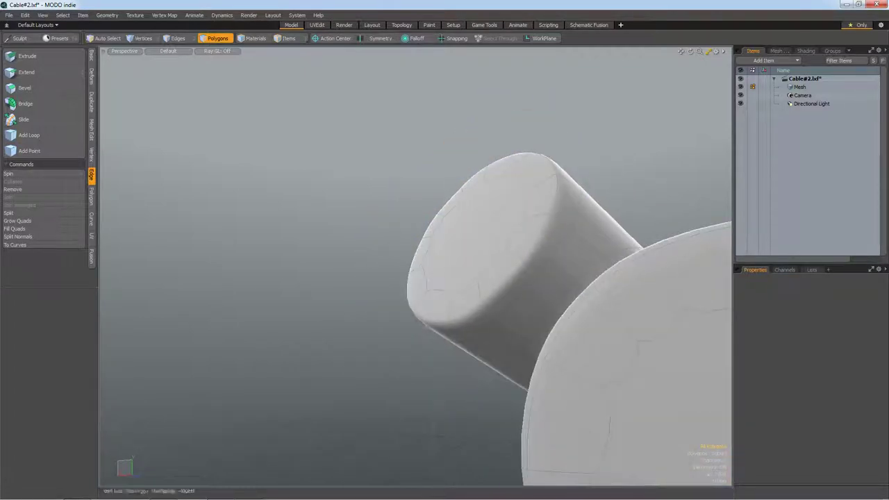
left_click_drag(691, 51, 722, 83)
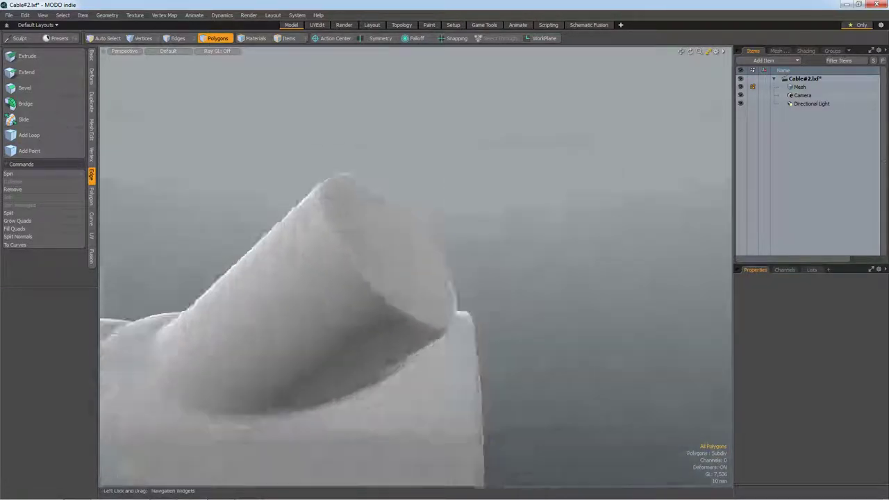
key("a")
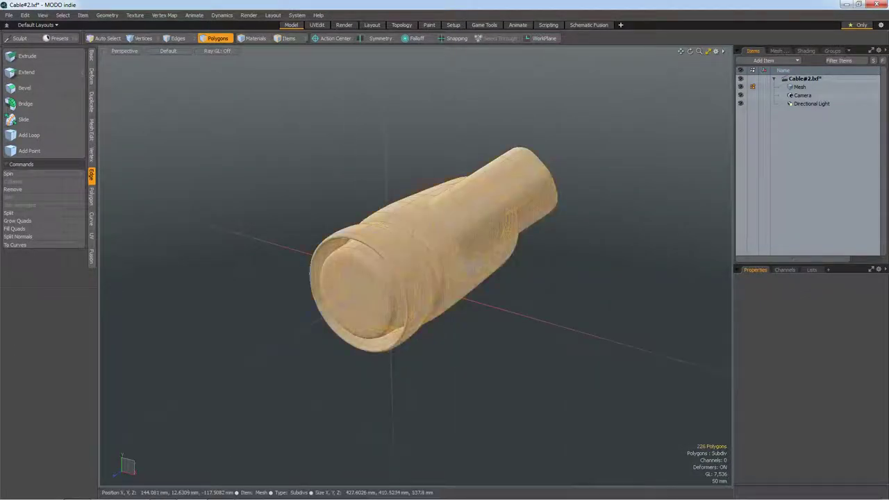
Step: Lift the connector to Position Y 200 mm and switch off the smooth subdivision preview
key("w")
left_click_drag(449, 195, 449, 139)
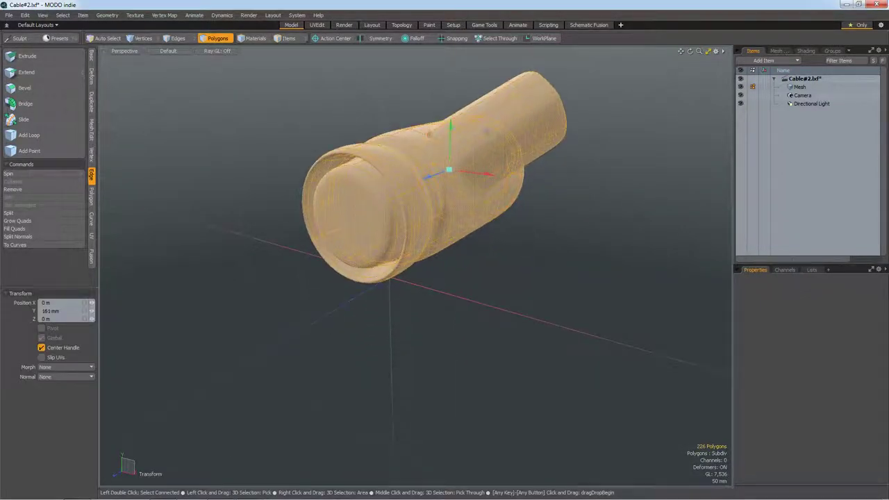
left_click(50, 311)
type("0,")
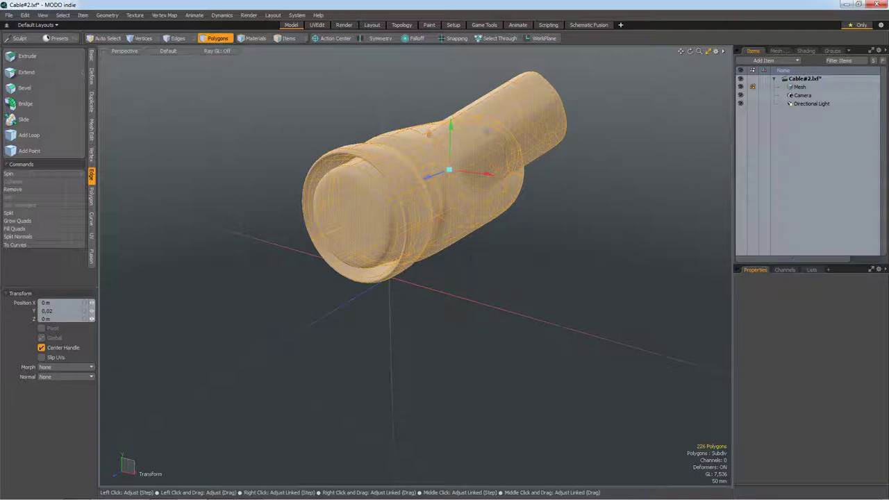
type("2")
key("Return")
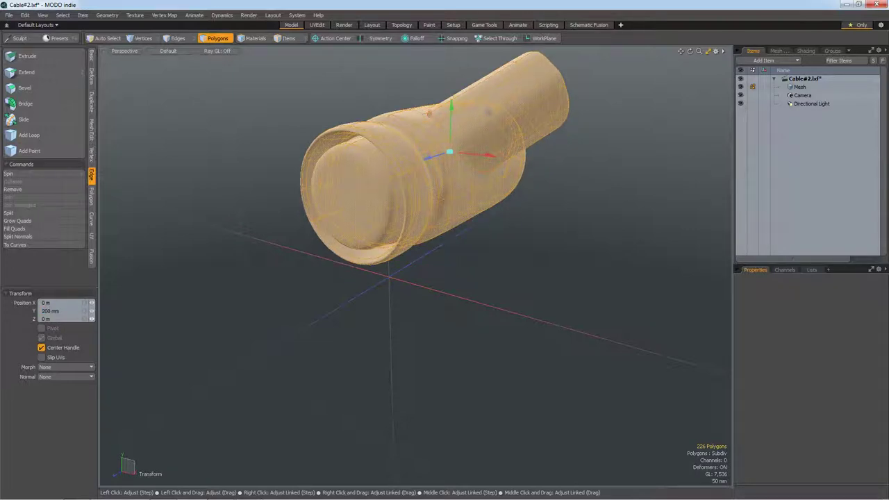
key("space")
scroll(417, 195, "up", 3)
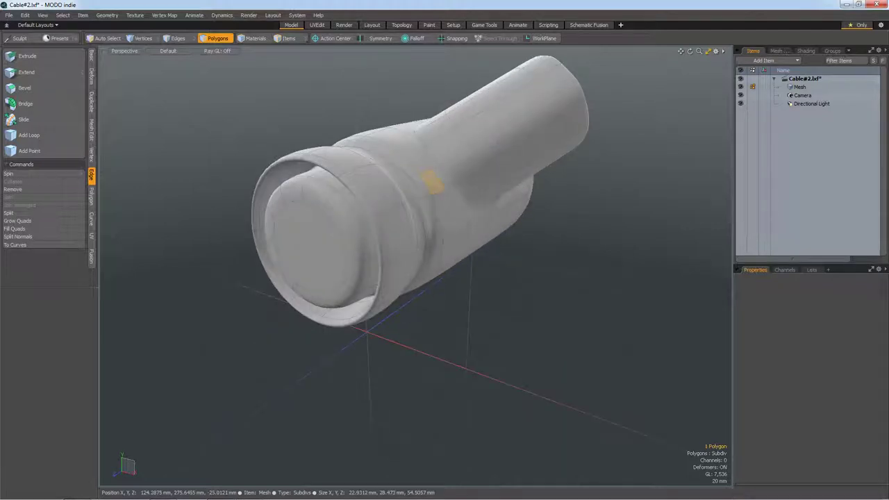
key("Tab")
Step: Zoom to the plug-cable notch and cut a first slice across the slanted groove strip
scroll(417, 243, "down", 3)
scroll(417, 243, "up", 6)
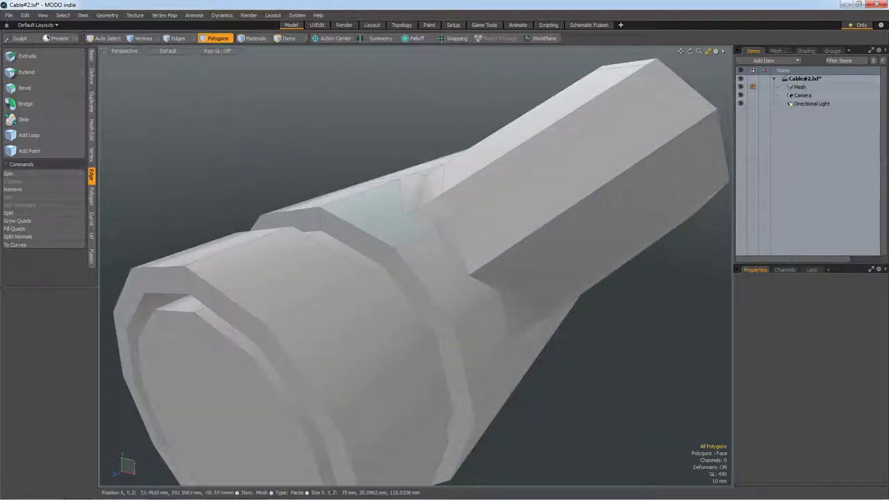
scroll(417, 208, "up", 3)
scroll(416, 264, "down", 2)
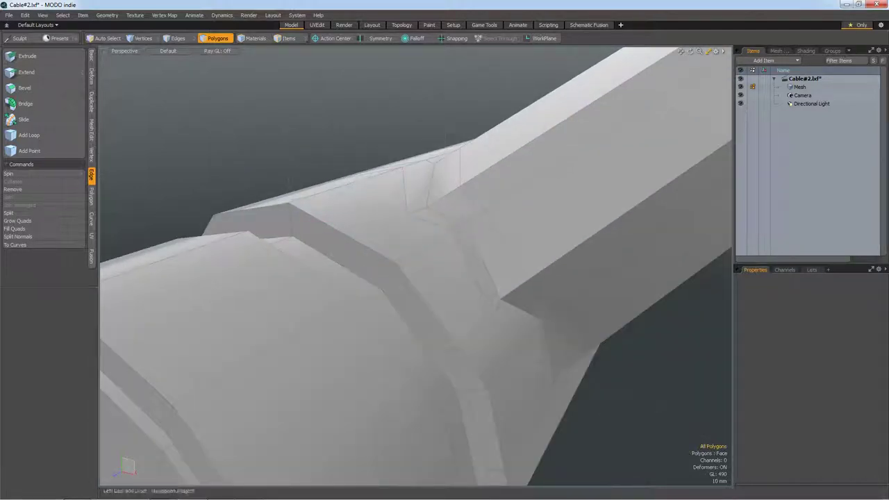
left_click_drag(416, 278, 445, 264, "alt")
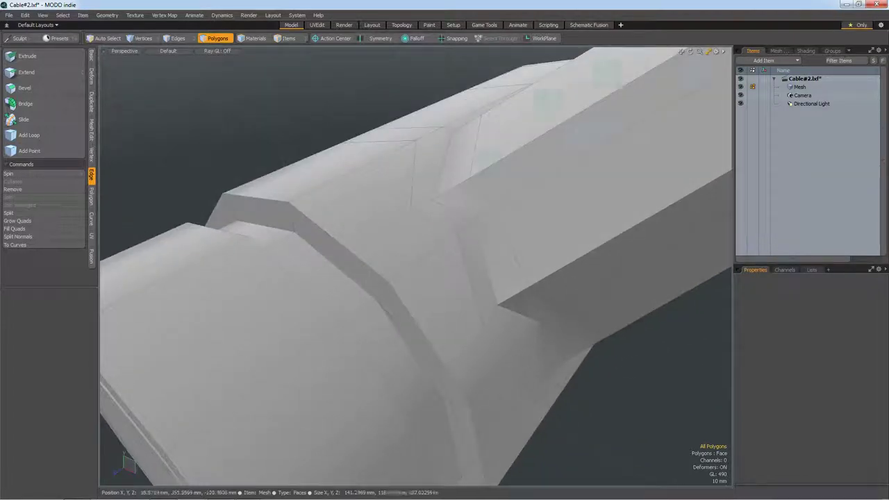
scroll(417, 264, "up", 2)
key("alt+c")
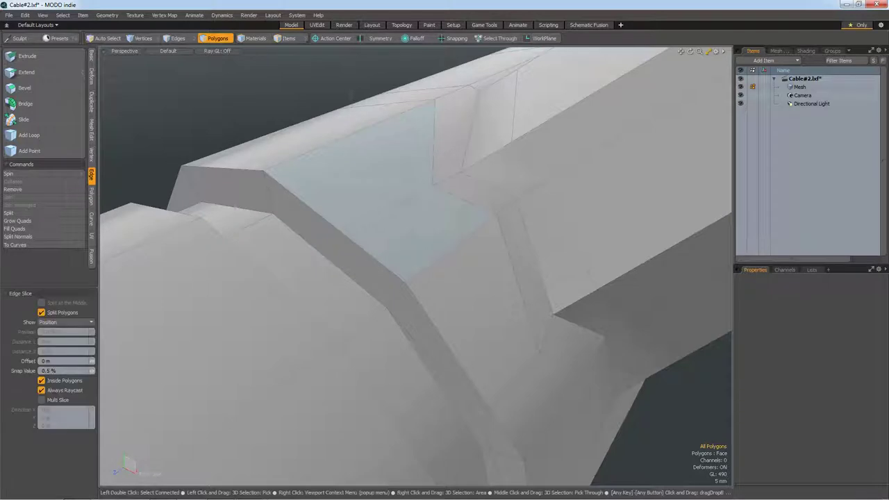
left_click(445, 182)
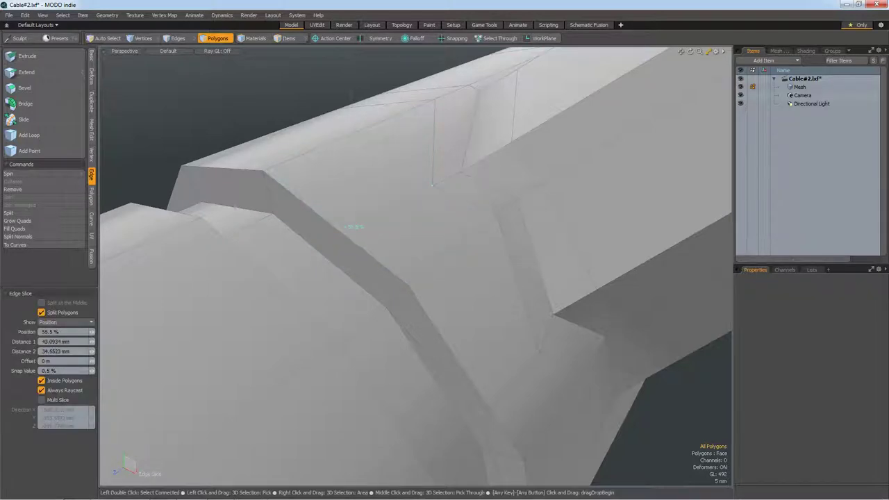
left_click(339, 228)
key("2")
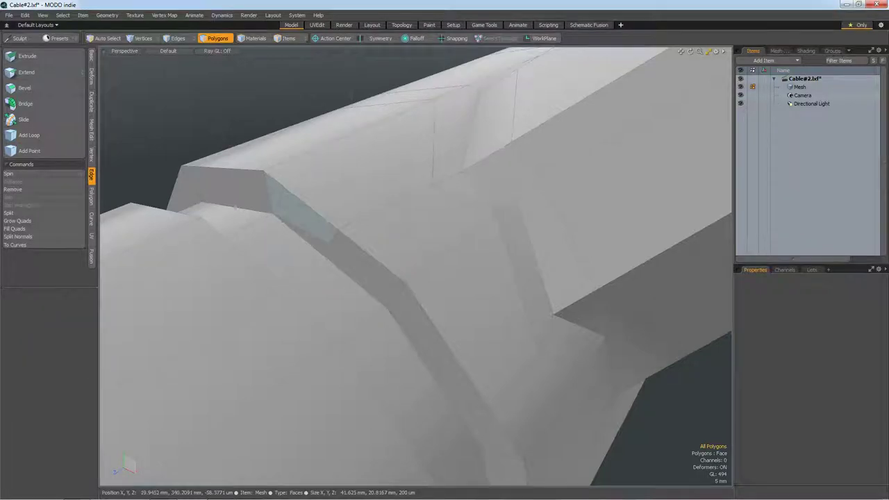
Step: Add two more edge slices along the groove's slanted strip and edge
left_click_drag(337, 229, 322, 295, "alt")
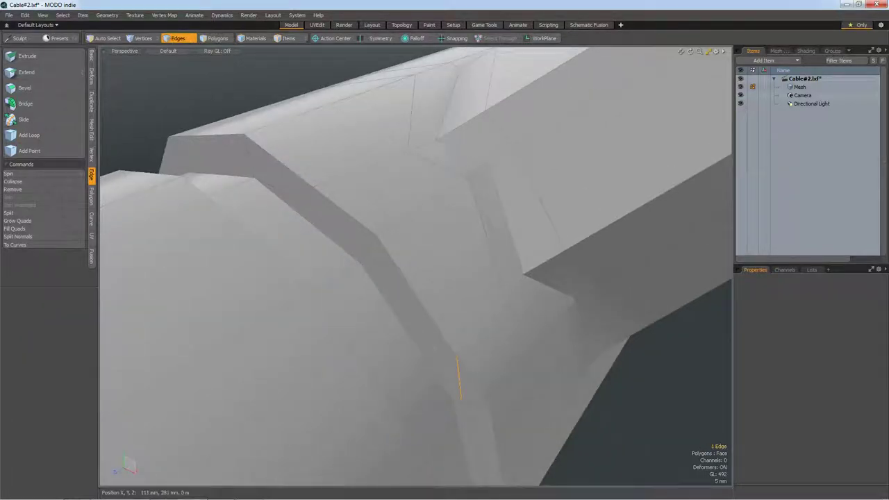
scroll(464, 390, "up", 3)
key("alt+c")
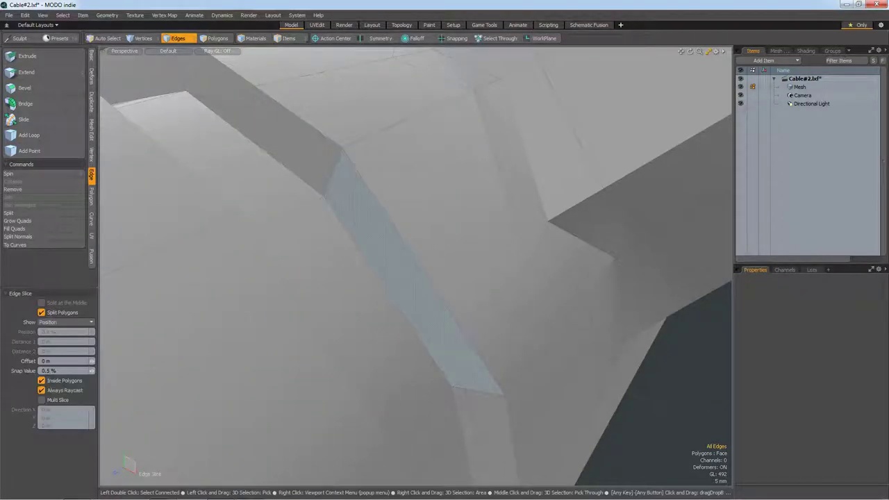
left_click(464, 389)
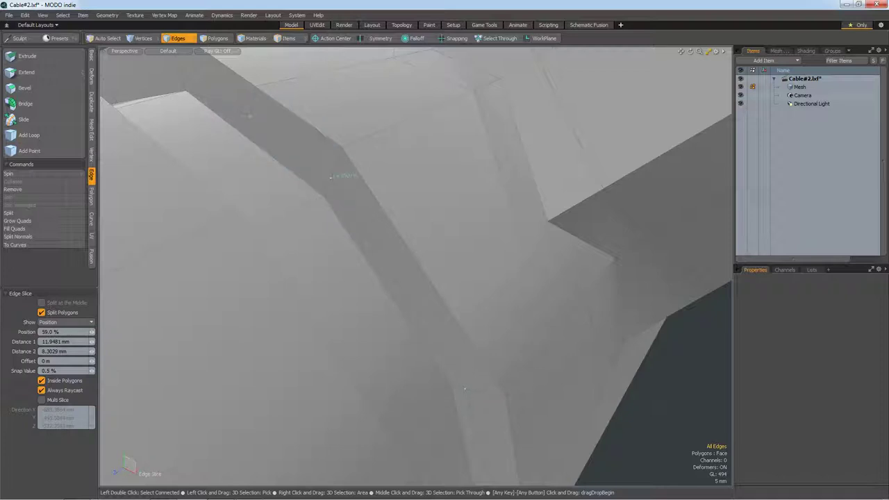
key("space")
left_click_drag(331, 177, 389, 222, "alt")
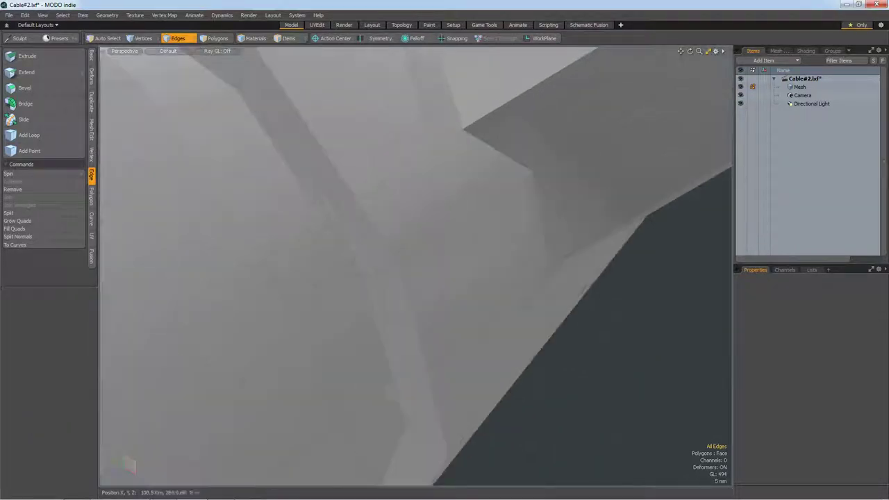
key("alt+c")
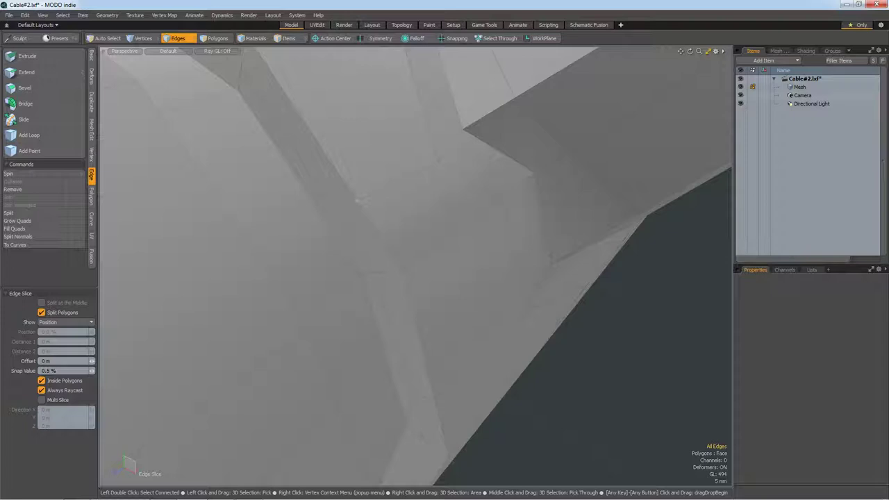
left_click(357, 200)
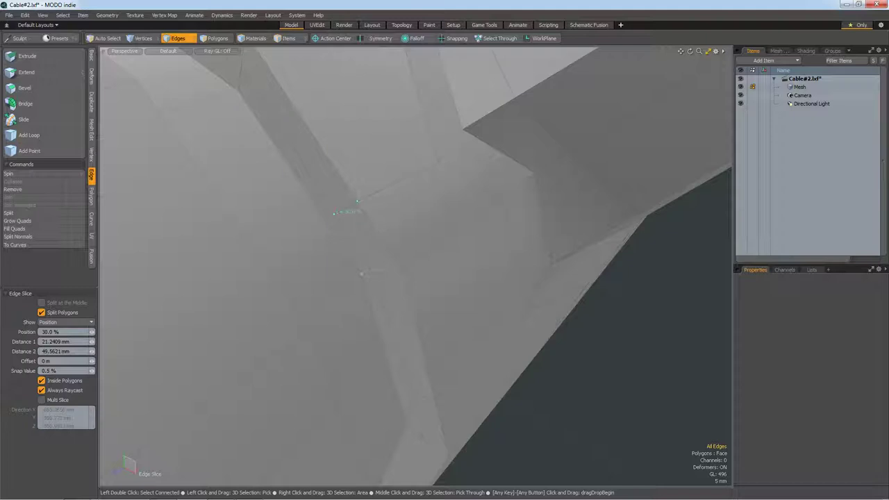
key("space")
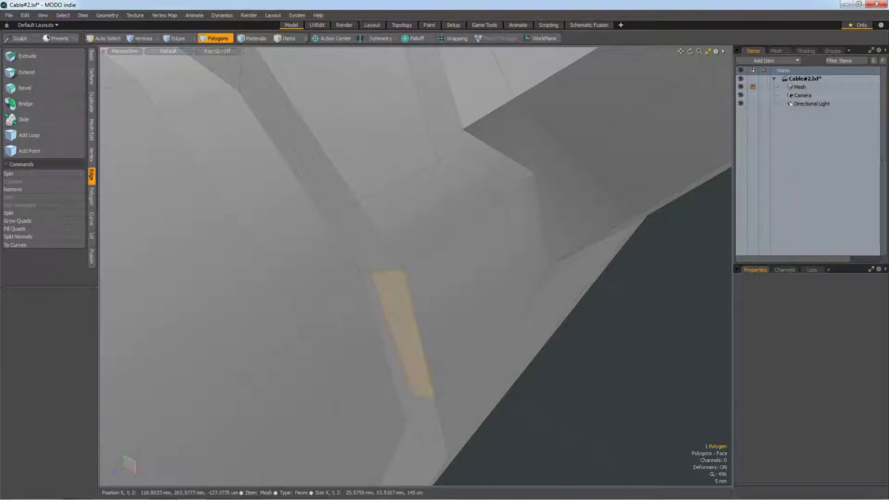
Step: Select the polygon ring beside the groove and insert an edge loop through it
key("3")
key("Tab")
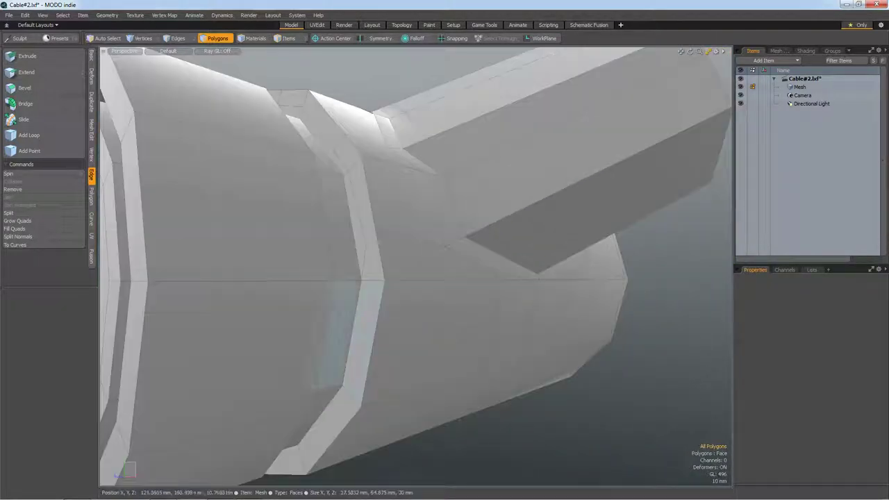
left_click(339, 229)
key("l")
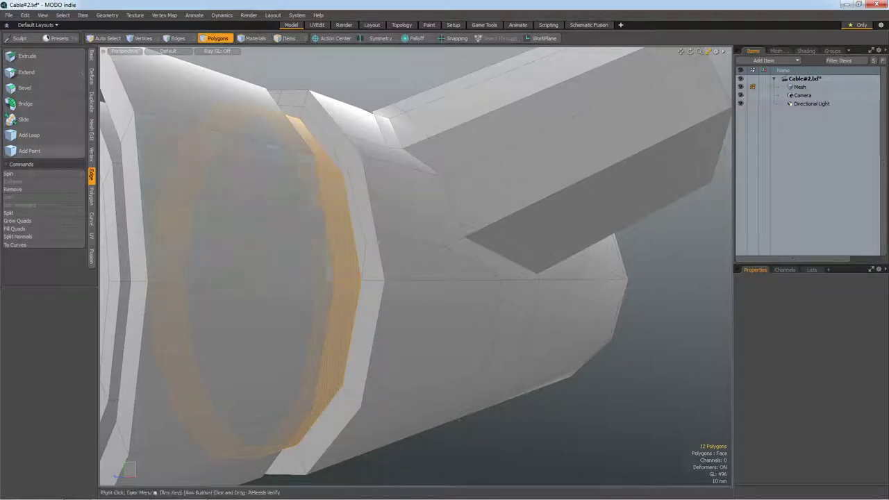
key("alt+l")
scroll(329, 292, "up", 3)
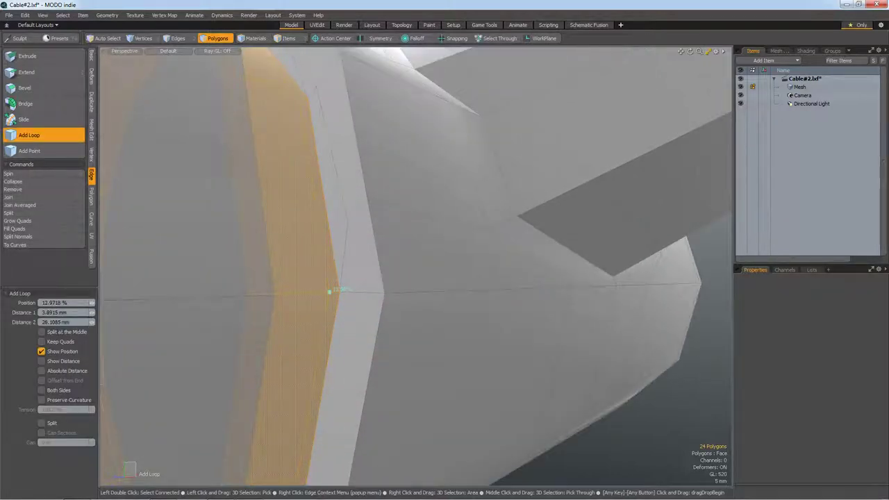
key("space")
left_click_drag(329, 292, 347, 299, "alt")
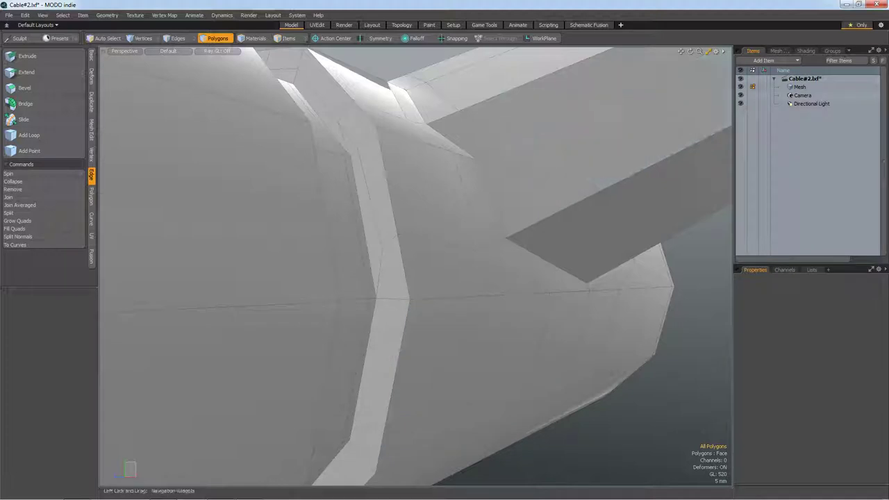
scroll(416, 266, "down", 3)
Step: Add another edge loop around the plug and preview the 256-polygon mesh smoothed
key("ctrl+a")
key("alt+l")
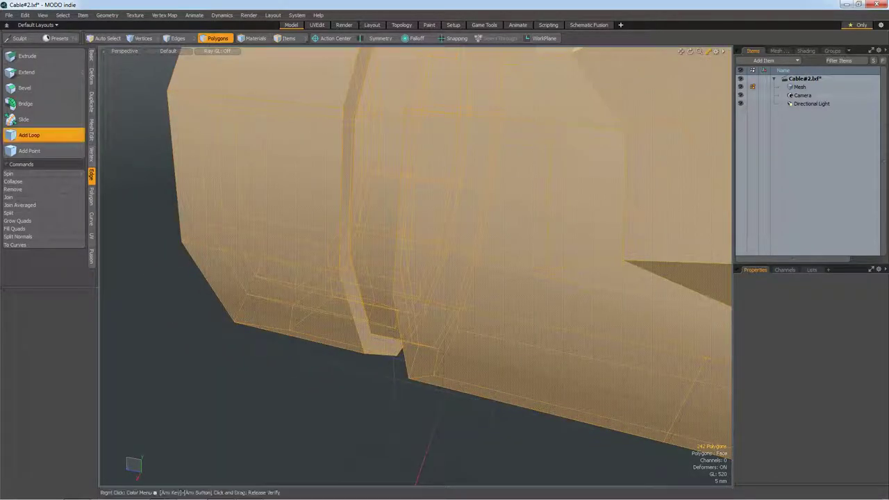
left_click(360, 114)
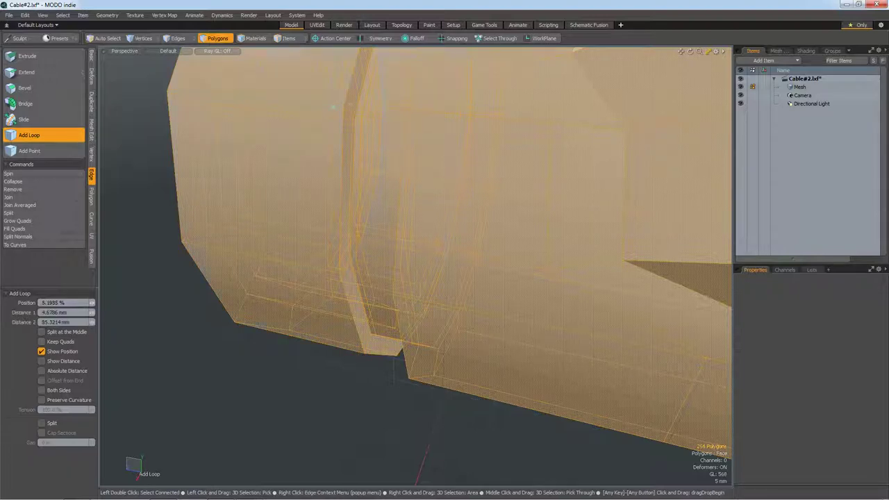
key("space")
key("Tab")
key("Escape")
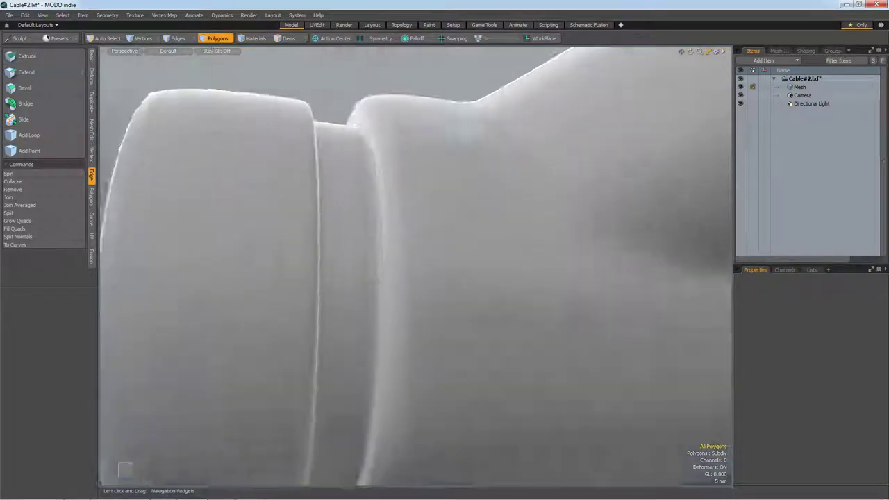
left_click_drag(690, 51, 716, 62)
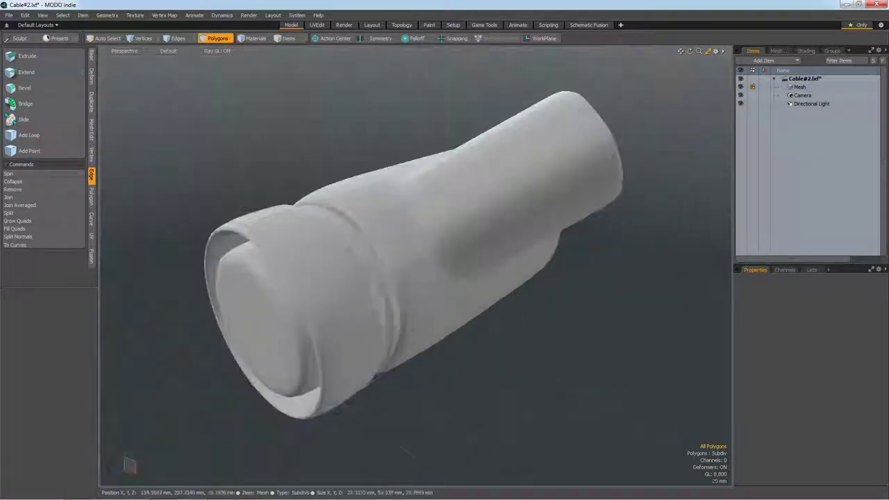
Step: Zoom out to the whole cable plug and activate Edge Slice with Alt+C
left_click_drag(699, 51, 703, 64)
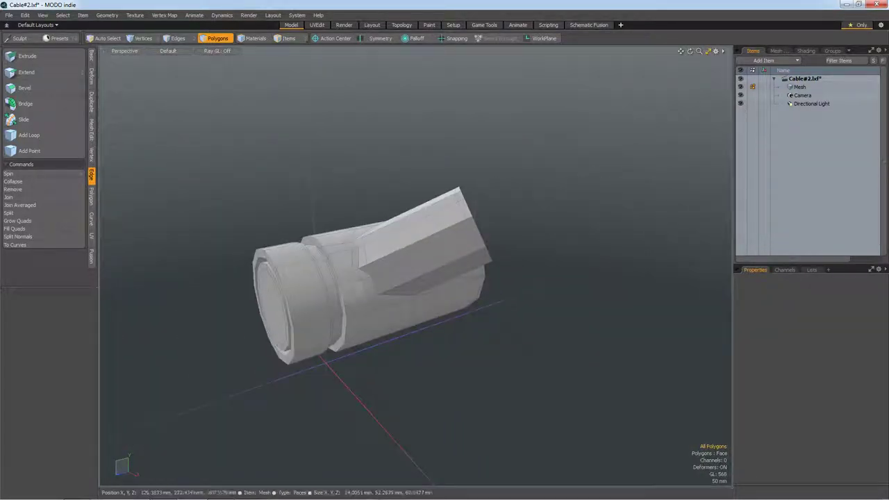
key("alt+c")
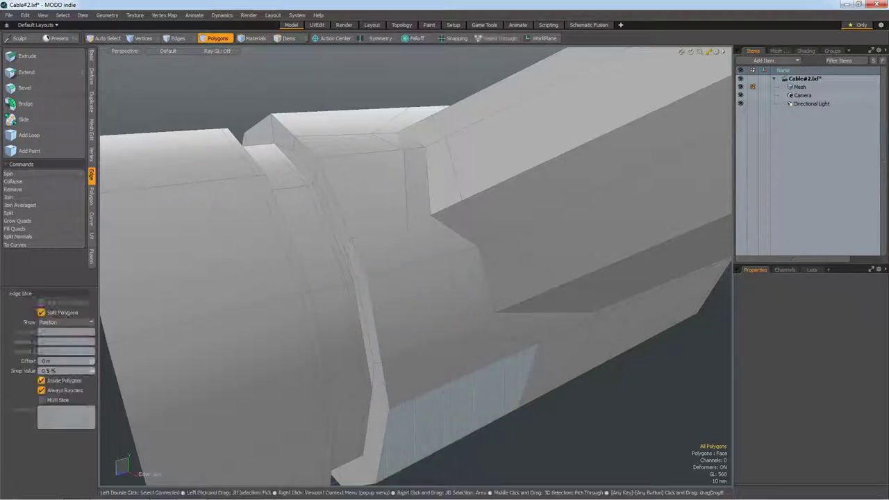
Step: Slice edges beside the ring joint at about 84% and down the cable, reaching 281 polygons
left_click(403, 403)
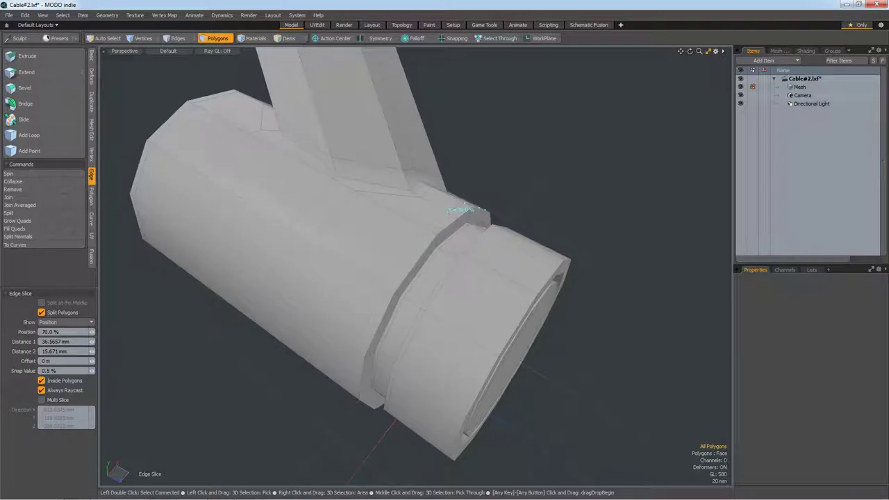
scroll(455, 215, "up", 2)
left_click_drag(442, 208, 361, 208, "alt")
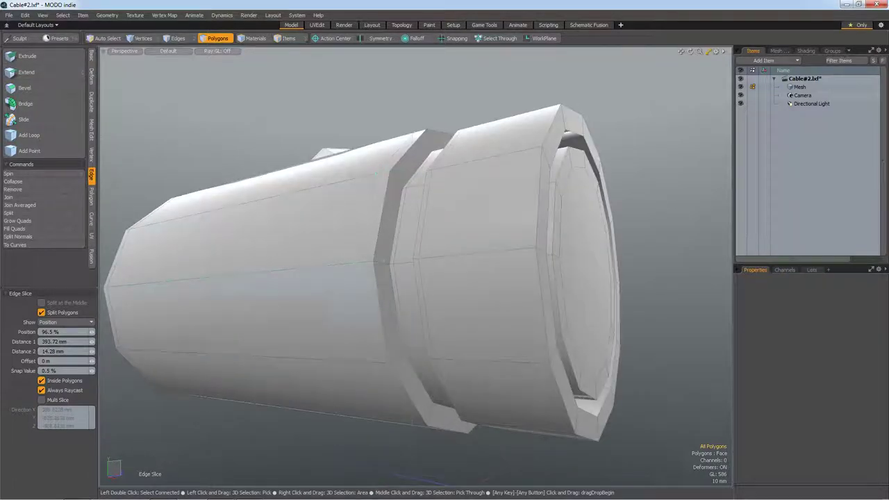
scroll(387, 360, "up", 2)
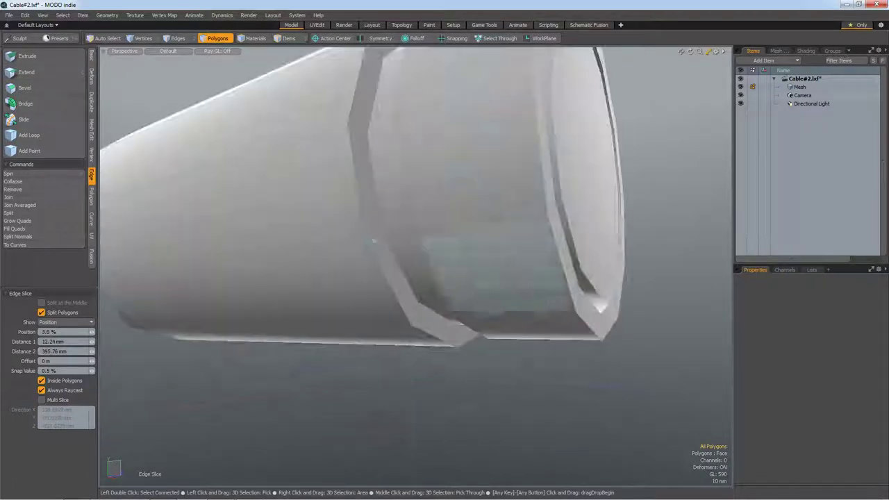
mouse_move(387, 360)
left_mouse_down("alt")
mouse_move(486, 209)
mouse_move(340, 392)
left_mouse_up("alt")
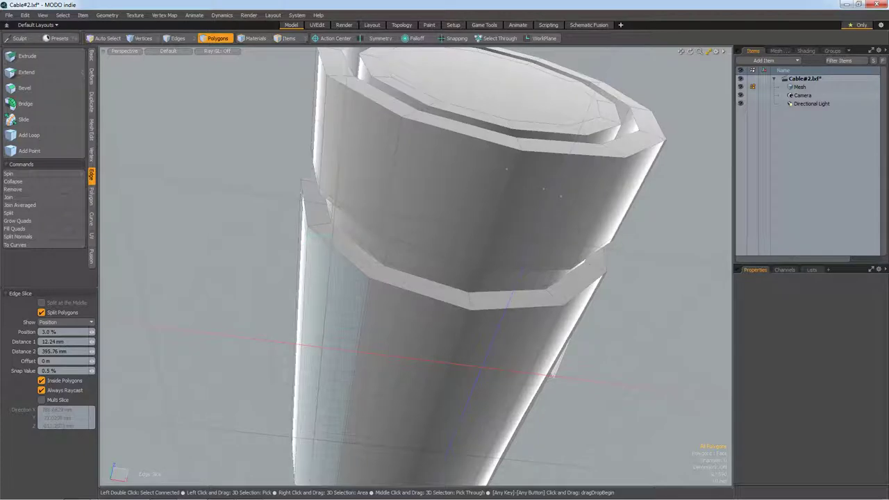
left_click(371, 290)
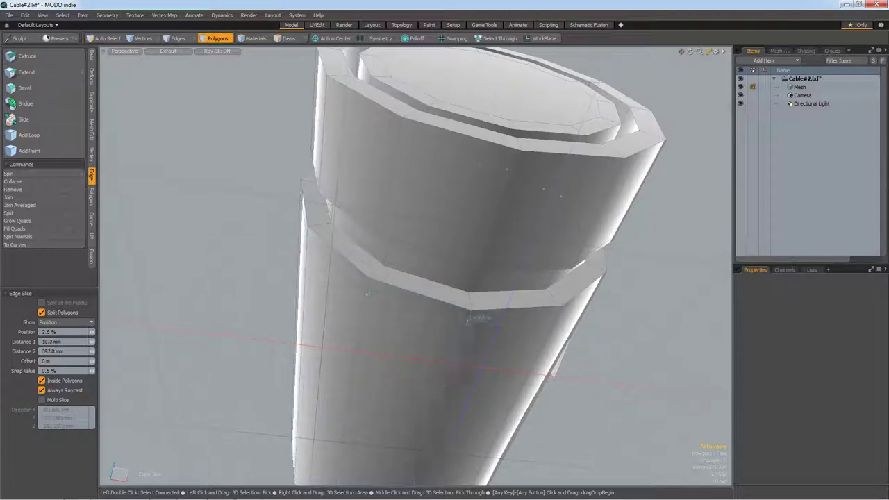
scroll(459, 319, "up", 2)
scroll(431, 320, "up", 3)
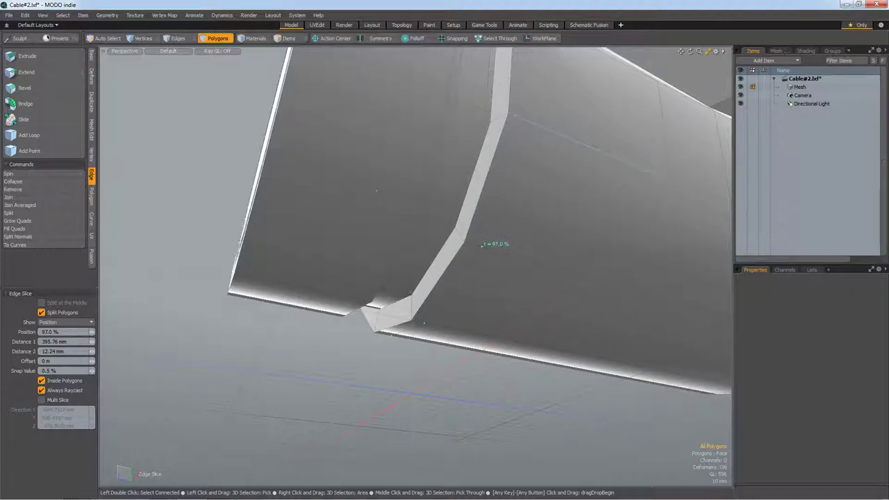
left_click_drag(526, 117, 537, 145, "alt")
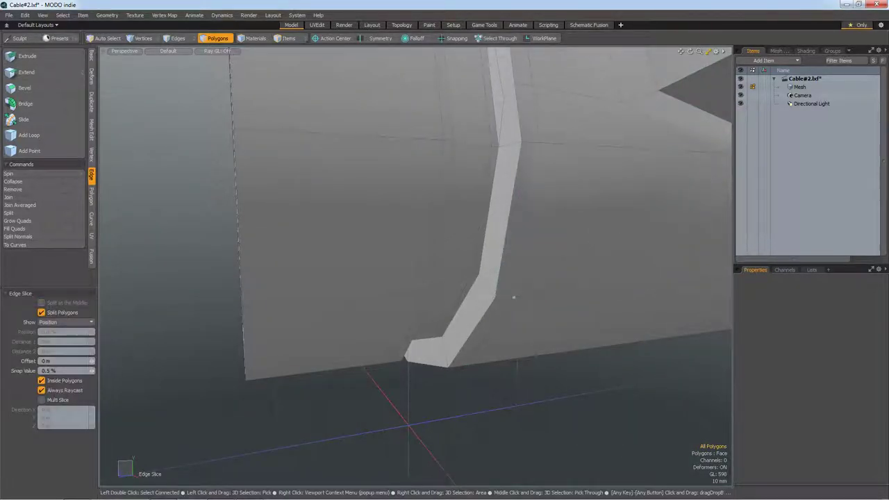
key("space")
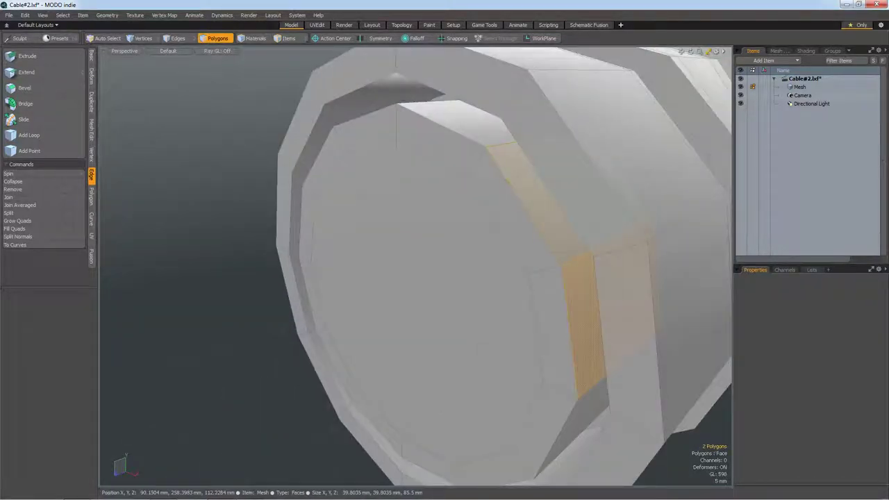
Step: Select the end ring's face loop and insert a first edge loop around it
key("l")
left_click(28, 135)
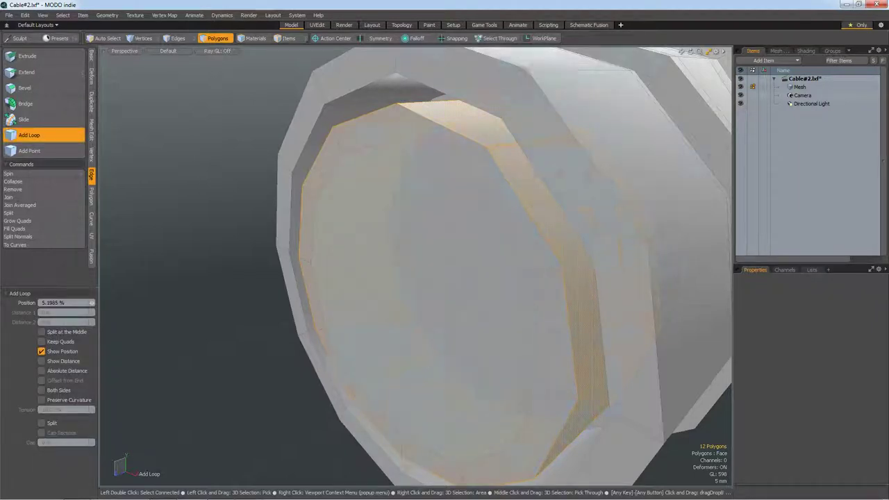
key("space")
left_click_drag(705, 51, 687, 97)
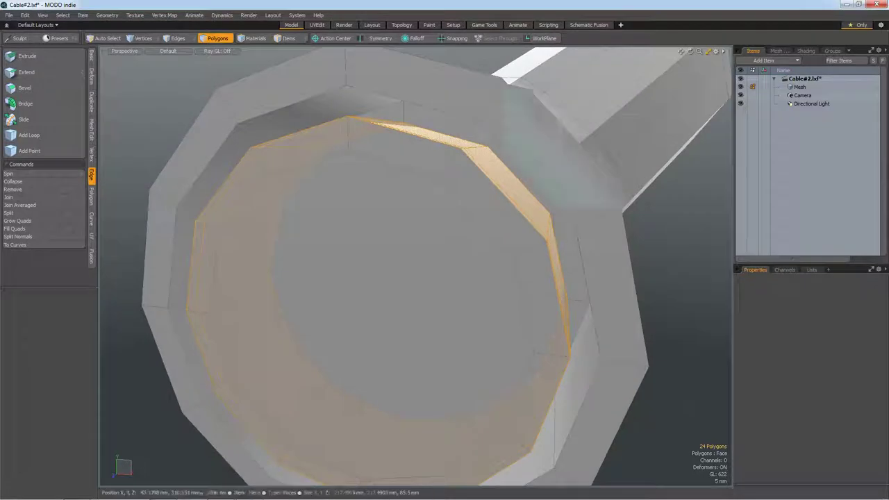
scroll(570, 181, "up", 5)
Step: Insert two more rim loops at about 81% and 84%, bringing the mesh to 325 polygons
left_click(29, 135)
left_click_drag(417, 236, 445, 208)
key("space")
mouse_move(514, 176)
left_mouse_down("alt")
mouse_move(549, 185)
mouse_move(528, 209)
left_mouse_up("alt")
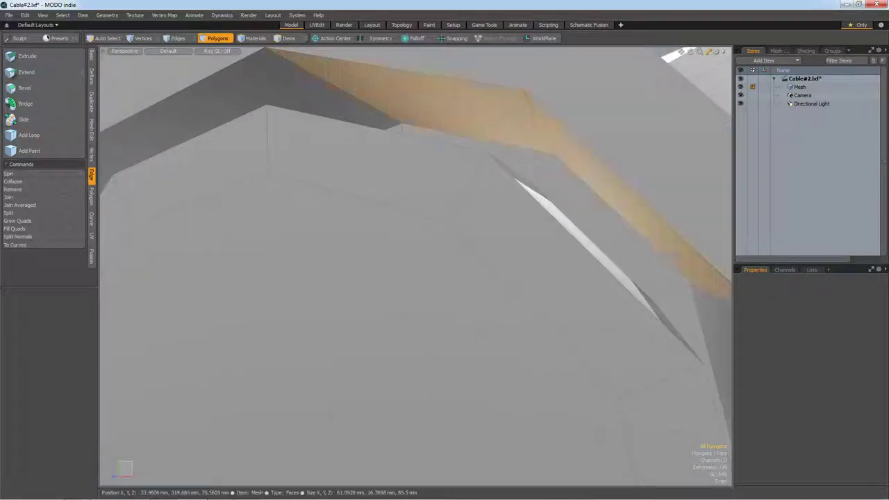
left_click(30, 135)
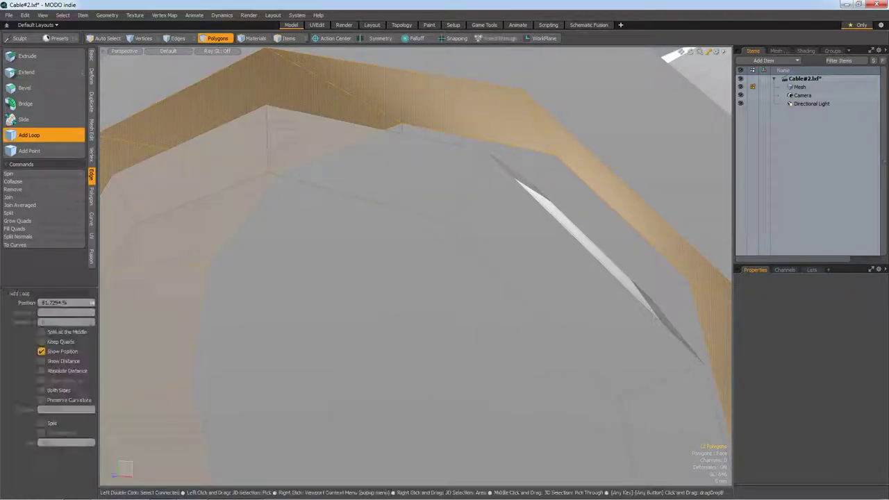
left_click(222, 230)
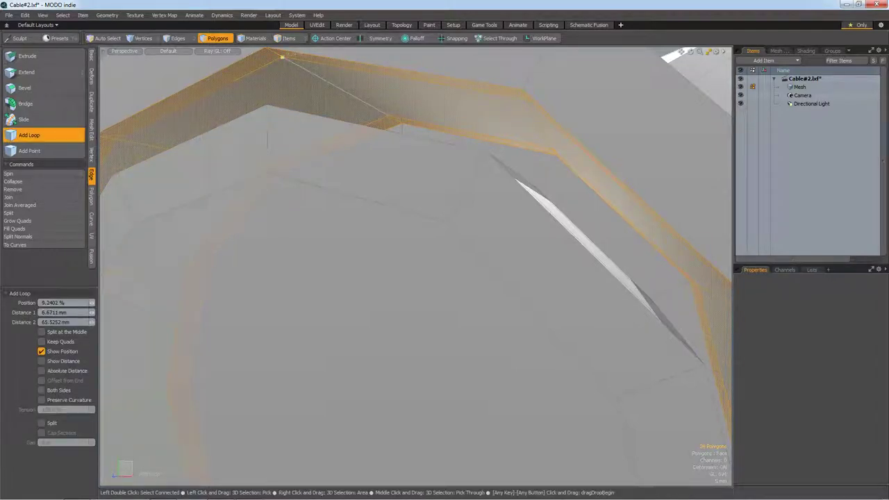
key("space")
left_click_drag(417, 278, 486, 264, "alt")
Step: Insert an edge loop around the plug's middle ring band, then preview it smoothed
key("a")
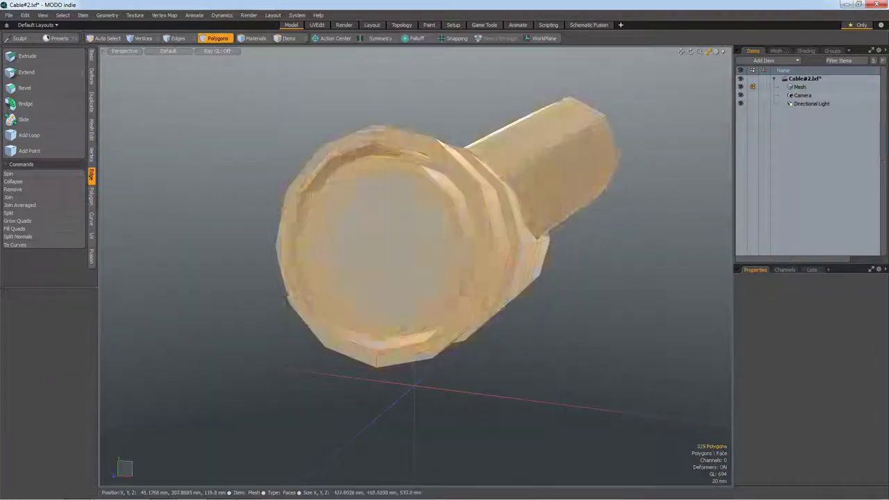
key("Tab")
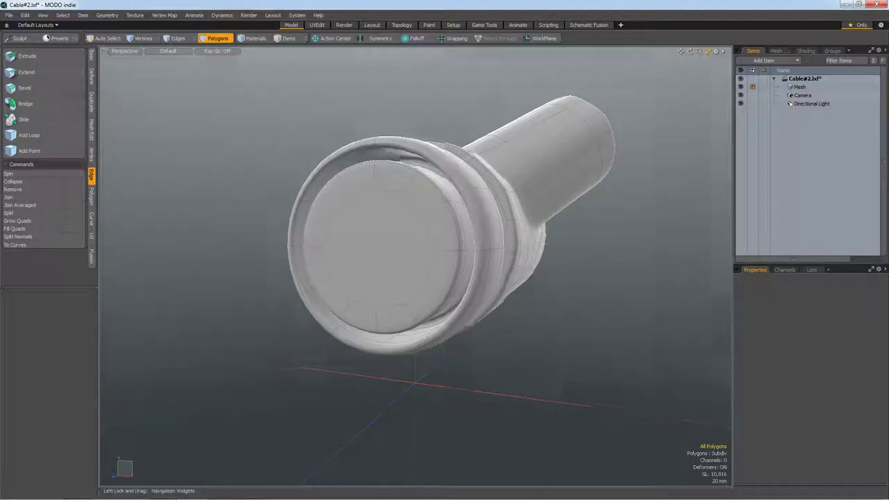
left_click_drag(690, 52, 702, 63)
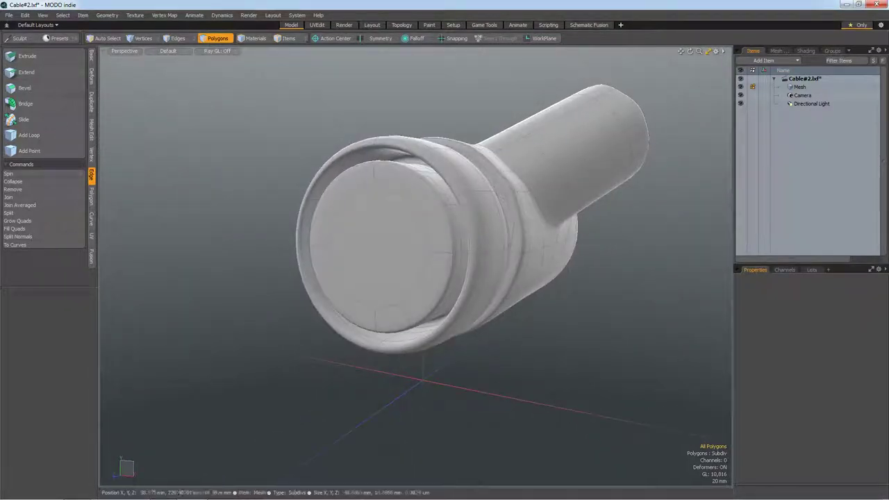
key("Tab")
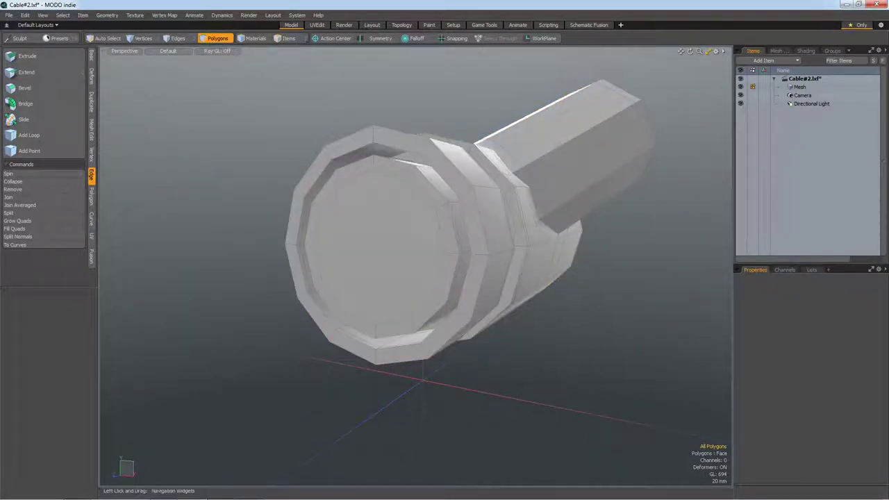
left_click_drag(689, 51, 486, 236)
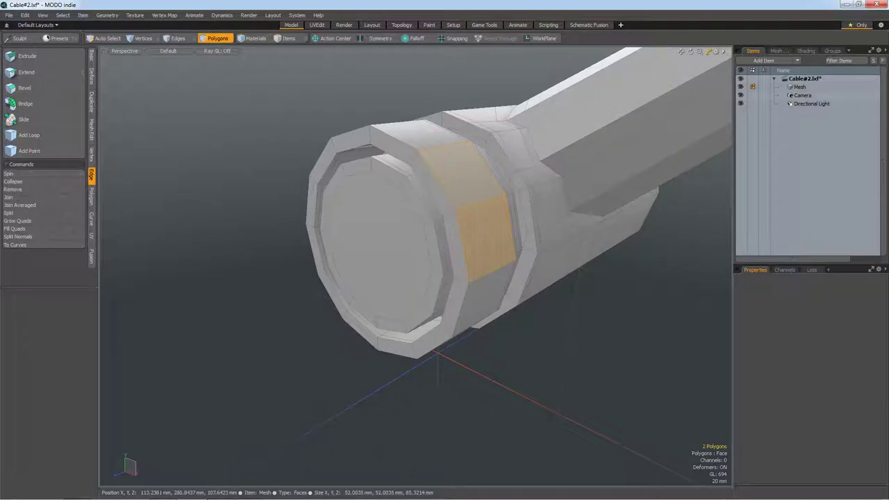
key("l")
left_click(29, 135)
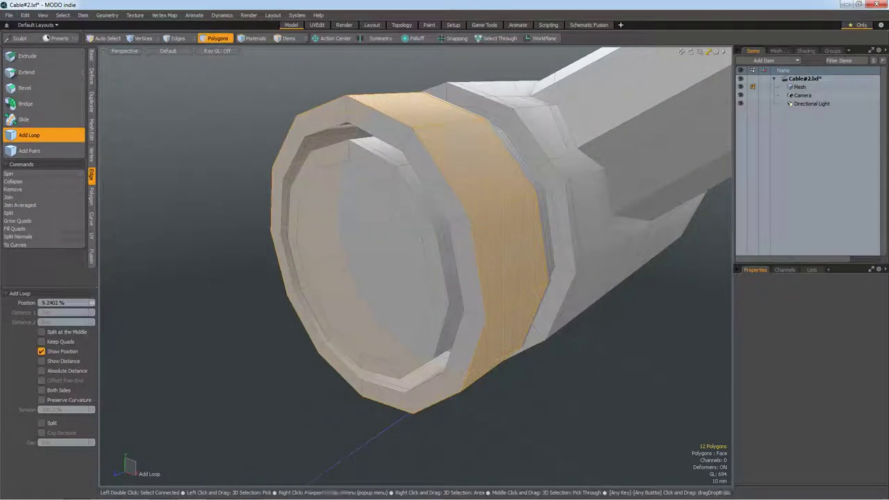
left_click(477, 193)
key("space")
key("Tab")
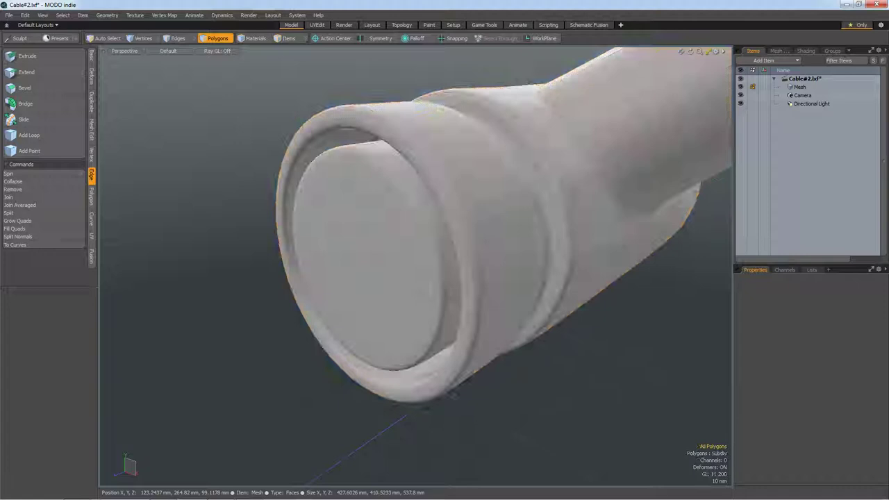
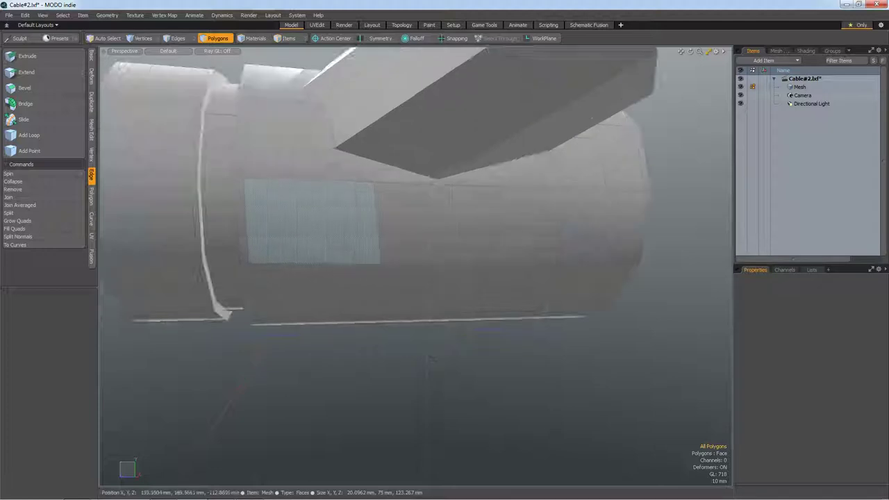
Step: Slice a short new edge across the cylinder's side polygons, then switch to Edges mode
key("alt+c")
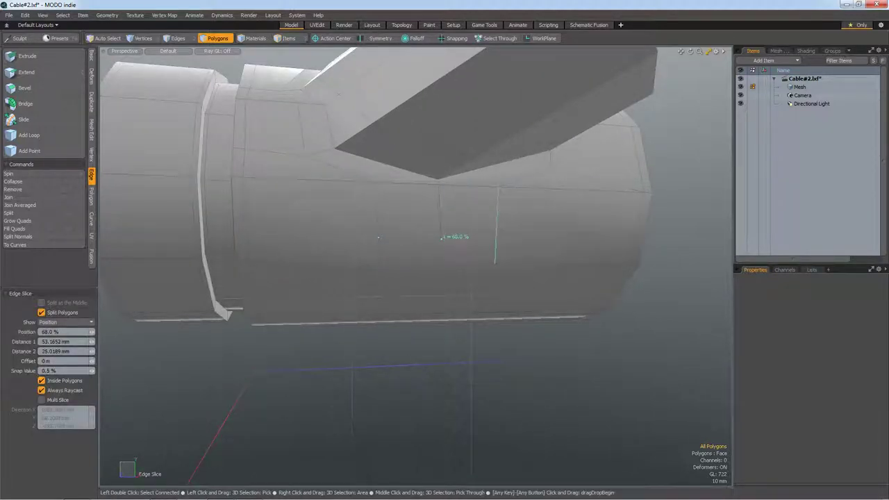
right_click(441, 238)
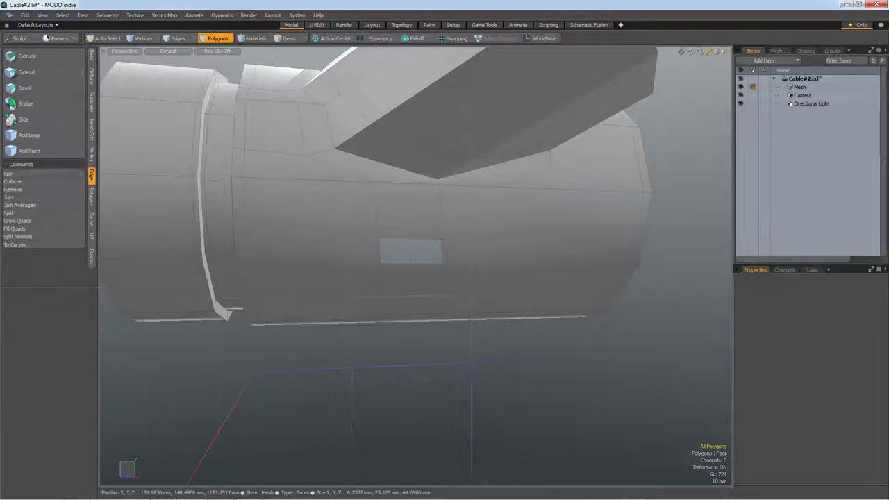
left_click(386, 235)
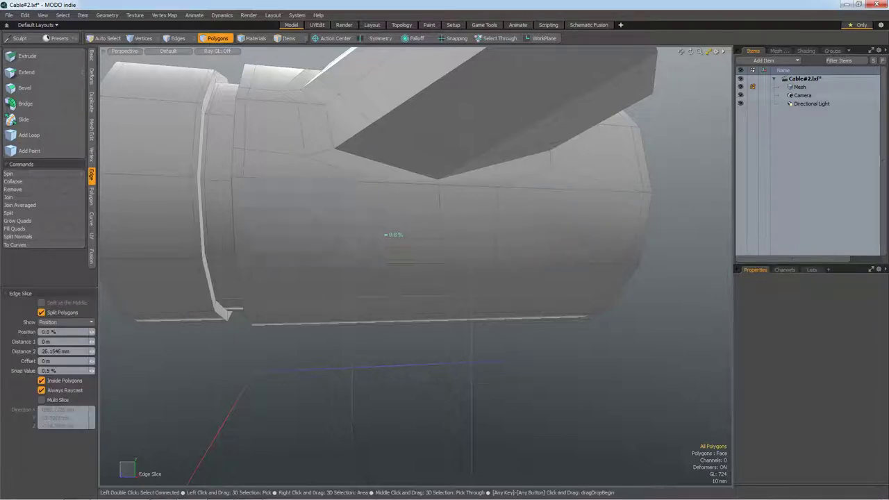
right_click(249, 261)
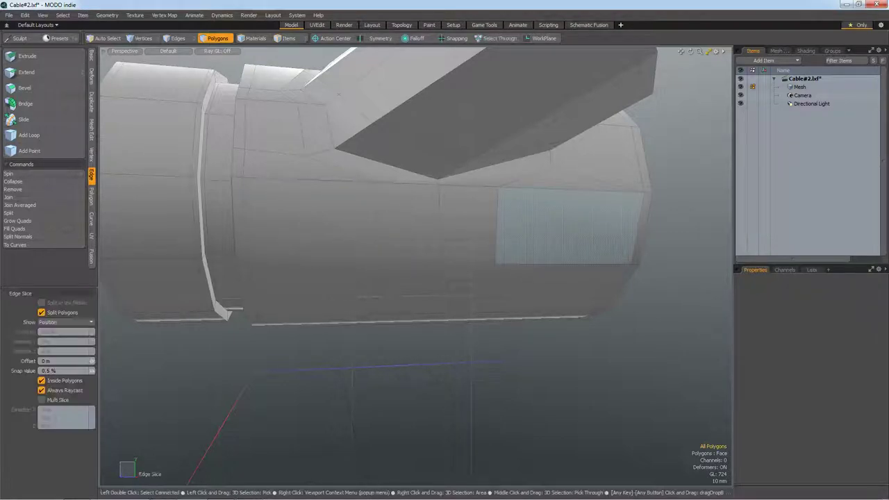
left_click(496, 237)
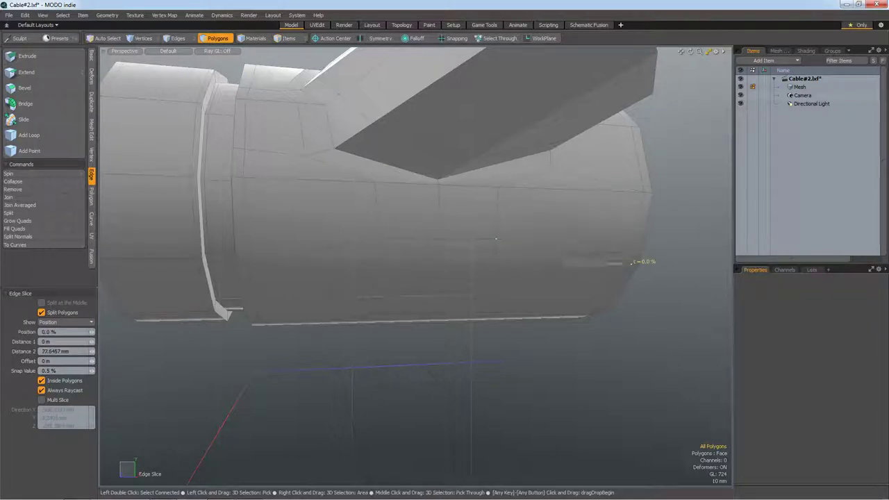
key("space")
key("2")
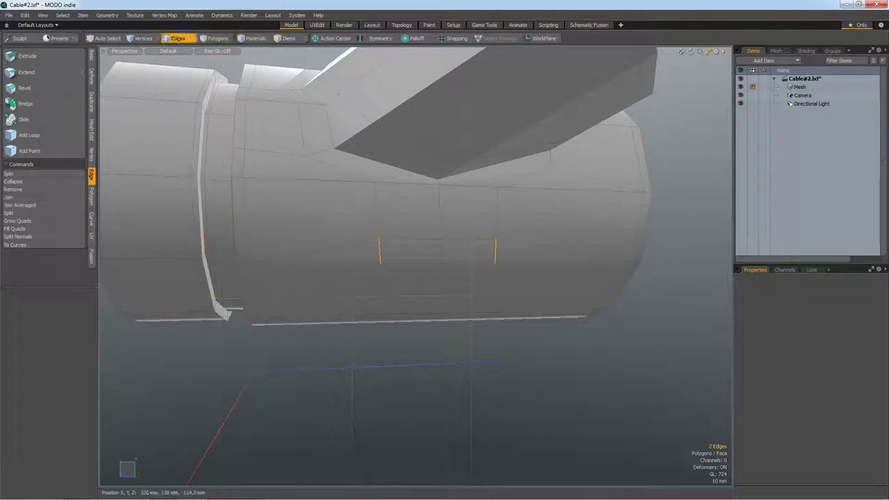
key("Escape")
scroll(415, 267, "down", 3)
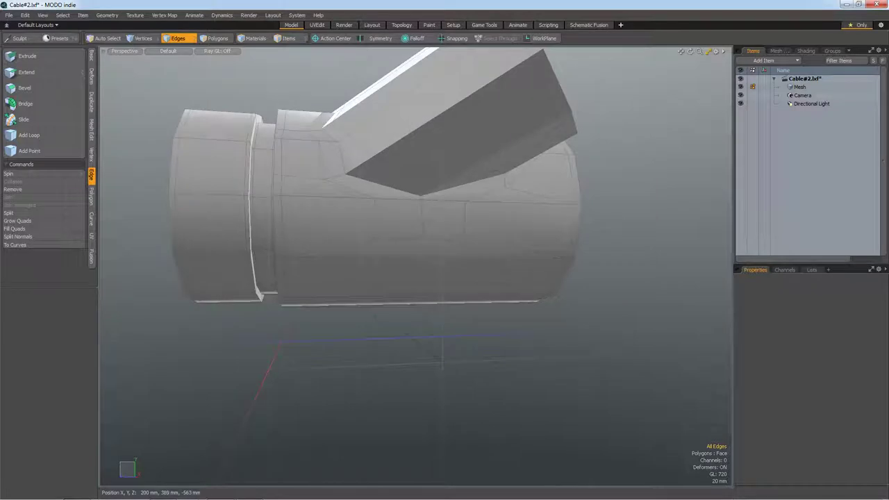
Step: Slice a new edge around the cylinder's side at about 50% position
left_click_drag(690, 51, 722, 83)
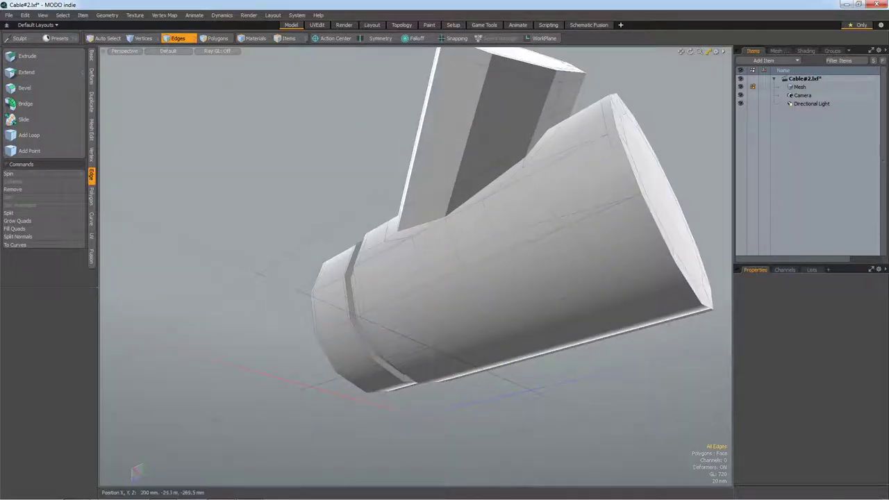
key("c")
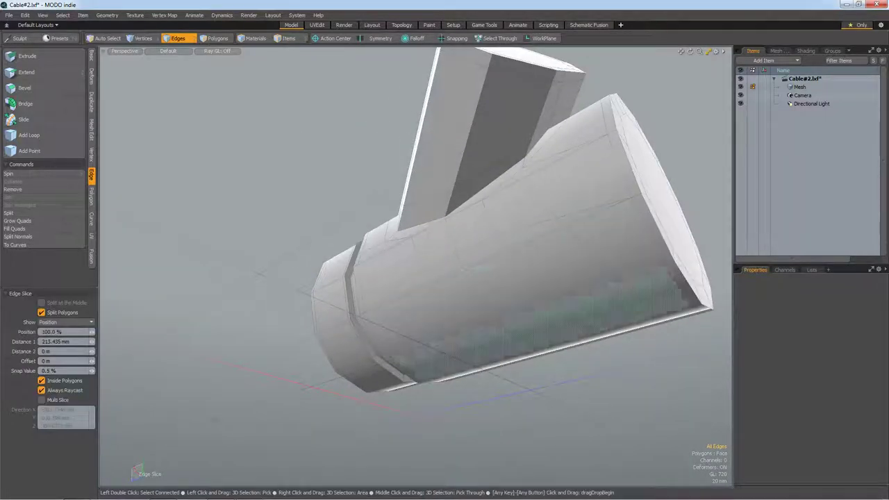
left_click_drag(690, 51, 702, 62)
key("a")
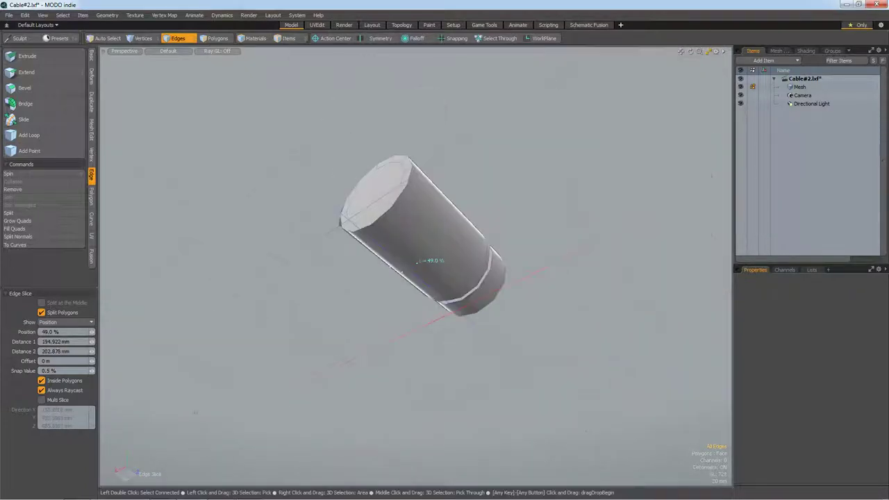
scroll(416, 262, "up", 5)
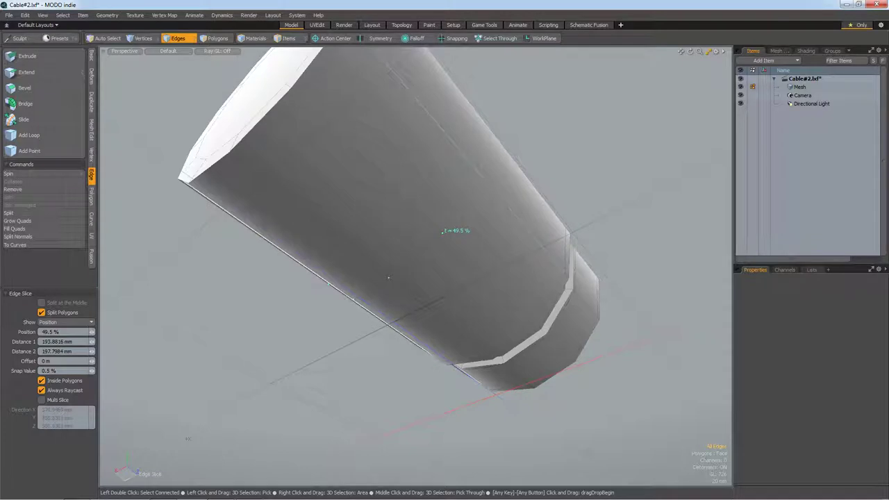
left_click_drag(488, 179, 439, 289, "alt")
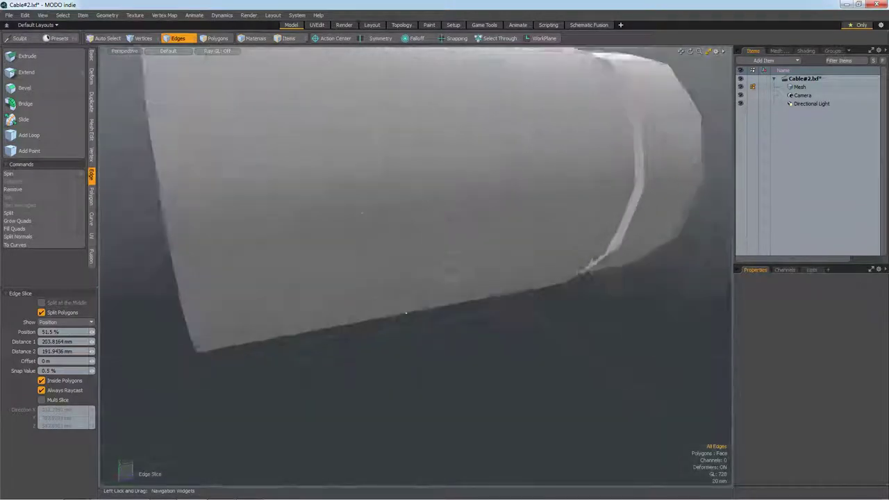
left_click(439, 289)
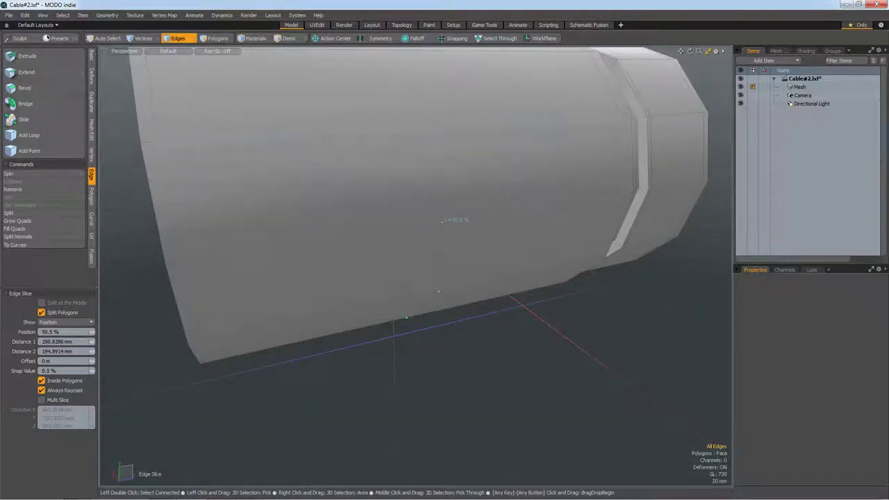
scroll(442, 223, "down", 3)
mouse_move(690, 51)
left_mouse_down()
mouse_move(709, 76)
mouse_move(445, 251)
left_mouse_up()
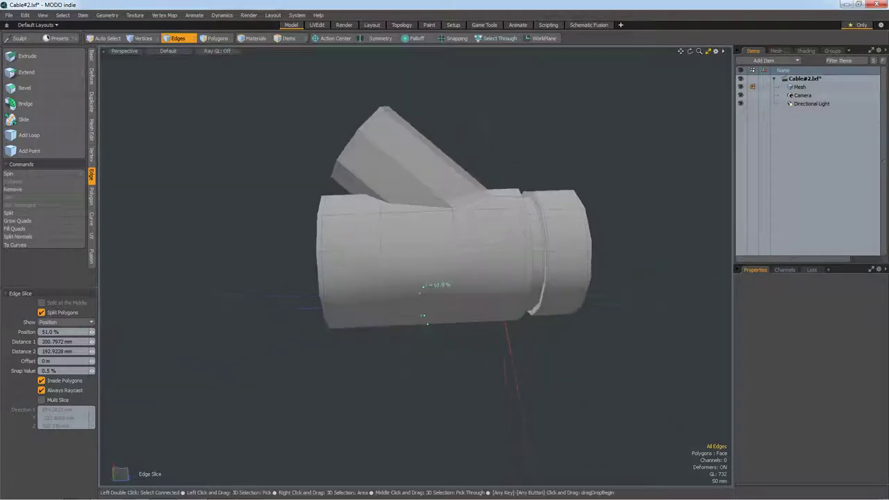
key("q")
scroll(445, 250, "up", 3)
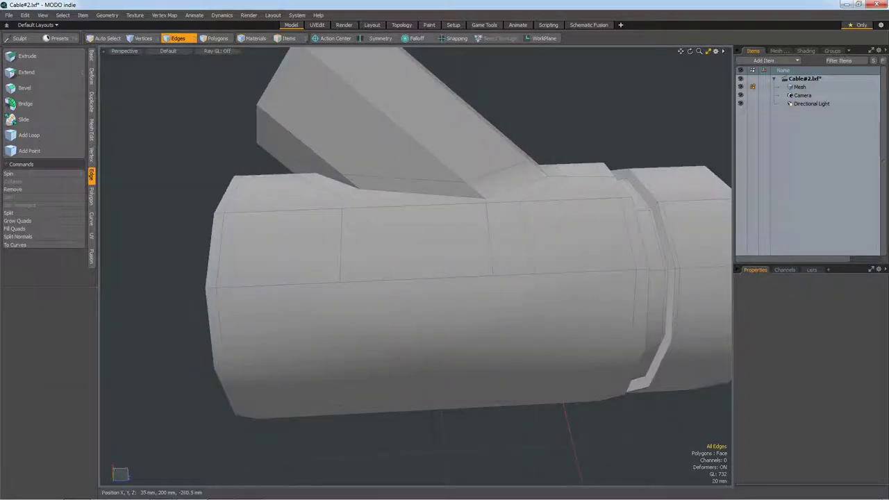
Step: Select two vertical edges and slice a new edge loop along the cylinder
left_click(490, 237, "shift")
left_click(526, 236, "shift")
key("alt+c")
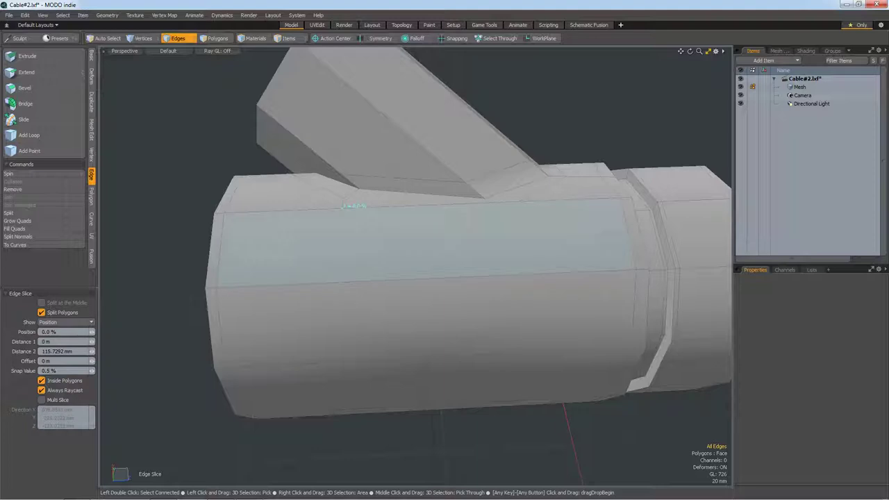
left_click(342, 251)
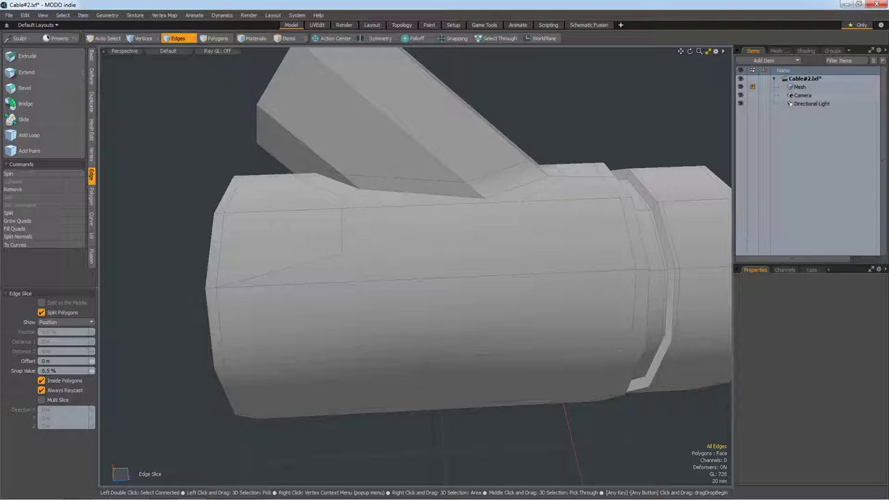
left_click_drag(520, 200, 538, 245)
key("space")
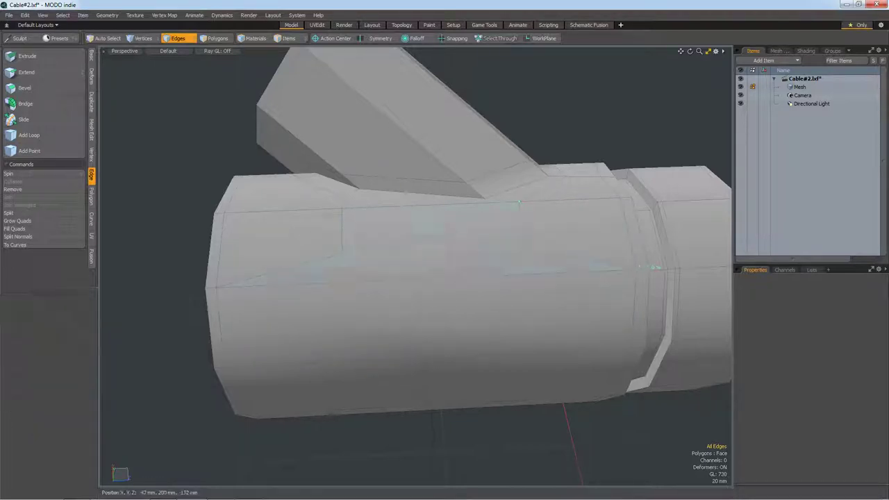
Step: Add further edge slices across the cylinder's side, the first at about 43%
key("alt+c")
left_click(493, 202)
left_click_drag(499, 201, 445, 247)
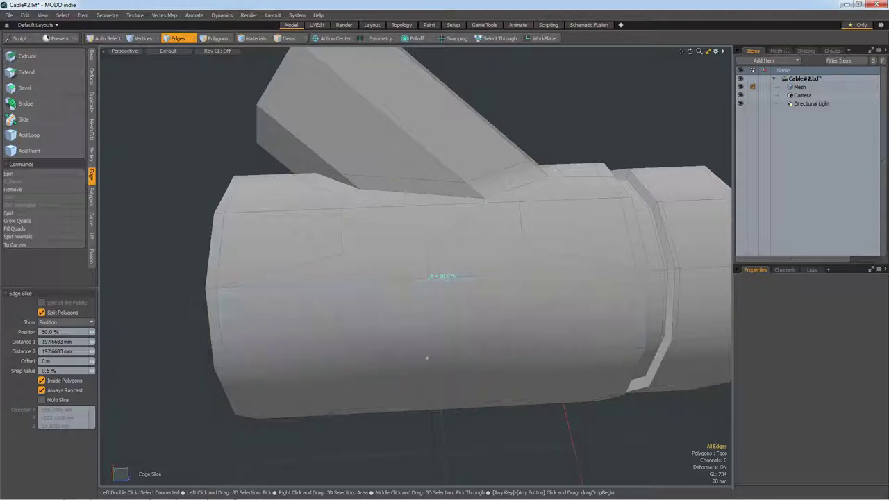
key("space")
key("alt+c")
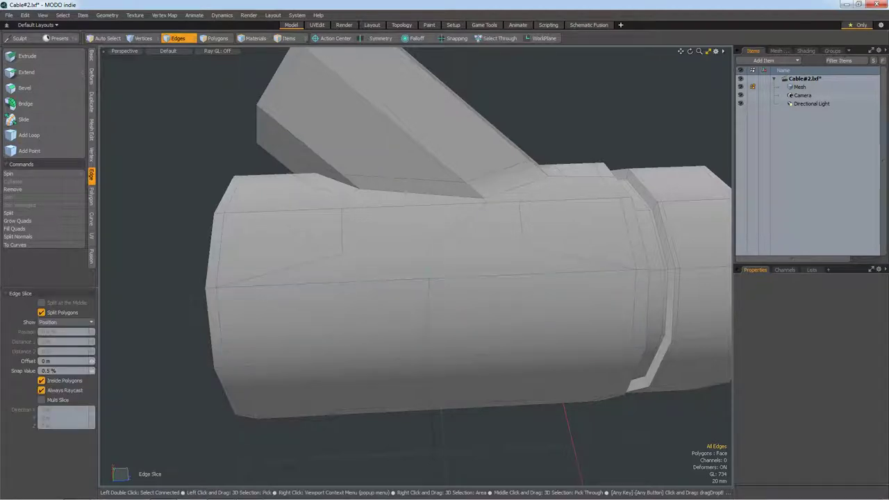
key("space")
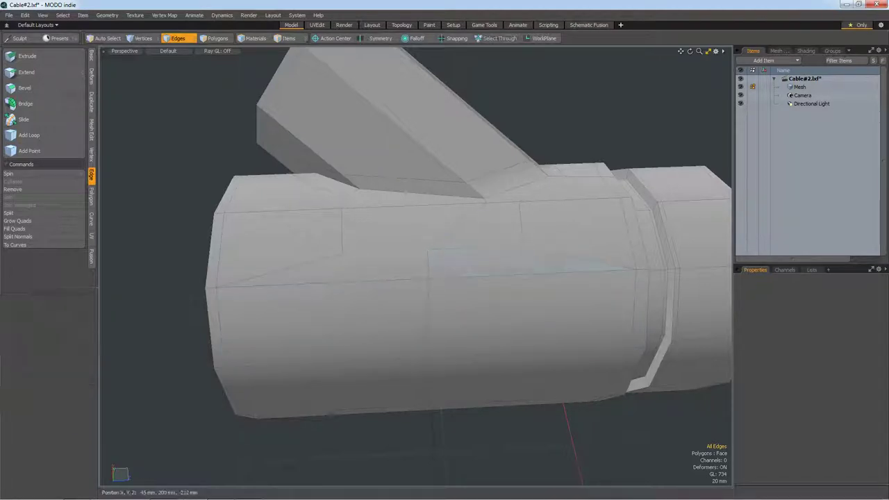
key("alt+c")
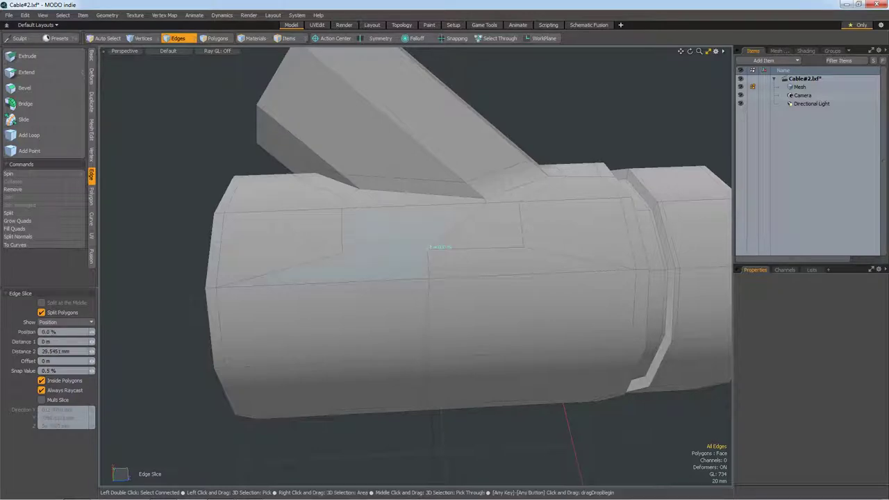
key("space")
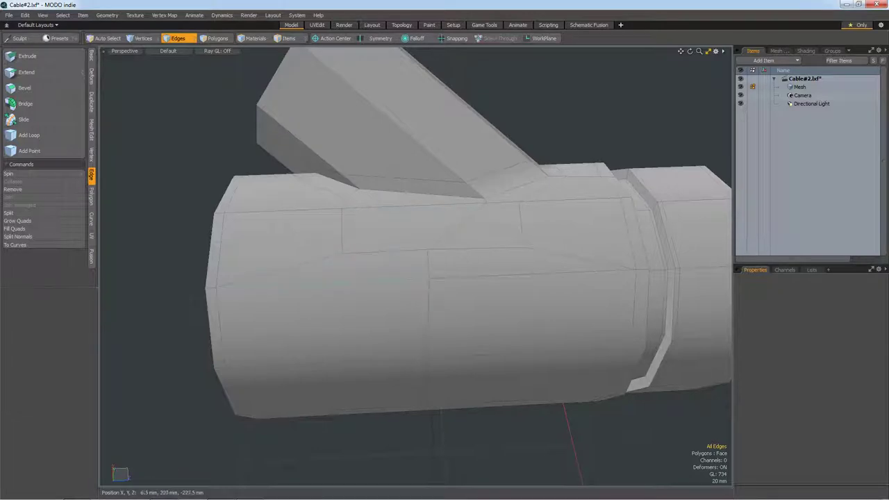
Step: Select all polygons and toggle Subdiv to smooth the connector
key("3")
key("ctrl+a")
key("Tab")
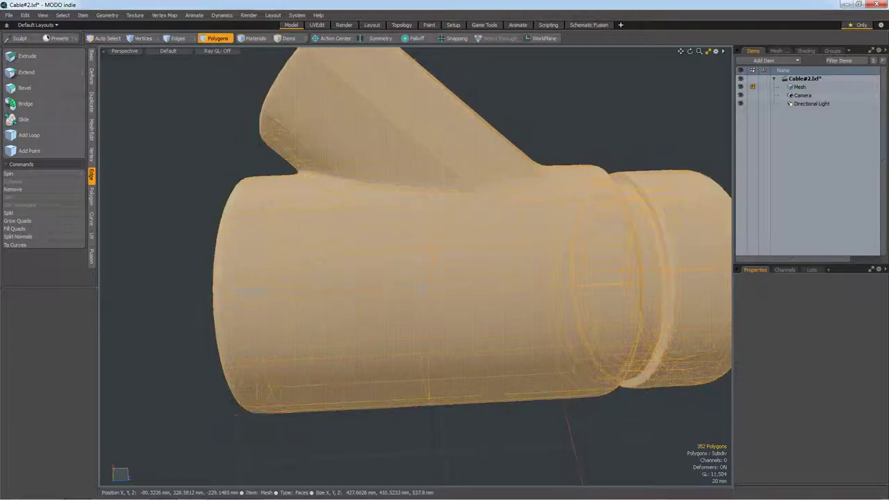
Step: Deselect the mesh and orbit around the smoothed connector to preview it
key("Escape")
scroll(472, 229, "down", 5)
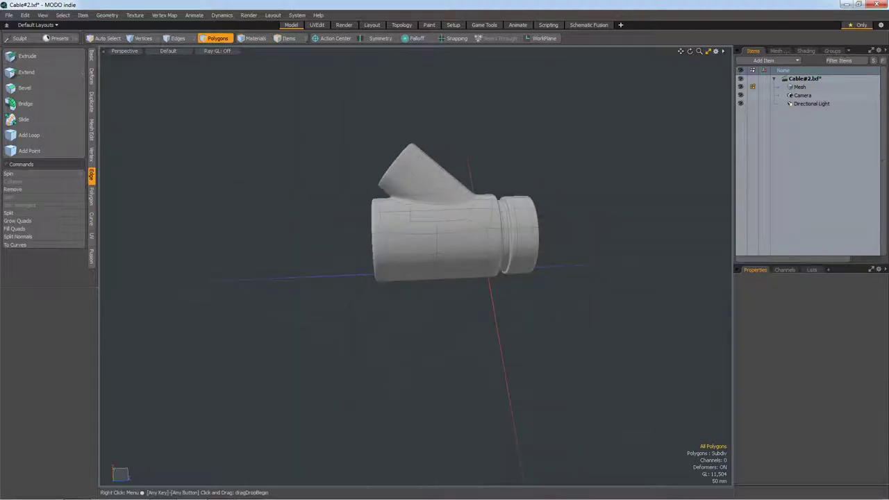
left_click_drag(690, 51, 690, 50)
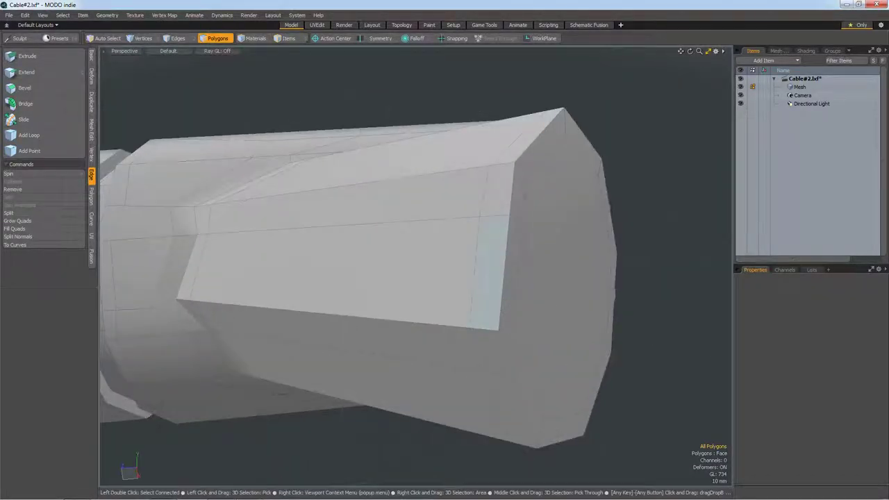
Step: Select edges on the connector's angled face and upper face
key("2")
left_click(503, 220)
key("w")
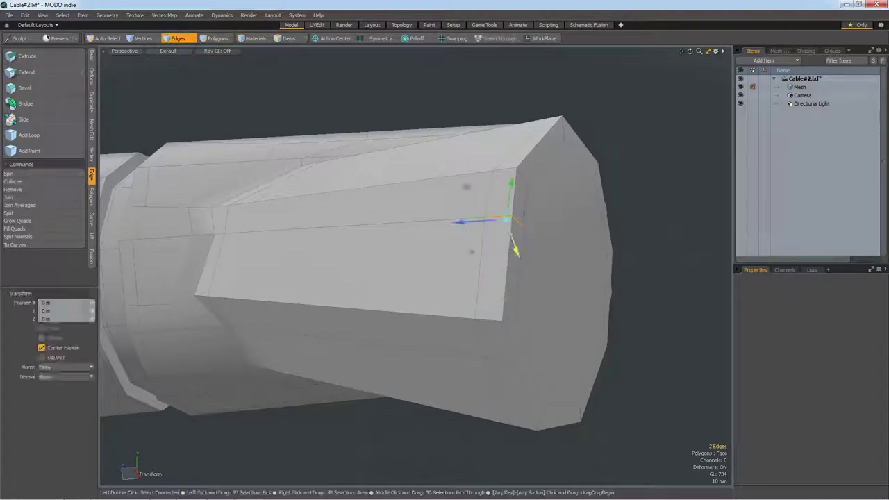
key("space")
left_click(354, 225)
Step: Slice new edges across the cylinder's end panel, then turn Subdiv on in Polygons mode
key("alt+c")
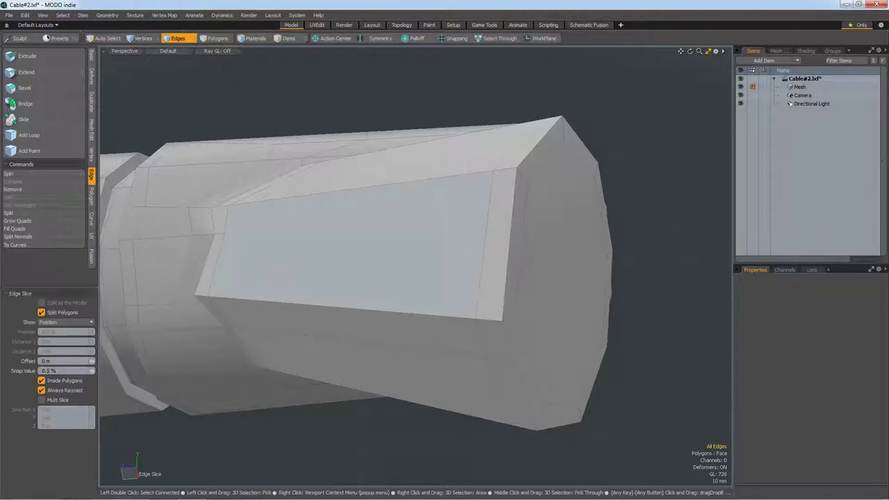
left_click(236, 231)
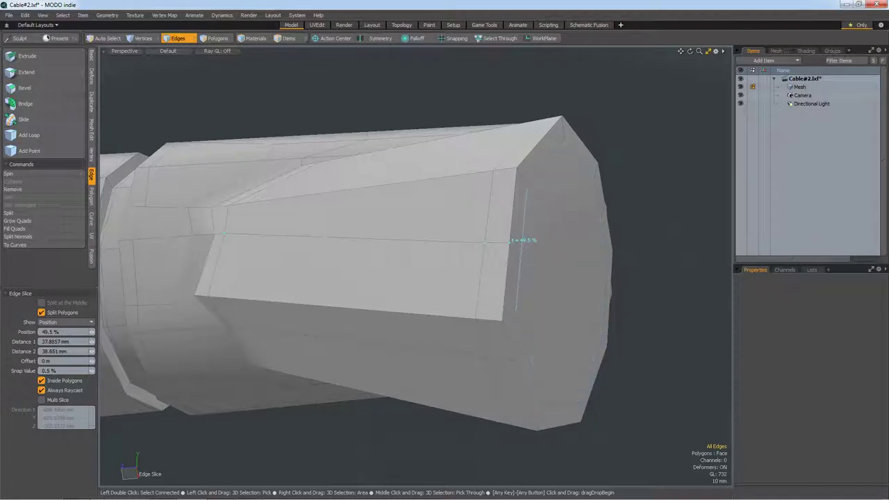
left_click_drag(526, 243, 417, 208, "alt")
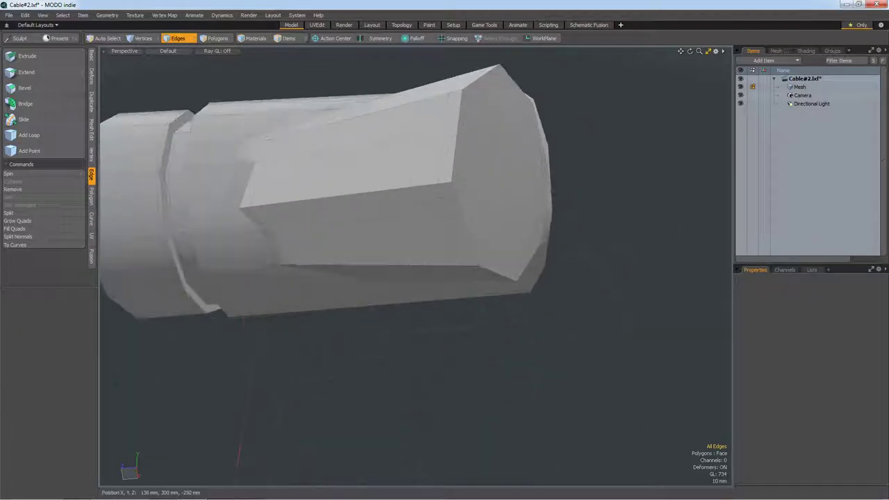
key("Up")
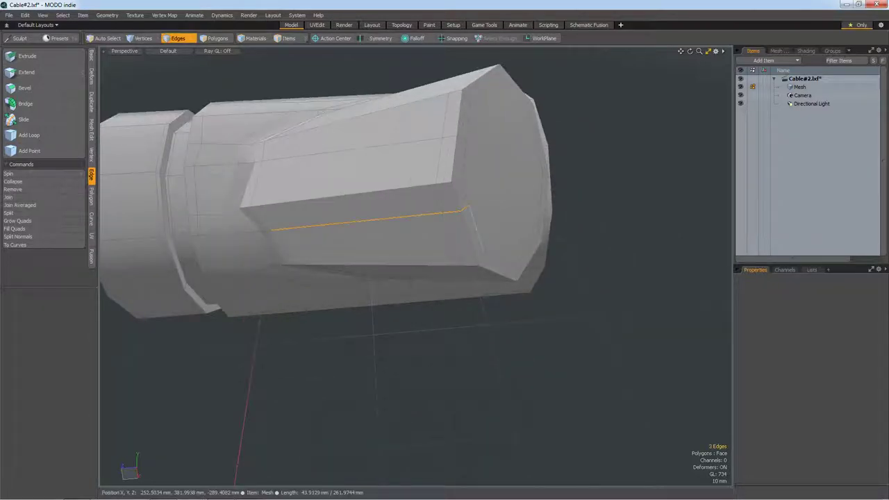
key("Escape")
key("alt+c")
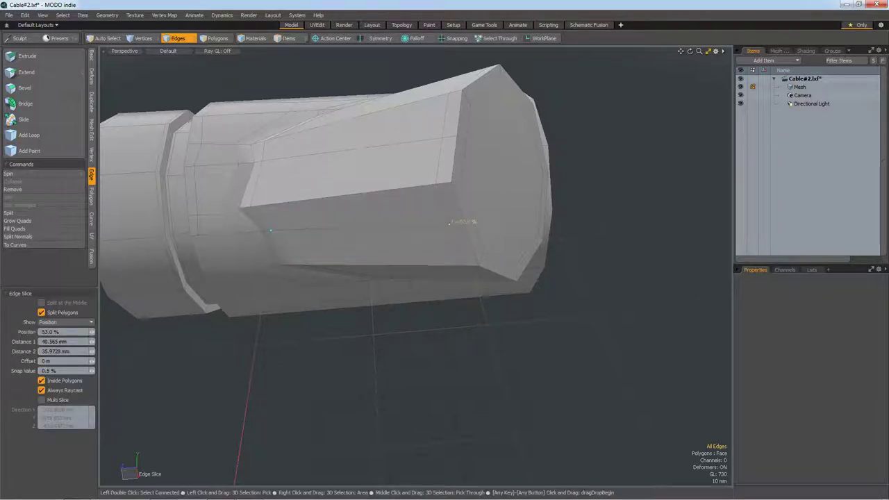
key("space")
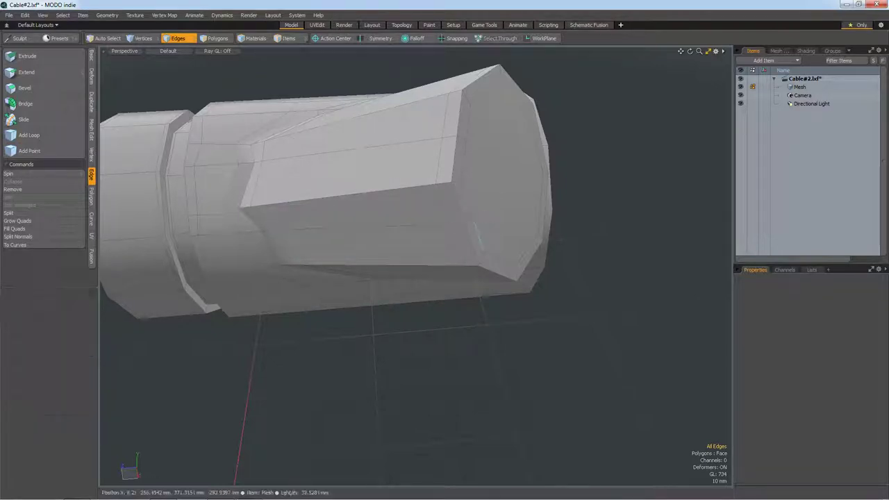
key("3")
key("Tab")
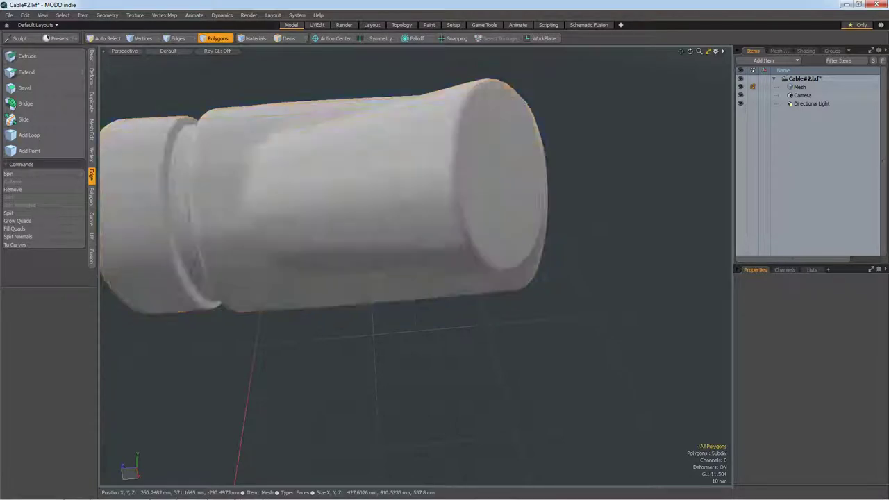
Step: Zoom in close on the cylinder end, then back out to see the whole fitting
left_click_drag(690, 52, 699, 98)
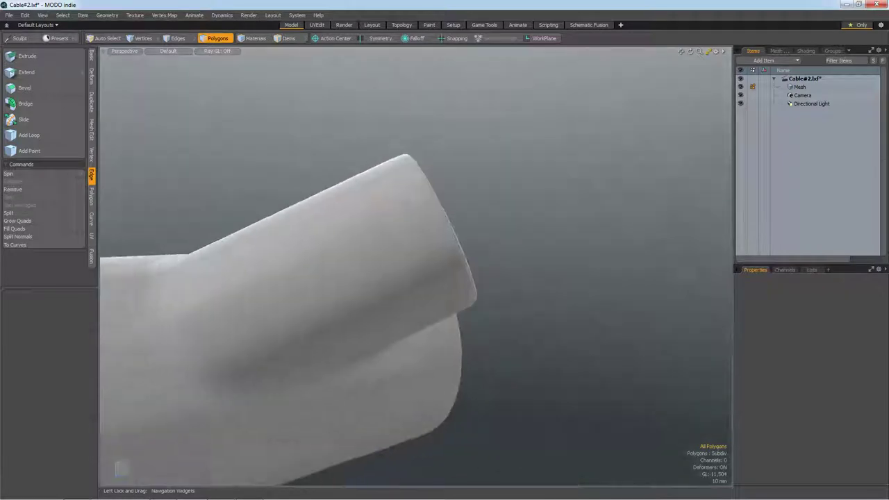
left_click_drag(698, 97, 699, 62)
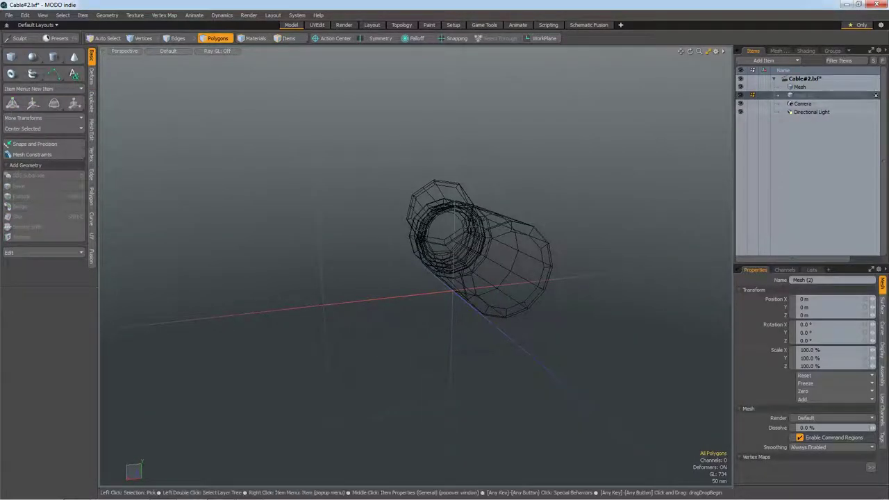
Step: Paste both end faces into Mesh (2), delete the smaller one, and check its vertices
left_click(354, 166, "shift")
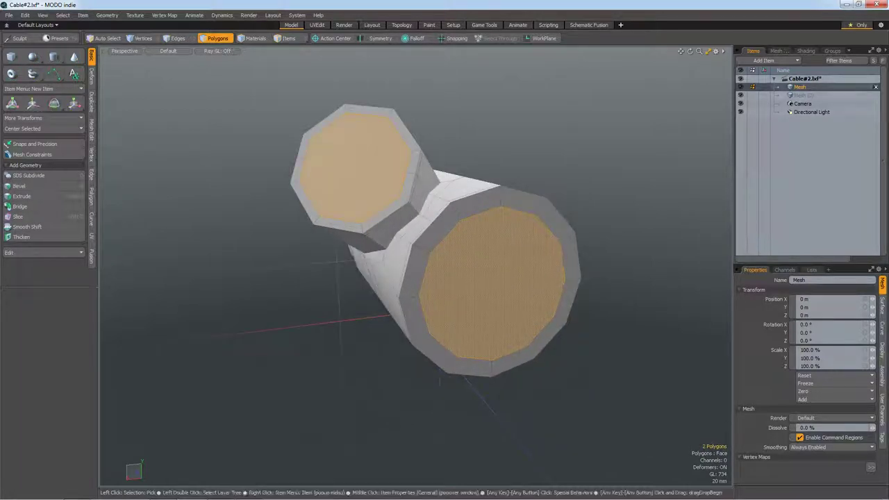
left_click(799, 95)
key("ctrl+v")
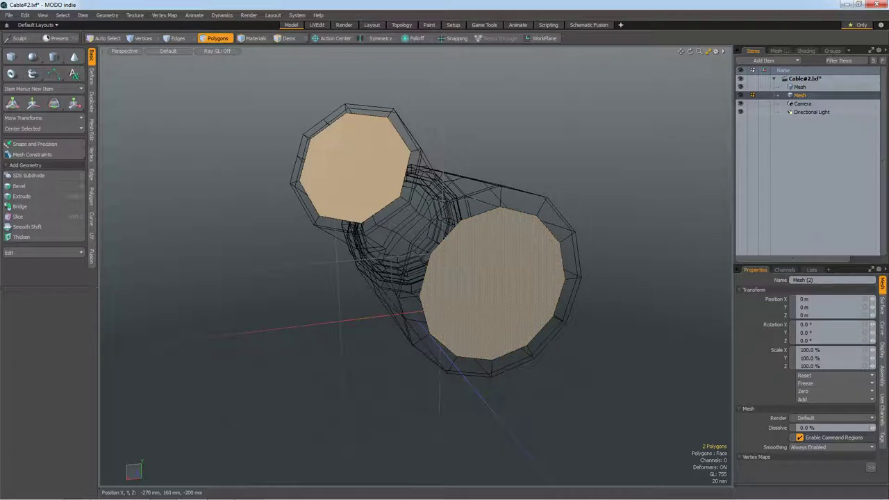
scroll(416, 243, "down", 2)
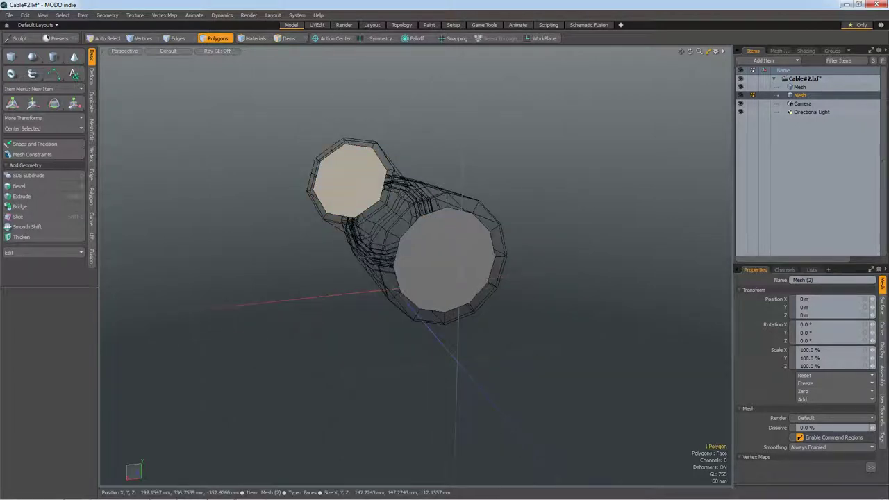
key("Delete")
key("1")
right_click_drag(317, 285, 459, 427)
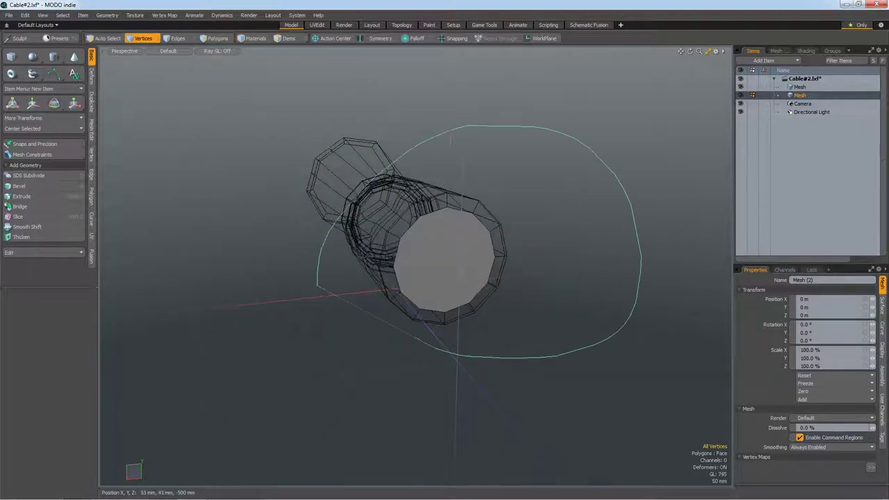
scroll(444, 257, "up", 1)
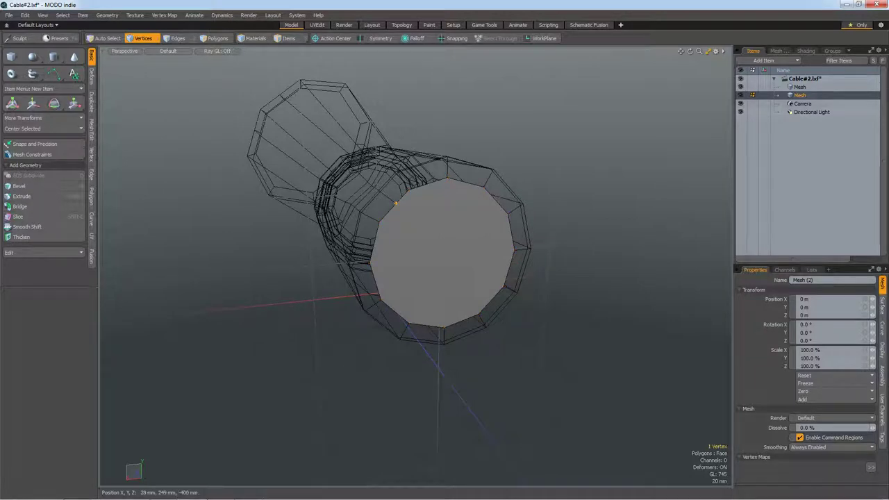
left_click(417, 389)
scroll(417, 236, "down", 3)
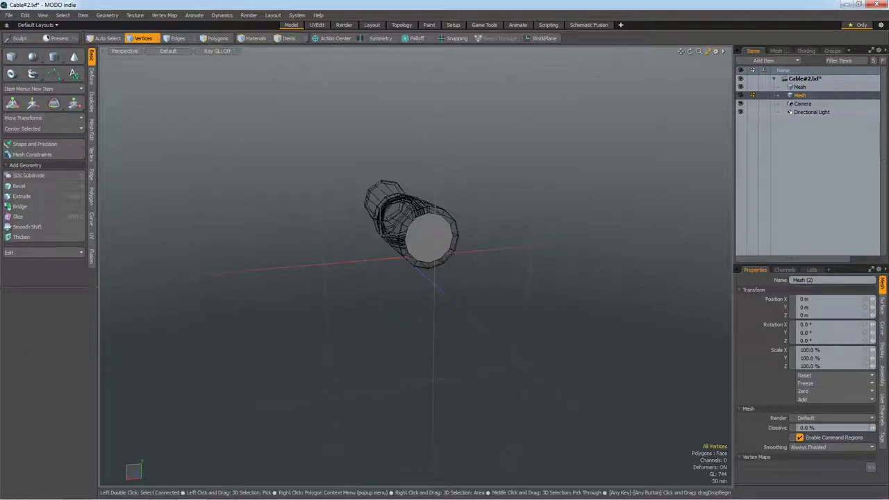
Step: Draw a flat box plane over the connector in Front view
key("KP_7")
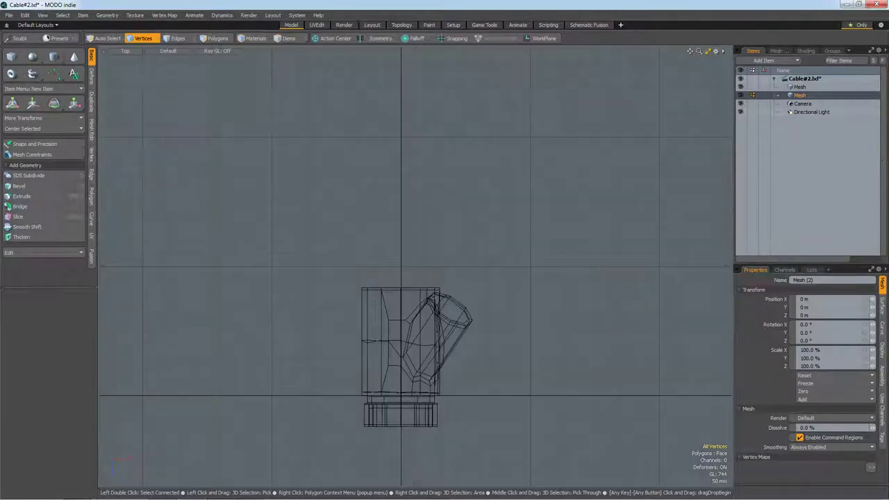
scroll(417, 264, "down", 2)
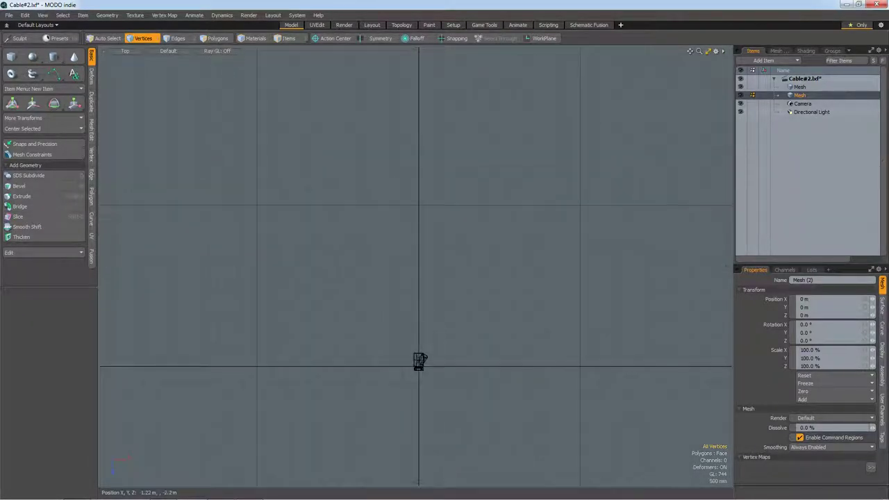
key("KP_1")
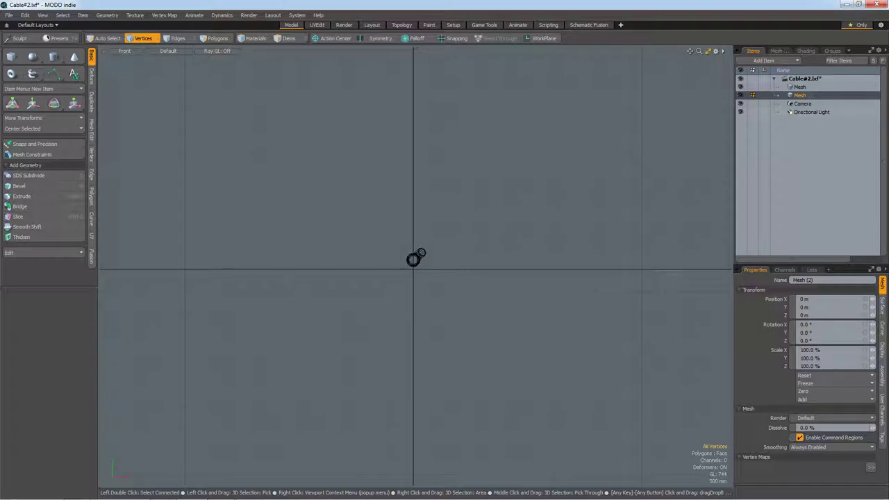
scroll(414, 258, "up", 1)
scroll(414, 259, "up", 2)
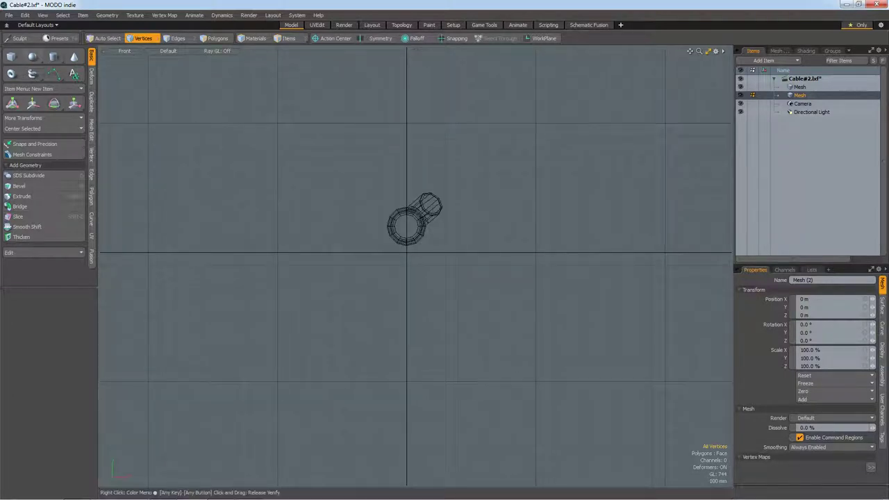
left_click(11, 56)
key("3")
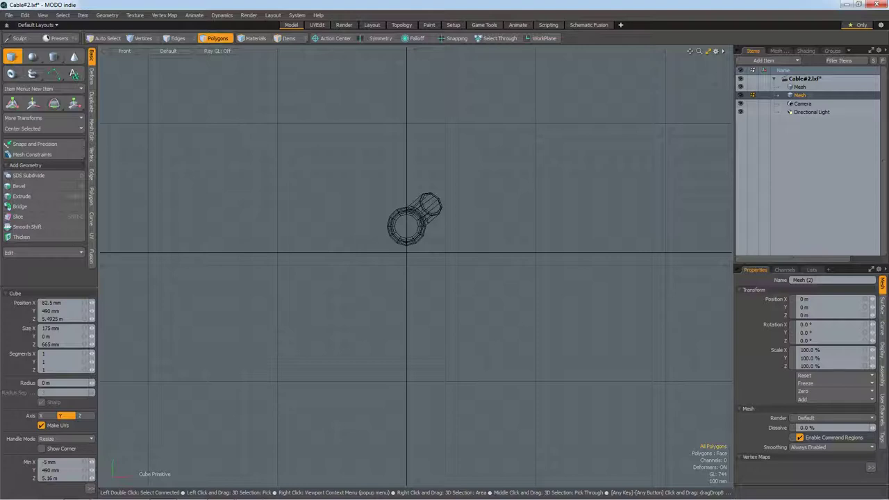
mouse_move(365, 154)
left_mouse_down()
mouse_move(394, 258)
mouse_move(460, 298)
mouse_move(452, 300)
left_mouse_up()
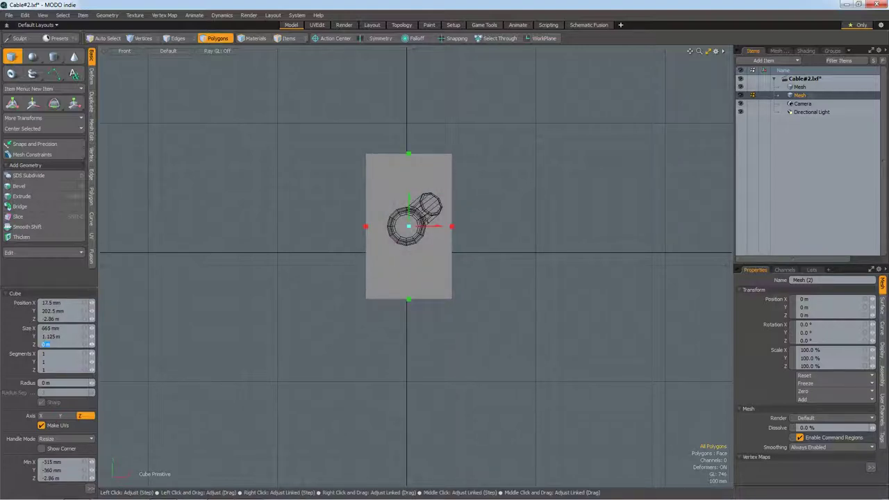
key("space")
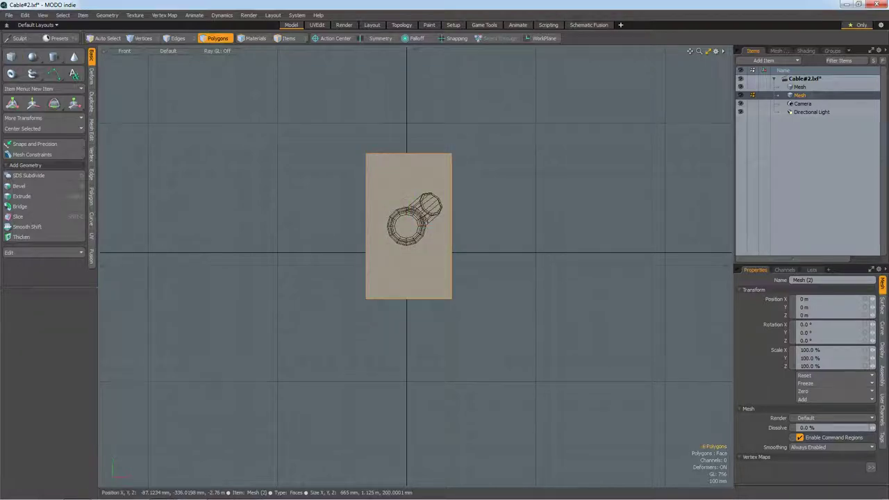
Step: In Top view, move the plane along Z to about -4.2 m and select it
key("KP_7")
key("w")
left_click_drag(381, 108, 381, 316)
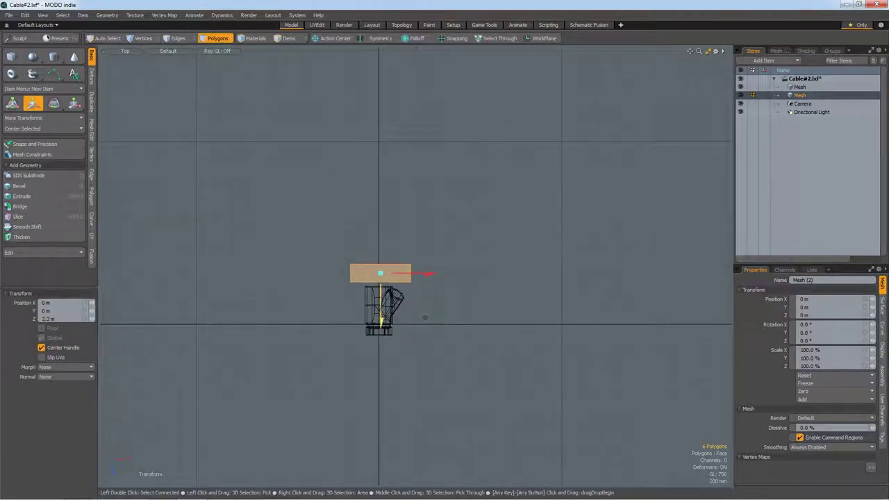
key("space")
scroll(408, 354, "down", 2)
key("w")
left_click_drag(392, 357, 392, 164)
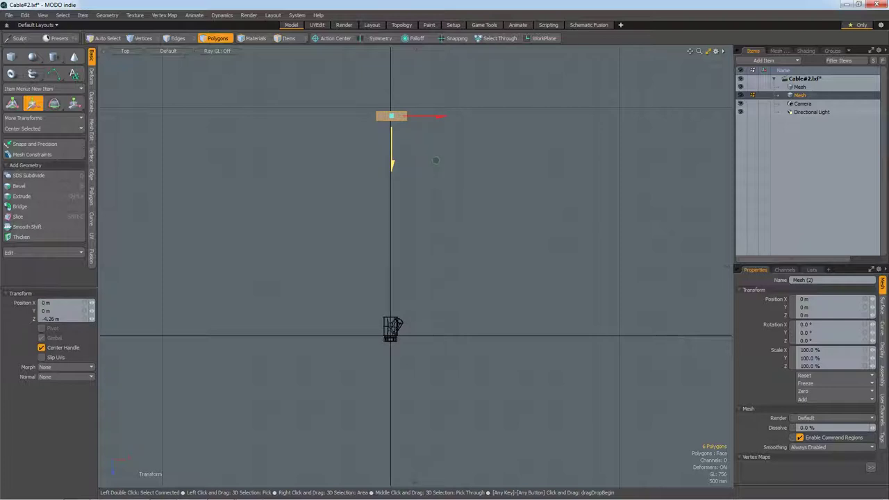
left_click_drag(436, 159, 436, 167)
key("q")
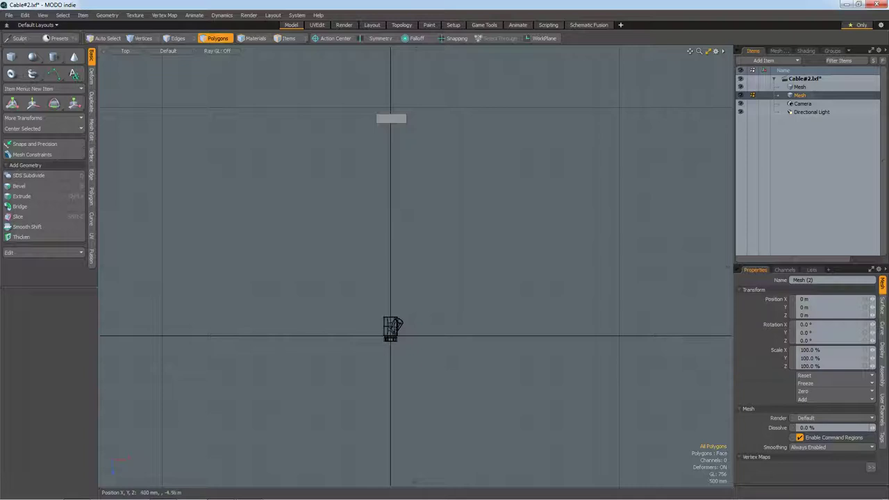
double_click(391, 118)
Step: Cut the plane out of Mesh (2) and paste it into the first Mesh layer
key("ctrl+x")
left_click(800, 87)
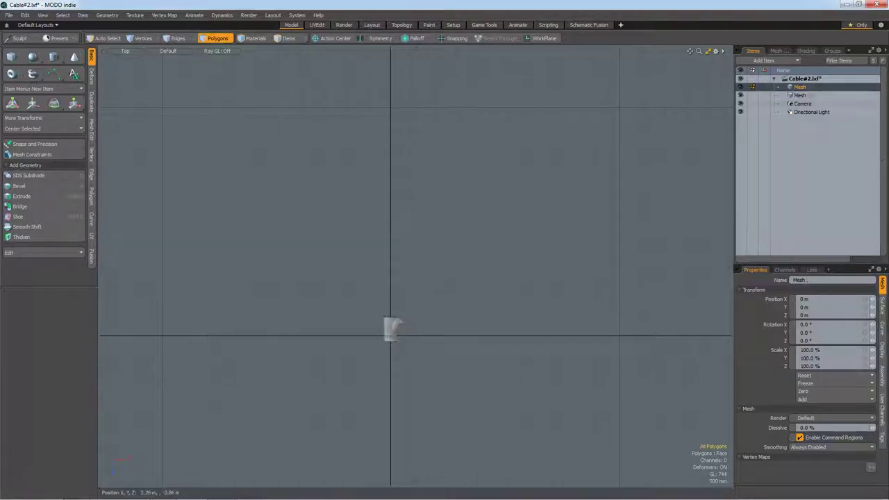
key("ctrl+v")
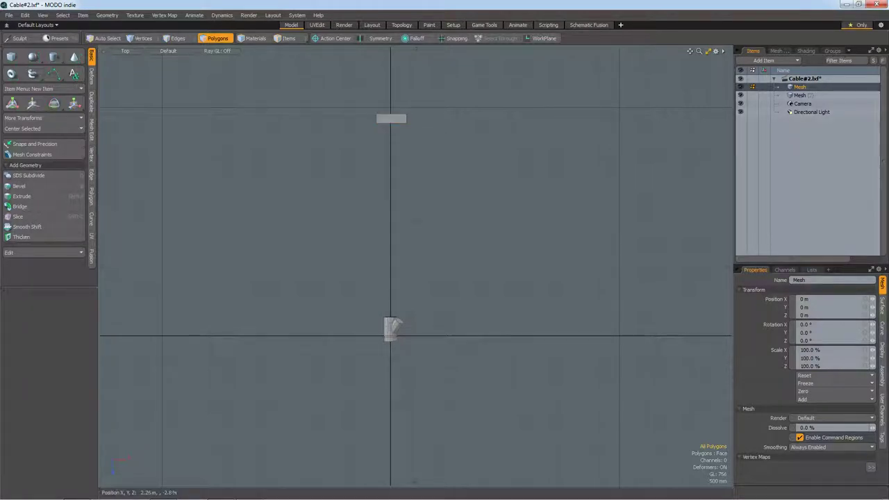
left_click(799, 95)
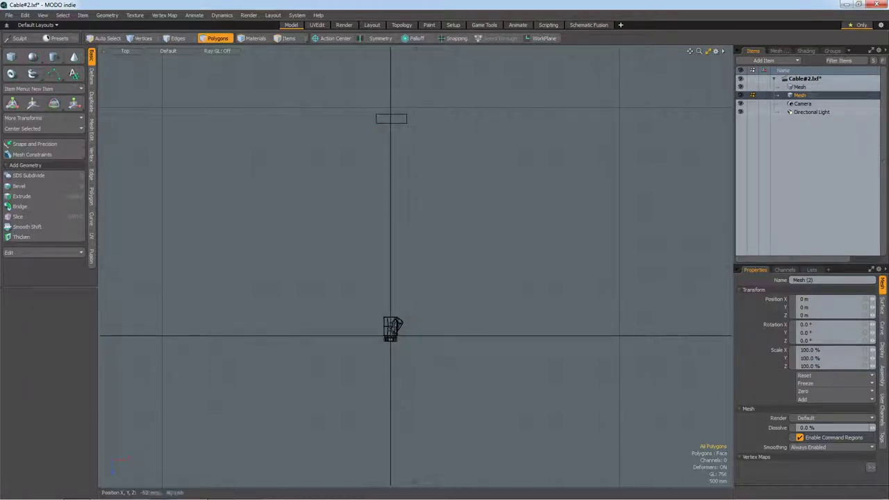
scroll(355, 234, "up", 3)
scroll(354, 235, "down", 3)
scroll(354, 234, "down", 1)
scroll(354, 235, "up", 1)
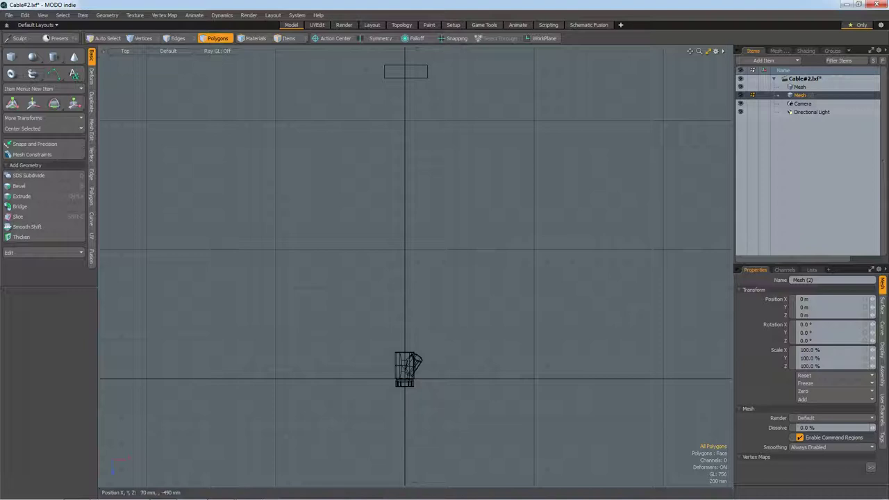
scroll(408, 350, "up", 2)
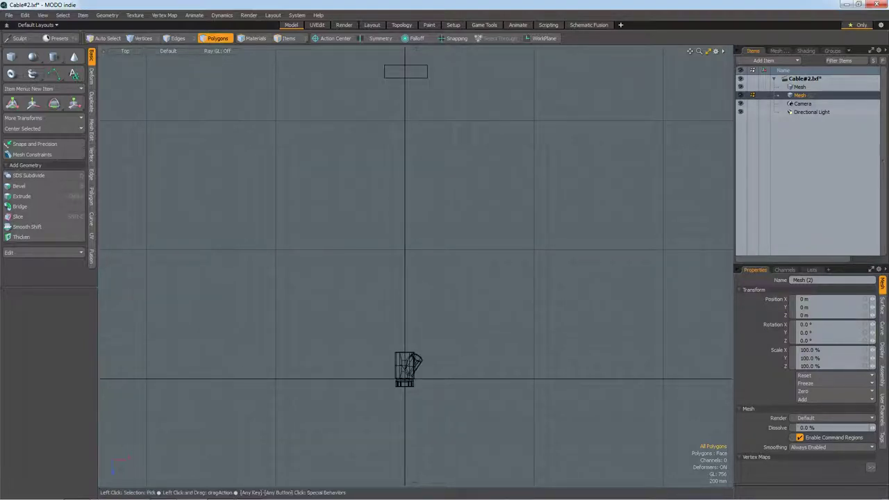
Step: In side view, select the whole connector mesh and rotate it about X
left_click(799, 87)
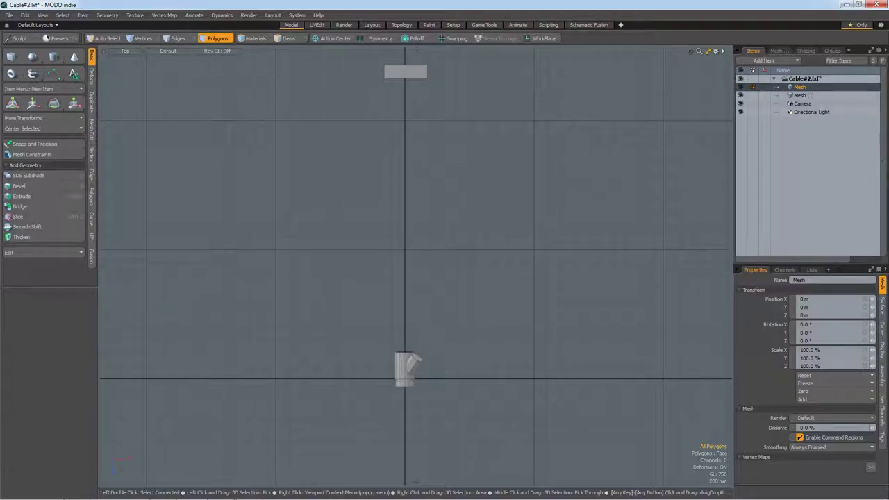
key("KP_1")
key("KP_3")
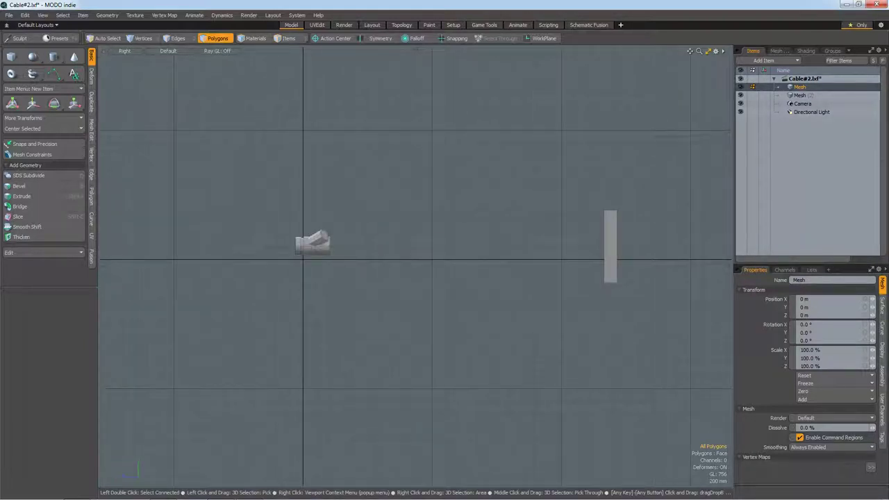
key("shift+a")
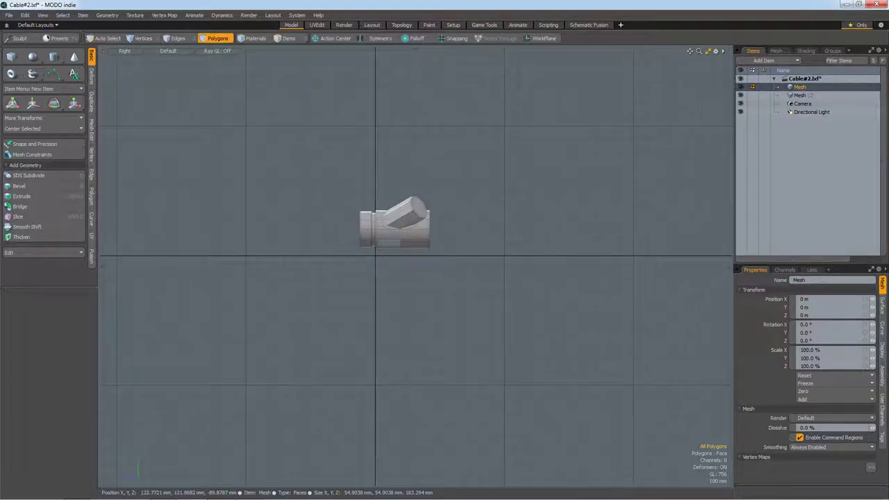
double_click(393, 243)
key("e")
left_click_drag(417, 229, 433, 239)
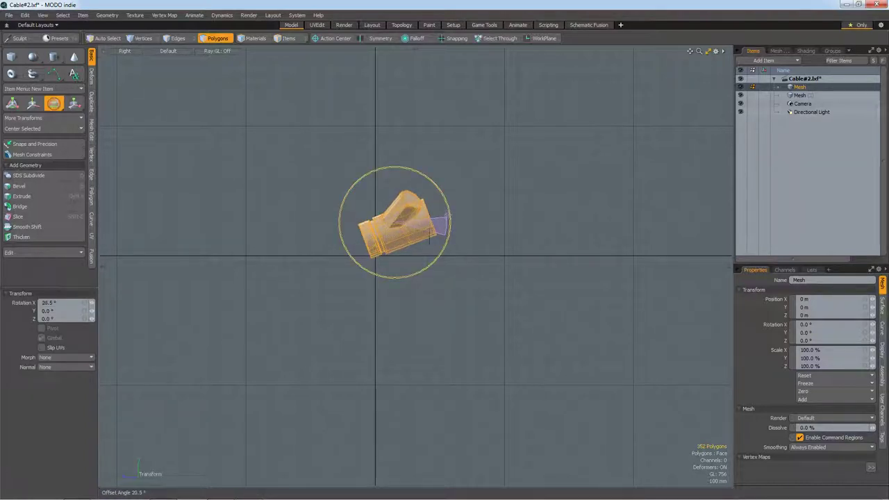
Step: Rotate the connector mesh 25° about X
left_click(49, 303)
type("25")
key("Return")
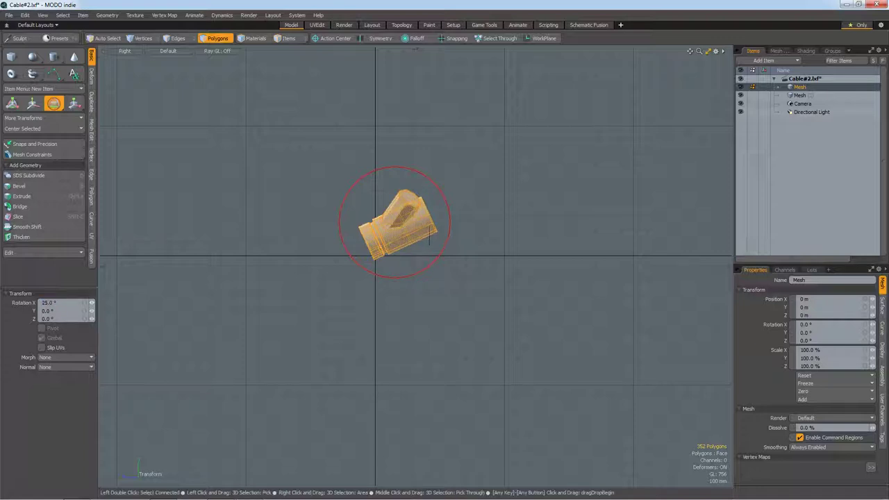
scroll(387, 204, "down", 3)
scroll(479, 172, "up", 2)
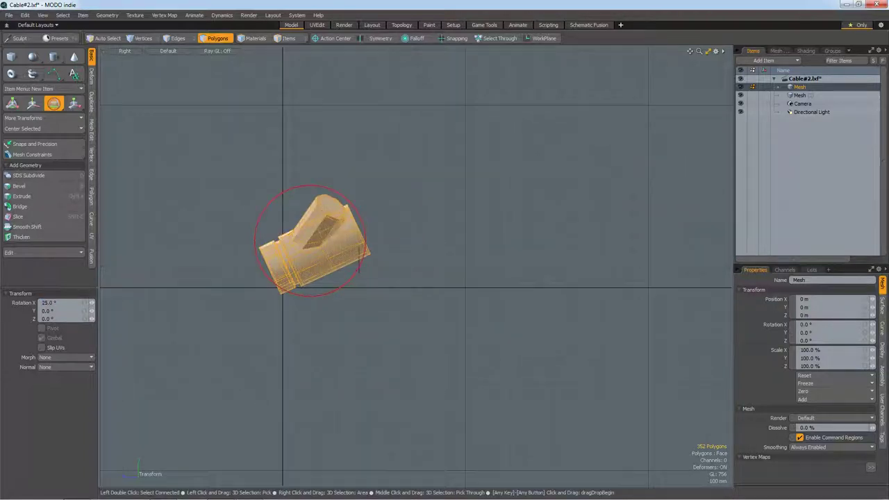
key("space")
scroll(540, 165, "down", 2)
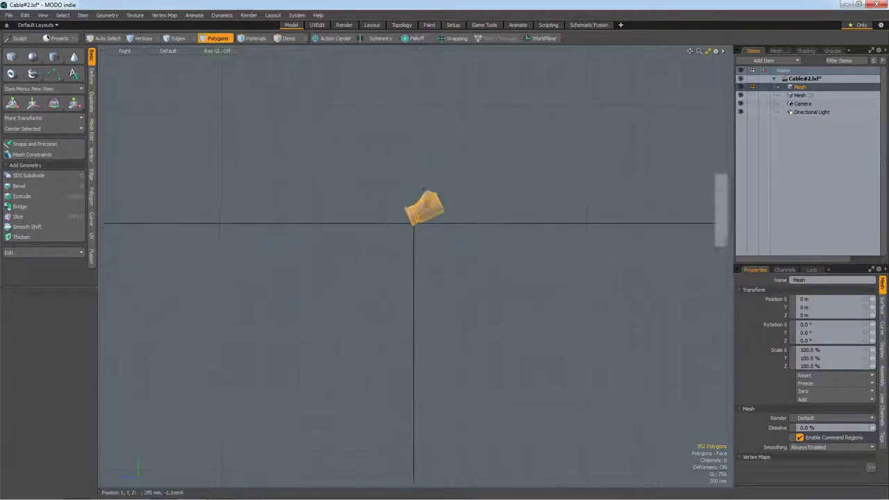
scroll(440, 207, "up", 2)
Step: Rotate the connector a further 10° about X and fine-tune its tilt
key("e")
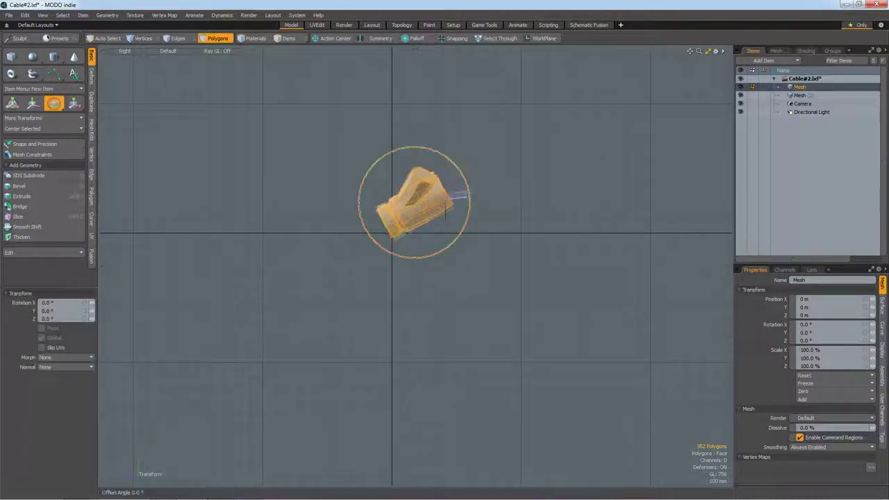
left_click(47, 303)
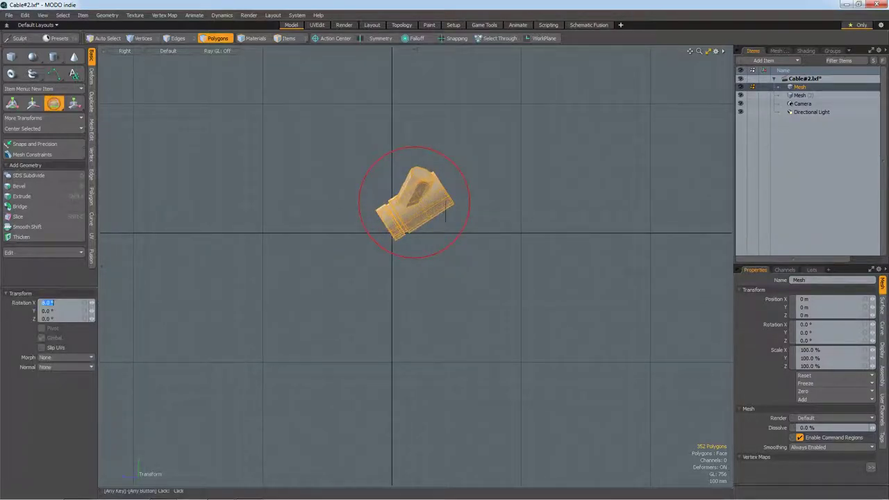
type("10")
key("Return")
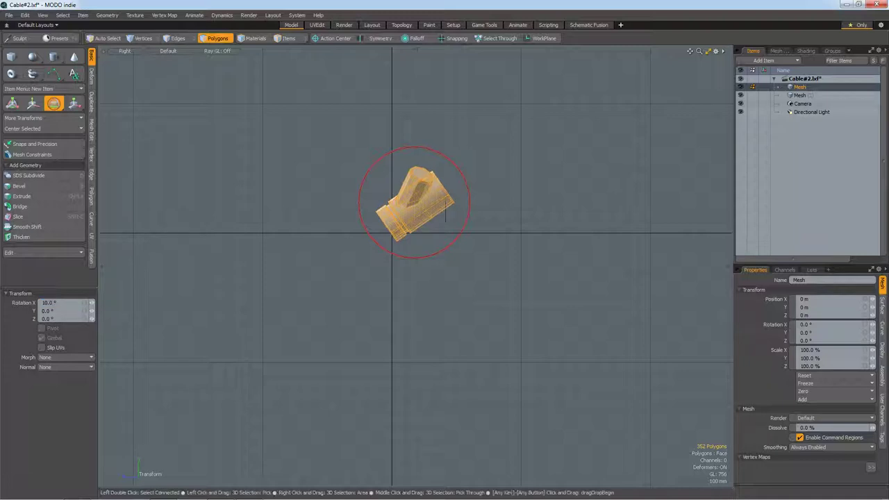
scroll(322, 198, "down", 2)
scroll(323, 200, "up", 2)
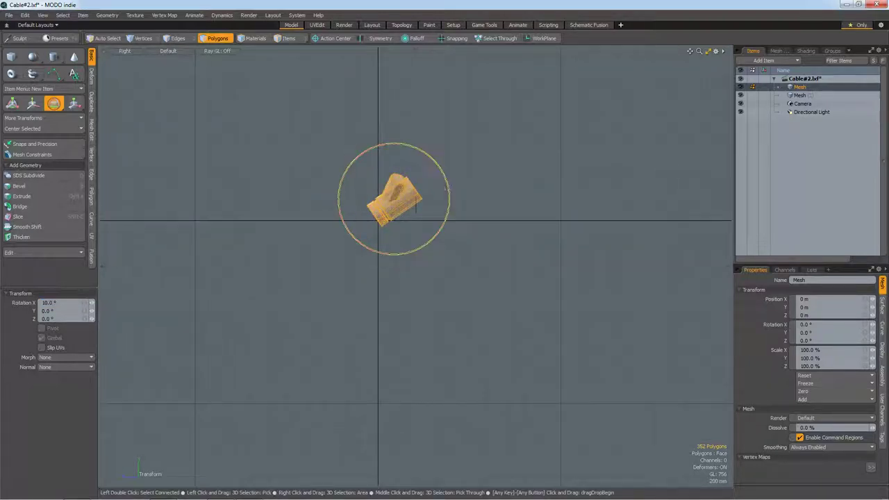
left_click_drag(449, 185, 452, 189)
key("space")
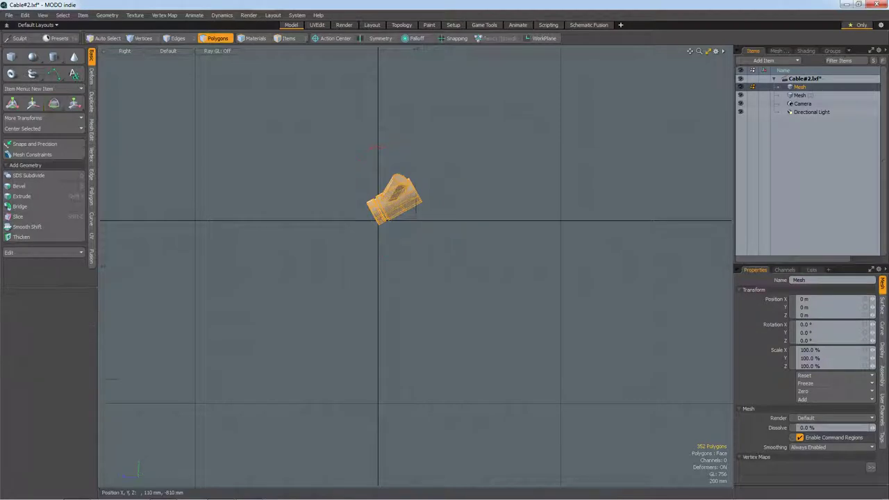
Step: Frame the scene in Perspective and make Mesh (2) the active item
key("0")
key("a")
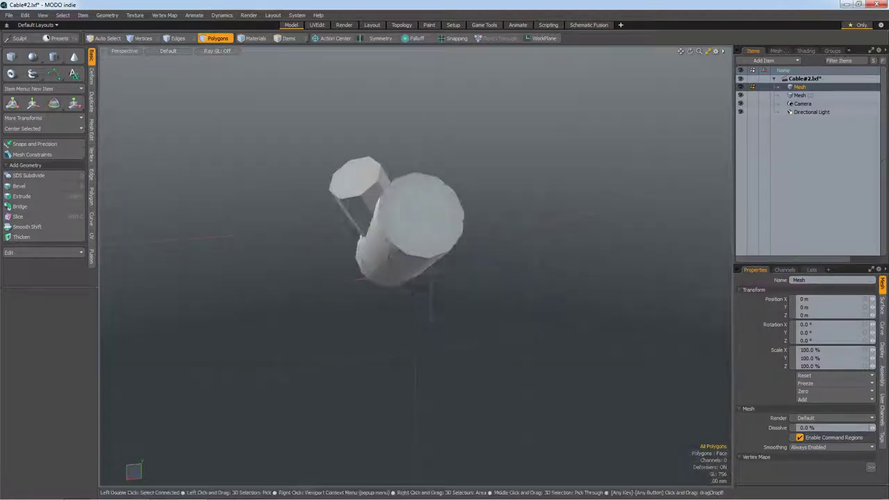
left_click(801, 95)
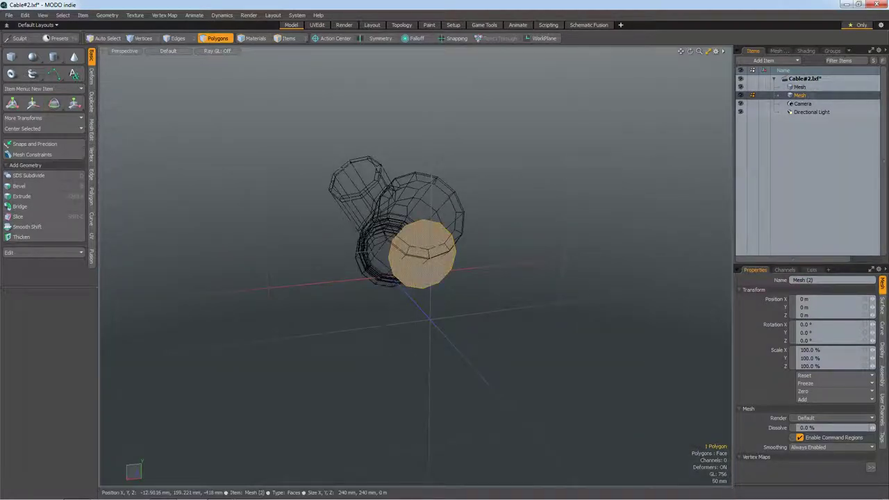
left_click(800, 86)
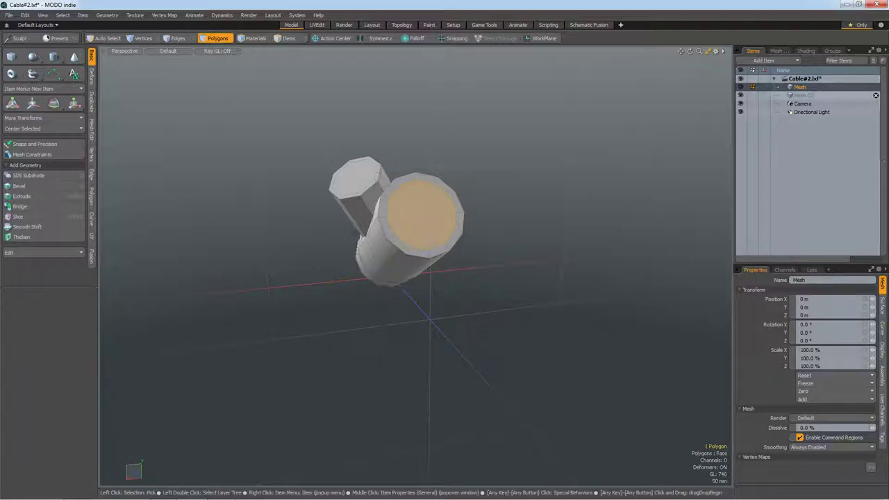
left_click(800, 95)
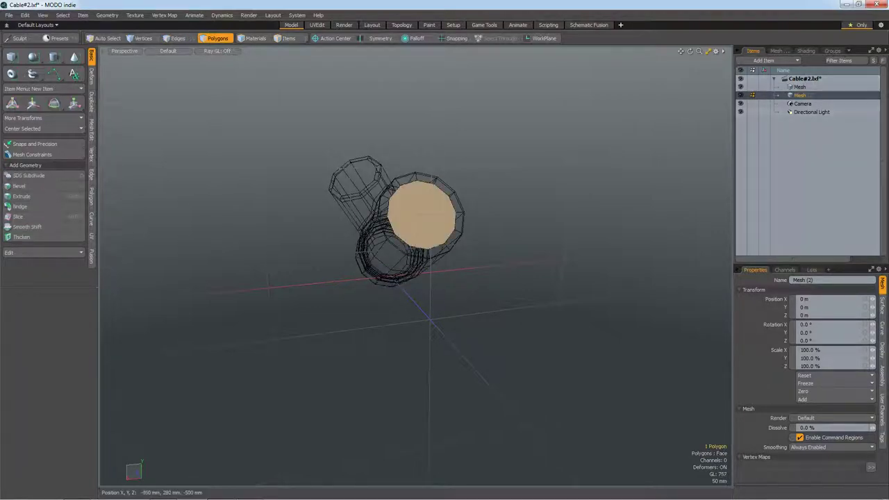
Step: Switch to Vertices mode and the side-on Right view for drawing a curve
key("1")
key("a")
key("Escape")
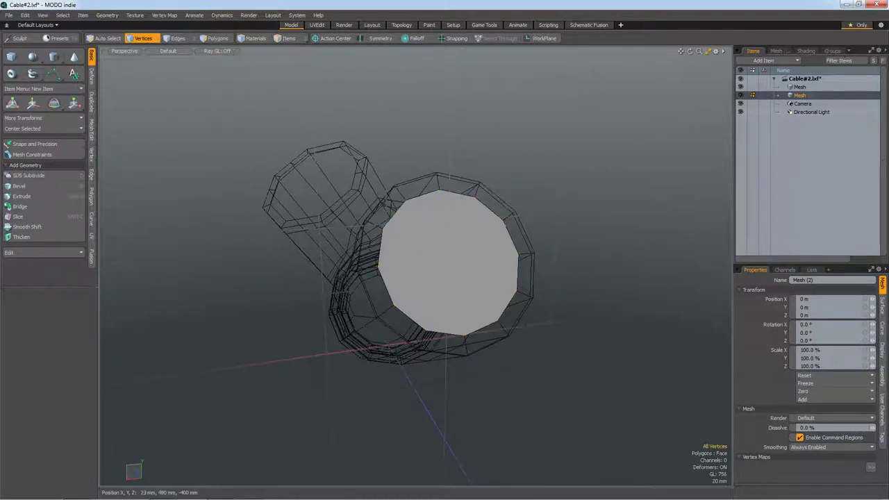
key("a")
key("KP_3")
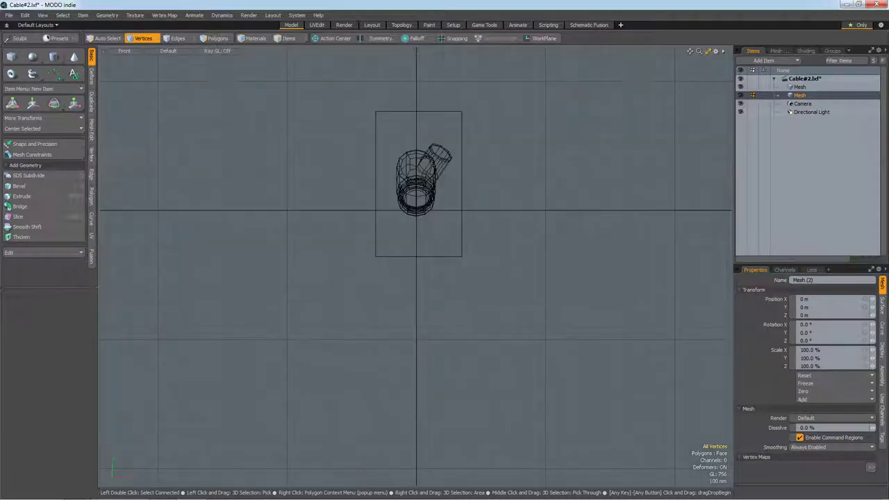
scroll(341, 132, "down", 5)
scroll(340, 132, "up", 3)
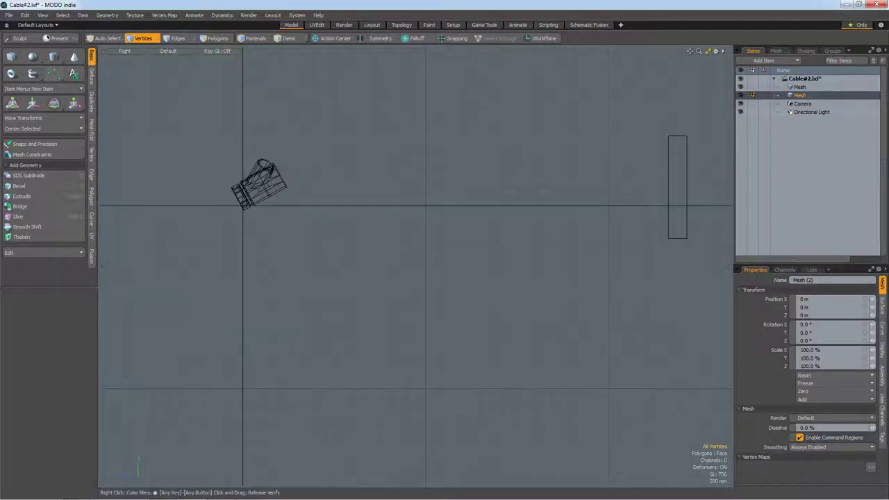
left_click(54, 73)
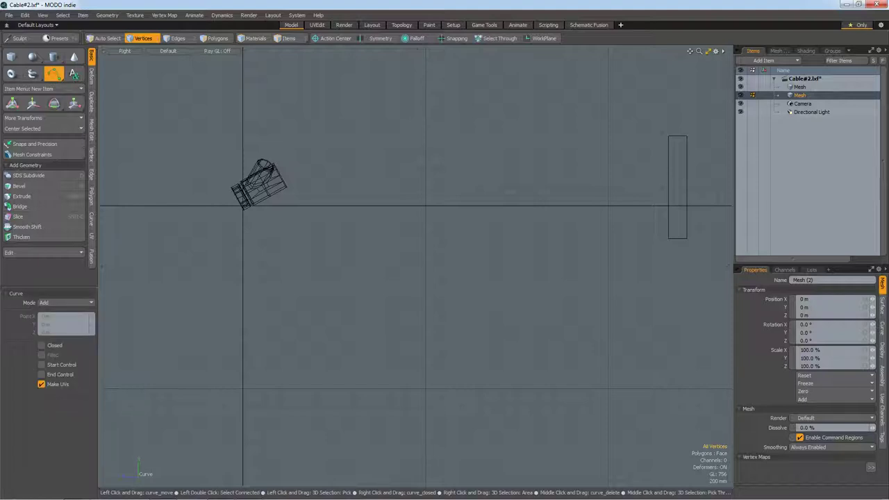
Step: Place six curve points from the connector, dipping down and climbing to the rectangle
left_click(280, 173)
left_click(350, 152)
left_click(442, 229)
left_click(598, 254)
left_click(640, 223)
left_click(662, 185)
Step: Drag the curve points to smooth the S-bend and pull the end point up-left
left_click(311, 159)
left_click_drag(349, 152, 384, 153)
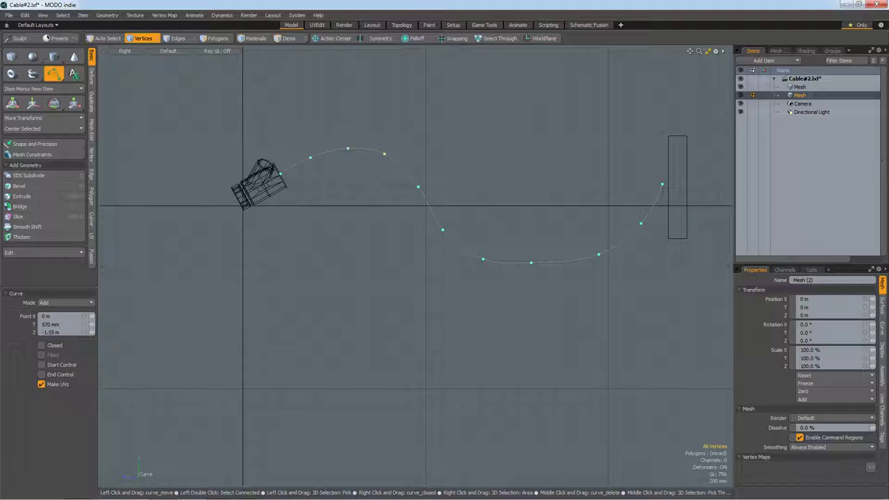
left_click_drag(417, 187, 414, 185)
left_click_drag(442, 229, 438, 223)
left_click_drag(482, 259, 478, 257)
left_click_drag(531, 263, 535, 260)
mouse_move(598, 255)
left_mouse_down()
mouse_move(637, 215)
mouse_move(619, 202)
left_mouse_up()
left_click_drag(662, 184, 630, 167)
Step: Fine-tune the middle and bottom curve points, then finish the curve
left_click_drag(414, 185, 416, 182)
left_click_drag(438, 223, 443, 222)
left_click_drag(590, 238, 584, 233)
left_click_drag(619, 202, 611, 199)
left_click(630, 166)
left_click_drag(481, 257, 485, 258)
left_click_drag(443, 222, 446, 222)
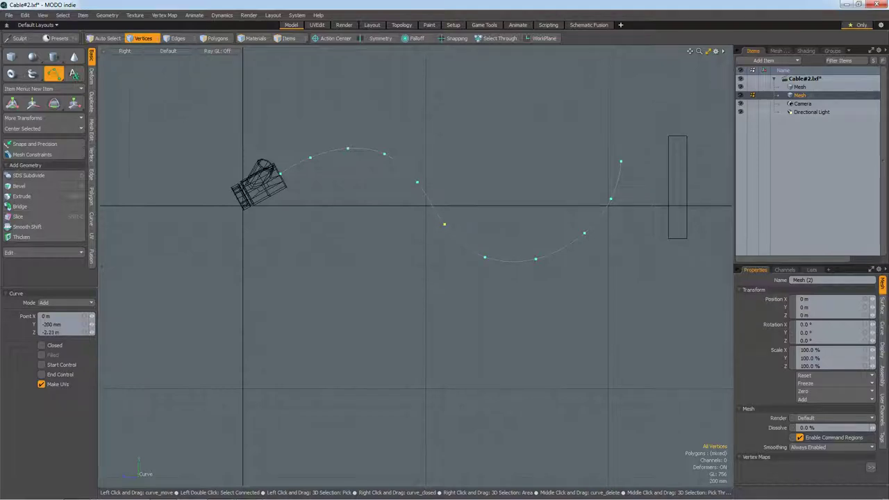
scroll(471, 285, "down", 3)
scroll(471, 285, "up", 3)
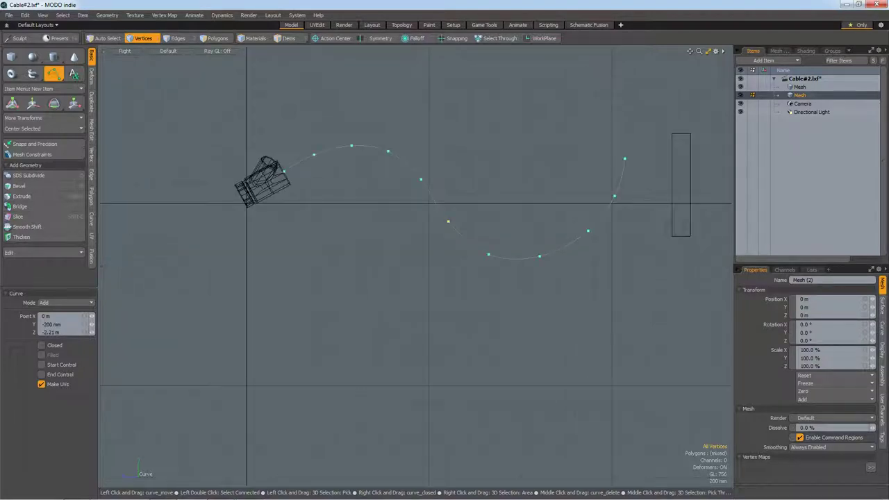
key("space")
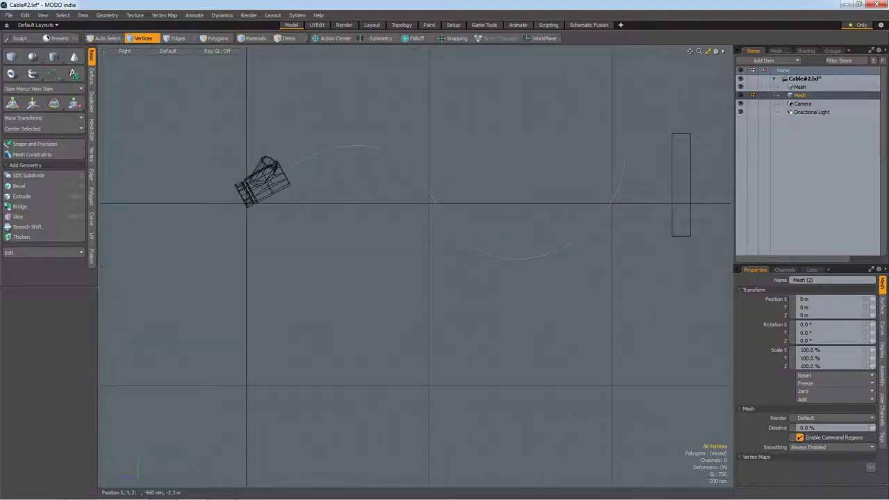
Step: Select the S-curve in Polygons mode and inspect it from Perspective, Front and Right views
key("3")
left_click(514, 258)
key("0")
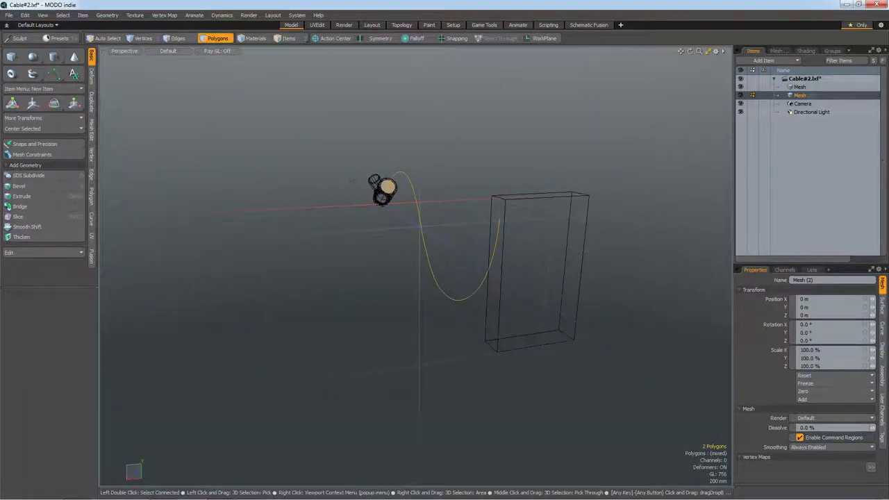
key("KP_1")
key("KP_3")
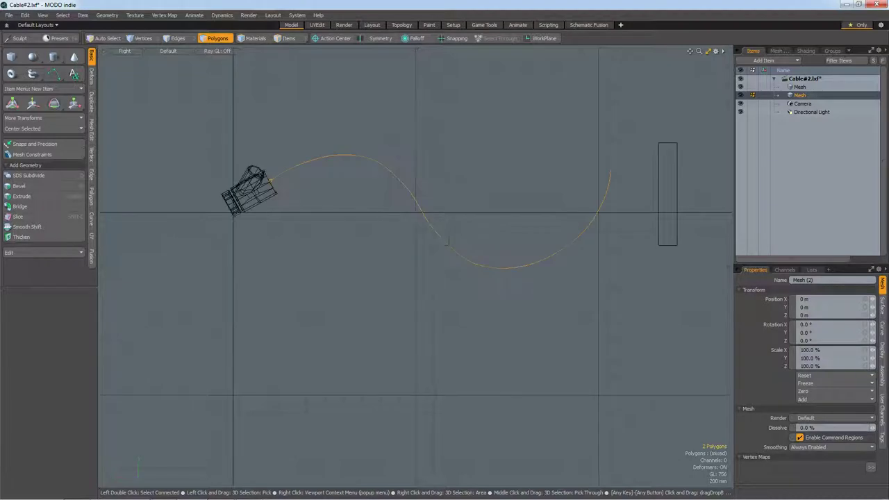
scroll(387, 252, "down", 3)
scroll(367, 240, "up", 3)
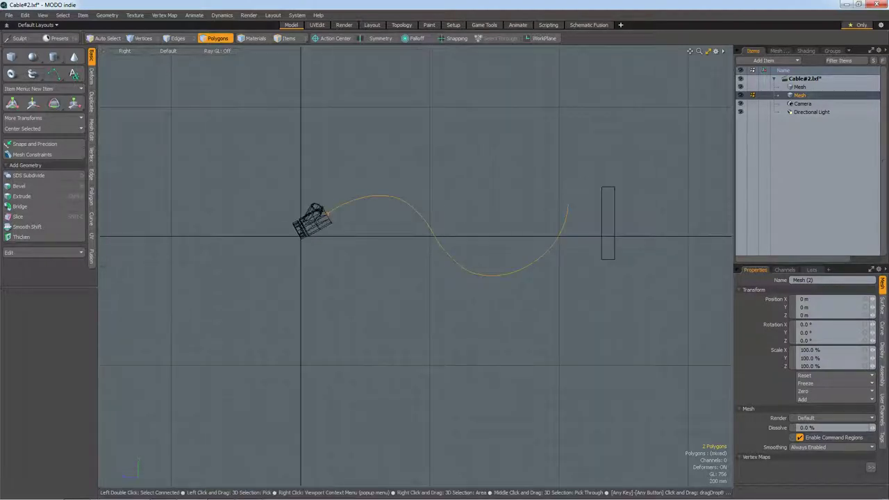
Step: Select the whole S-curve as edges and shift it left beside the connector in Top view
key("KP_7")
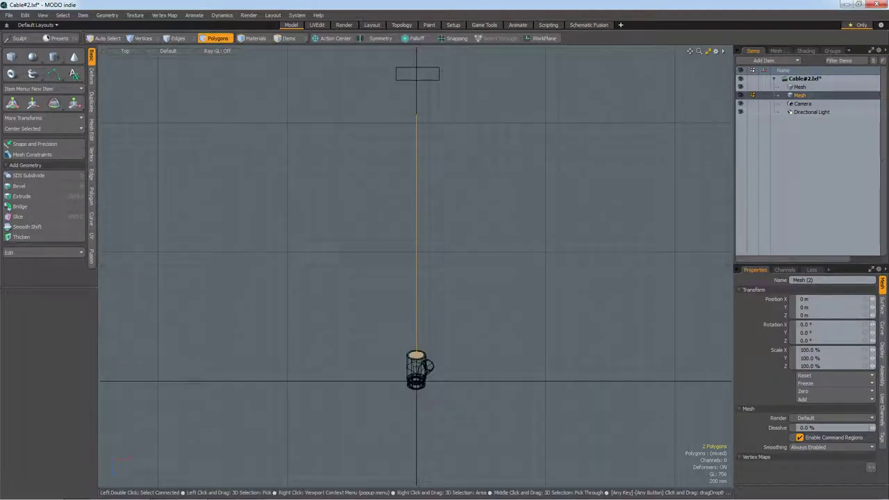
key("KP_1")
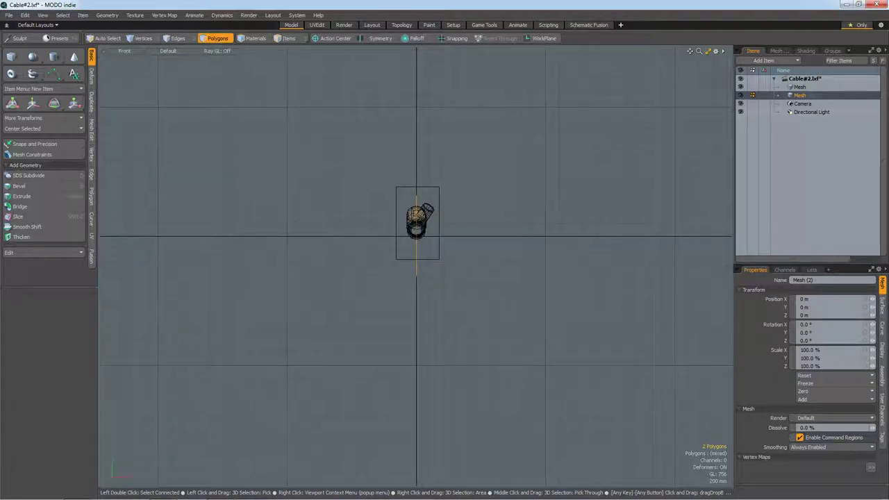
key("KP_3")
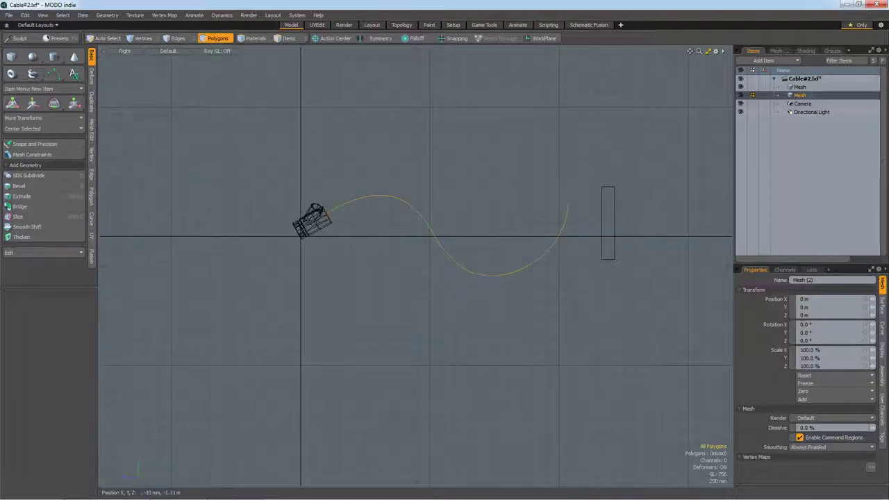
key("2")
double_click(379, 197)
key("KP_7")
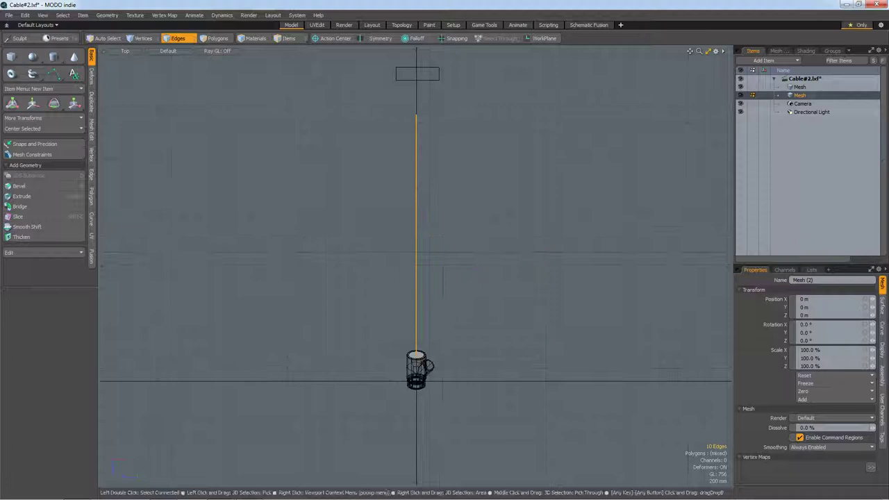
key("w")
left_click_drag(459, 280, 440, 279)
key("space")
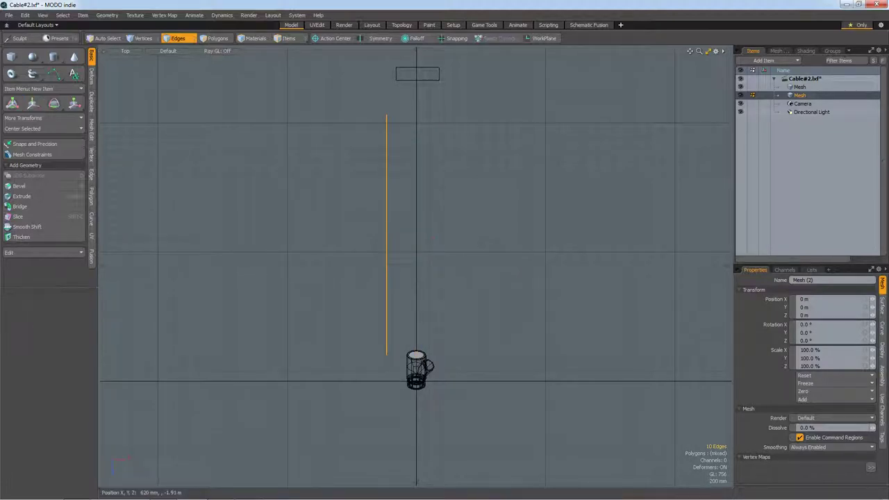
Step: Lasso-select the curve strip in Polygons mode and view it from the Right side
key("3")
right_click_drag(186, 254, 412, 410)
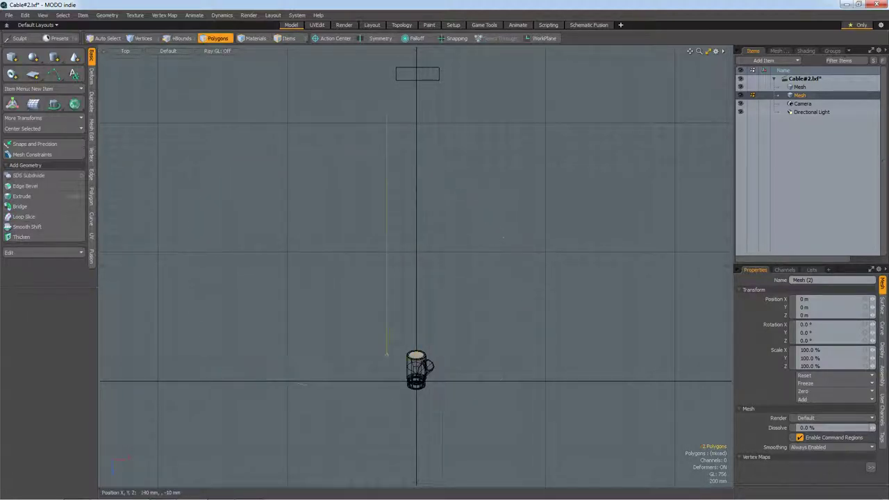
key("KP_3")
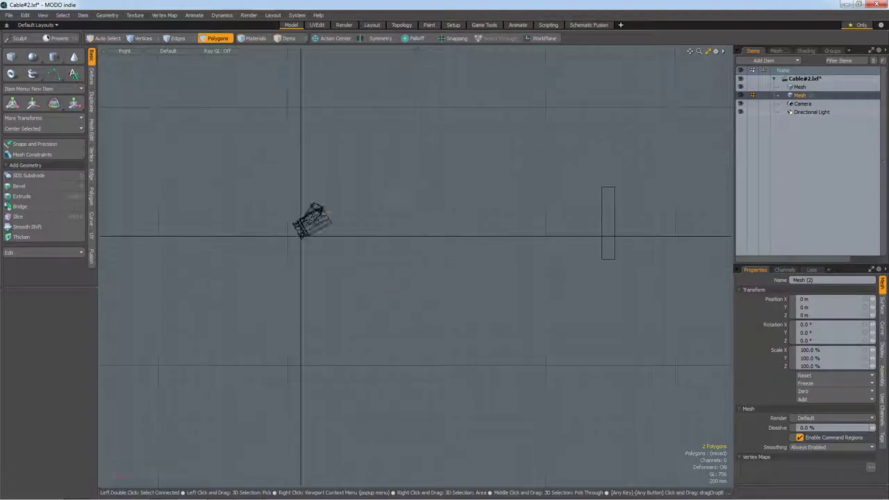
left_click(91, 101)
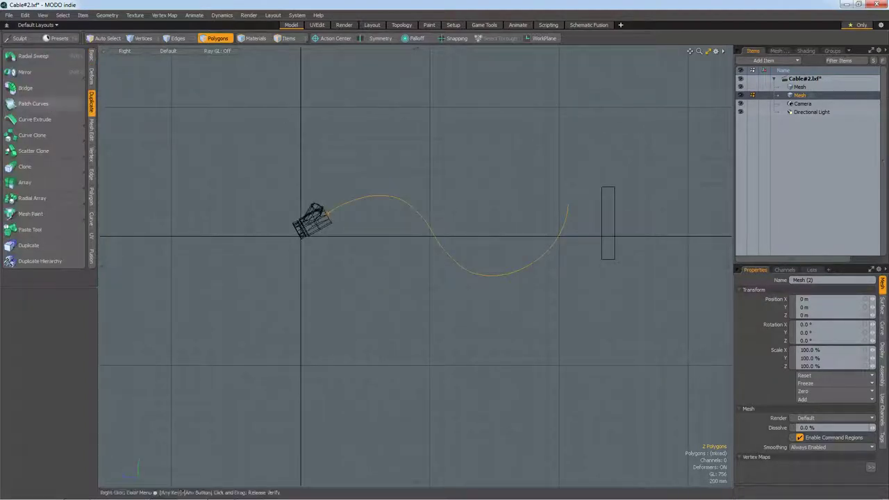
Step: Sweep a tube along the S-curve with Curve Extrude, leaving Align to Normal off
left_click(35, 119)
left_click(569, 207)
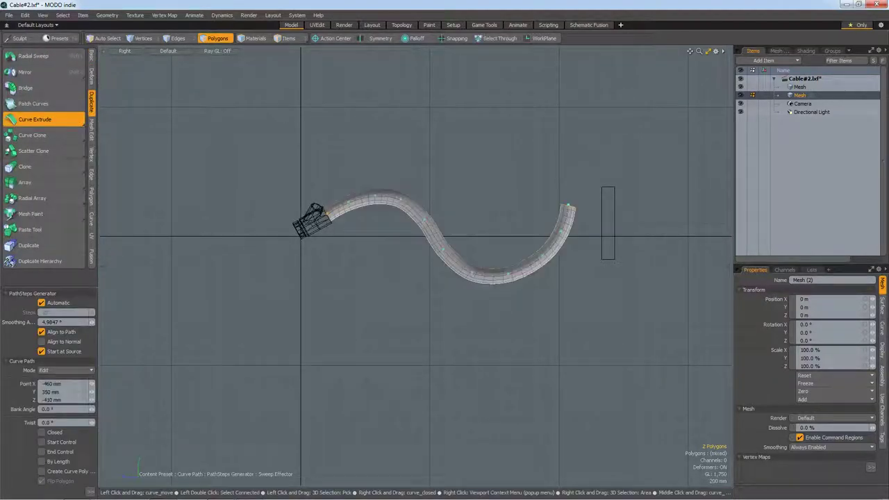
scroll(435, 222, "up", 3)
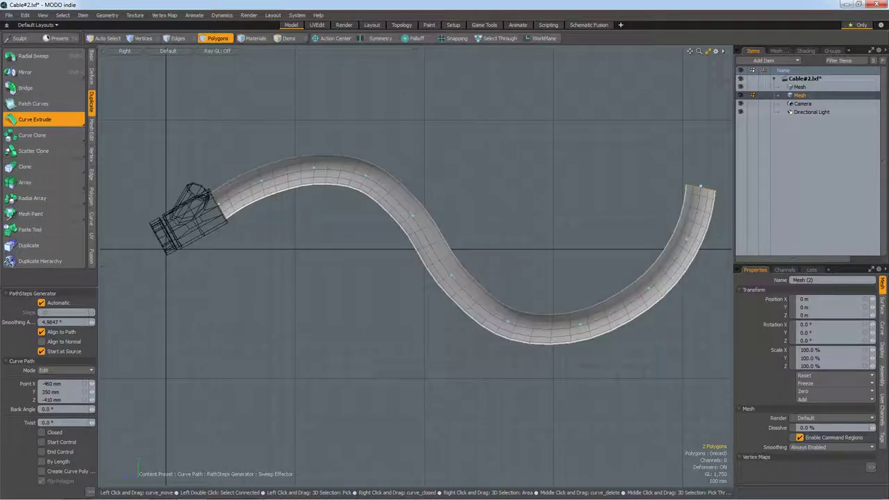
left_click_drag(700, 186, 701, 187)
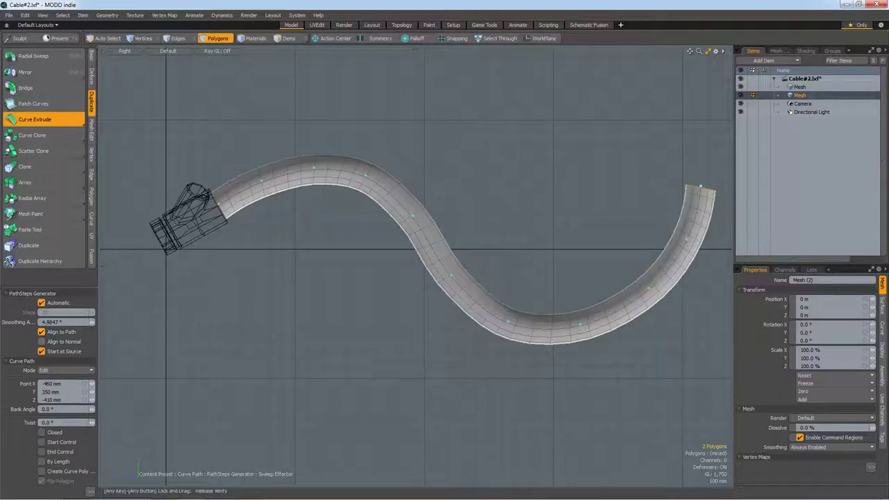
left_click(41, 342)
left_click(41, 341)
Step: Drag curve points to reshape the tube's lower and upper bends
left_click_drag(451, 275, 457, 276)
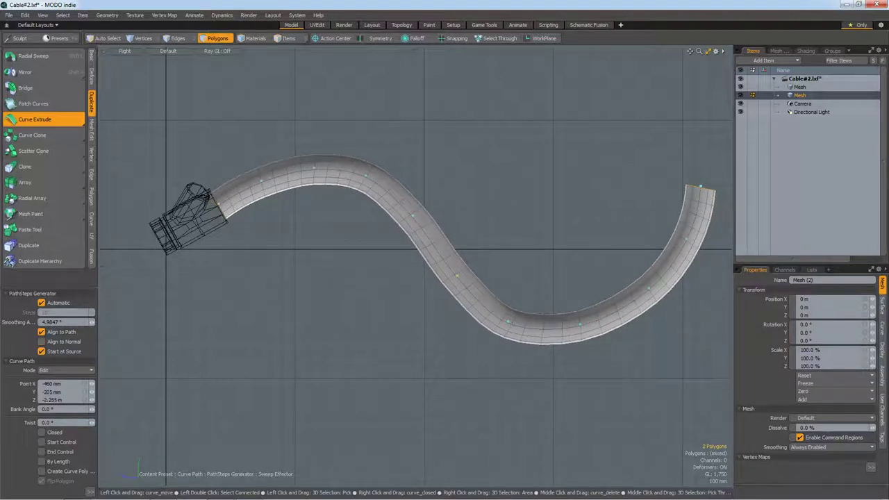
left_click_drag(417, 278, 398, 266, "alt+shift")
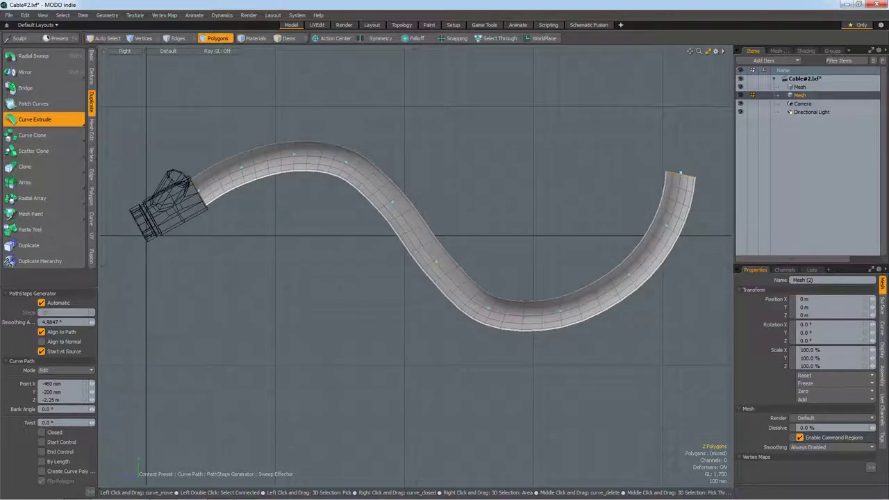
left_click_drag(560, 311, 571, 312)
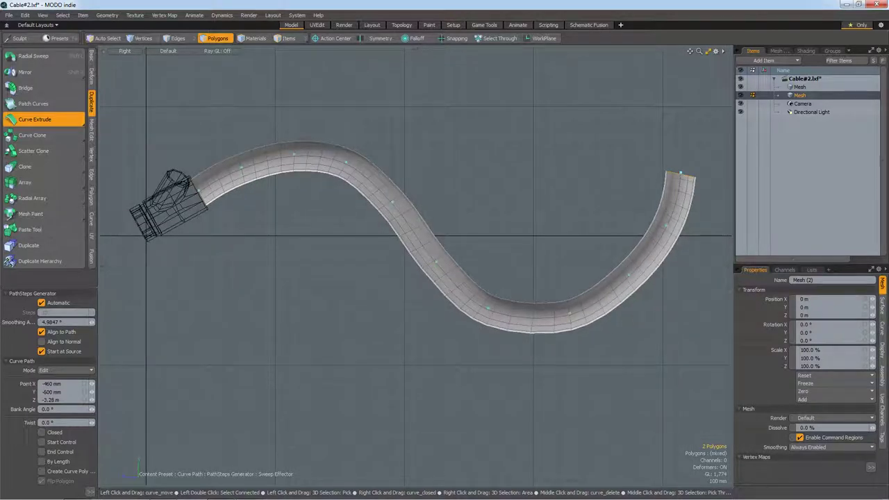
left_click_drag(417, 278, 371, 282, "alt+shift")
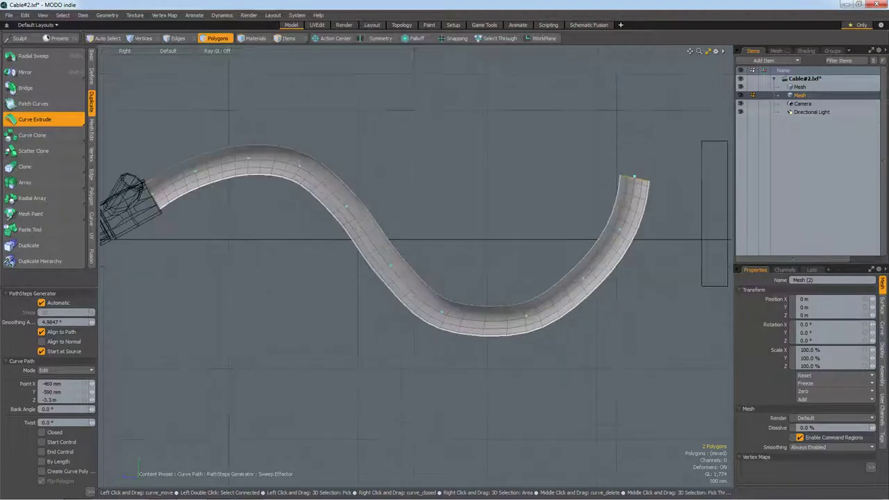
left_click_drag(582, 279, 589, 280)
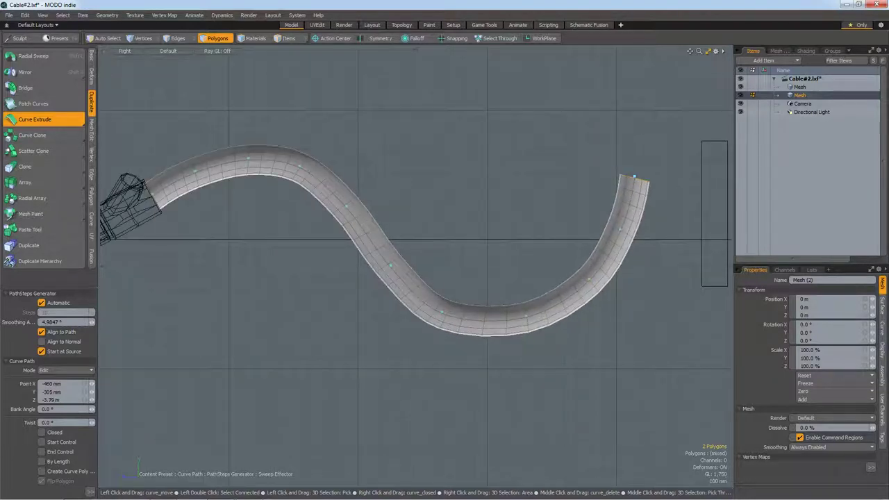
left_click_drag(589, 279, 625, 228)
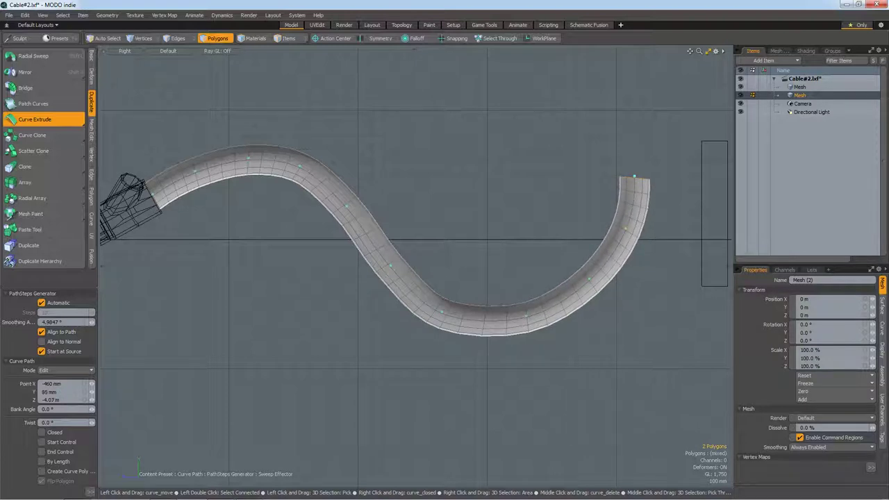
left_click_drag(525, 315, 530, 315)
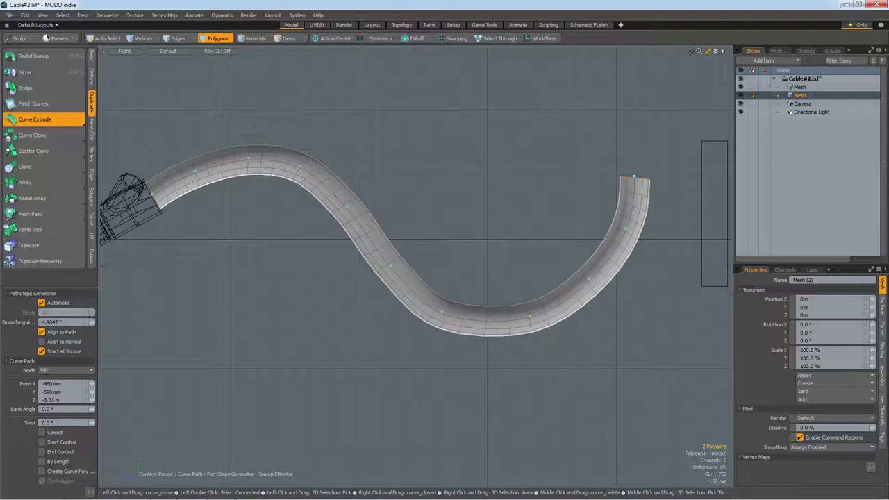
left_click_drag(442, 311, 452, 312)
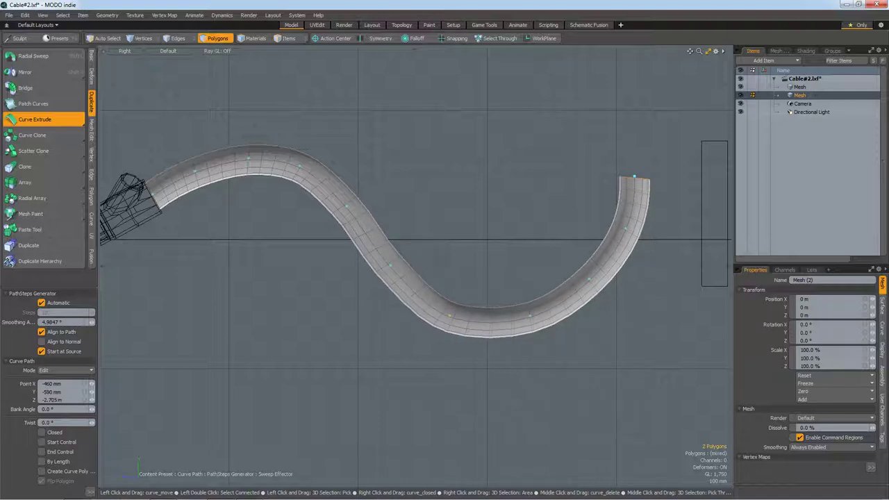
scroll(452, 237, "down", 2)
scroll(400, 241, "up", 2)
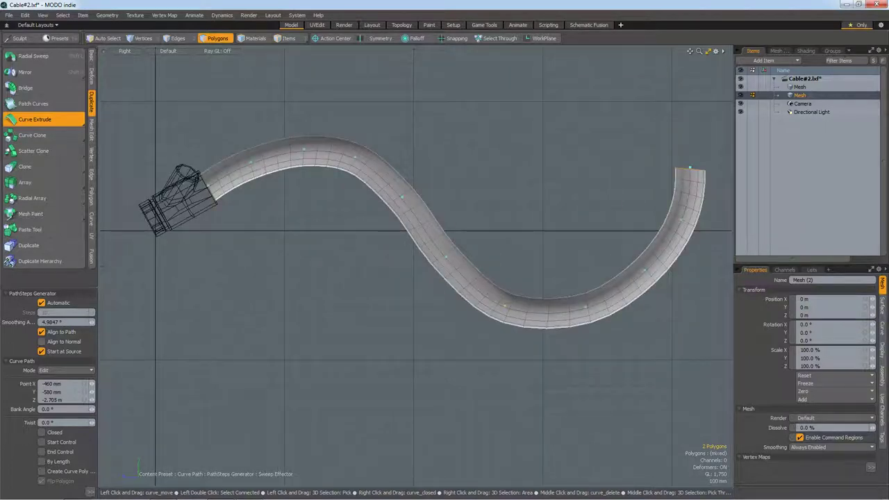
scroll(410, 243, "down", 2)
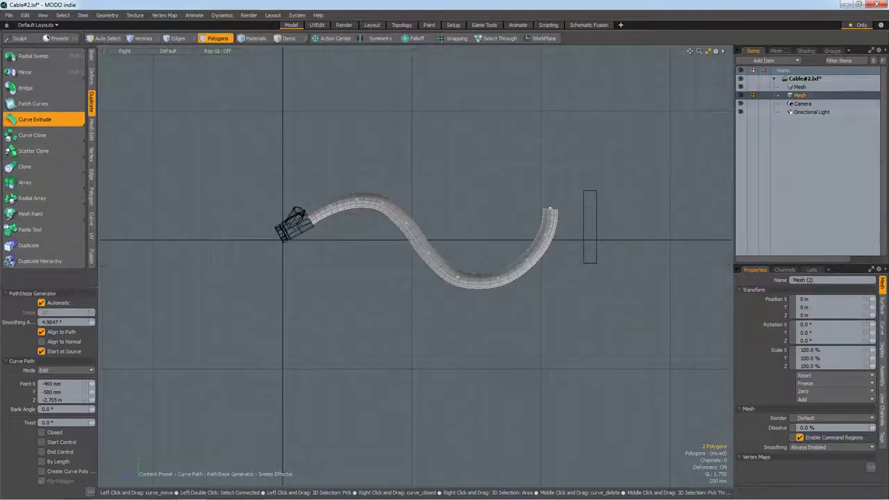
key("ctrl+1")
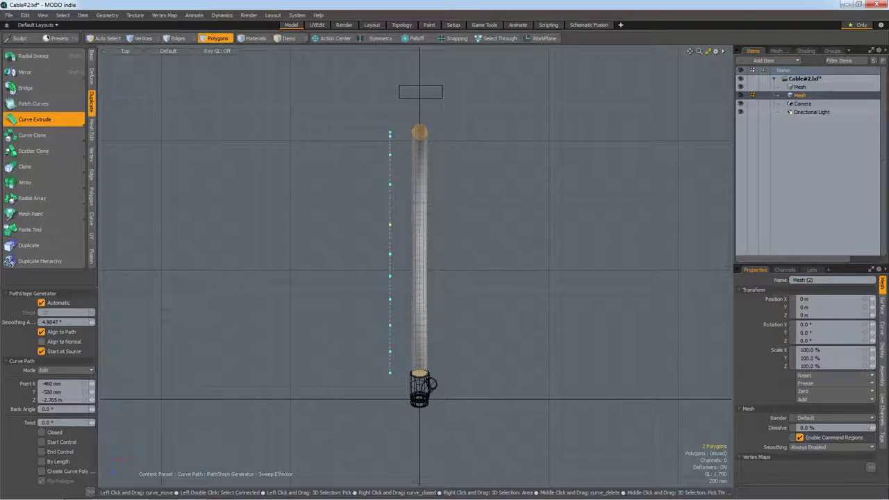
Step: Compare the tube with Align to Normal on and off from the side, leaving it off
left_click(42, 342)
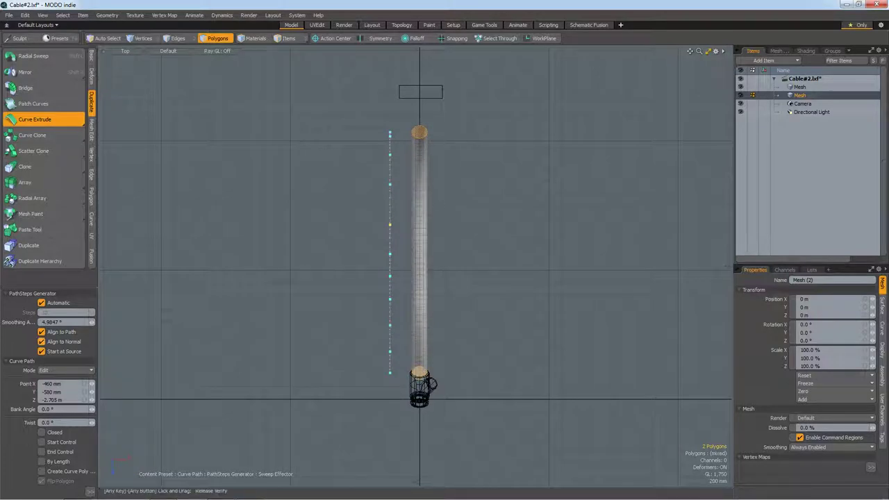
key("ctrl+3")
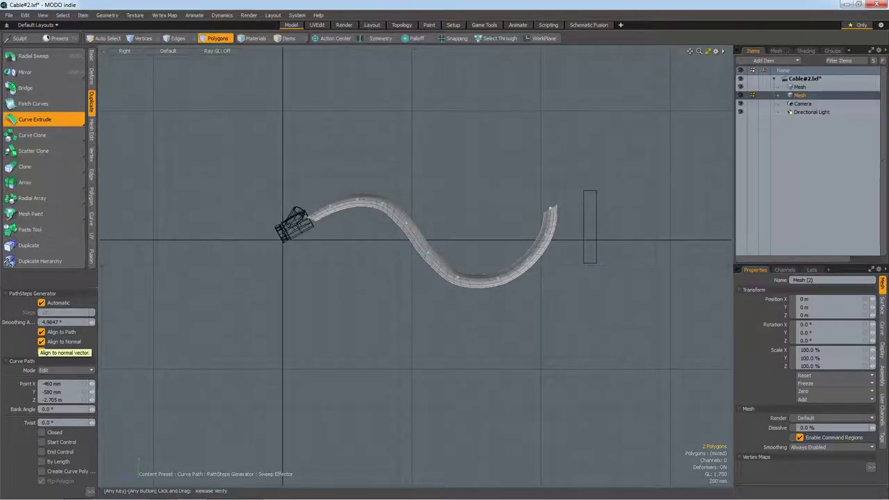
left_click(42, 342)
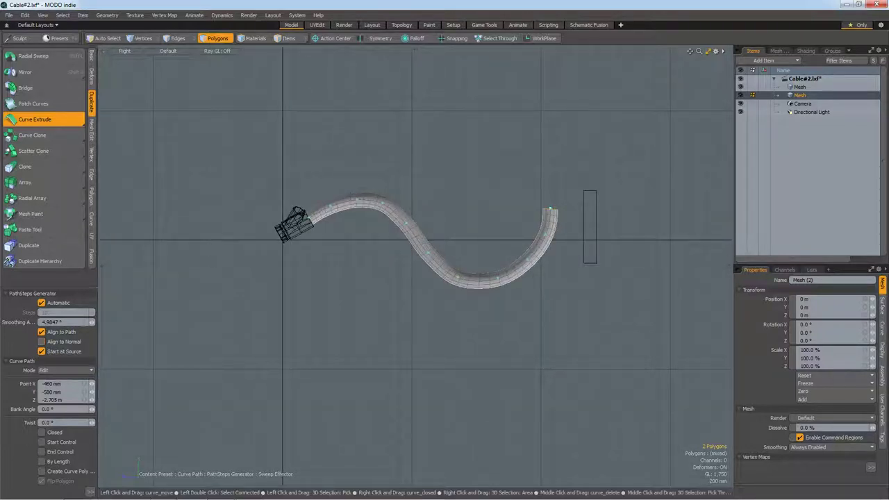
scroll(374, 241, "up", 2)
scroll(416, 264, "up", 2)
scroll(417, 264, "down", 2)
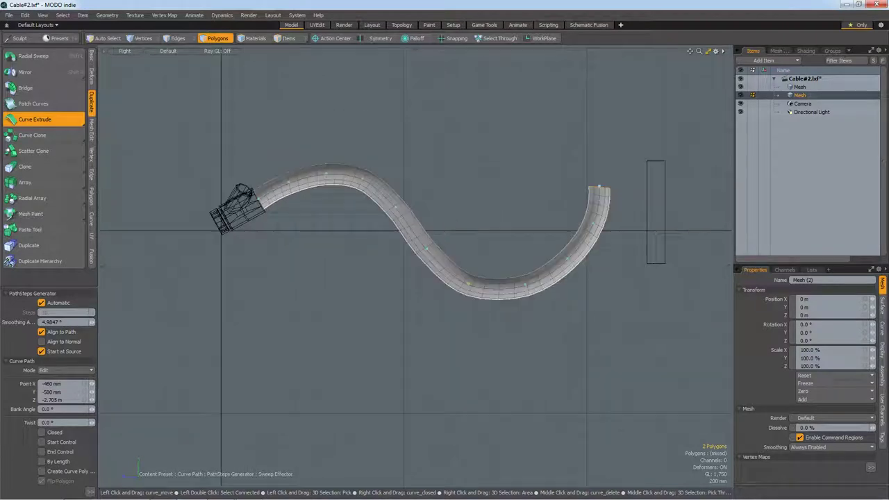
Step: Commit the Curve Extrude, clear the selection, and switch to Top view in Edges mode
key("space")
key("]")
key("[")
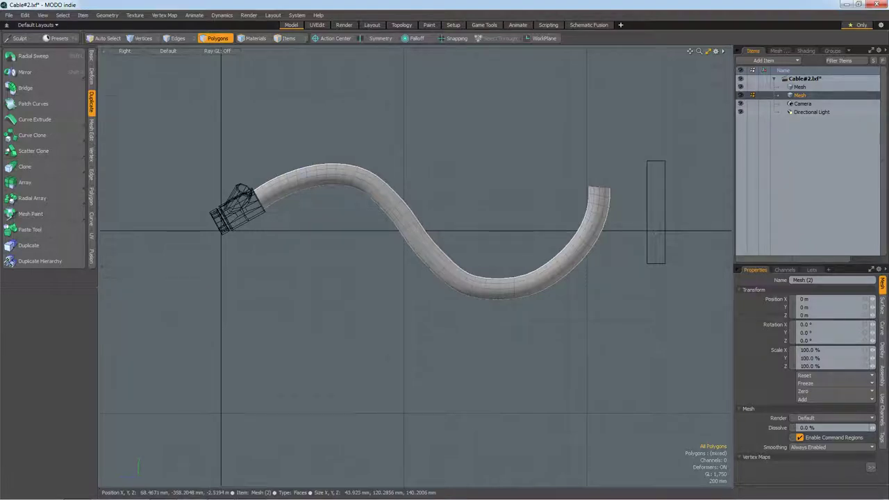
key("ctrl+2")
key("2")
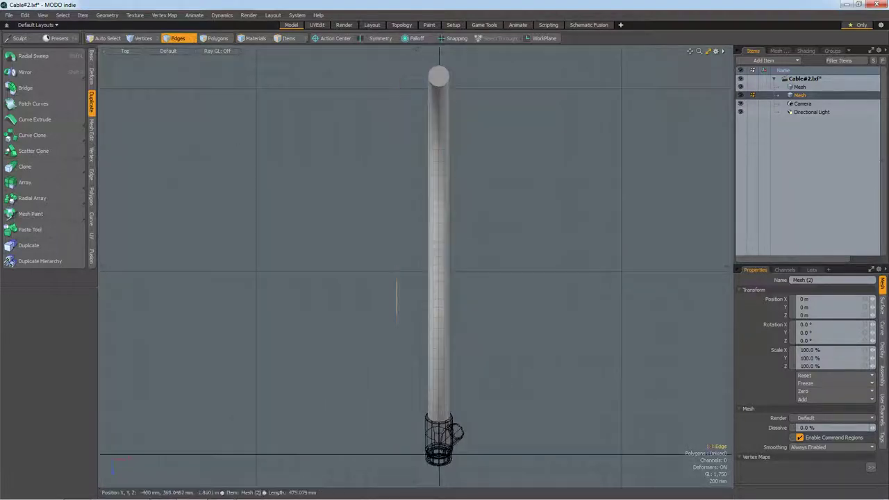
Step: Cut all the cable polygons from Mesh (2) and paste them into the connector's Mesh item
key("3")
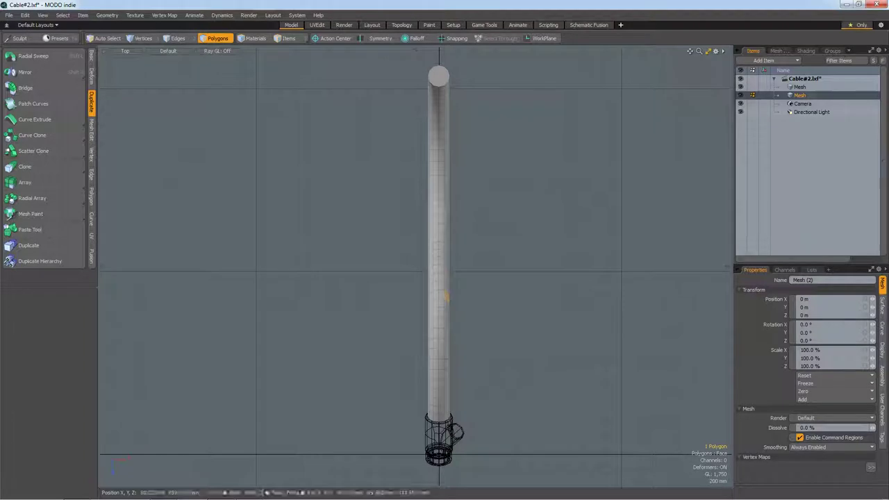
key("ctrl+a")
key("Delete")
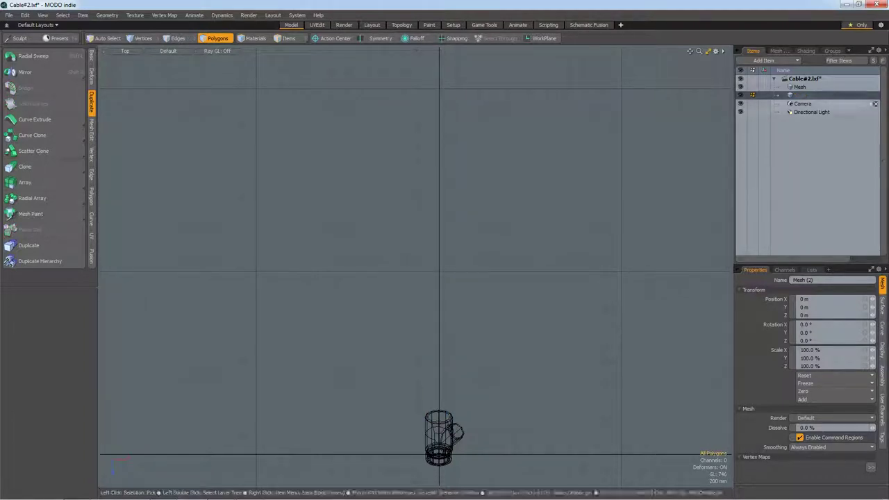
left_click(800, 87)
key("ctrl+v")
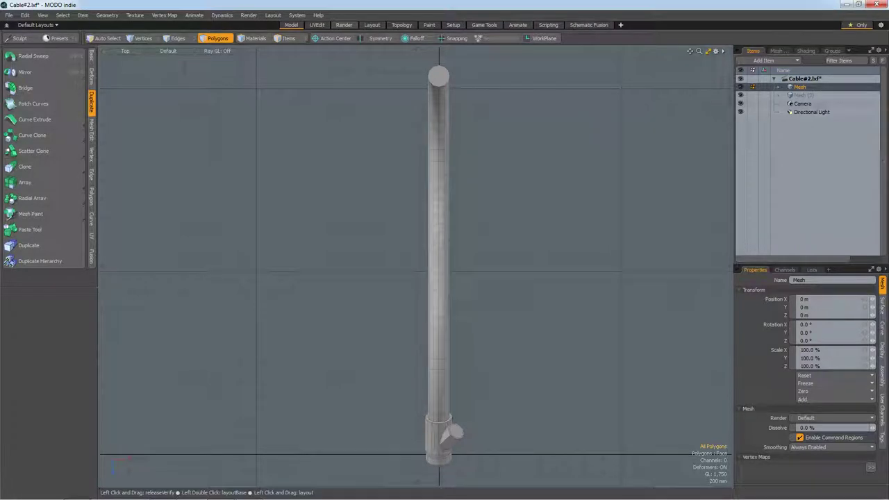
Step: Preview the cable in the Render layout, then return to the Model layout
left_click(344, 24)
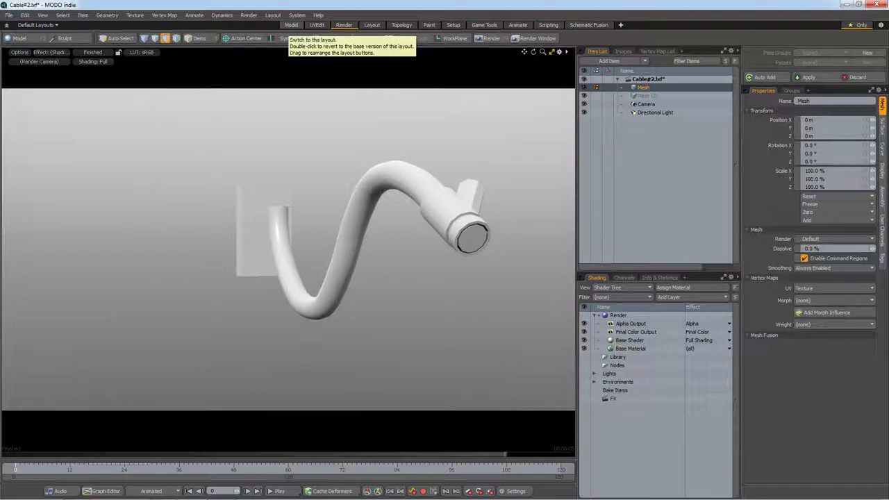
left_click(292, 25)
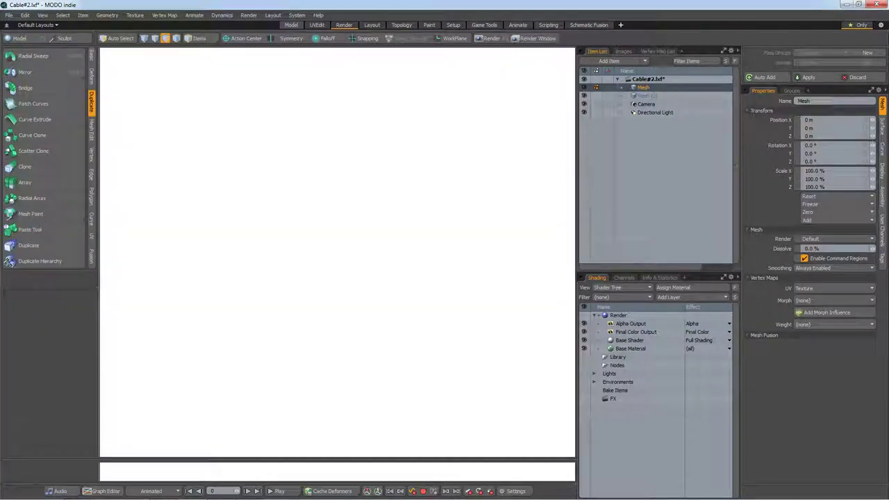
scroll(419, 194, "up", 3)
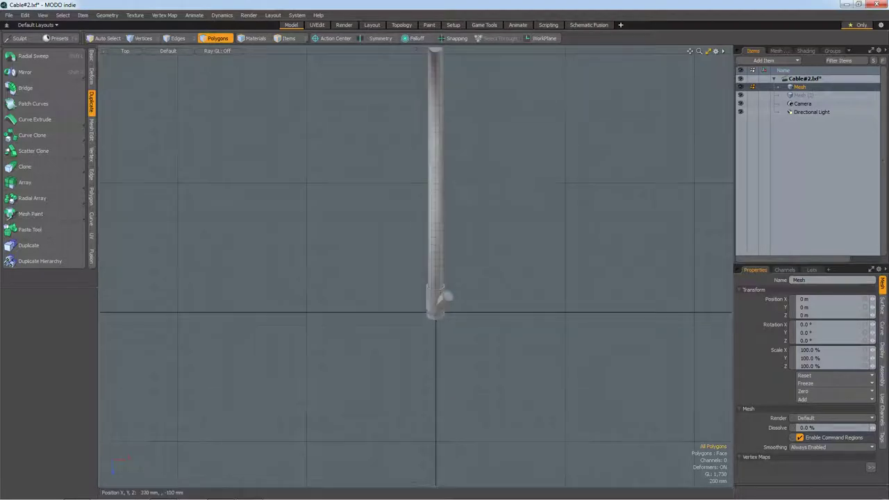
Step: Add a new mesh layer and paste the end-cap face into Mesh (2)
scroll(417, 306, "up", 5)
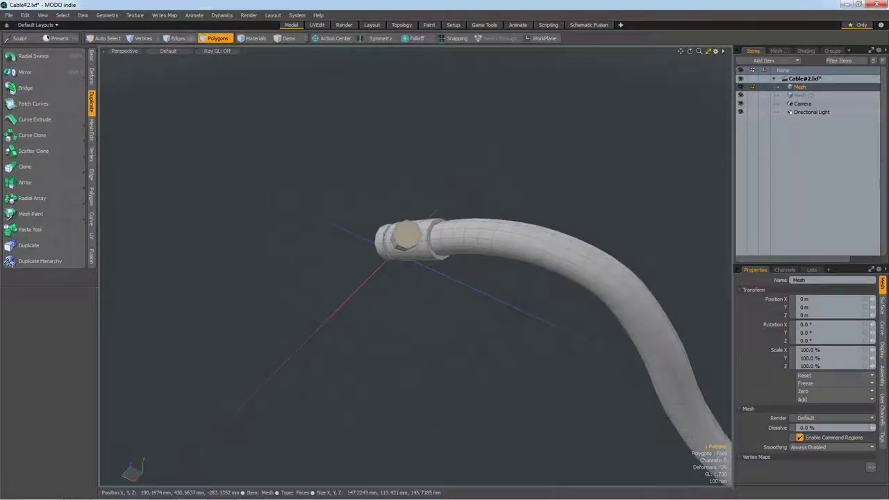
key("n")
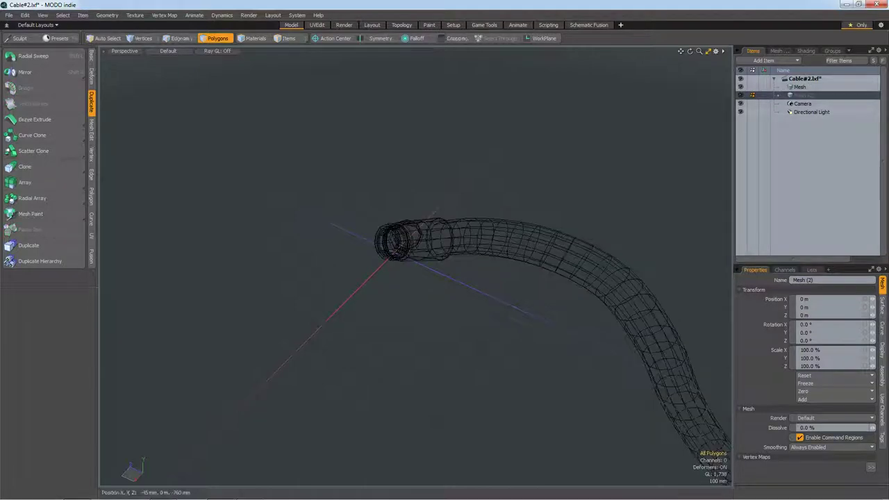
key("ctrl+v")
key("Return")
left_click(799, 86)
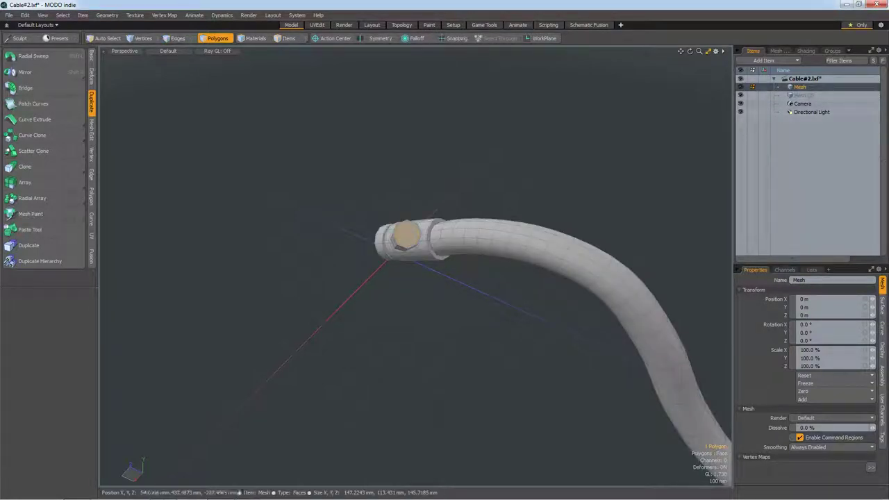
left_click(800, 95)
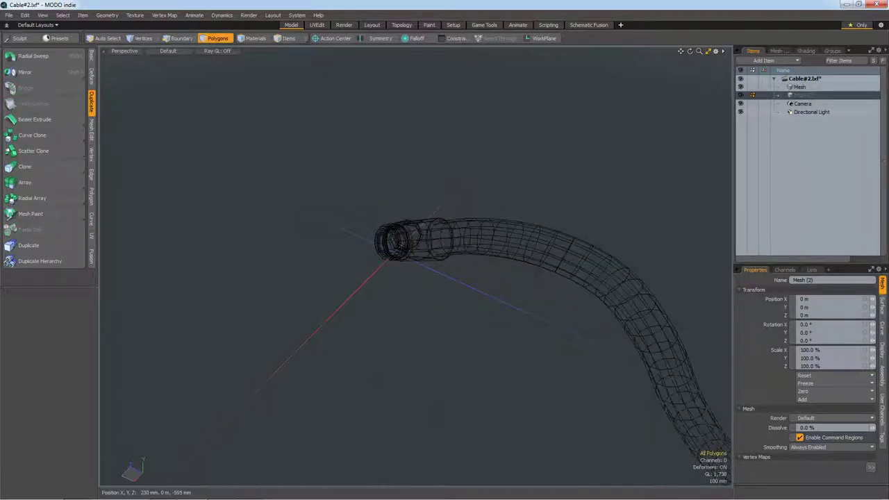
key("ctrl+v")
Step: Subdivide the octagonal end-cap polygon into a rounded disc
key("shift+a")
key("1")
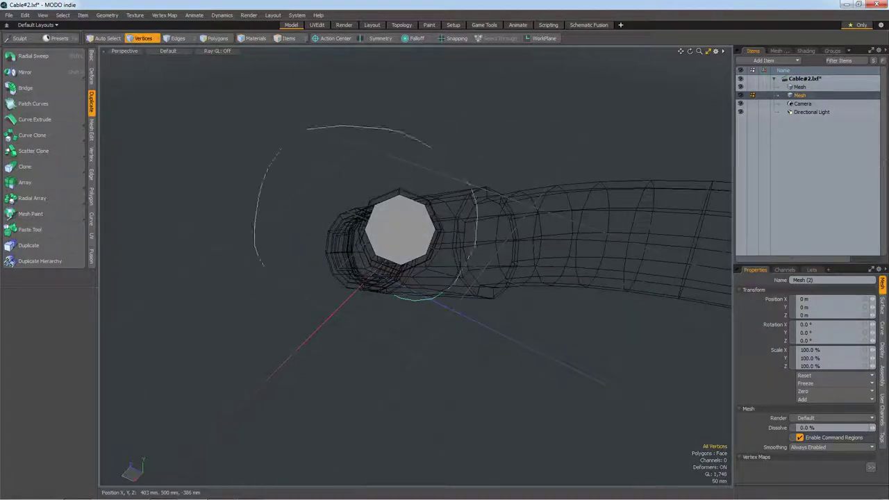
key("shift+a")
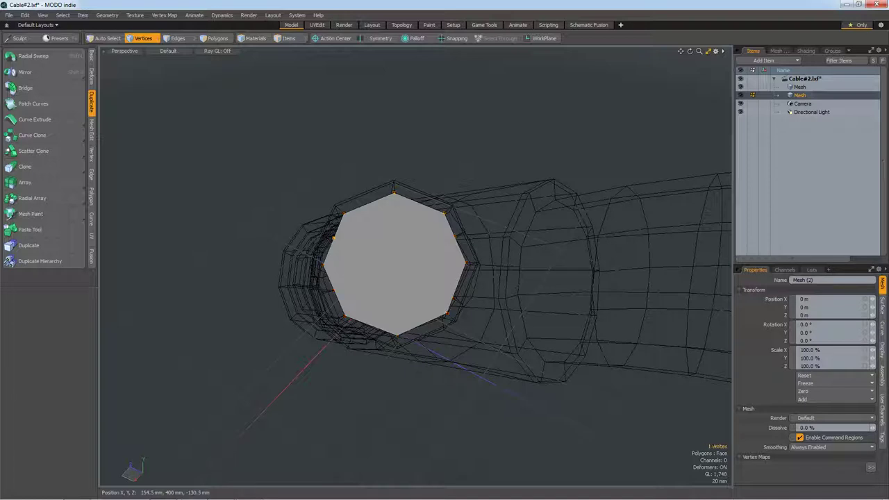
left_click(334, 290, "shift")
key("]")
key("ctrl+z")
key("Escape")
key("3")
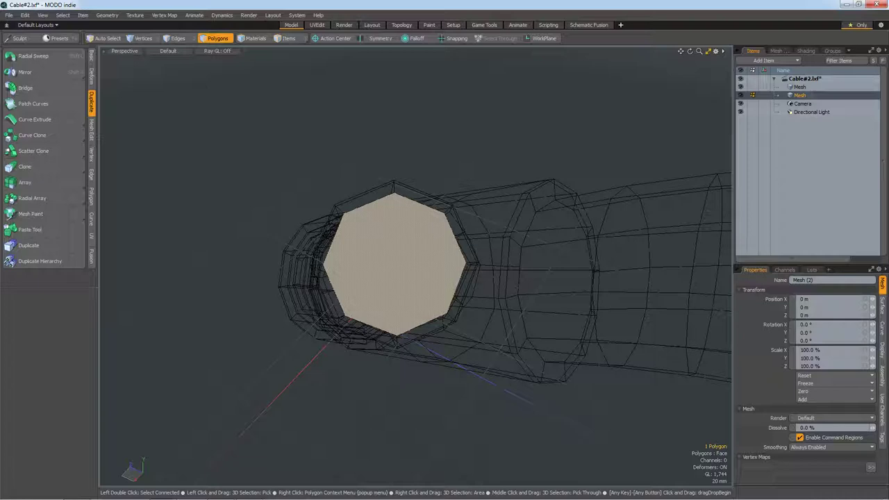
key("d")
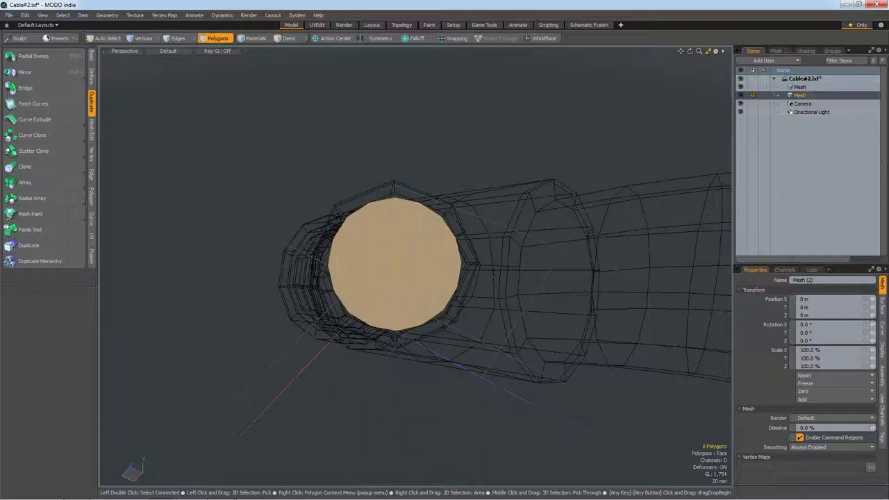
Step: Reframe the cap from the Top view, ready to draw another spline
scroll(417, 264, "down", 3)
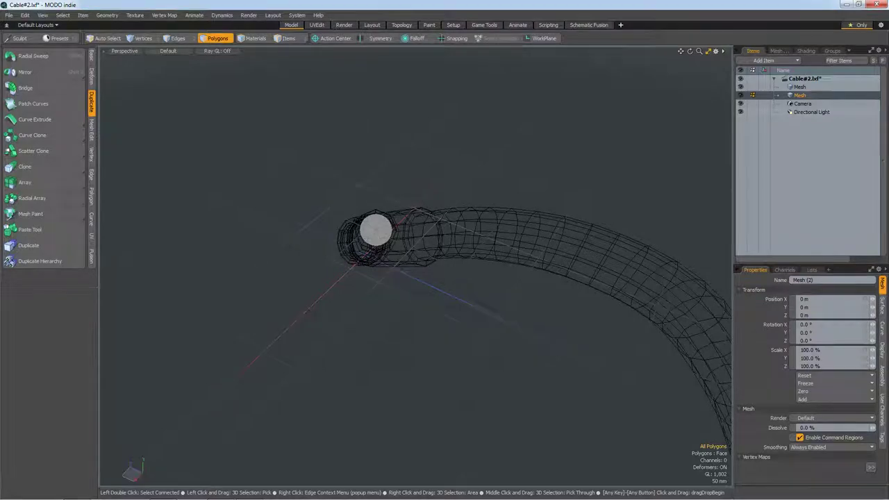
key("KP_2")
scroll(417, 264, "down", 5)
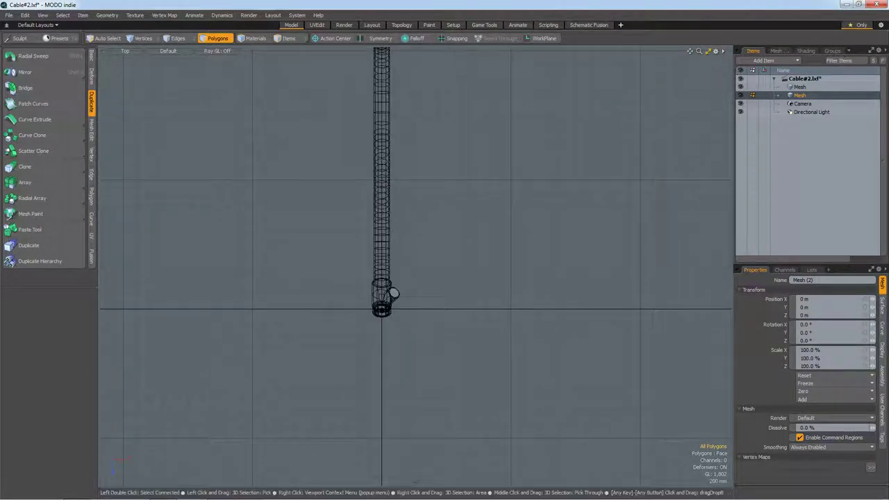
key("ctrl+KP_2")
key("KP_2")
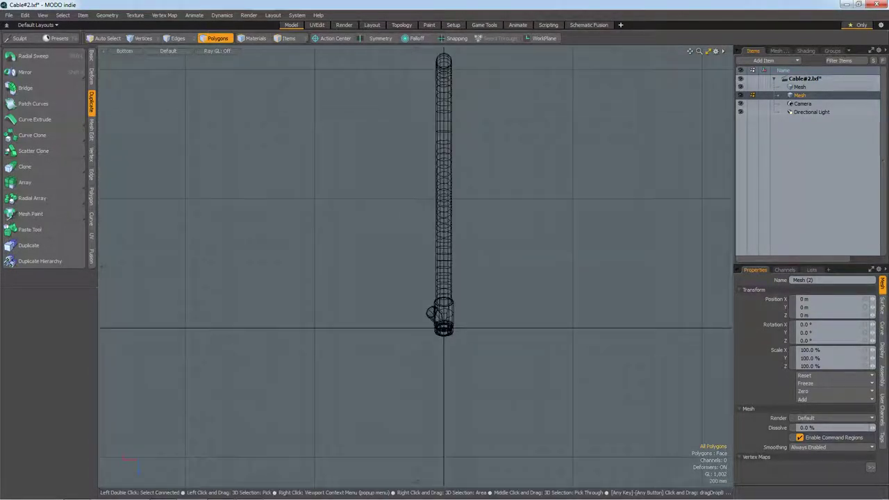
key("ctrl+KP_2")
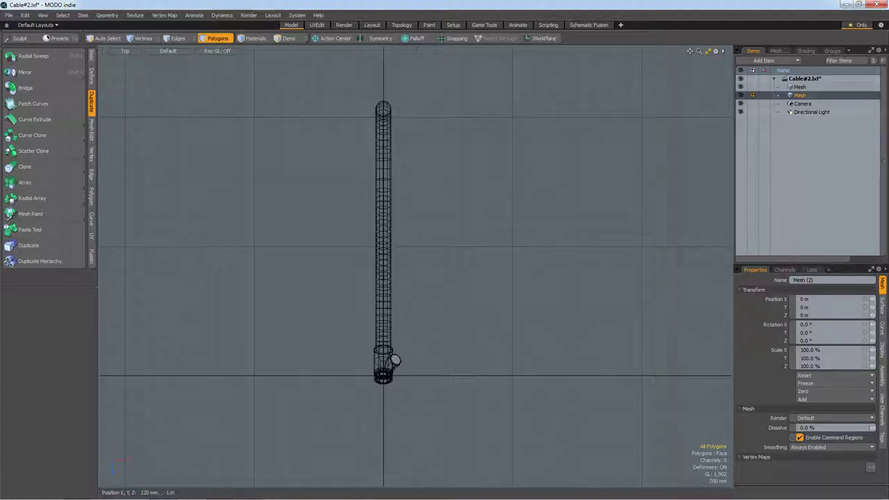
scroll(398, 346, "down", 1)
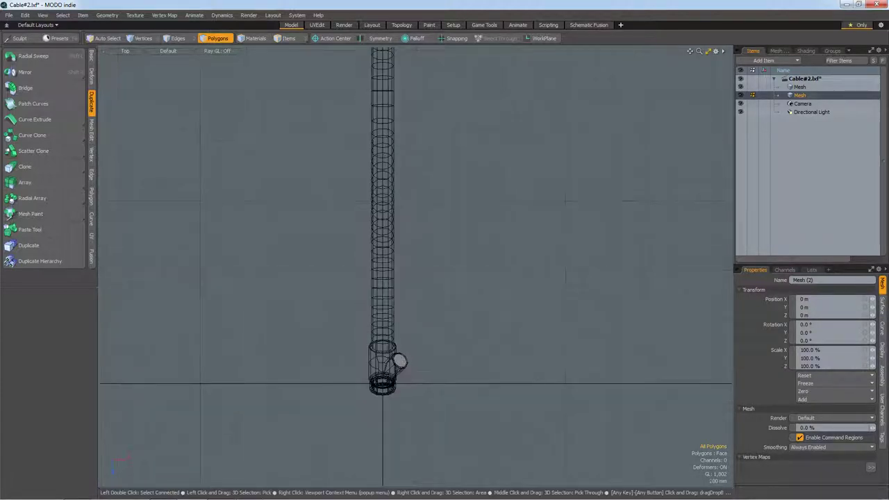
scroll(398, 345, "down", 1)
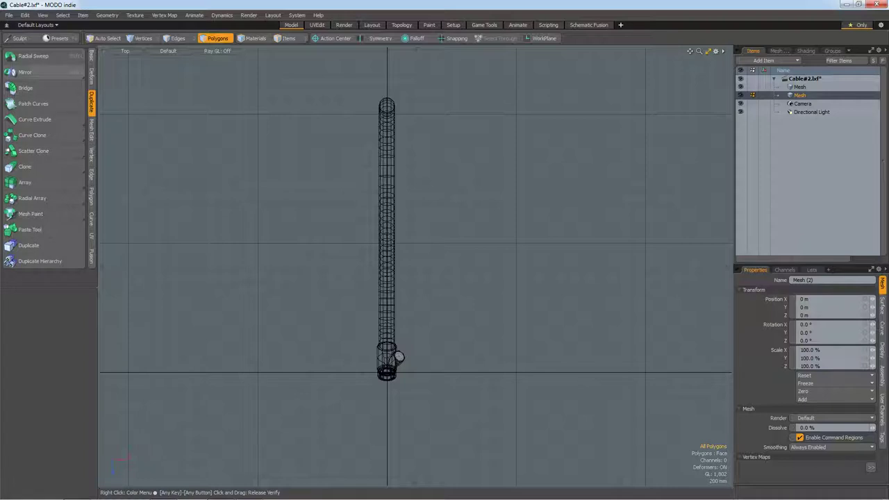
left_click(91, 55)
left_click(53, 74)
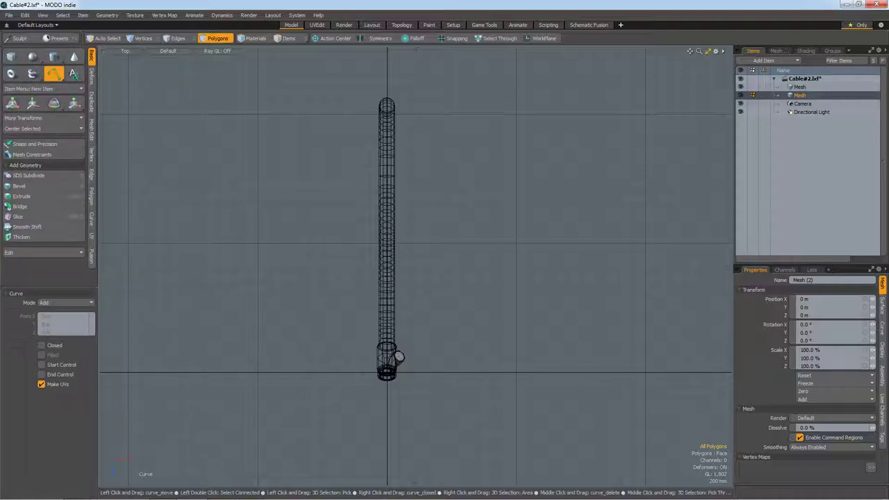
Step: In Top view, start a new curve in Mesh (2) with its first point at the connector
scroll(400, 354, "up", 1)
key("2")
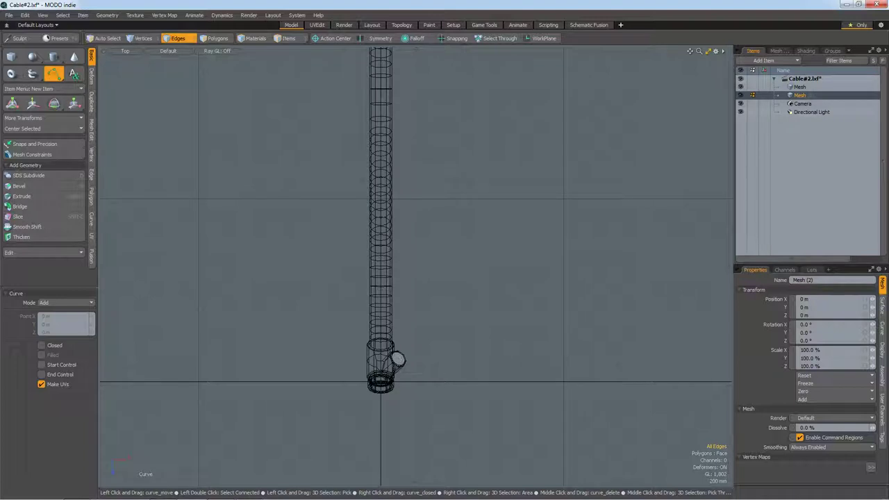
left_click(398, 359)
scroll(417, 264, "down", 5)
scroll(417, 264, "up", 3)
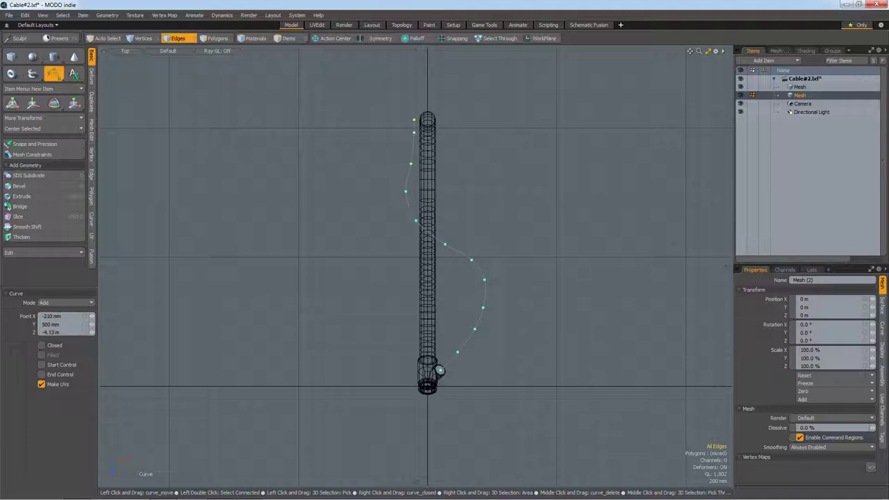
Step: In the side view, align the first curve point with the connector end
key("KP_1")
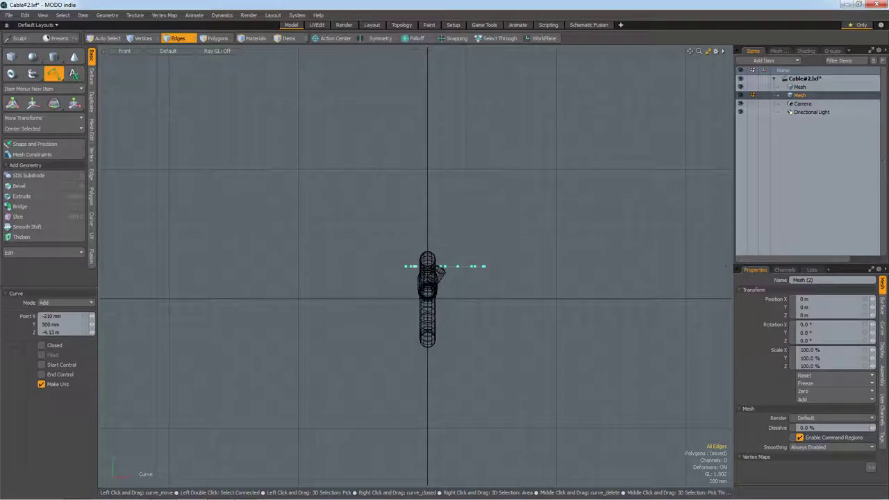
key("KP_3")
scroll(321, 274, "up", 1)
scroll(321, 274, "up", 1)
scroll(321, 273, "up", 1)
scroll(321, 273, "up", 1)
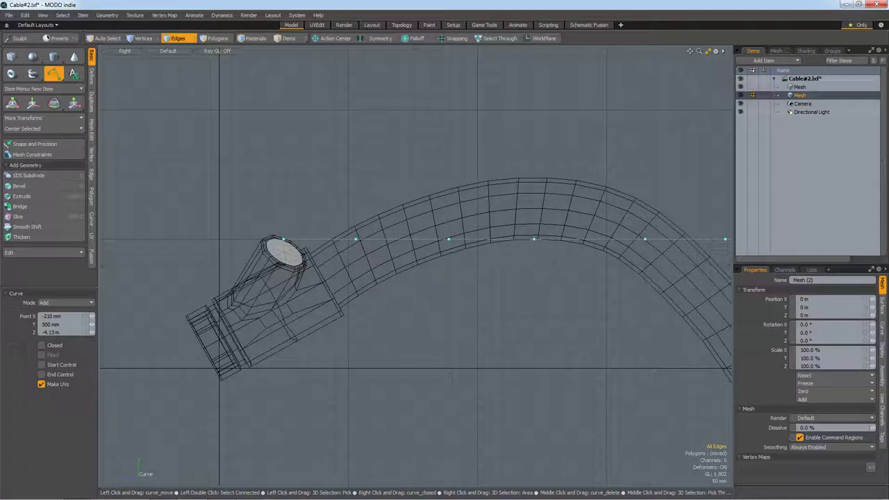
left_click_drag(284, 239, 284, 250)
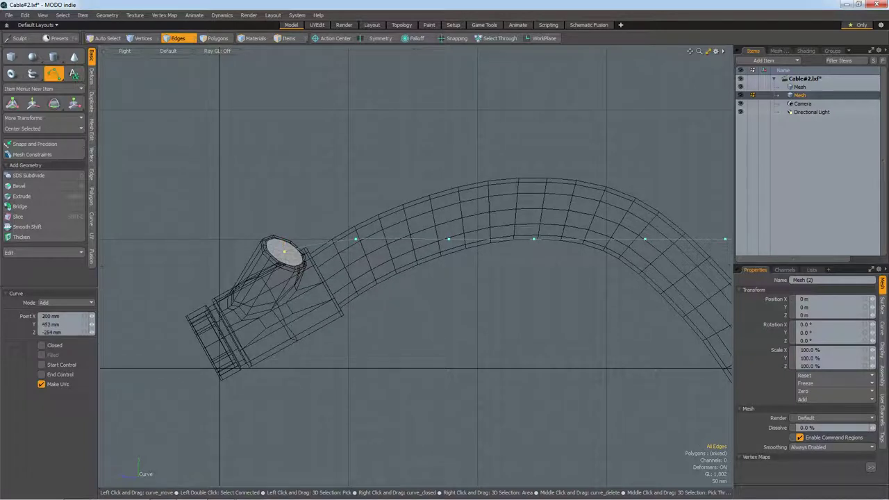
Step: Raise and shift the remaining curve points so the spline arches over the cable, then finish the curve
scroll(289, 247, "down", 2)
mouse_move(346, 235)
left_mouse_down()
mouse_move(350, 221)
mouse_move(398, 206)
left_mouse_up()
scroll(350, 221, "down", 1)
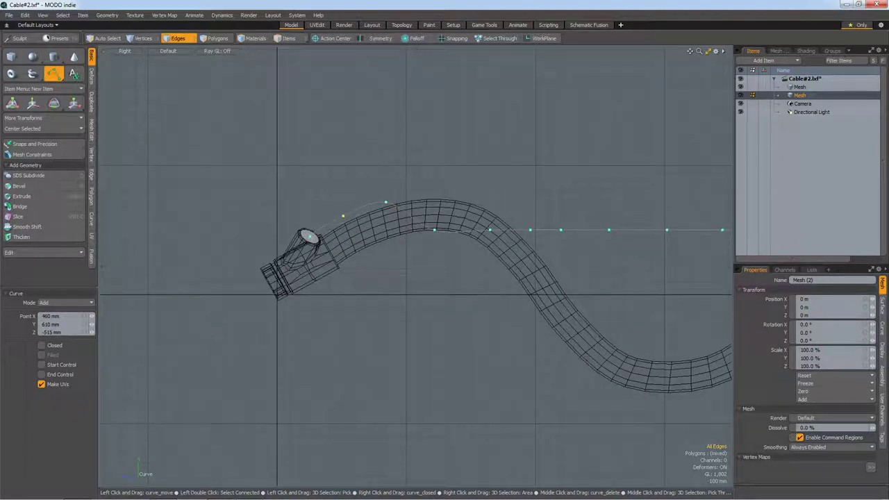
left_click_drag(434, 230, 435, 209)
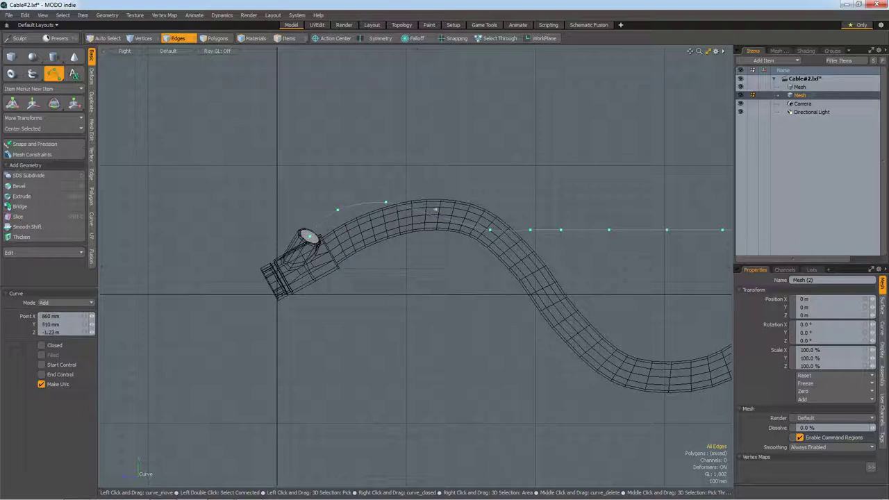
left_click(489, 228)
scroll(178, 118, "down", 1)
scroll(179, 118, "down", 1)
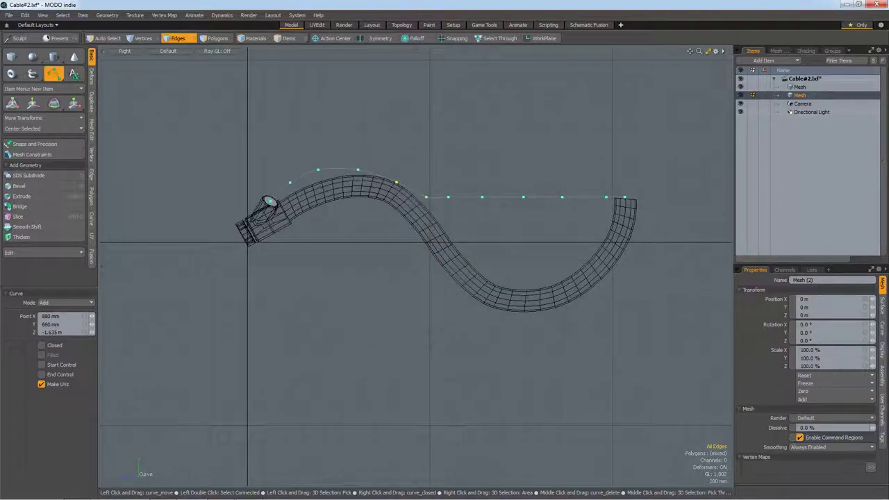
left_click_drag(424, 210, 431, 212)
left_click(449, 197)
key("space")
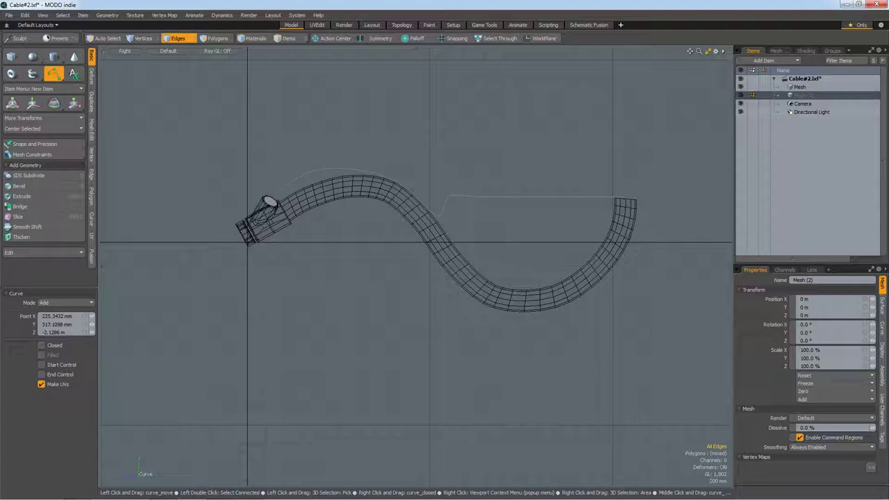
Step: In vertex mode, move one curve vertex near the cable slightly right
key("1")
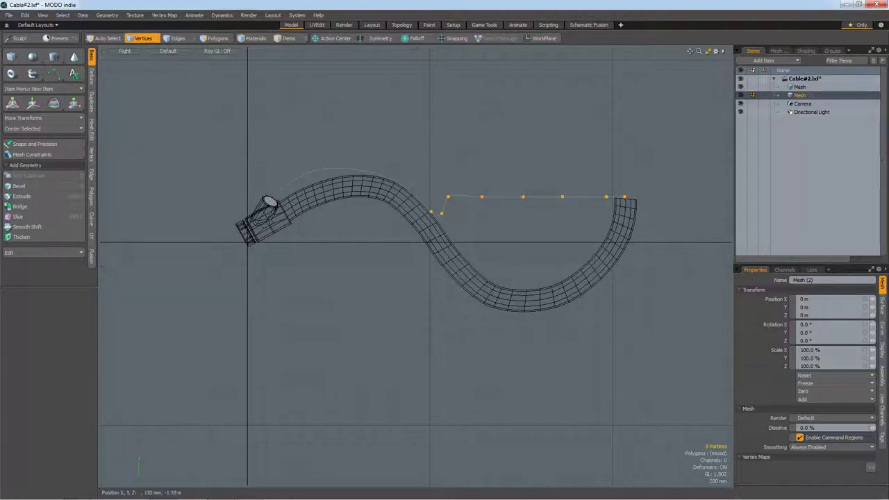
scroll(410, 222, "up", 3)
scroll(417, 257, "down", 3)
scroll(417, 257, "up", 3)
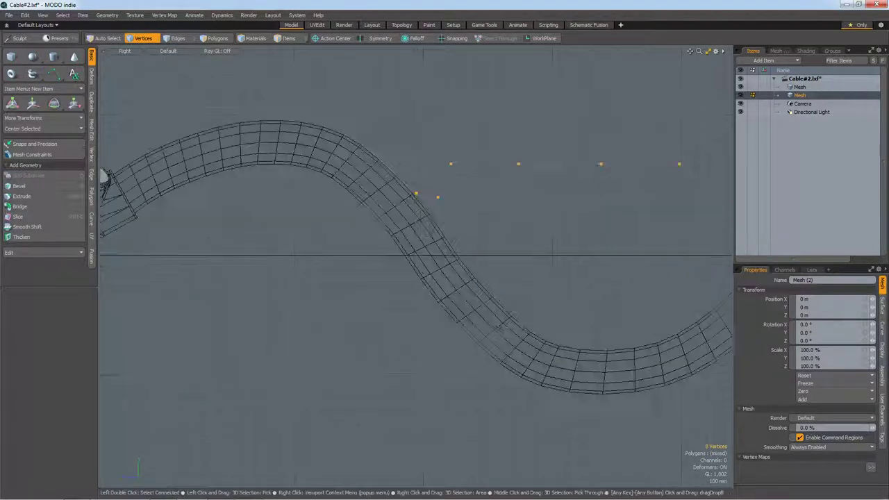
key("Escape")
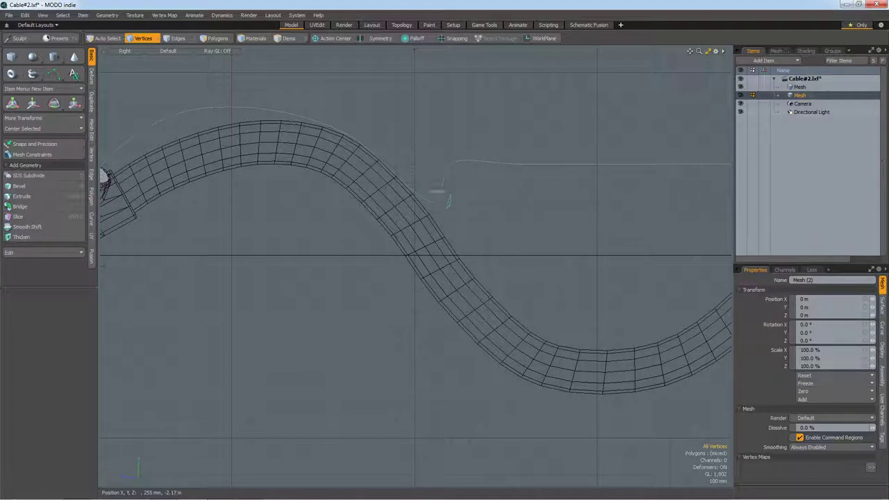
left_click(415, 194)
left_click_drag(415, 194, 437, 197)
key("Escape")
Step: Lower the curve vertex above the cable toward it and raise a nearby vertex slightly
right_click_drag(479, 143, 445, 148)
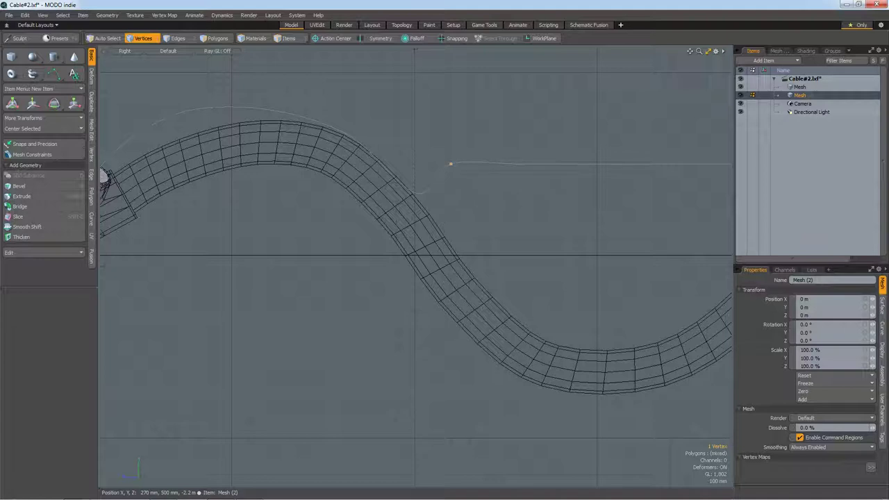
key("w")
mouse_move(450, 136)
left_mouse_down()
mouse_move(451, 197)
mouse_move(468, 246)
left_mouse_up()
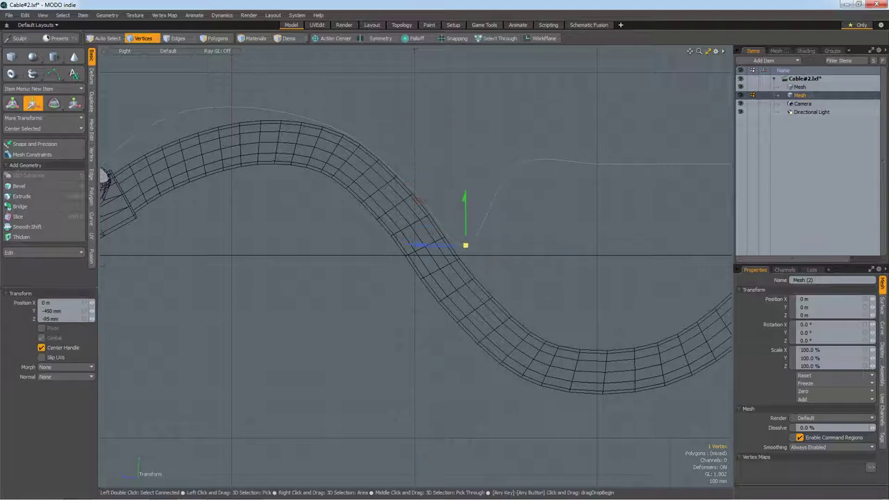
key("space")
left_click(414, 192)
key("w")
left_click_drag(415, 192, 410, 186)
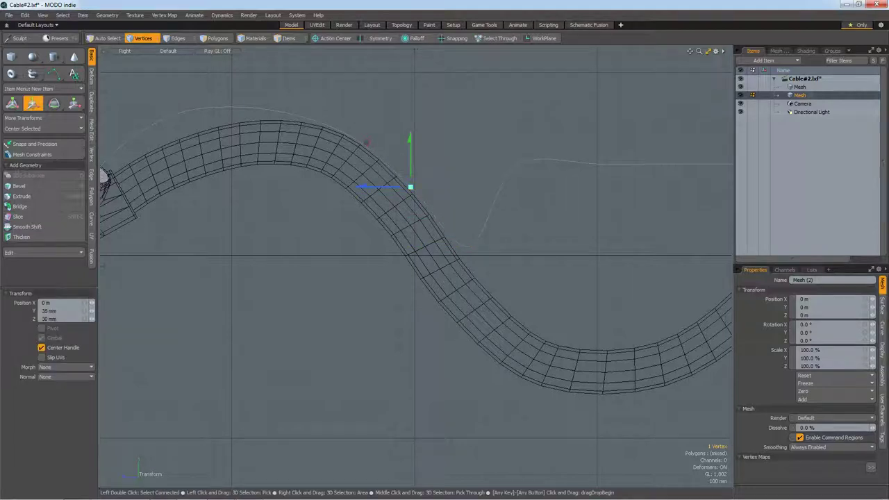
key("space")
Step: Pull another curve vertex down so the spline weaves around the cable
scroll(411, 187, "down", 2)
left_click(525, 177, "shift")
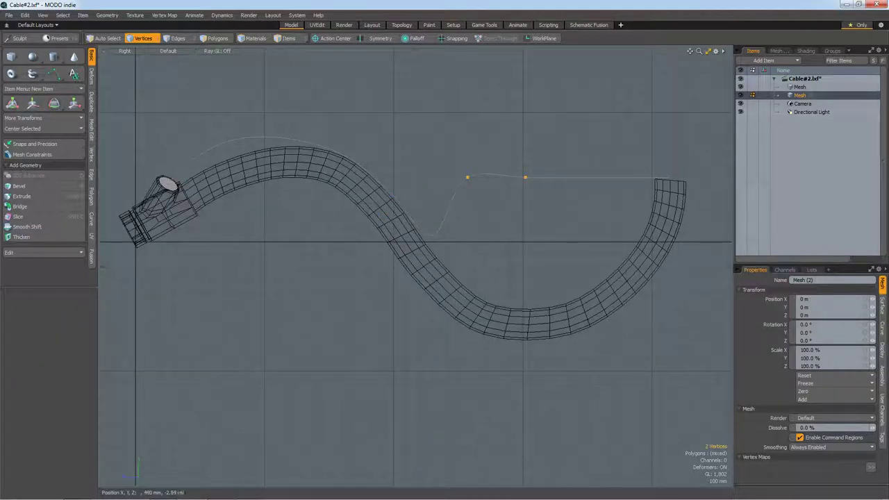
left_click(525, 177, "ctrl")
key("w")
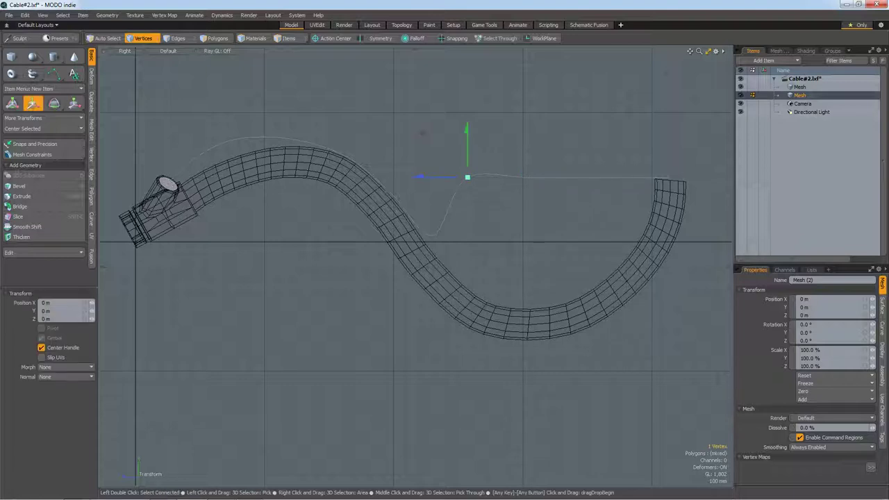
left_click_drag(468, 177, 475, 277)
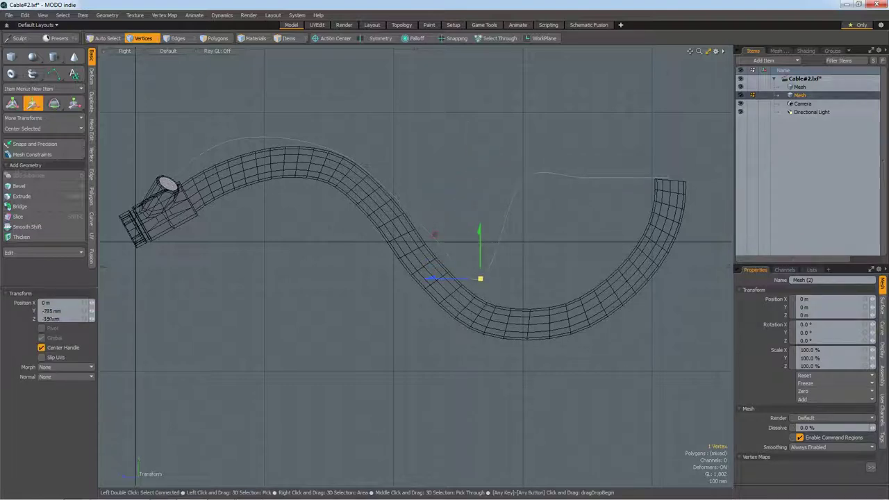
key("space")
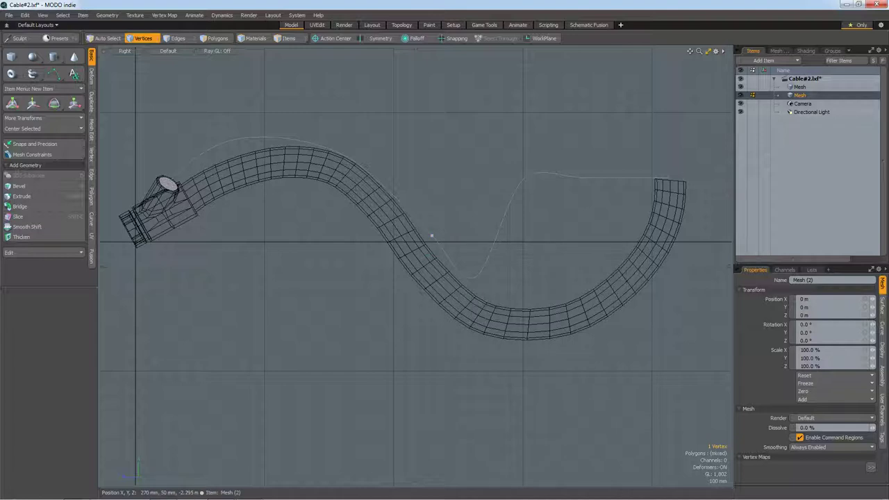
key("w")
key("space")
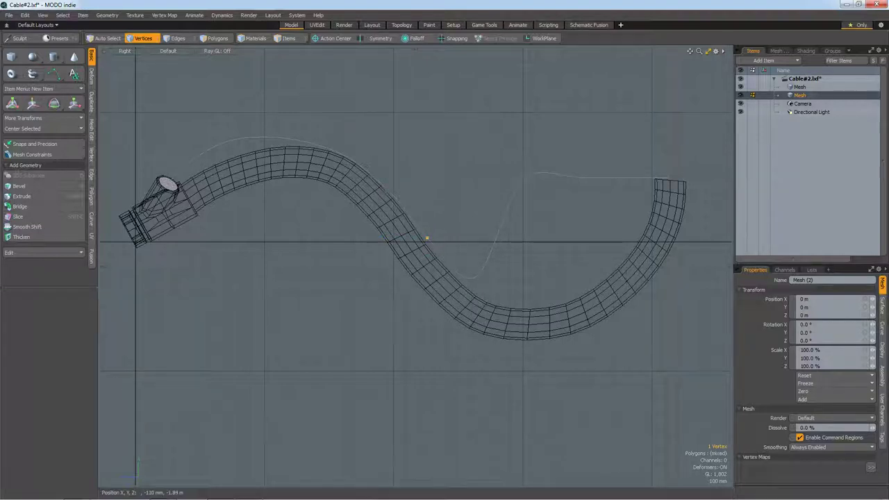
Step: Pull a curve vertex down toward the tube's bend
left_click(405, 222, "shift")
left_click(365, 223)
key("w")
left_click_drag(365, 222, 366, 296)
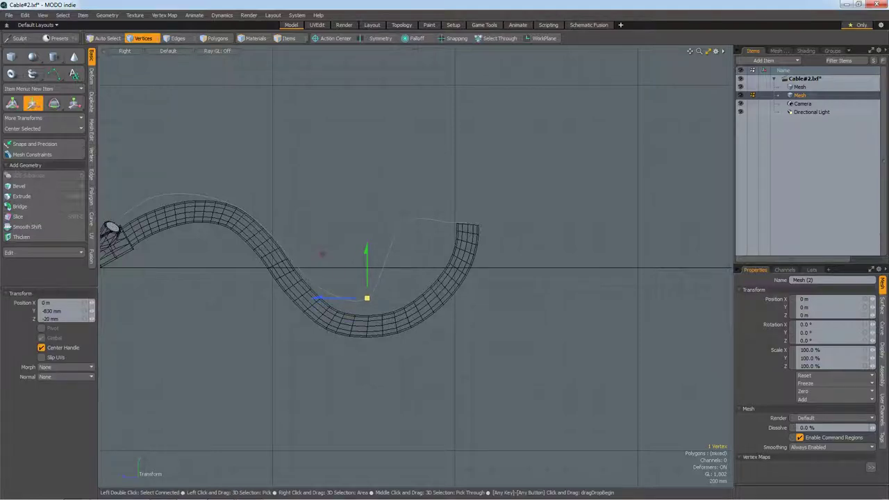
scroll(417, 292, "down", 3)
scroll(431, 287, "up", 3)
scroll(496, 244, "up", 2)
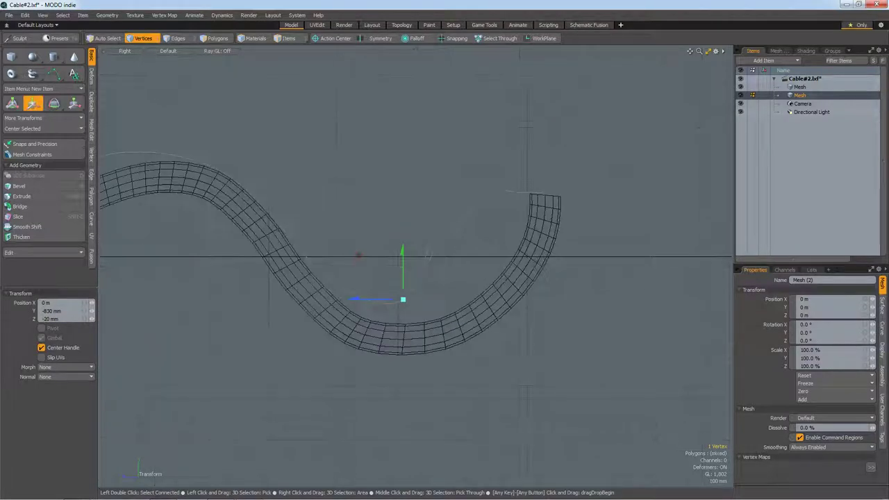
key("space")
Step: Lower the curve vertex above the tube's right end and nudge it right
left_click(455, 192)
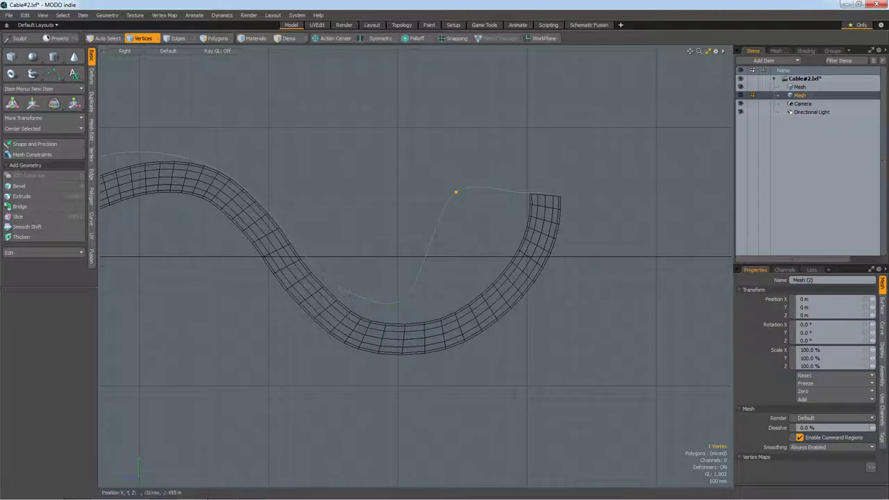
key("w")
left_click_drag(456, 192, 458, 280)
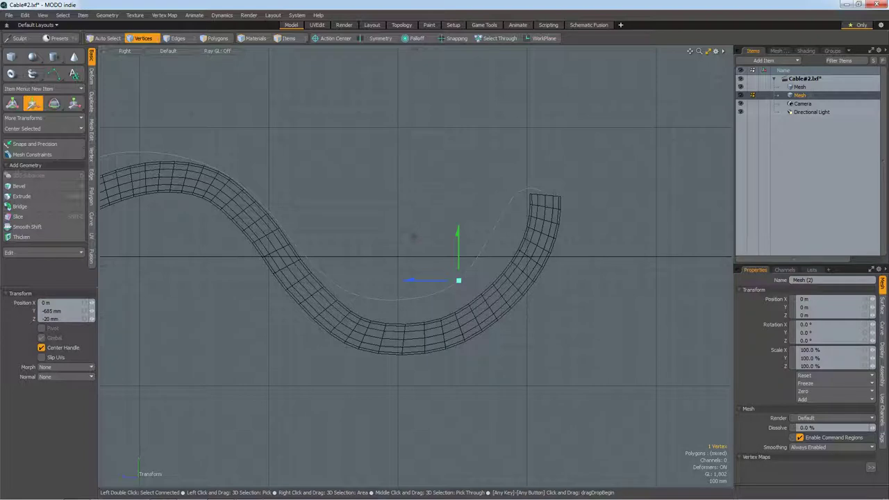
left_click_drag(458, 280, 480, 282)
key("space")
Step: Lower the top curve vertex toward the tube's end and drop another vertex into the bend
left_click(517, 192)
key("w")
left_click_drag(517, 191, 524, 234)
key("space")
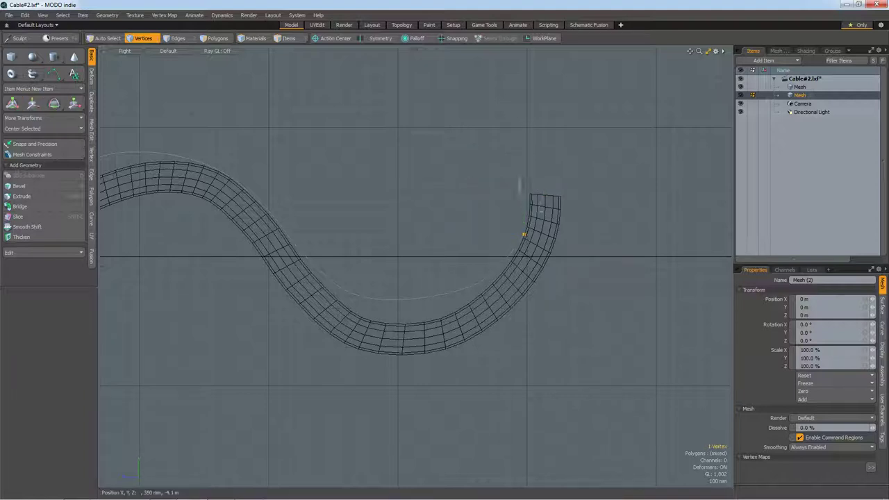
key("w")
left_click_drag(524, 234, 528, 248)
key("space")
key("w")
left_click_drag(480, 281, 483, 299)
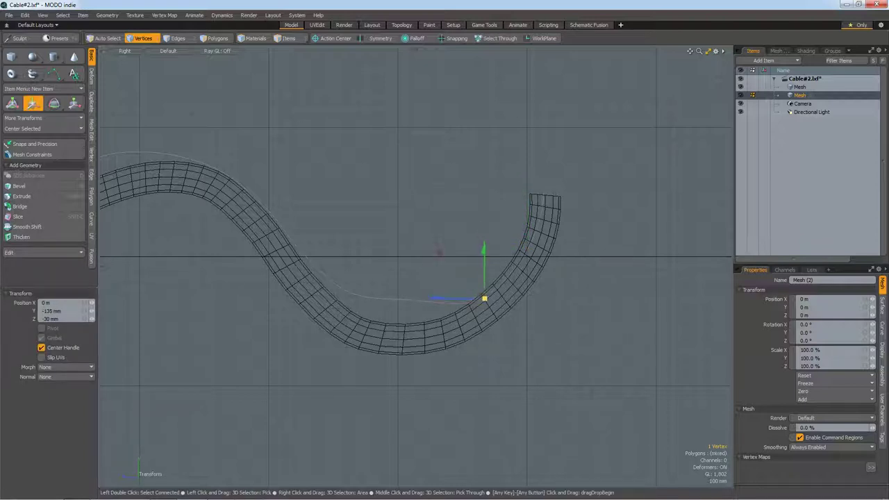
key("space")
Step: In a tilted view, shift the vertex at the bottom of the bend slightly left and down
middle_click_drag(485, 300, 517, 284)
left_click(437, 282)
key("w")
mouse_move(436, 283)
left_mouse_down()
mouse_move(429, 301)
mouse_move(466, 305)
left_mouse_up()
key("q")
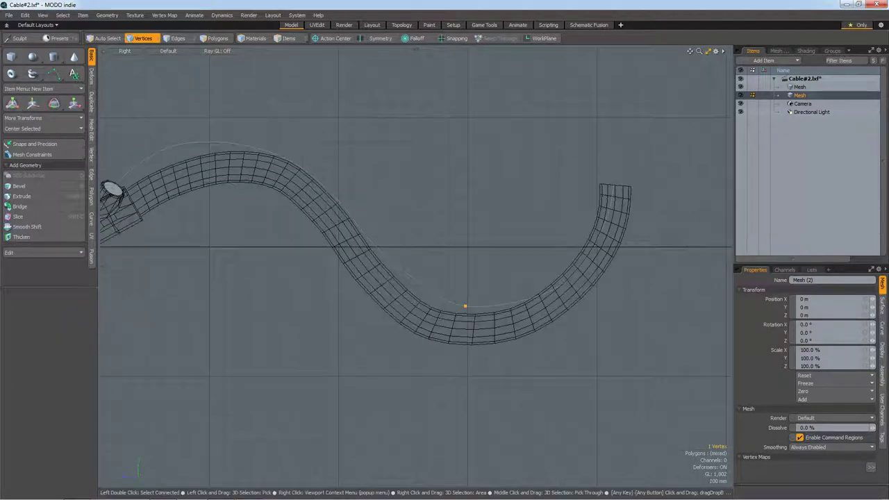
key("w")
left_click_drag(419, 282, 411, 285)
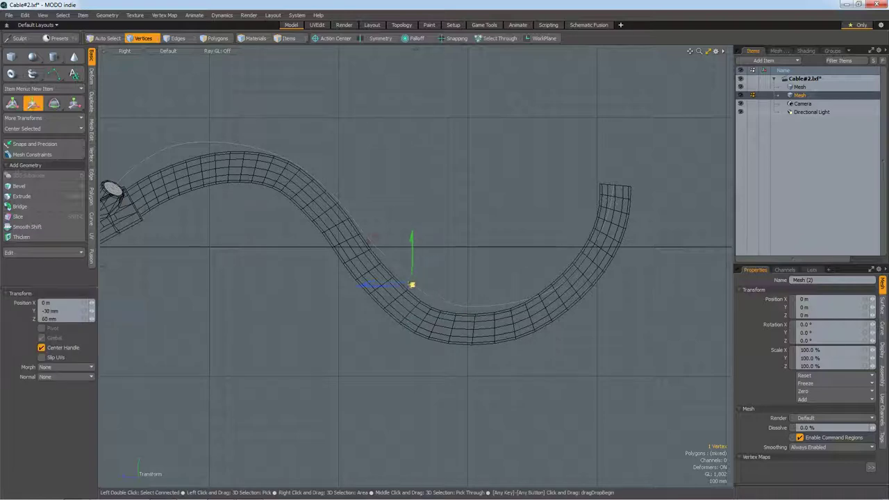
key("q")
scroll(431, 312, "down", 3)
scroll(389, 292, "up", 3)
scroll(389, 292, "up", 2)
scroll(389, 320, "down", 5)
Step: In Top view, move the curve's end vertex near the connector up and right, about -10 mm in X and Z
key("ctrl+1")
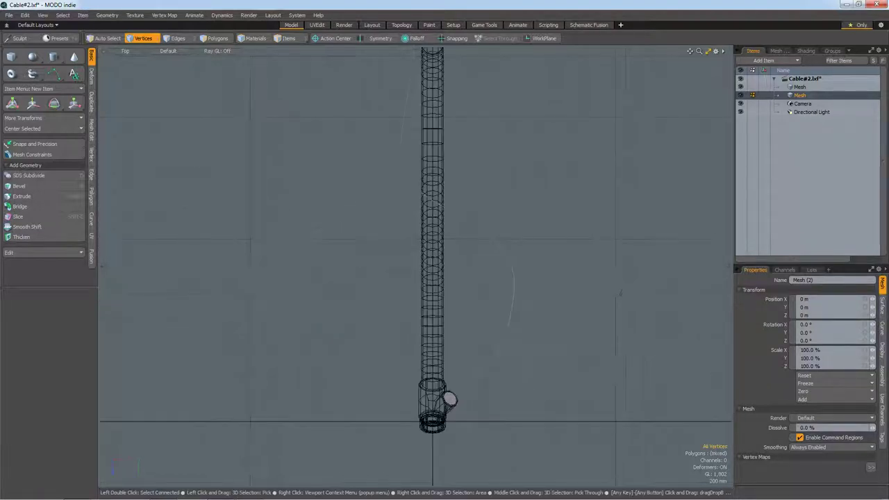
scroll(441, 361, "down", 3)
scroll(443, 363, "up", 4)
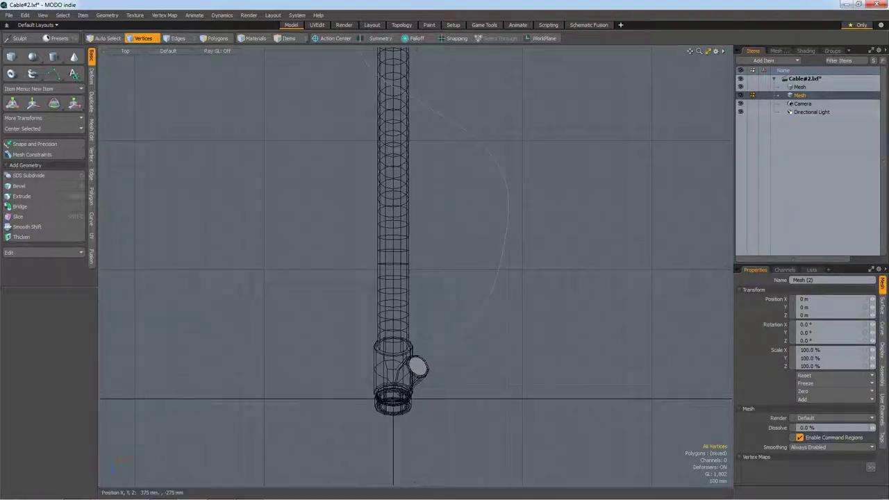
right_click_drag(469, 359, 458, 278)
scroll(455, 309, "up", 2)
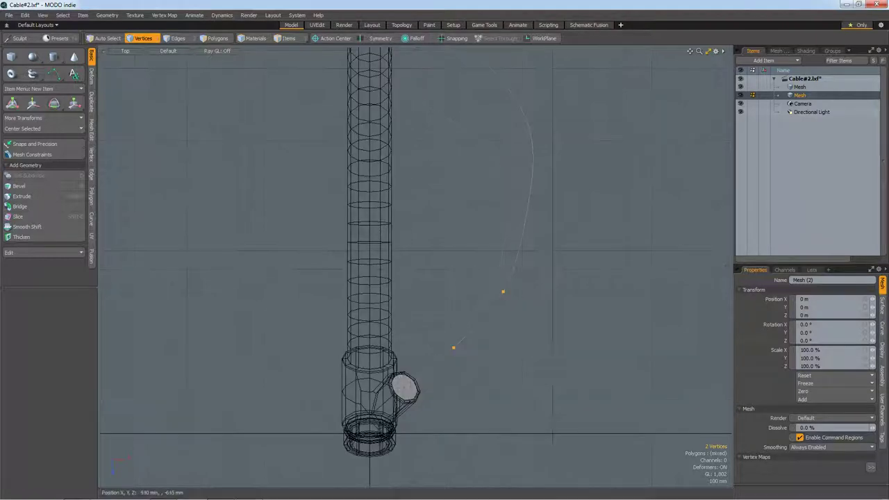
left_click(453, 348)
key("w")
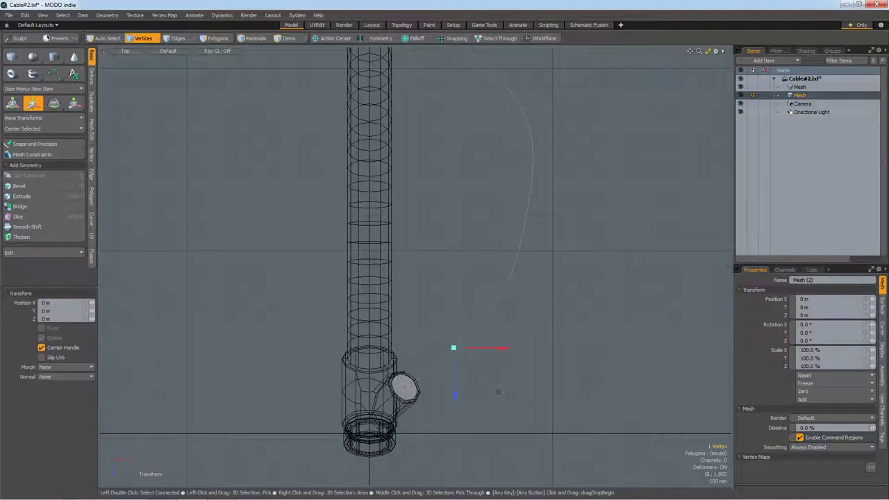
left_click_drag(498, 392, 544, 333)
key("space")
Step: Select the whole curve to check it, clear the selection, then view the side and back
double_click(499, 288)
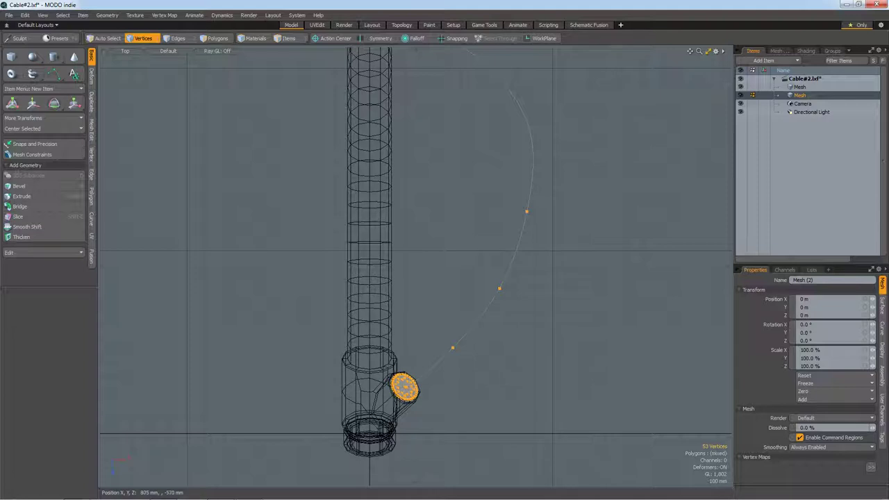
left_click(507, 373)
scroll(507, 374, "down", 2)
scroll(507, 373, "down", 2)
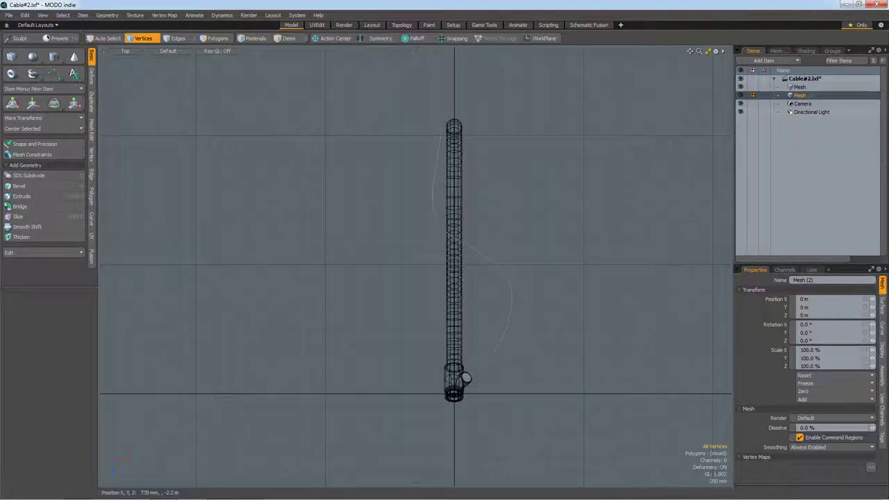
scroll(488, 257, "up", 2)
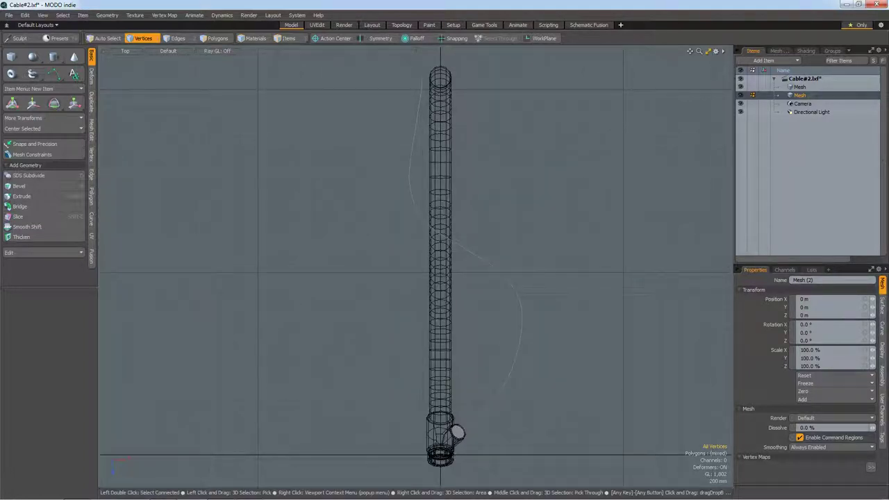
key("ctrl+3")
key("ctrl+4")
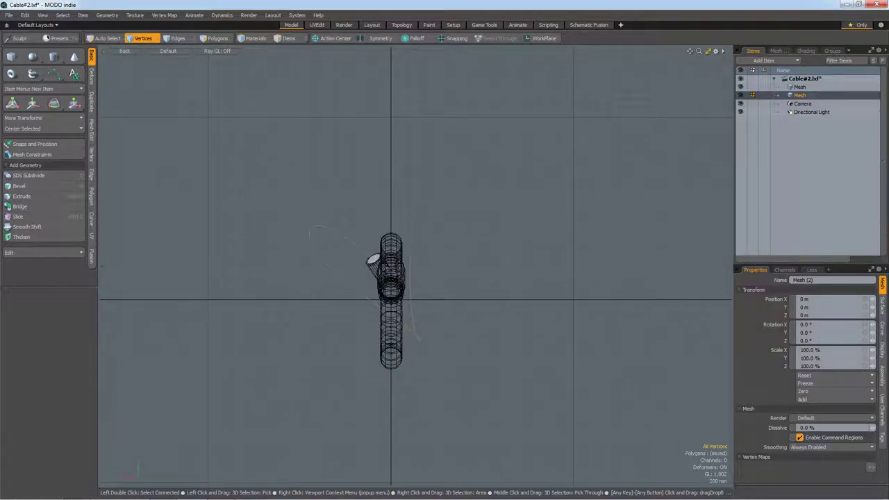
scroll(326, 273, "up", 3)
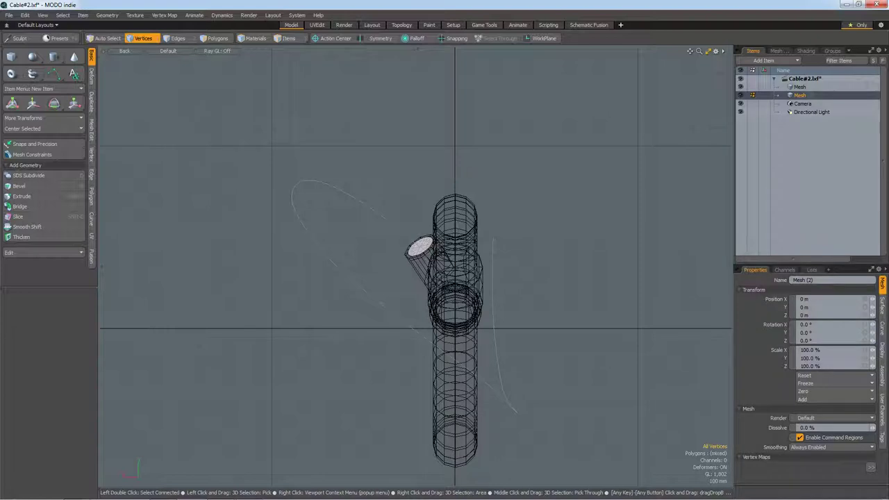
key("ctrl+2")
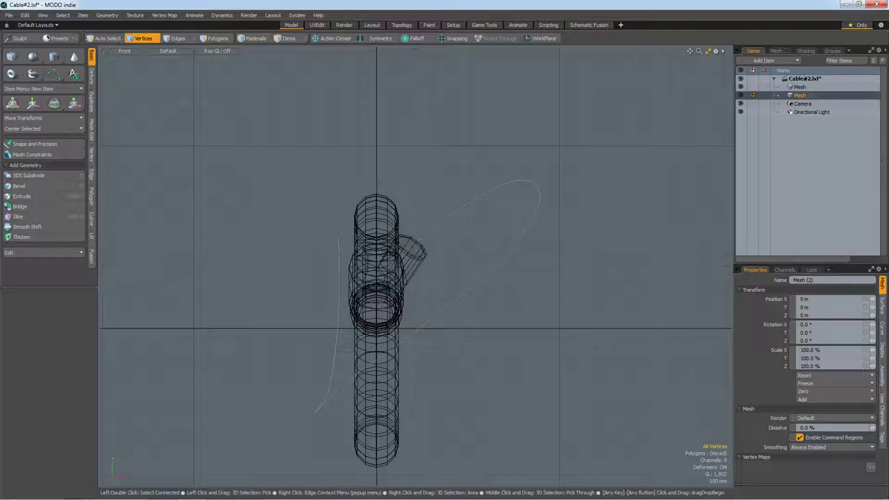
key("ctrl+Up")
scroll(362, 379, "down", 2)
scroll(362, 378, "down", 1)
scroll(362, 378, "up", 2)
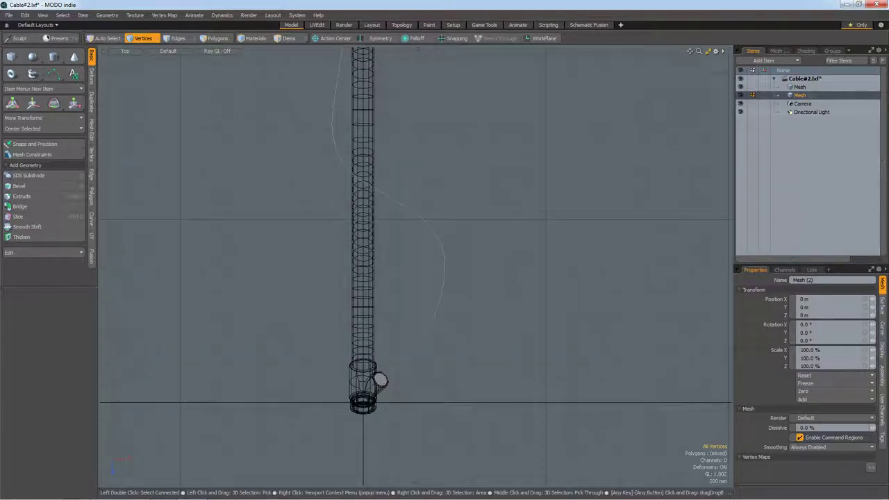
key("ctrl+Down")
left_click_drag(690, 51, 667, 77)
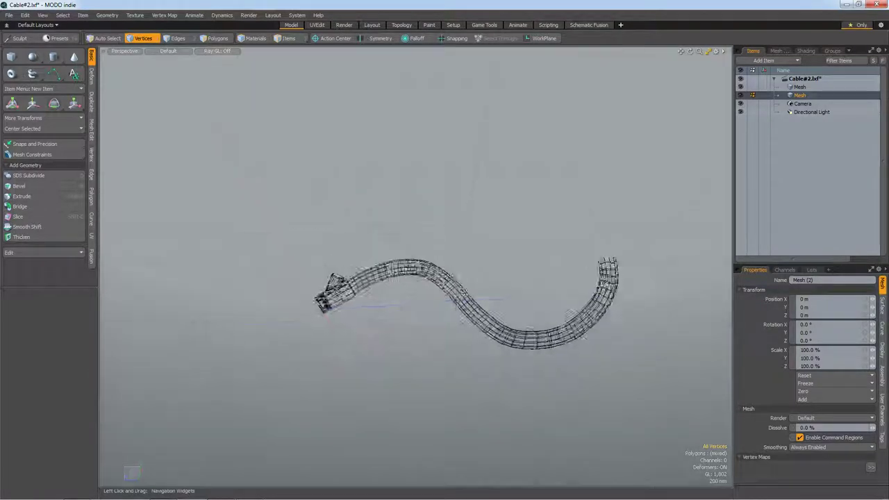
mouse_move(333, 279)
left_mouse_down("alt")
mouse_move(396, 295)
mouse_move(422, 238)
mouse_move(449, 229)
mouse_move(484, 242)
mouse_move(528, 321)
mouse_move(514, 295)
mouse_move(570, 297)
mouse_move(575, 280)
mouse_move(597, 280)
left_mouse_up("alt")
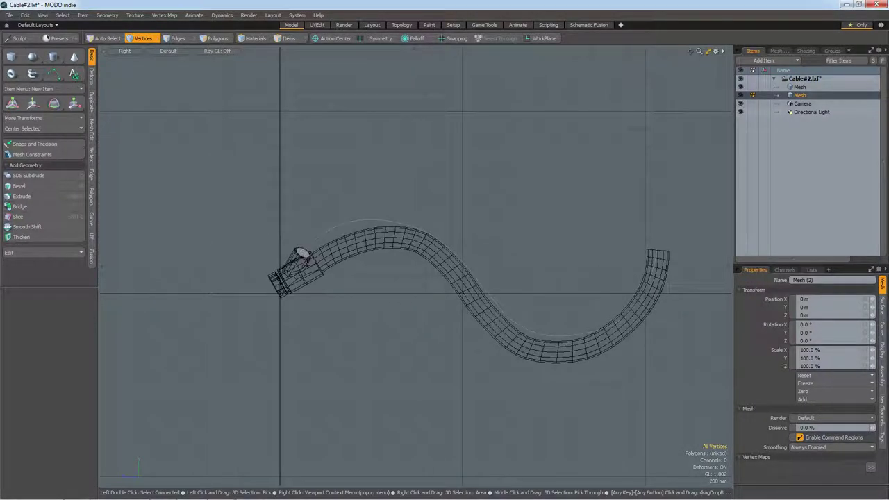
scroll(330, 241, "up", 3)
key("2")
double_click(361, 213)
Step: Deselect the edges and draw a three-point curve beside the connector in top view
left_click(362, 167)
left_click_drag(361, 167, 389, 209, "ctrl+alt")
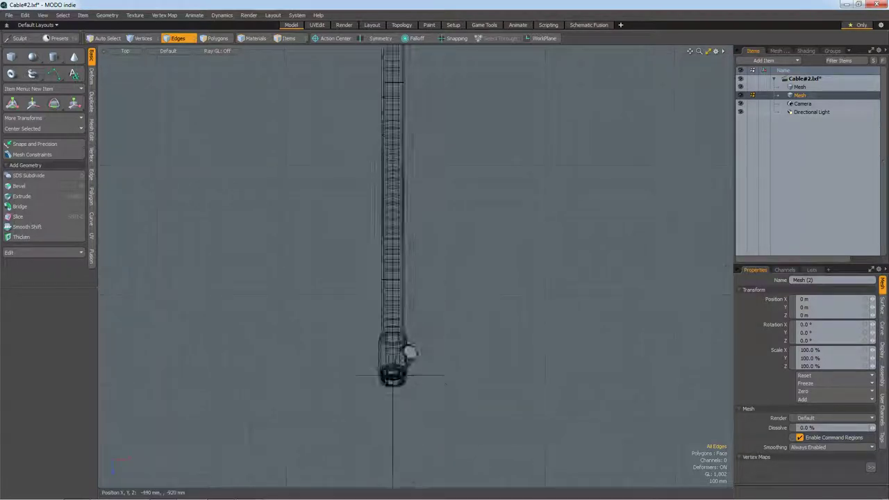
left_click(54, 73)
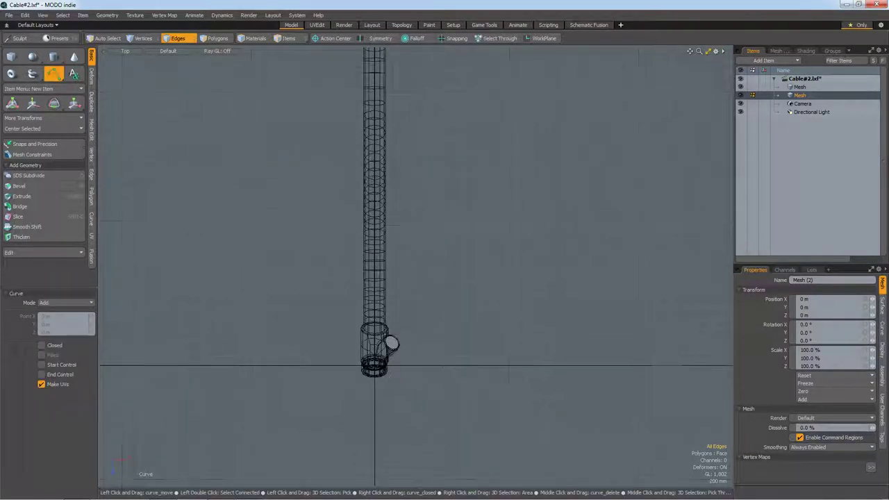
left_click(567, 129)
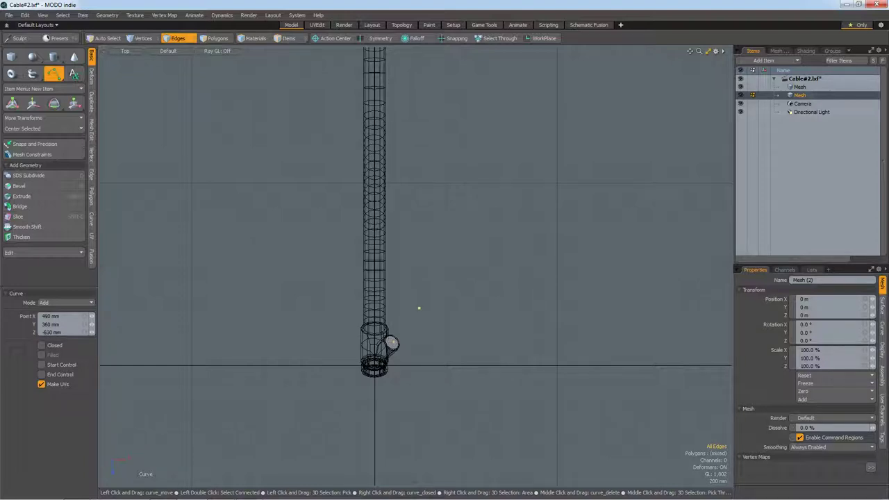
left_click(435, 269)
left_click(444, 226)
Step: Reposition the new curve's lower and middle points, finish it, then undo the curve
scroll(459, 282, "down", 2)
scroll(459, 282, "up", 2)
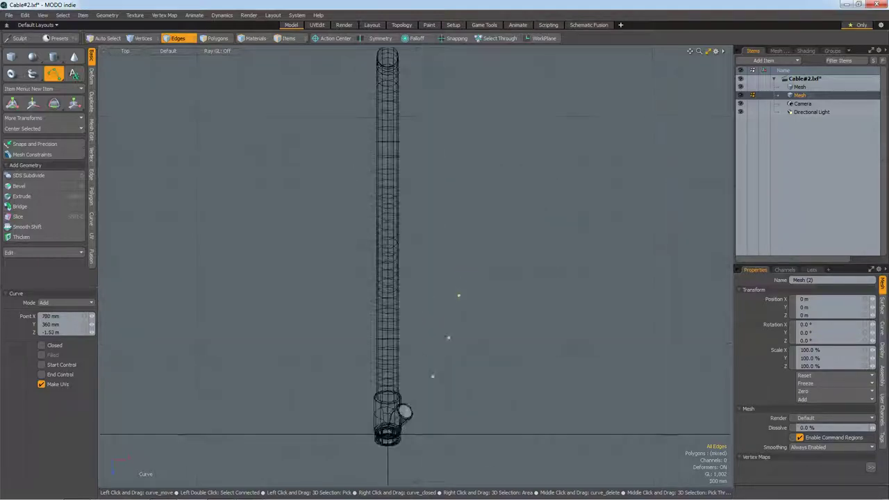
left_click_drag(432, 376, 438, 379)
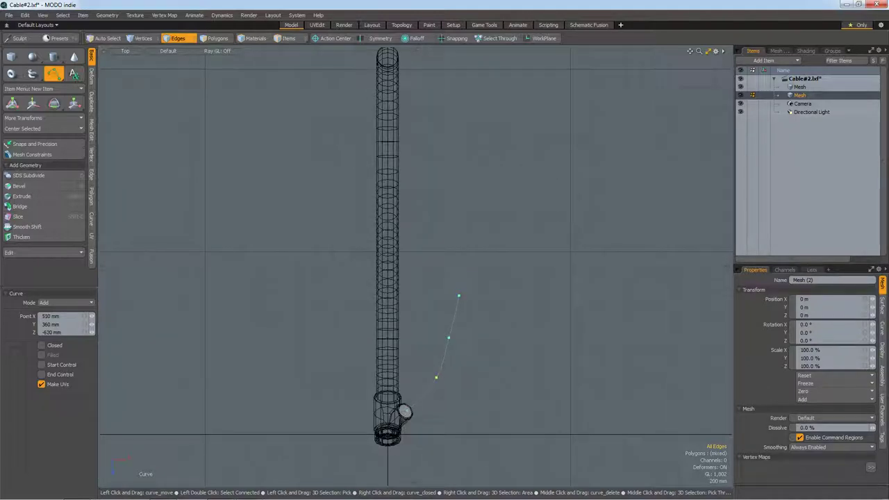
left_click_drag(449, 338, 458, 340)
left_click_drag(439, 379, 410, 408)
key("space")
key("ctrl+z")
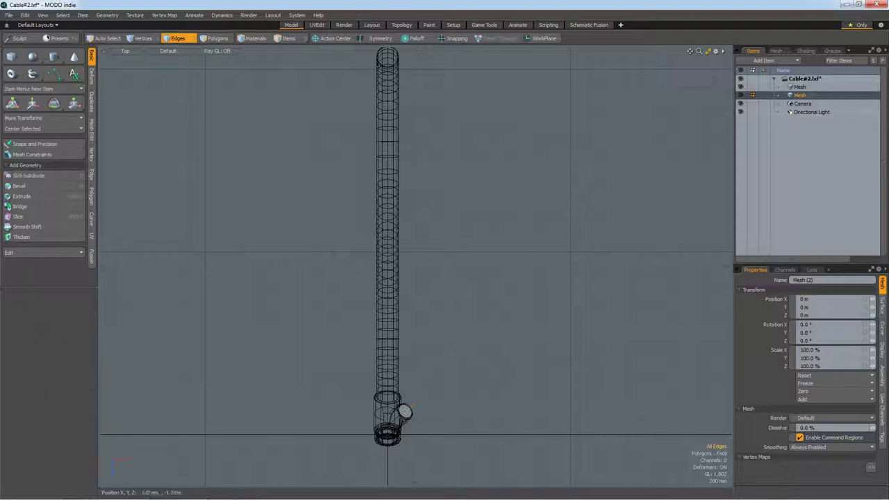
Step: Redraw the curve with five points running up alongside the tube
left_click(53, 73)
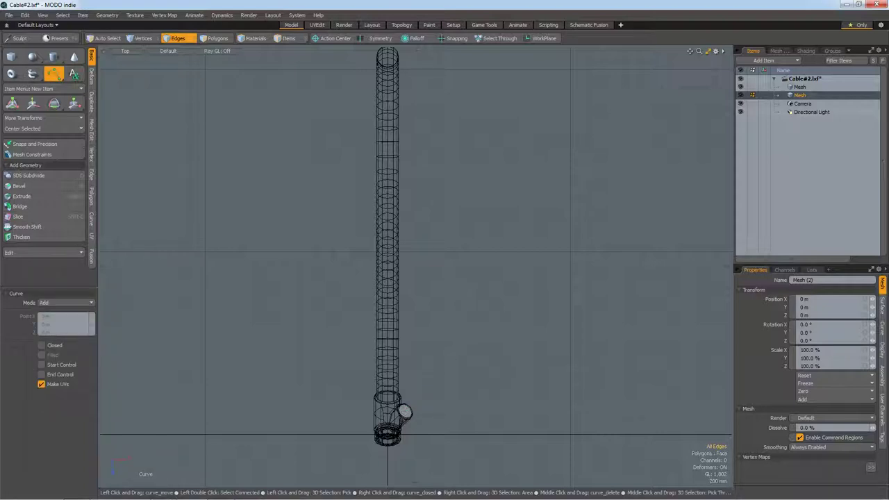
left_click(404, 413)
left_click(469, 317)
left_click(450, 251)
left_click(376, 188)
left_click(361, 163)
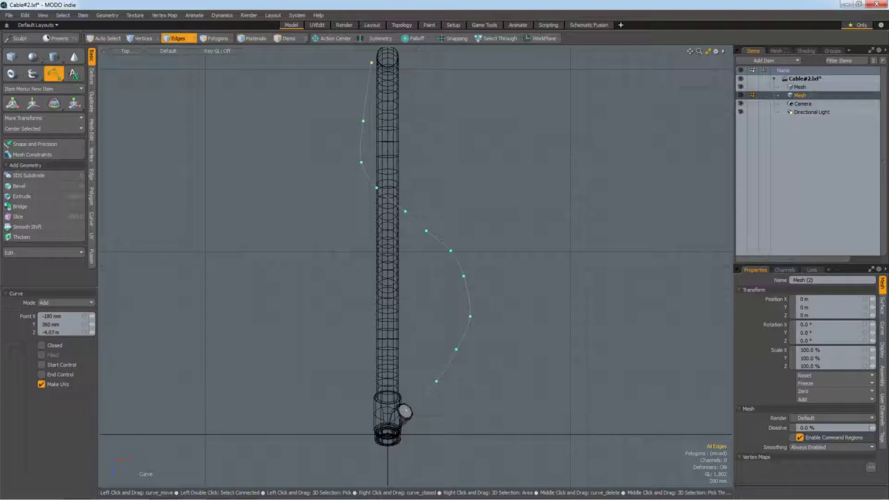
Step: Nudge three spline points into an S beside the tube, then select the whole spline
left_click_drag(363, 121, 366, 118)
left_click_drag(362, 162, 360, 158)
left_click_drag(375, 187, 427, 235)
key("space")
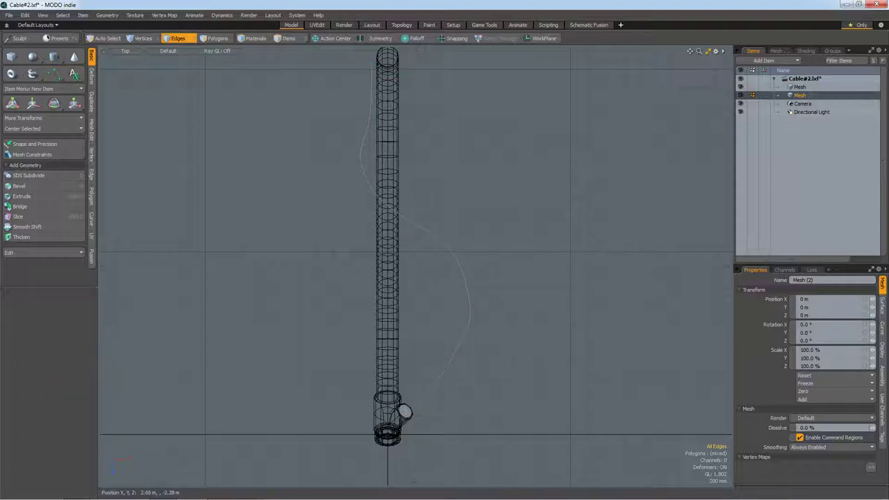
double_click(469, 292)
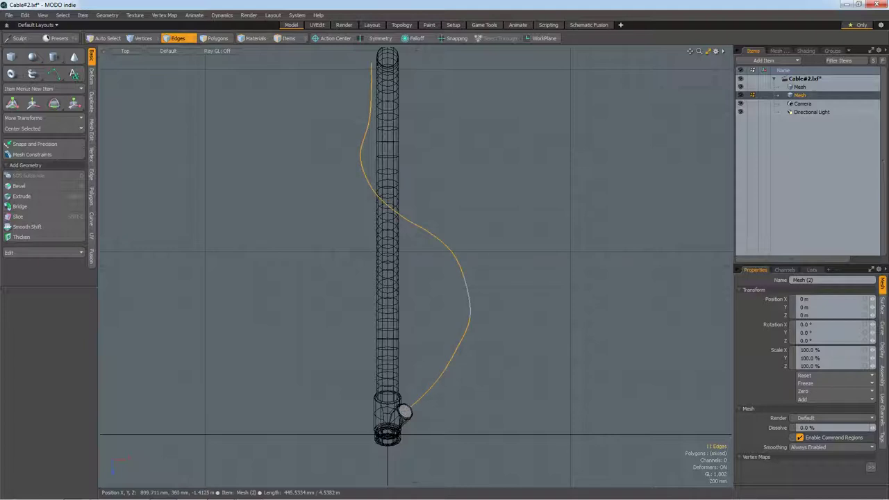
Step: Delete the old spline and draw a new four-point curve in Top view, starting at the connector
key("Delete")
left_click(32, 73)
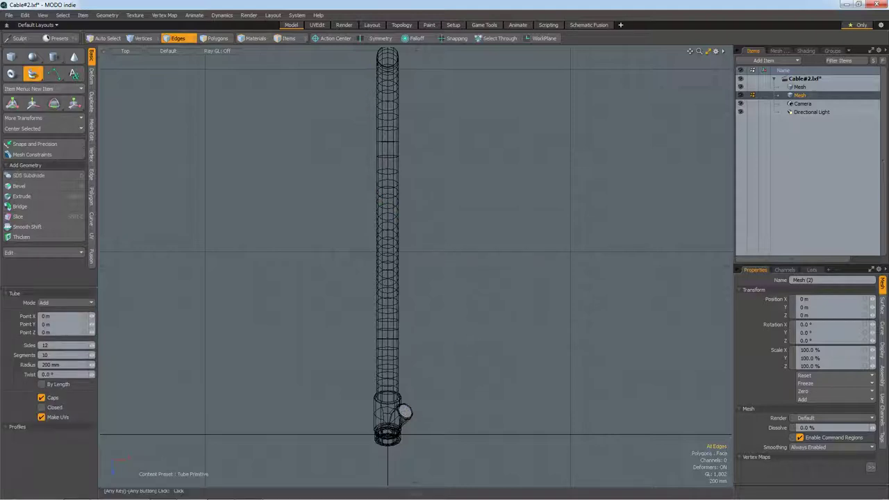
left_click(54, 74)
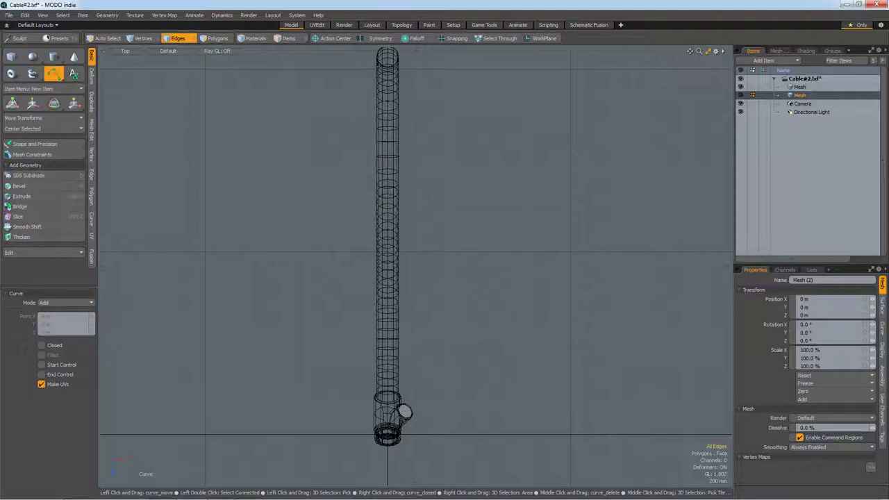
left_click(462, 343)
left_click(464, 298)
left_click(366, 188)
left_click(348, 139)
Step: In the side view, lower the spline's points near the connector end below the first cable
key("KP_1")
key("KP_3")
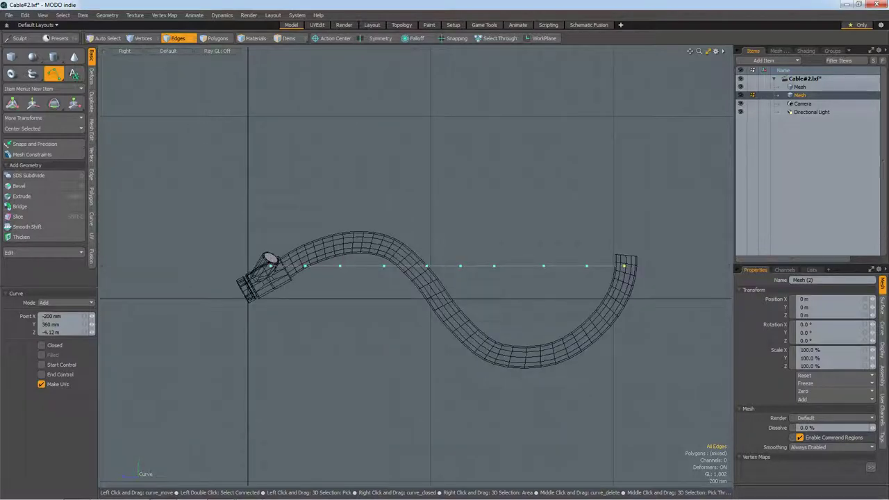
left_click_drag(586, 266, 596, 308)
left_click_drag(543, 266, 537, 333)
left_click_drag(494, 267, 483, 314)
mouse_move(459, 266)
left_mouse_down()
mouse_move(453, 273)
mouse_move(374, 226)
left_mouse_up()
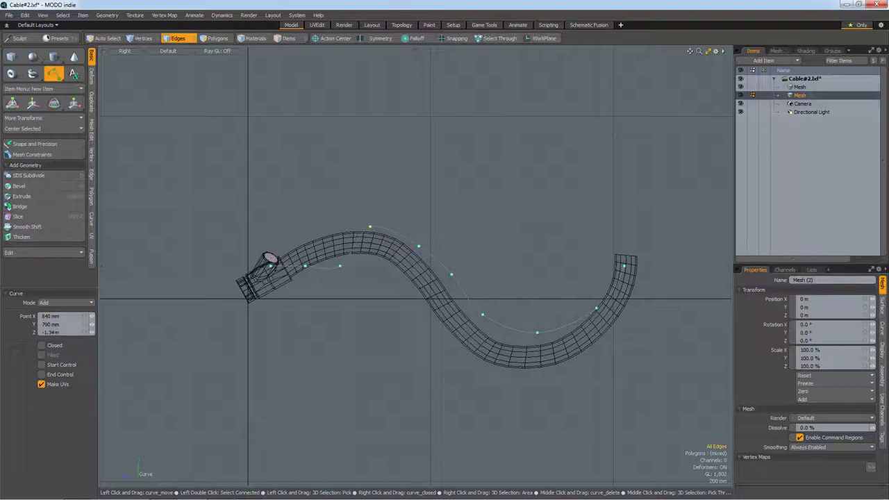
Step: Raise the far spline points above the cable, fine-tune the lowered ones, and check from above
left_click_drag(340, 266, 335, 237)
left_click_drag(305, 265, 301, 237)
left_click(275, 260)
left_click(302, 235)
left_click_drag(330, 228, 378, 223)
left_click_drag(450, 276, 448, 279)
left_click(483, 315)
left_click(538, 332)
left_click(596, 307)
key("ctrl+alt+Up")
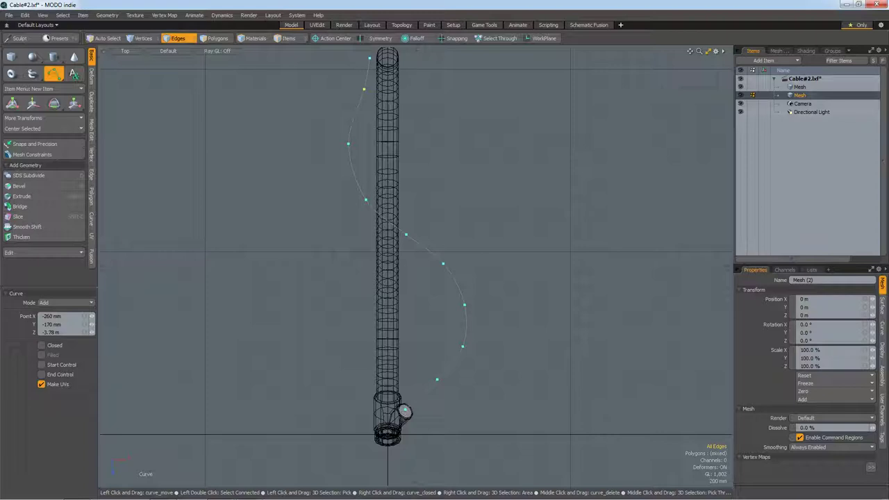
key("ctrl+alt+Right")
Step: In the back view, reshape the spline's lower end and insert an extra point
key("ctrl+alt+Down")
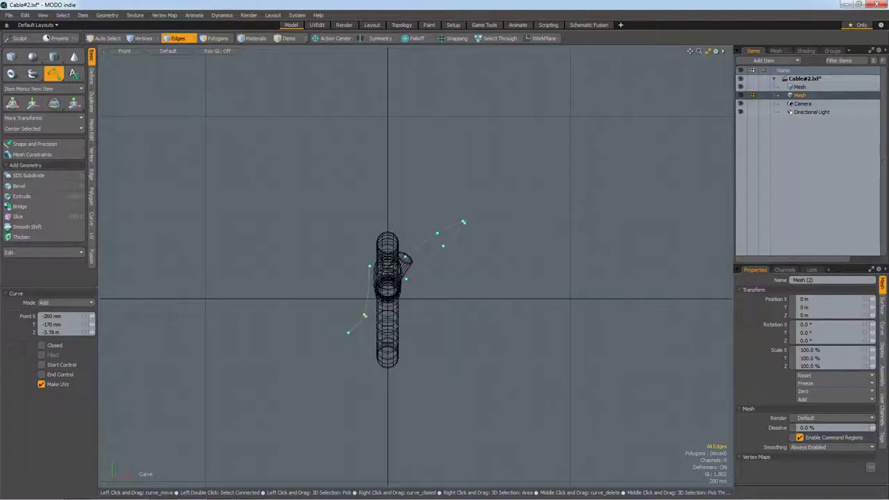
key("ctrl+alt+Down")
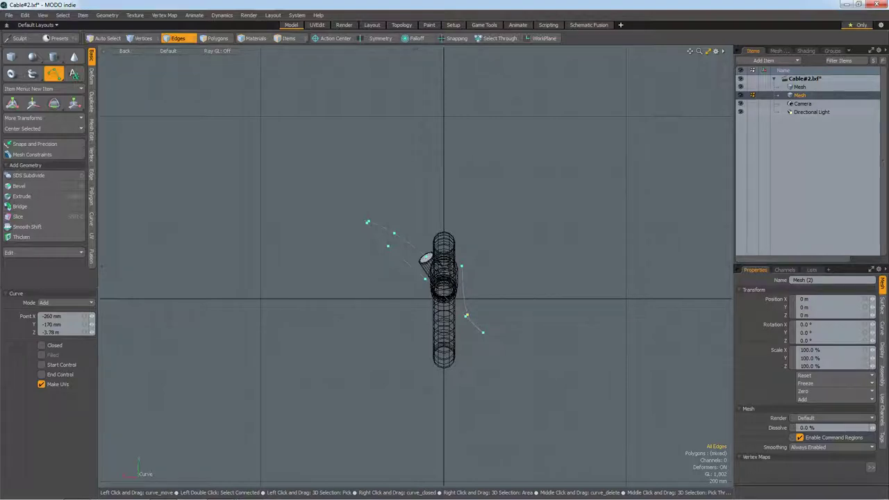
scroll(463, 329, "up", 2)
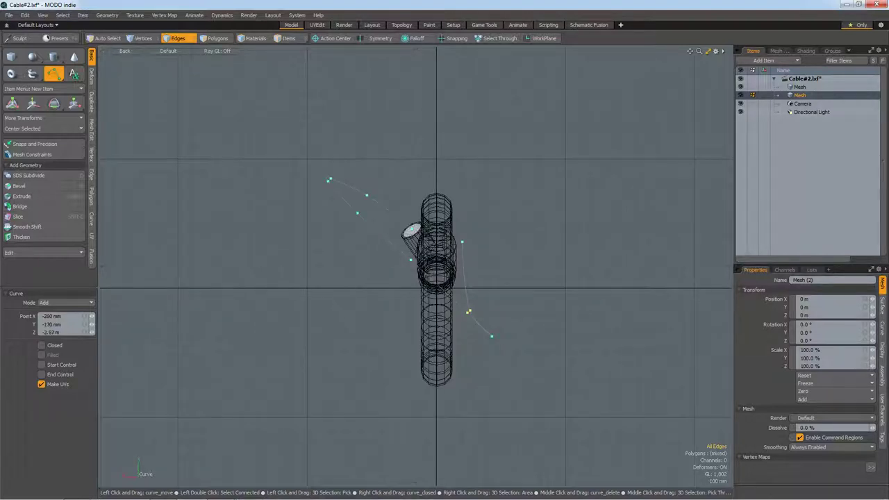
left_click_drag(473, 307, 478, 301)
left_click_drag(470, 309, 462, 316)
left_click_drag(491, 336, 489, 334)
left_click(471, 328)
left_click(490, 336)
left_click_drag(491, 334, 490, 332)
left_click_drag(463, 242, 461, 242)
Step: Shift a spline point in the side view, then review the curve from top, front, side and perspective
key("ctrl+1")
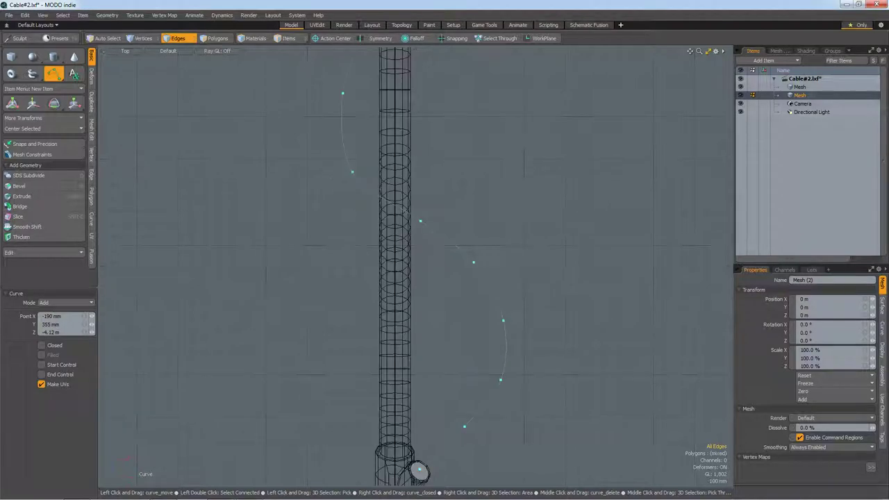
scroll(393, 339, "down", 2)
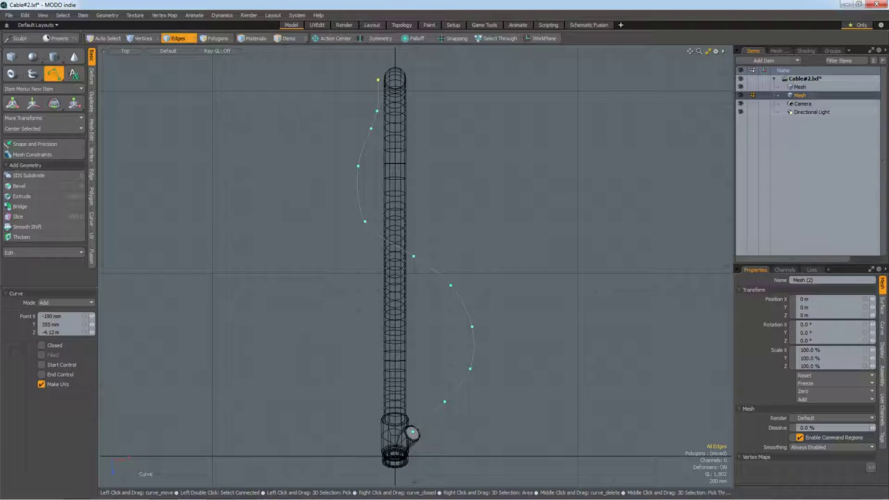
key("ctrl+3")
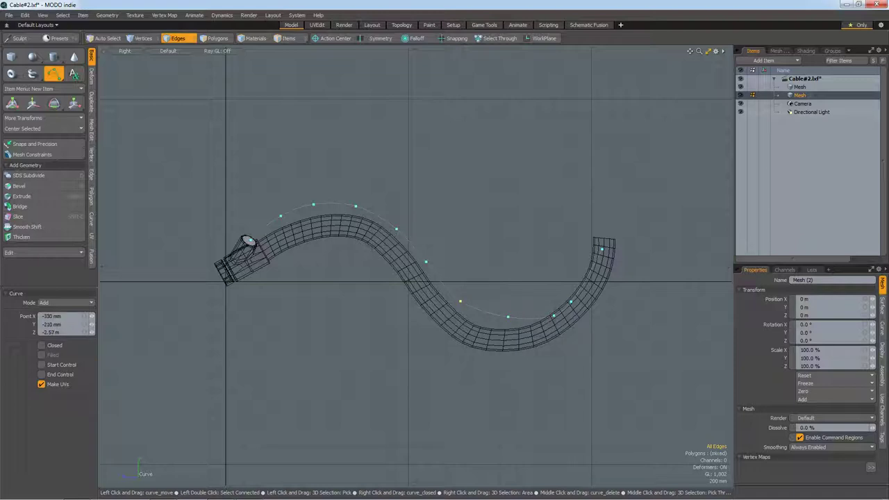
left_click_drag(554, 316, 576, 297)
left_click(546, 318)
key("KP_7")
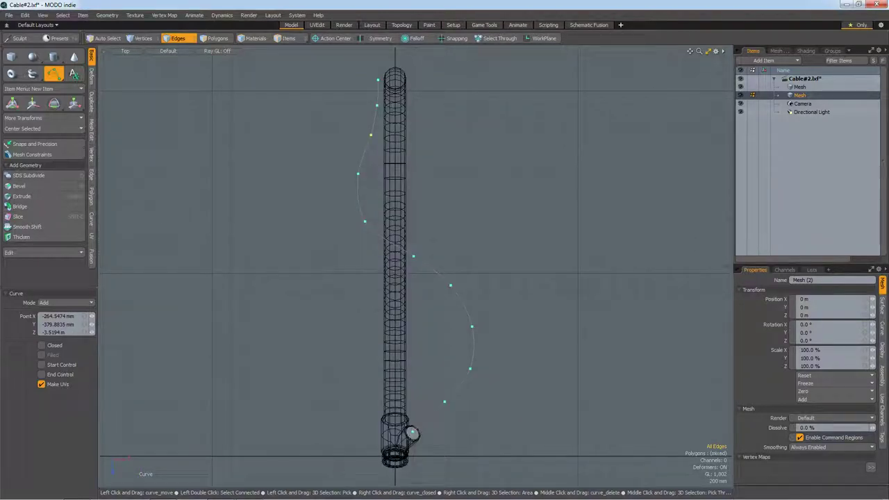
key("KP_1")
key("KP_3")
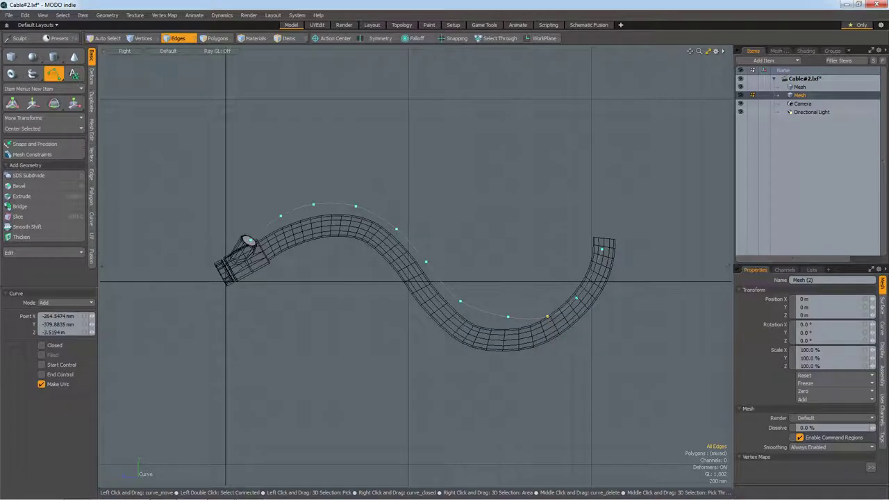
key("KP_0")
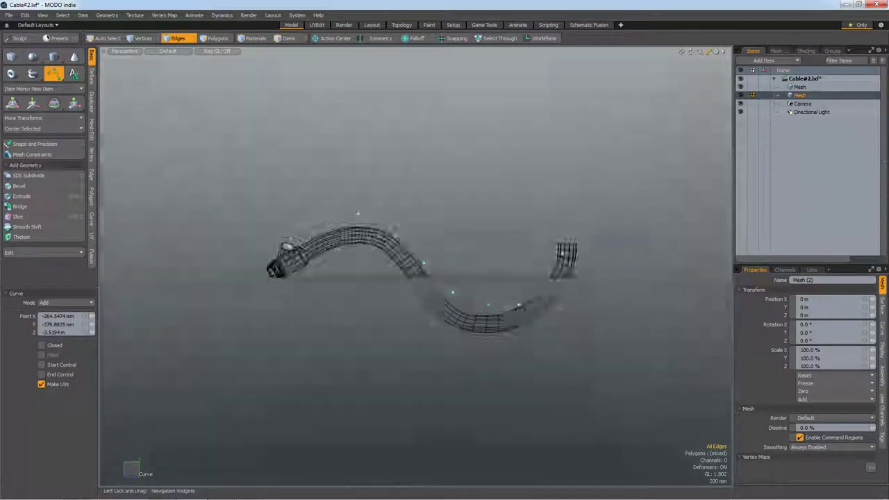
Step: Sweep a second tube along the new spline with Curve Extrude, Align to Normal off
left_click_drag(358, 213, 500, 209, "alt")
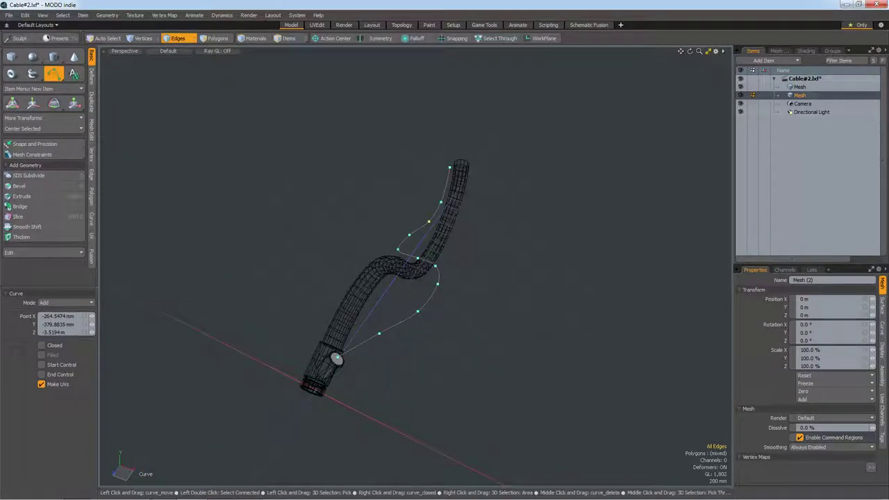
key("space")
key("space")
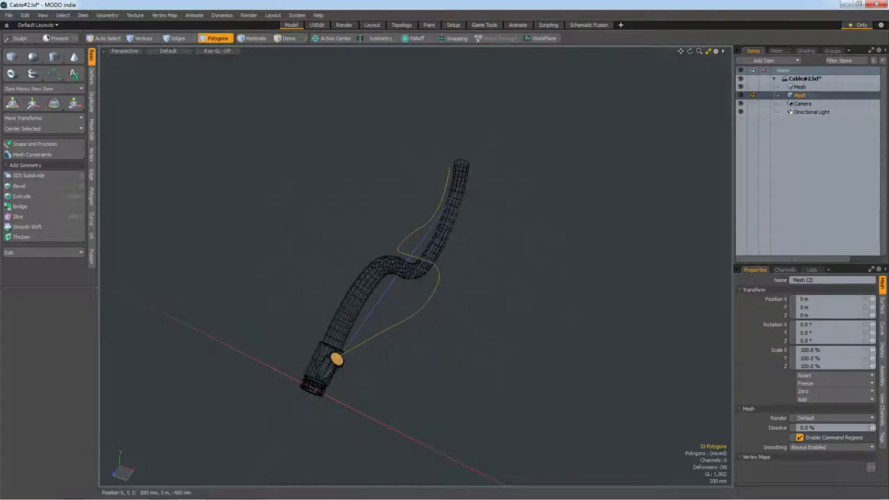
left_click(90, 102)
left_click(35, 118)
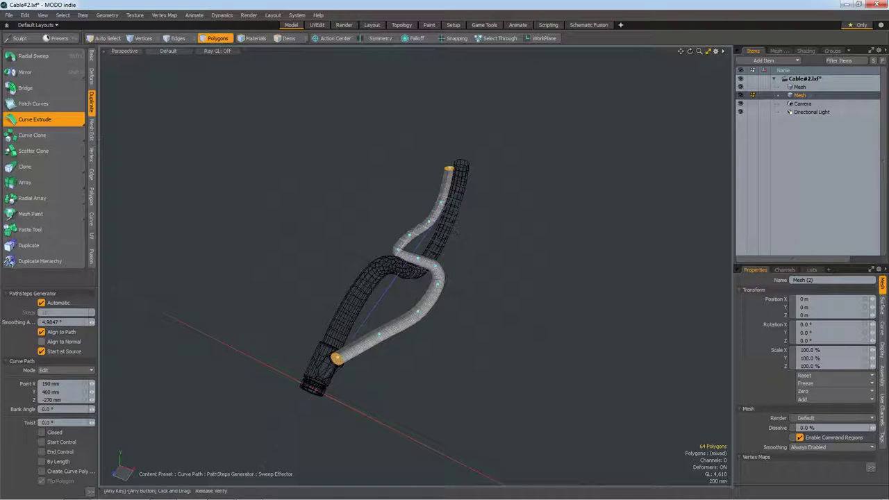
left_click(41, 341)
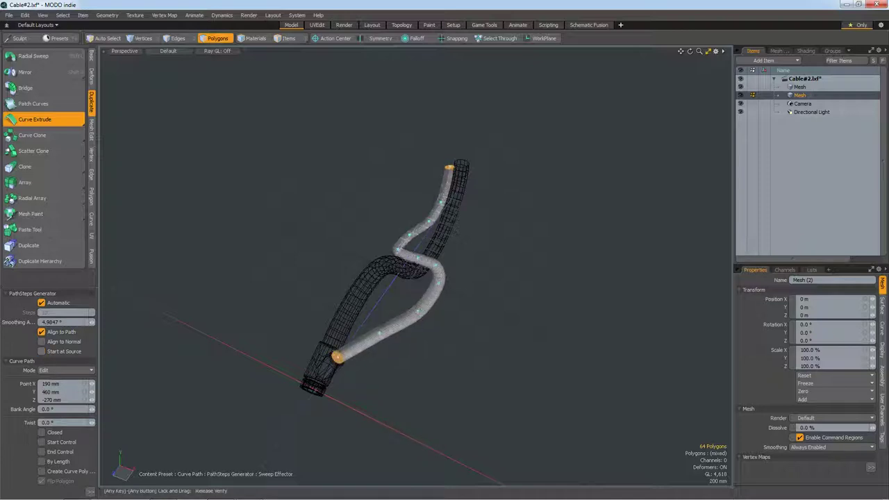
left_click(41, 331)
left_click(41, 331)
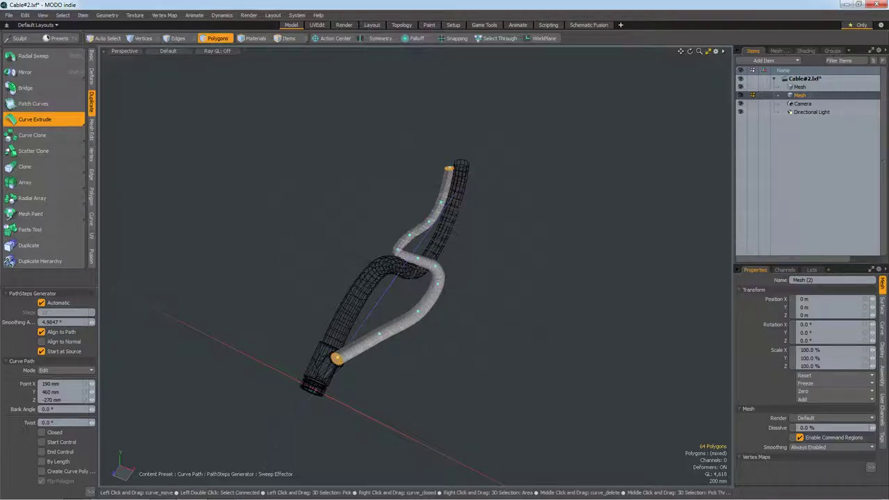
scroll(343, 359, "up", 5)
key("space")
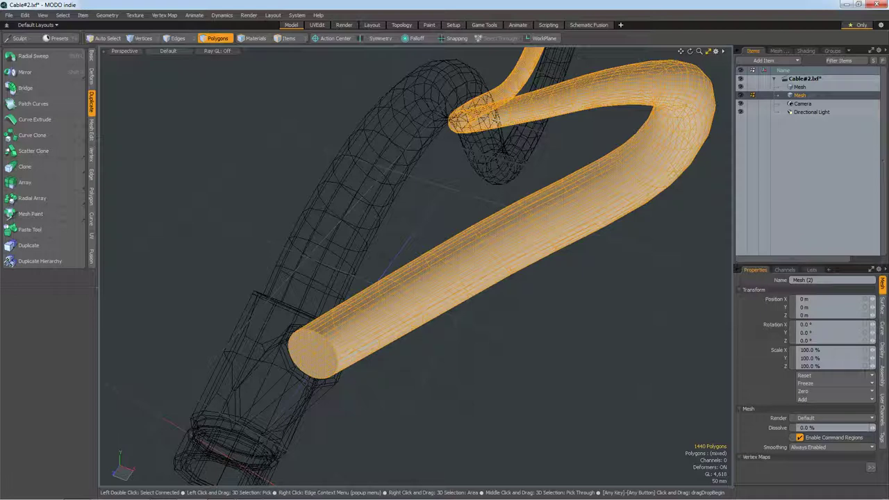
Step: Deselect the new tube and start a preview in the Render layout
left_click(556, 389)
scroll(369, 291, "down", 5)
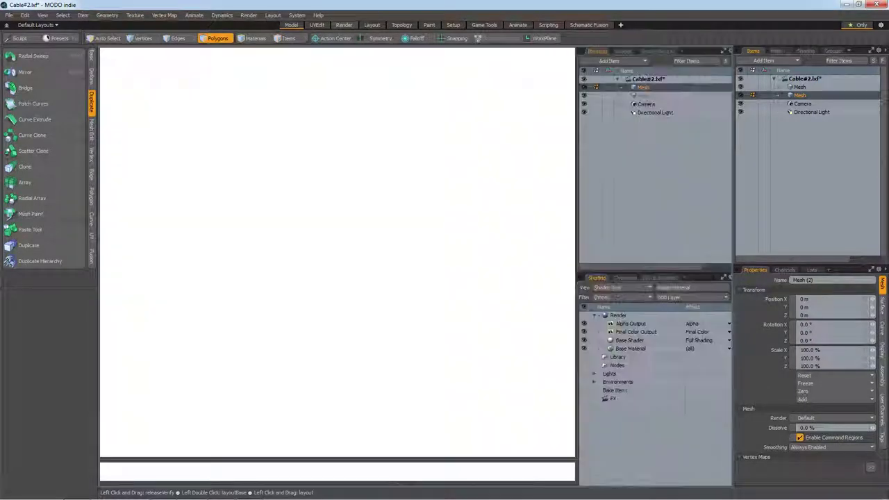
left_click(344, 24)
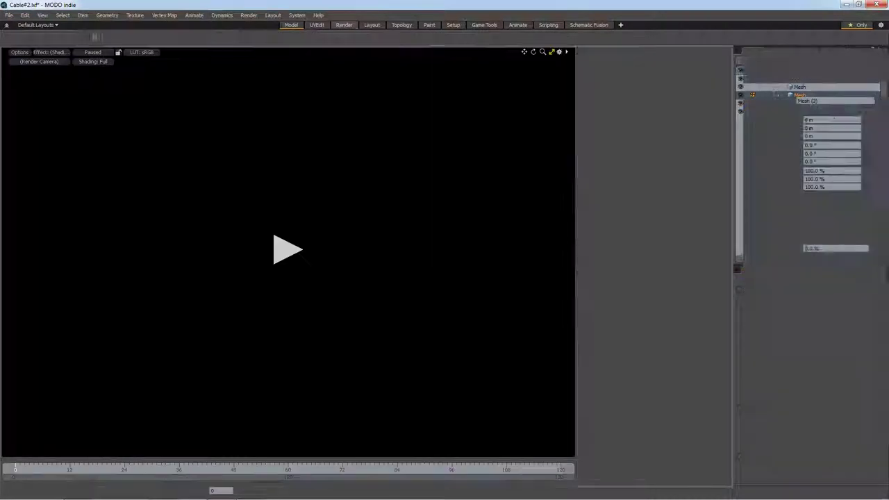
left_click(288, 250)
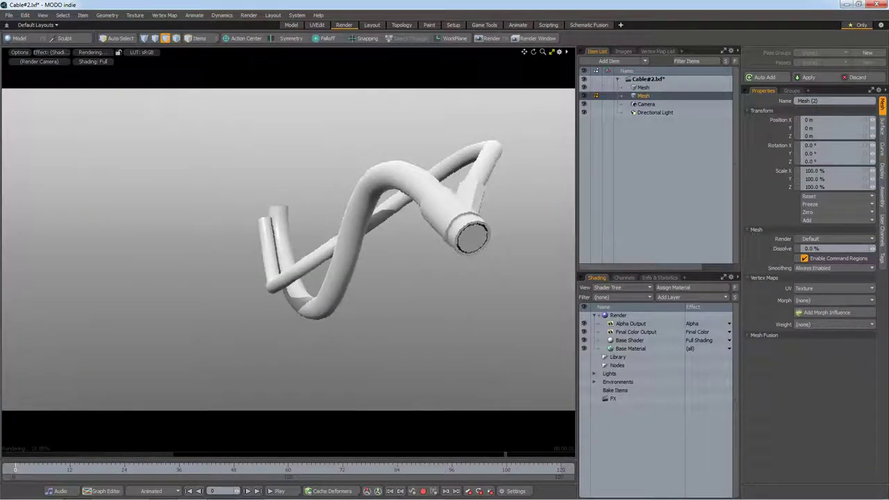
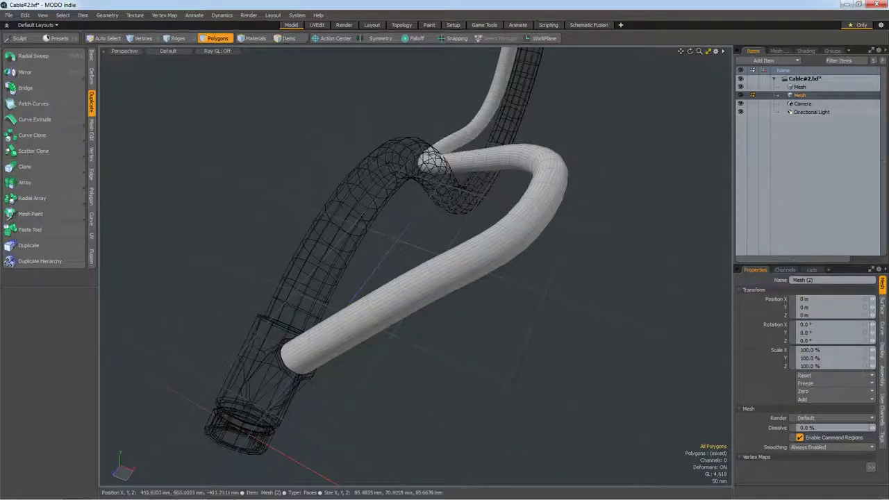
Step: Delete all polygons of the old thin cable tube
key("ctrl+a")
key("Delete")
key("2")
key("ctrl+a")
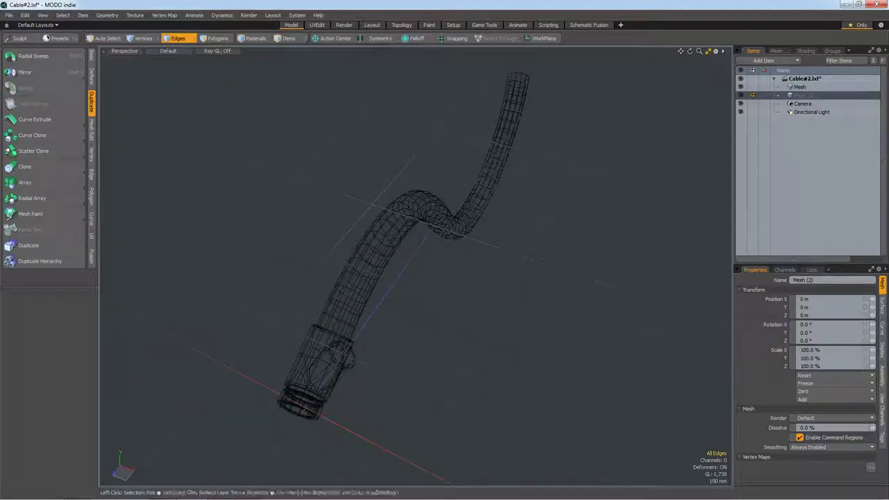
scroll(381, 265, "up", 5)
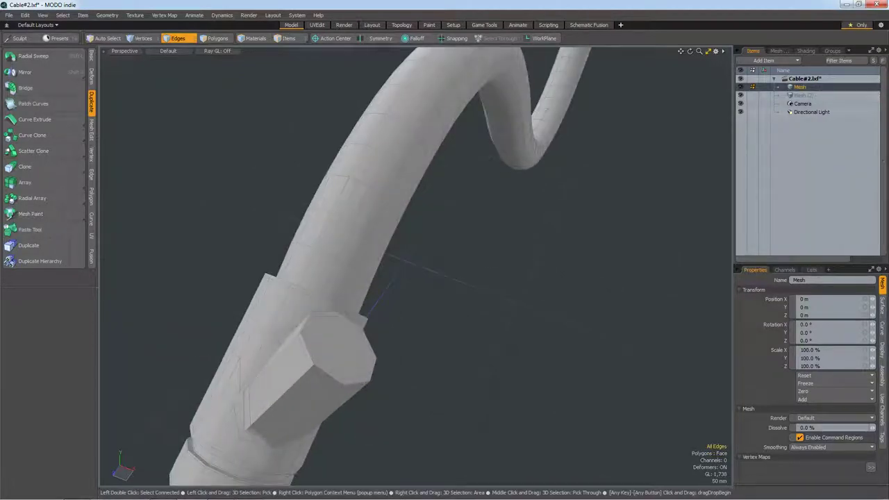
key("3")
scroll(380, 265, "down", 3)
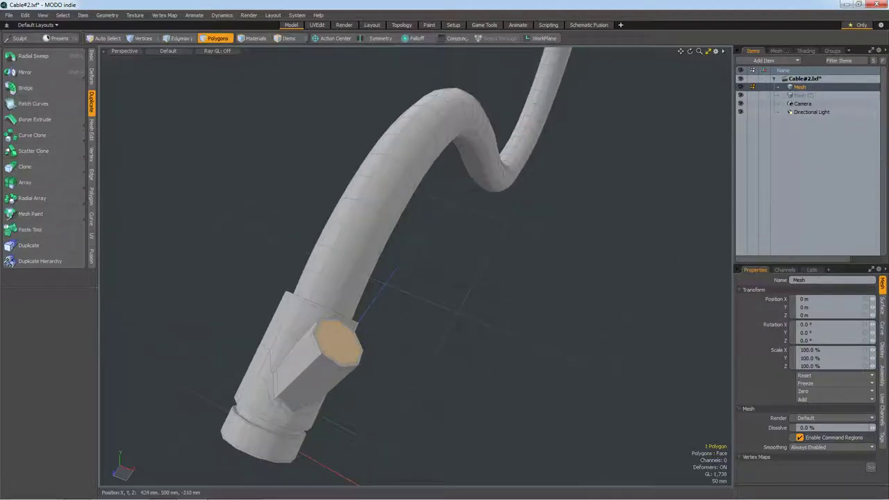
Step: On Mesh (2), select the end fitting's octagonal side face
left_click(876, 95)
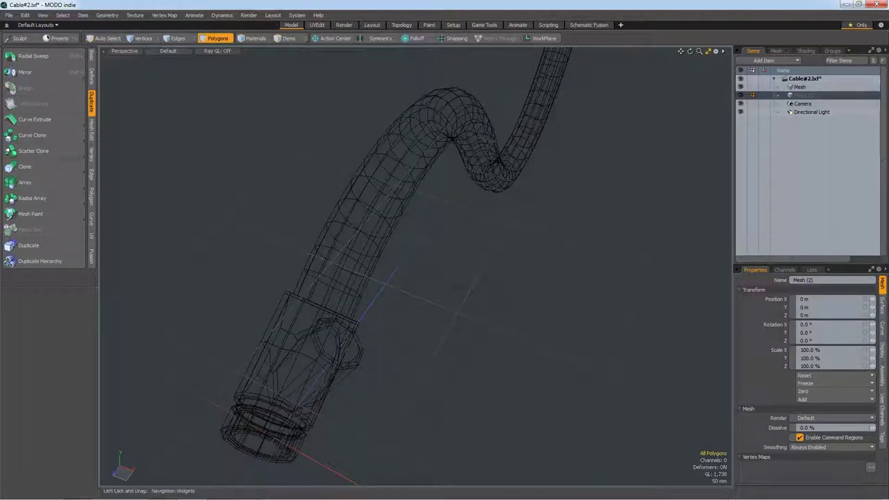
left_click_drag(690, 50, 702, 56)
left_click(349, 258)
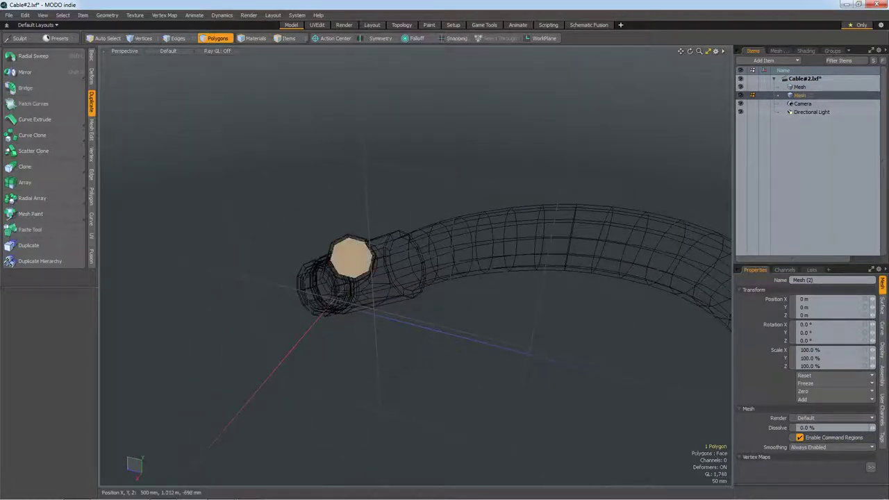
key("shift+a")
key("1")
key("shift+a")
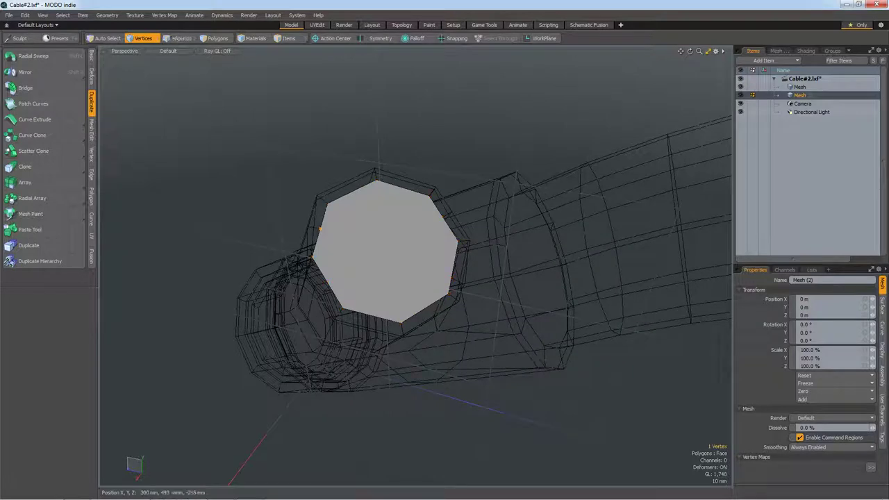
left_click(326, 283, "shift")
left_click(452, 279, "shift")
scroll(417, 264, "down", 2)
key("3")
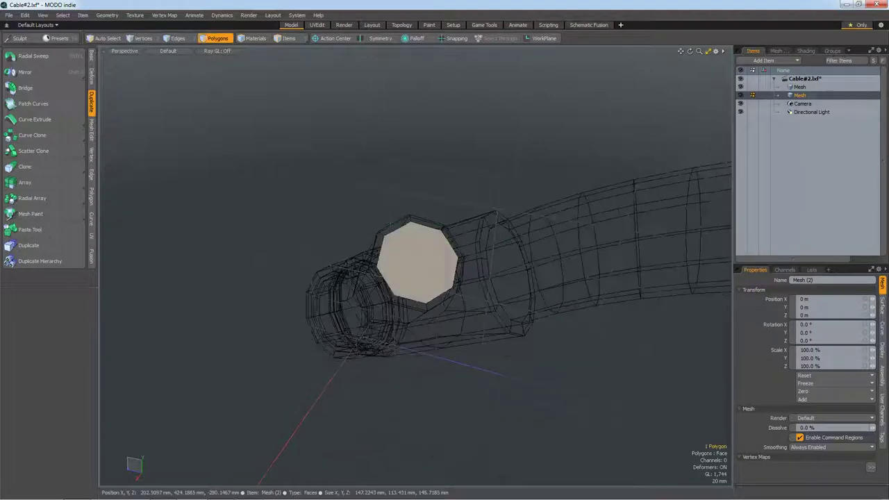
left_click_drag(690, 52, 702, 97)
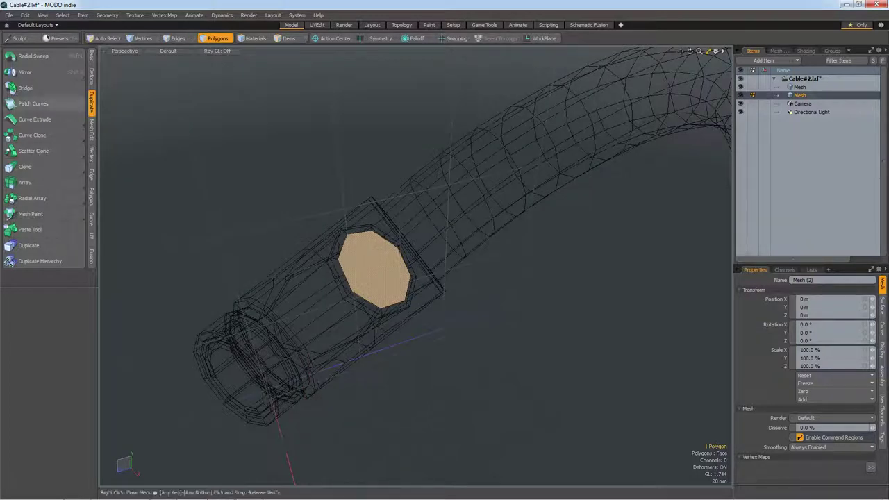
Step: Add a new empty mesh item, Mesh (3), from the Basic tools
left_click(91, 57)
left_click(41, 89)
left_click(70, 101)
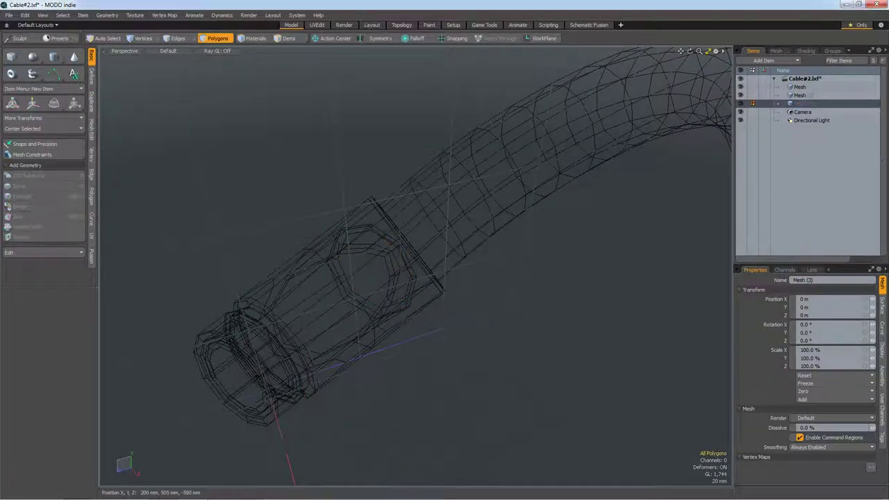
Step: Paste the octagon face into Mesh (3) and bevel it into a long shaft
key("a")
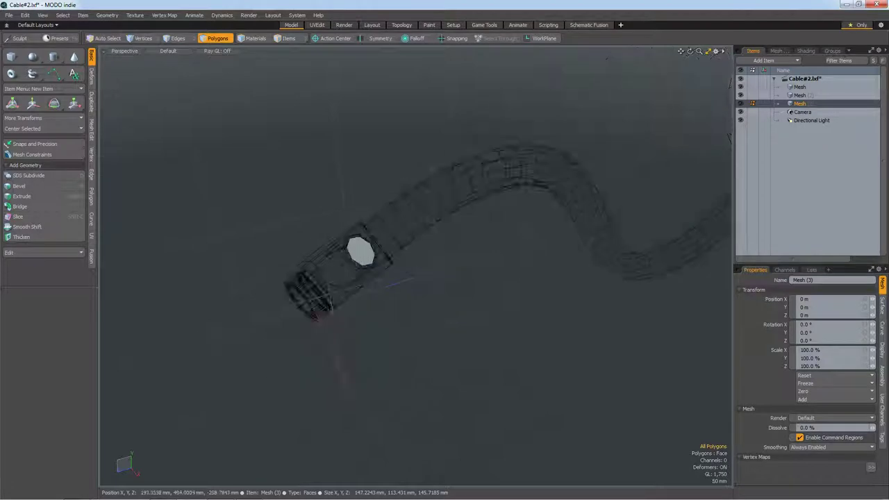
key("b")
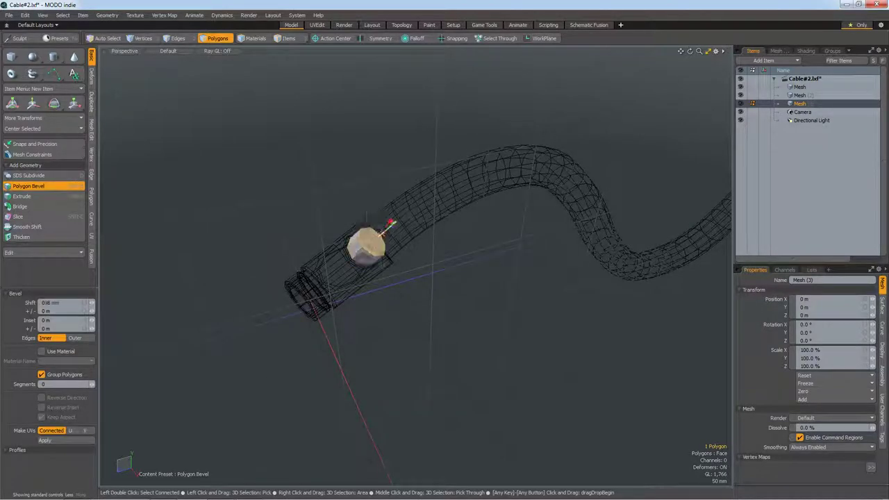
left_click_drag(371, 240, 585, 61)
key("space")
Step: Make Mesh (2) the active layer again and switch to Top view
mouse_move(690, 51)
left_mouse_down()
mouse_move(626, 76)
mouse_move(528, 139)
left_mouse_up()
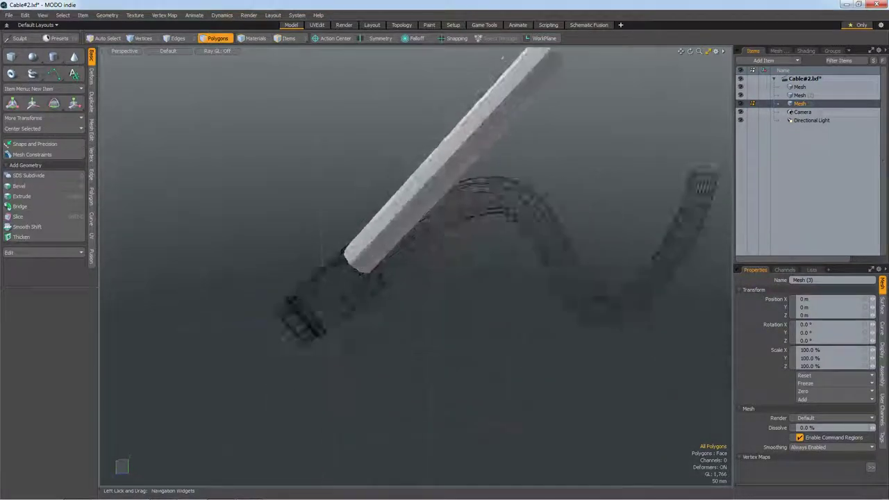
left_click_drag(503, 57, 528, 139)
left_click(800, 95)
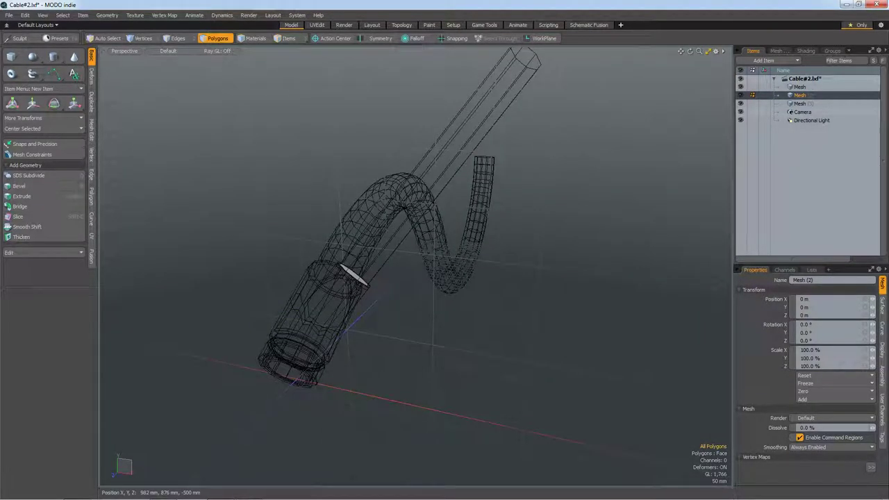
left_click_drag(333, 264, 370, 293, "alt")
key("ctrl+1")
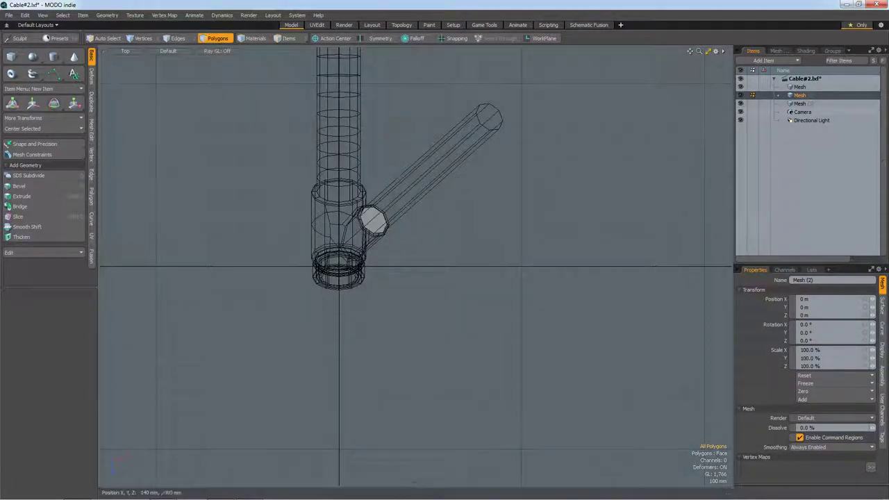
Step: In Top view, draw a curve from the shaft end up beside the cable, then view from the side
scroll(362, 313, "down", 2)
scroll(363, 313, "down", 2)
scroll(354, 229, "up", 3)
scroll(354, 230, "up", 2)
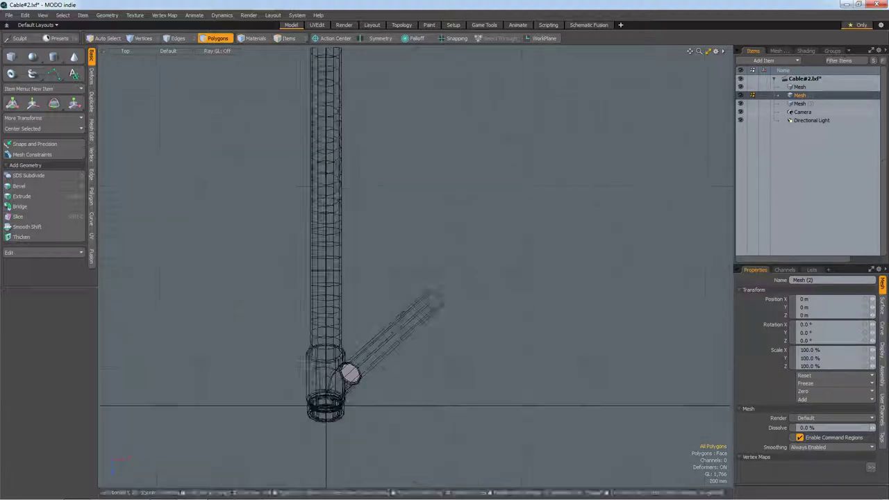
scroll(354, 229, "down", 2)
scroll(386, 254, "up", 1)
left_click(53, 73)
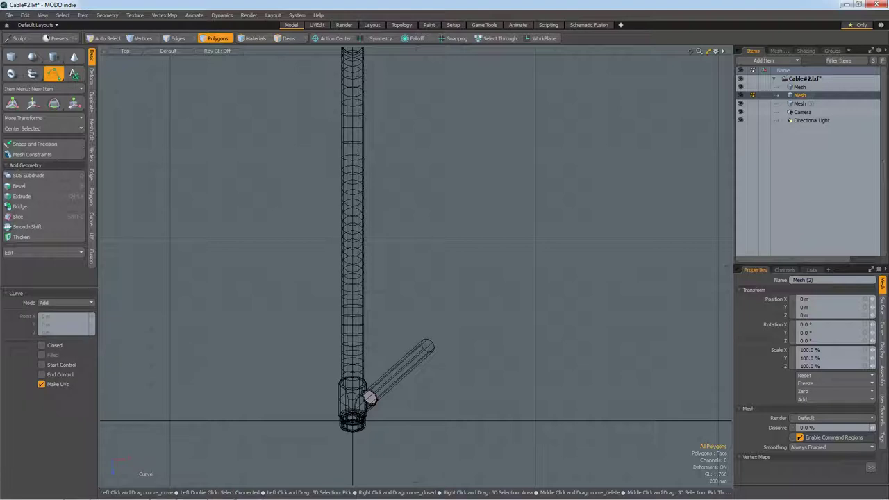
scroll(378, 396, "up", 2)
left_click(362, 400)
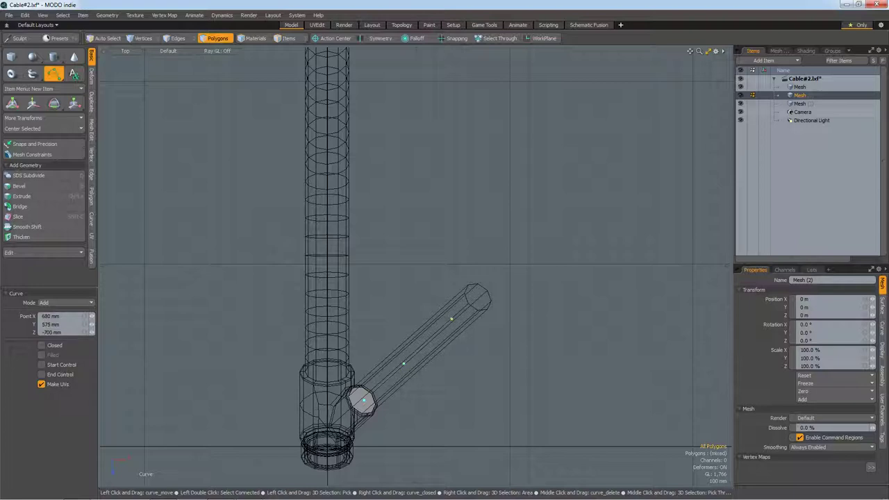
scroll(479, 316, "down", 3)
scroll(486, 292, "up", 1)
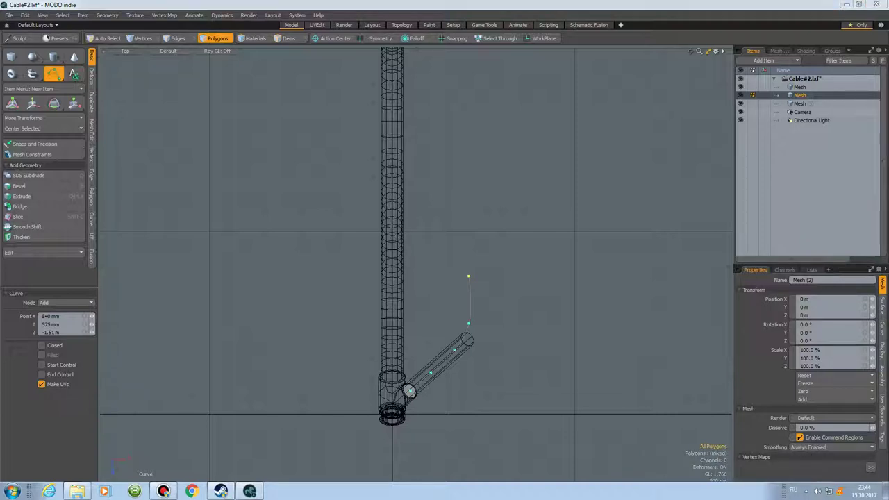
left_click_drag(469, 277, 474, 280)
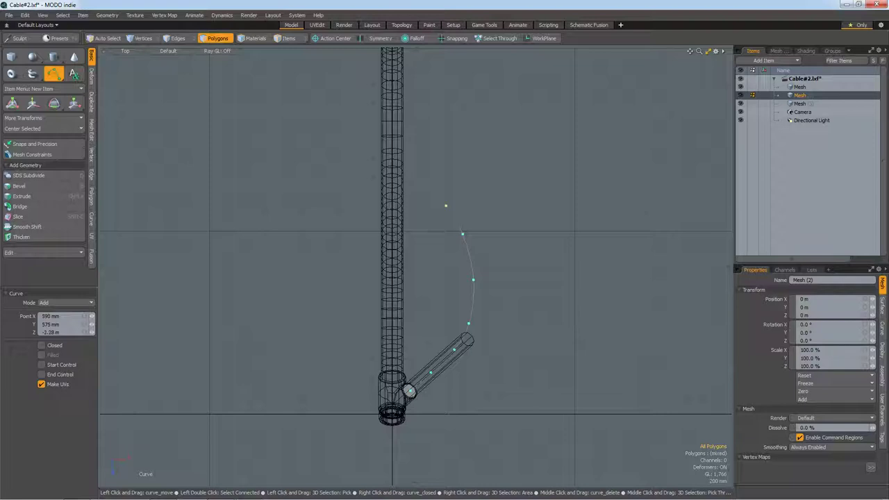
key("a")
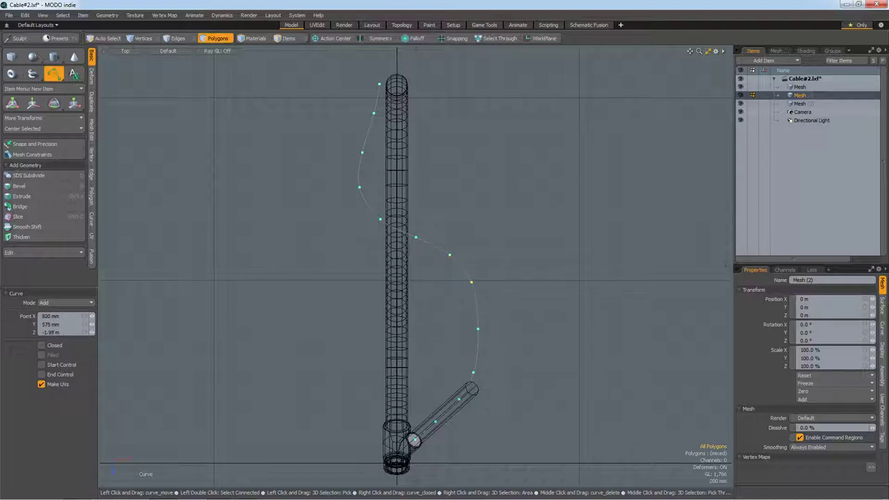
key("KP_3")
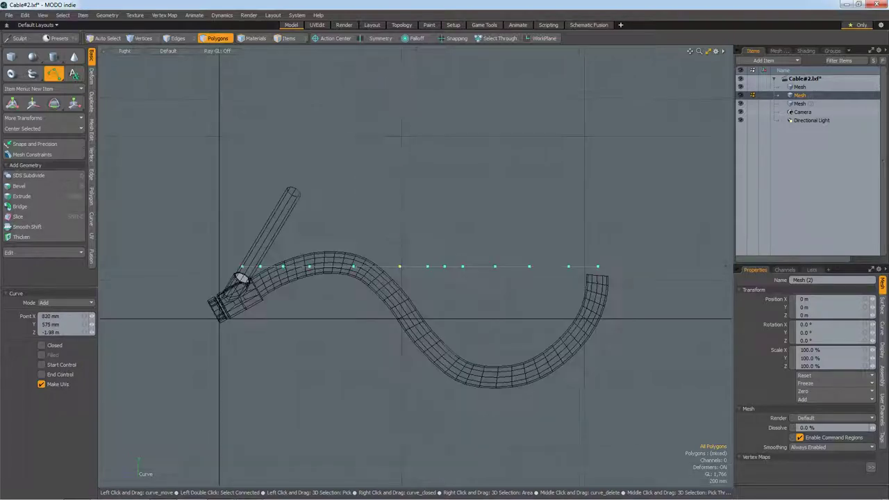
Step: In Right view, add curve points and lift them up along the shaft
scroll(233, 282, "up", 3)
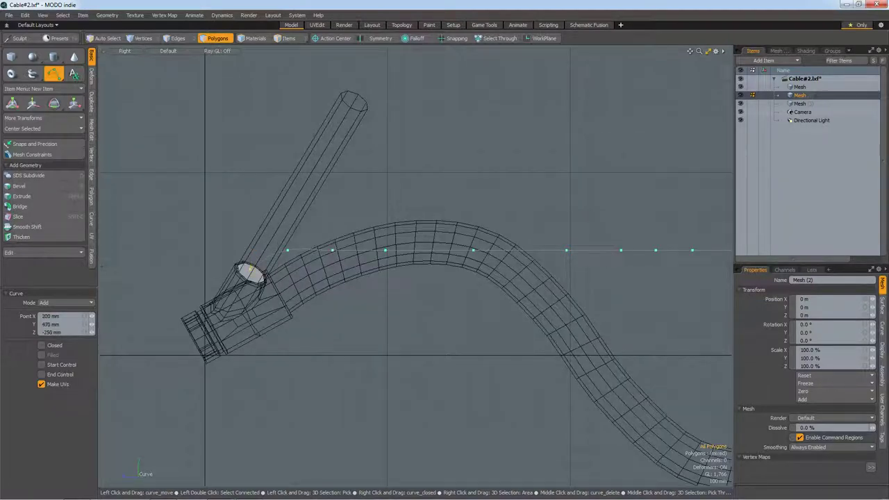
left_click_drag(291, 231, 285, 223)
left_click_drag(332, 250, 331, 183)
left_click_drag(334, 186, 328, 181)
left_click_drag(397, 199, 393, 178)
scroll(393, 178, "down", 2)
scroll(347, 224, "up", 2)
left_click(440, 238)
left_click_drag(439, 237, 435, 225)
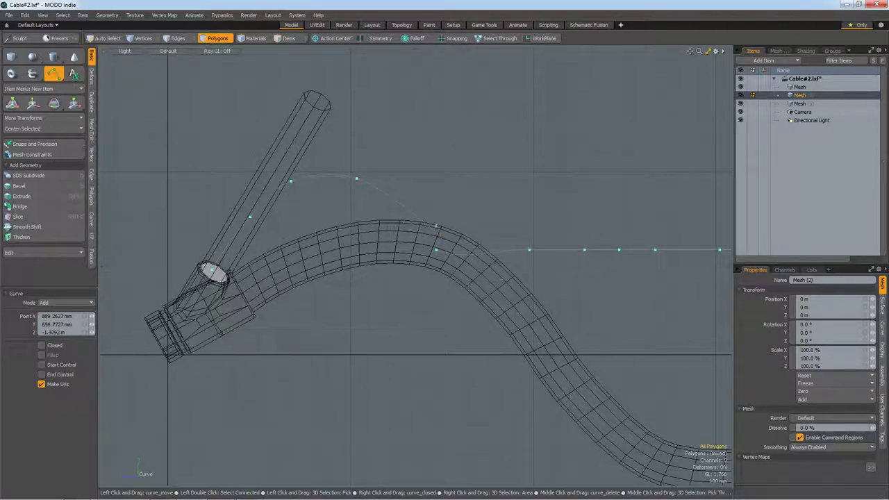
left_click_drag(412, 198, 411, 198)
left_click_drag(435, 249, 454, 221)
key("a")
Step: Pull the middle curve points down toward the cable's bend
left_click(423, 229)
left_click_drag(423, 229, 502, 325)
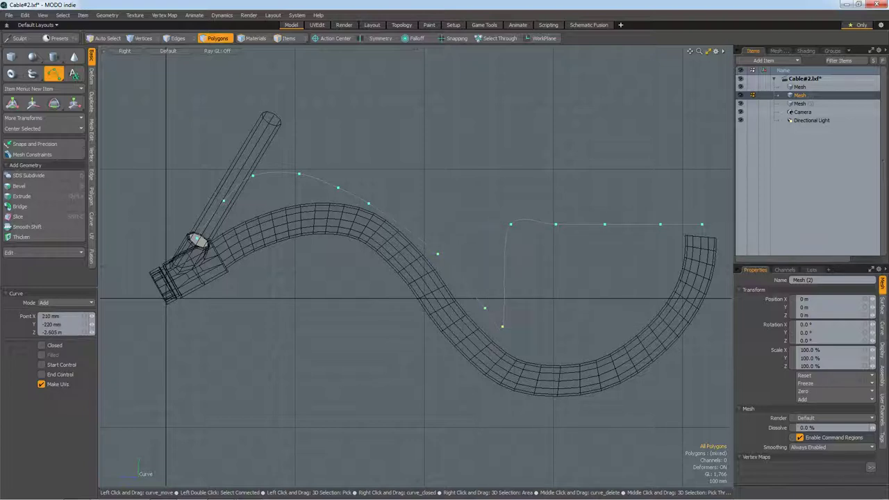
left_click_drag(485, 308, 462, 287)
left_click_drag(525, 260, 472, 252, "alt+shift")
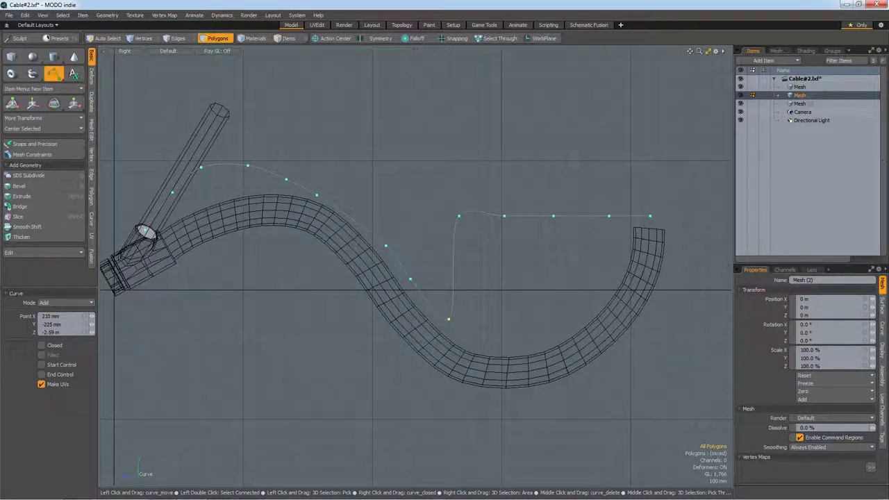
left_click_drag(458, 217, 486, 338)
left_click_drag(504, 216, 521, 339)
Step: Drag the remaining curve points down onto the cable's S-curve
left_click_drag(553, 216, 557, 327)
left_click_drag(609, 216, 632, 288)
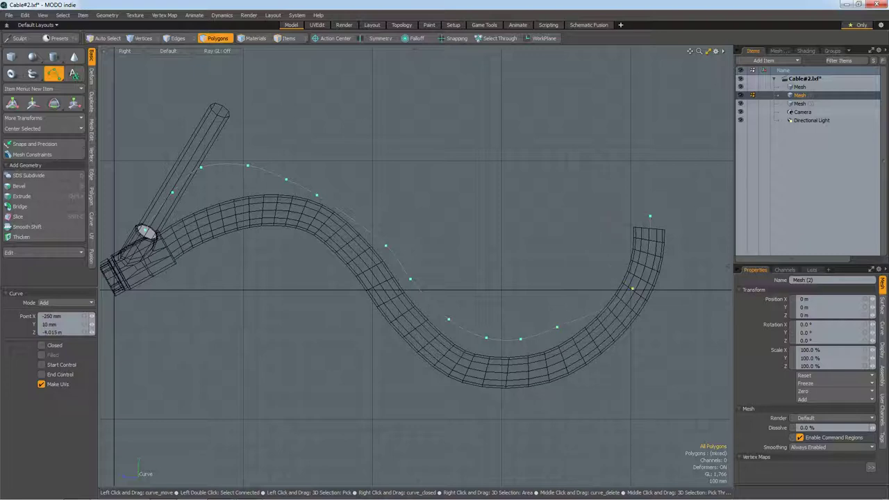
left_click_drag(649, 216, 650, 228)
left_click_drag(556, 326, 577, 342)
left_click_drag(519, 339, 519, 345)
Step: Fine-tune the curve points near the shaft, then check the curve from the top
left_click(486, 339)
left_click(448, 320)
left_click(411, 279)
left_click_drag(386, 245, 383, 234)
left_click_drag(317, 196, 339, 185)
mouse_move(286, 179)
left_mouse_down()
mouse_move(292, 163)
mouse_move(243, 156)
left_mouse_up()
left_click(578, 342)
left_click_drag(200, 167, 203, 164)
key("KP_2")
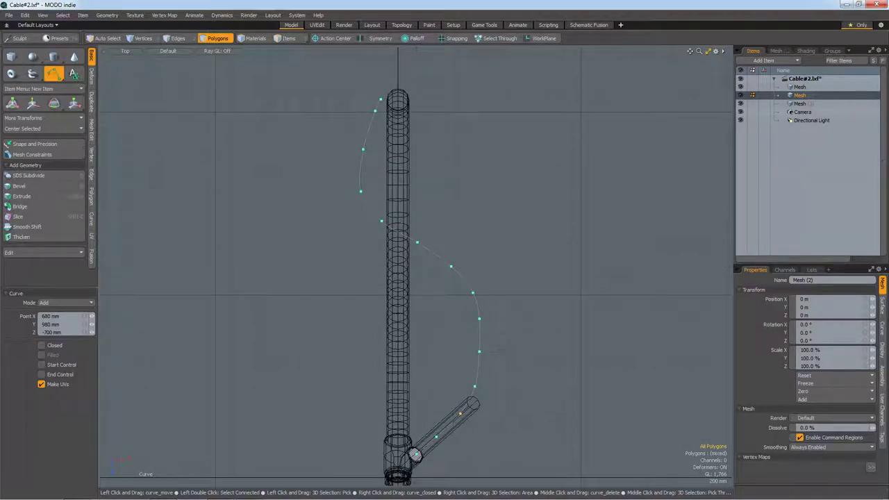
Step: Review the curve from several views, raise one point near the shaft, and return to Perspective
key("KP_3")
key("KP_1")
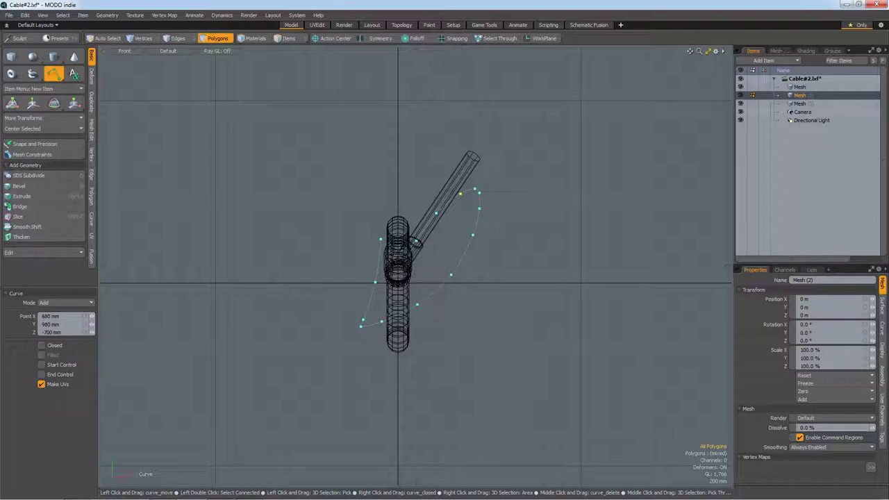
key("ctrl+KP_1")
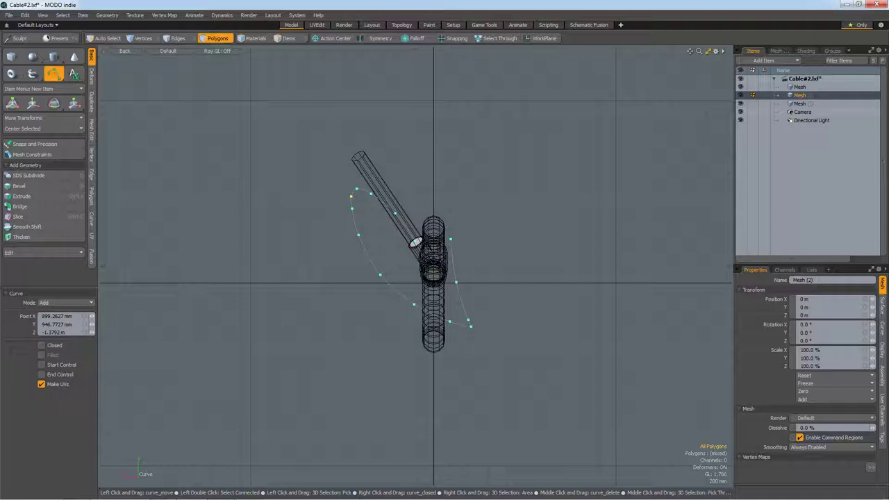
key("ctrl+alt+Up")
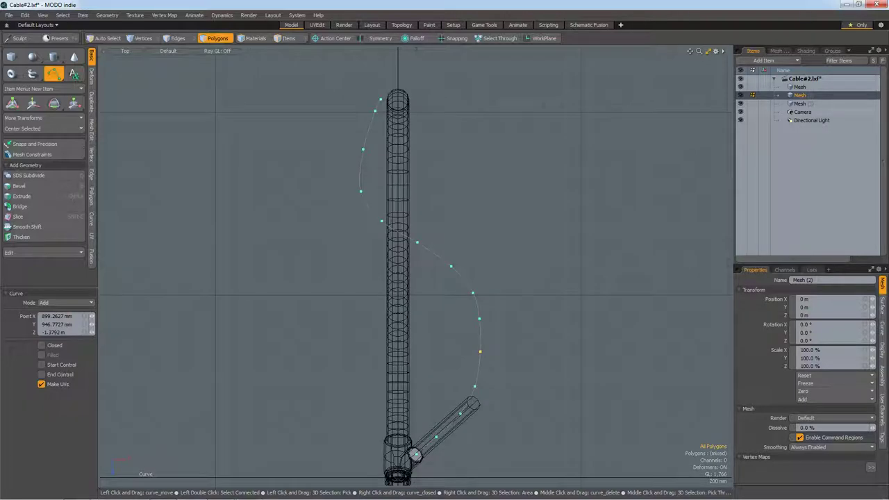
key("ctrl+alt+Right")
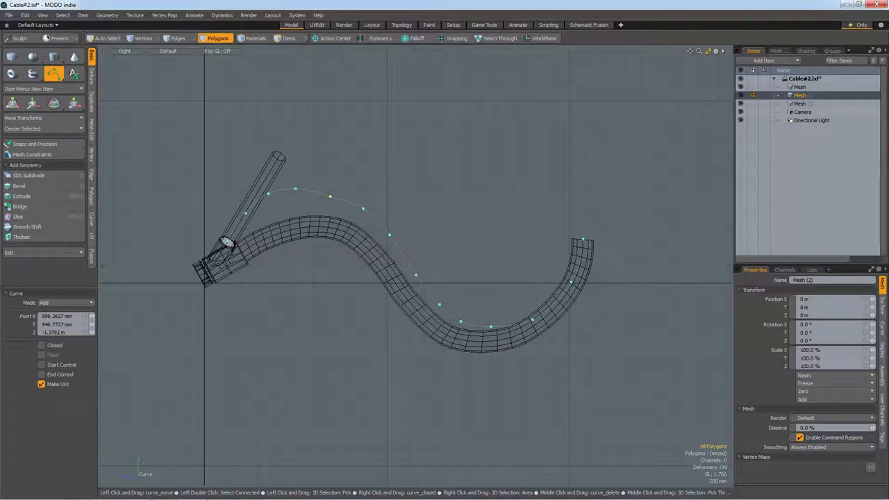
left_click_drag(329, 197, 331, 194)
key("space")
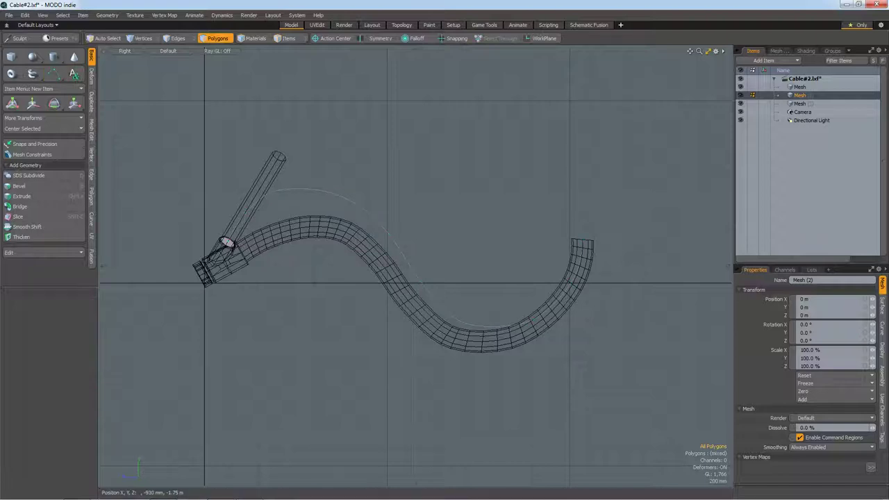
key("0")
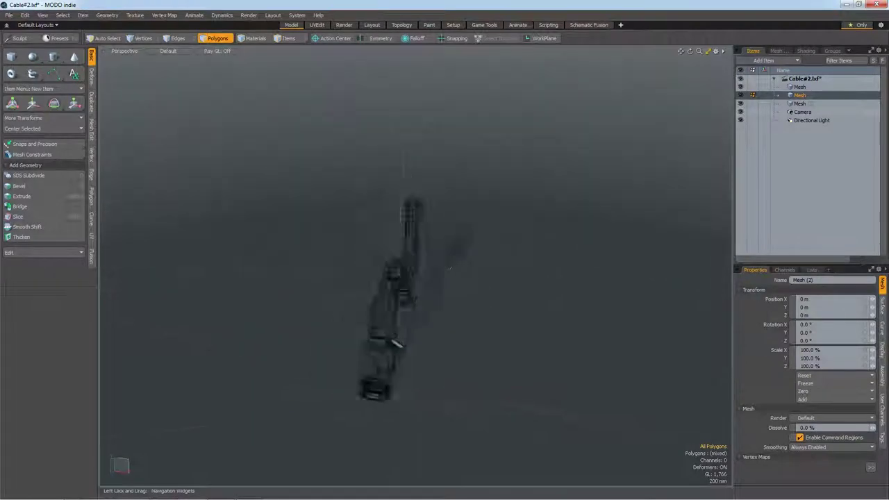
Step: Curve Extrude the end-cap polygons along the guide curve with Align to Normal unchecked
mouse_move(689, 51)
left_mouse_down()
mouse_move(702, 76)
mouse_move(719, 84)
left_mouse_up()
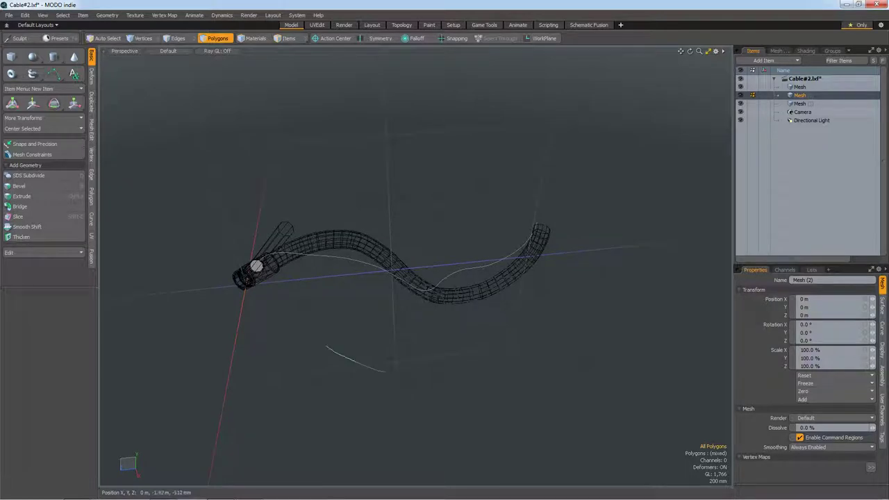
left_click(256, 266)
key("shift+a")
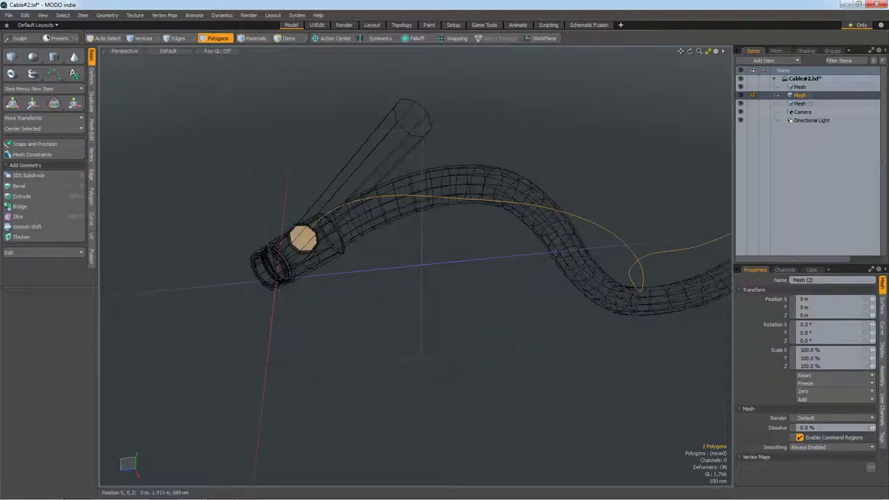
left_click(91, 104)
left_click(35, 119)
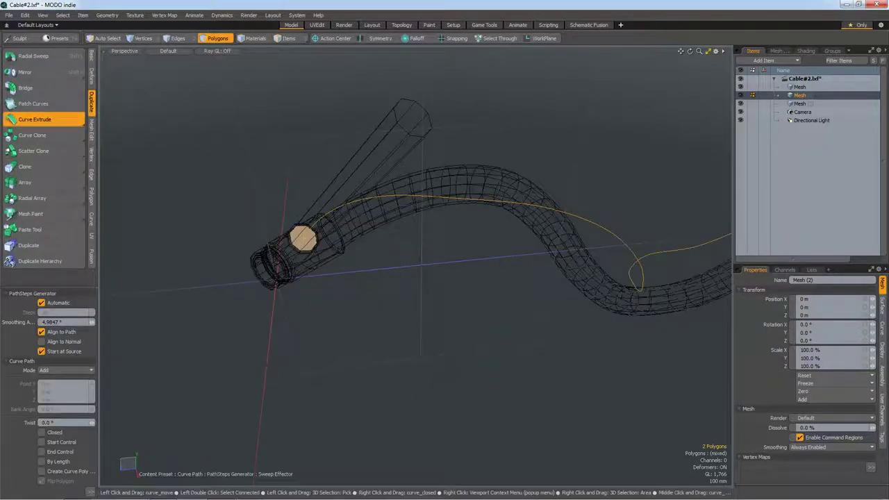
left_click(695, 201)
scroll(419, 221, "down", 3)
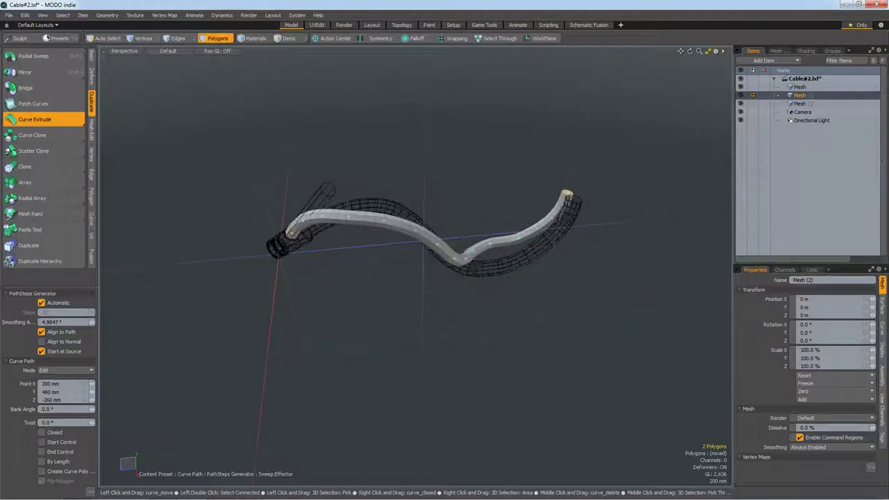
scroll(451, 255, "up", 5)
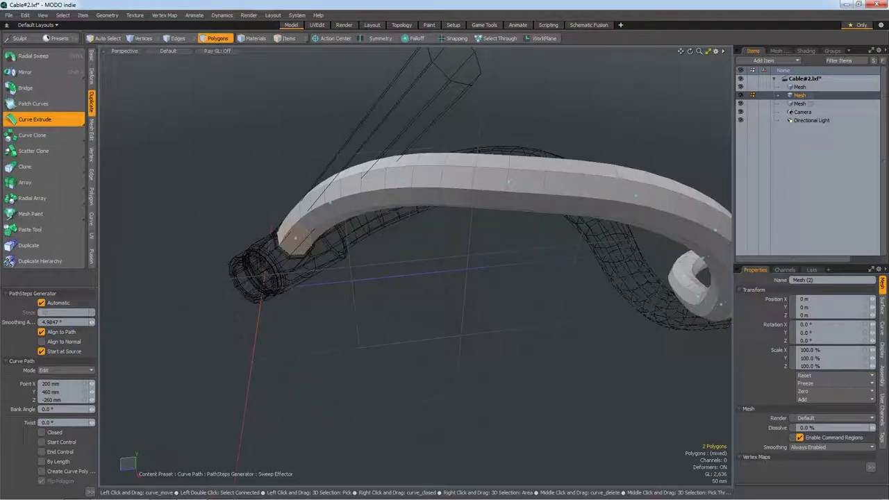
left_click_drag(689, 51, 689, 50)
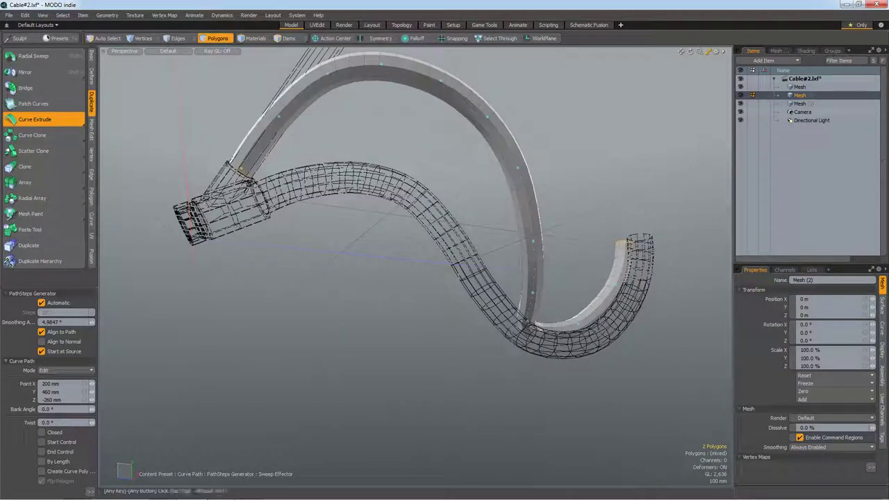
left_click(41, 341)
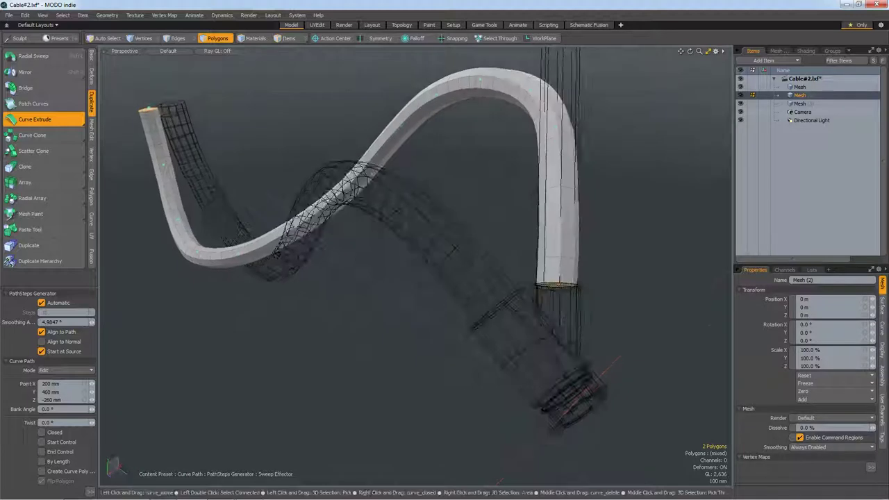
key("space")
Step: In the Render tab's Item List, delete the Mesh (3) item
left_click(344, 24)
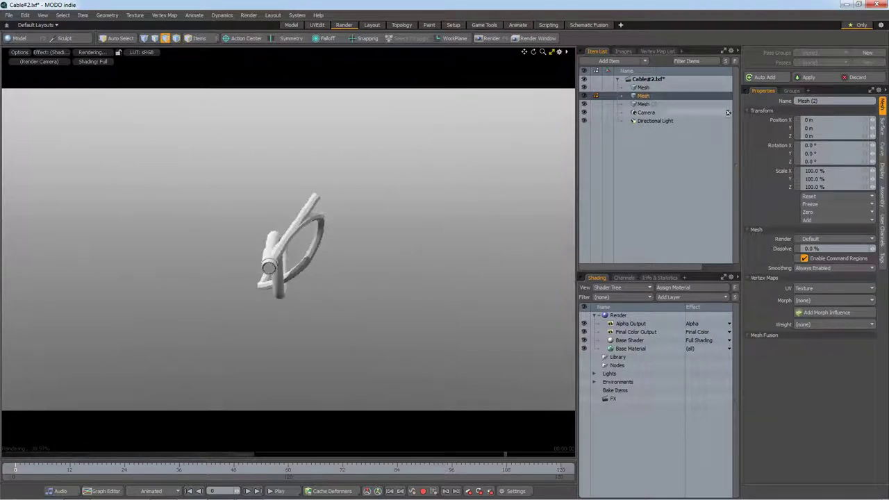
left_click(643, 103)
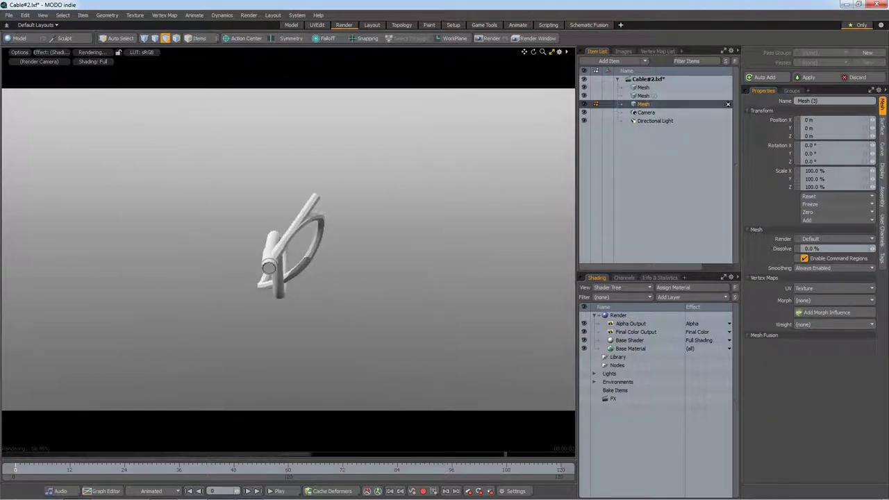
key("Delete")
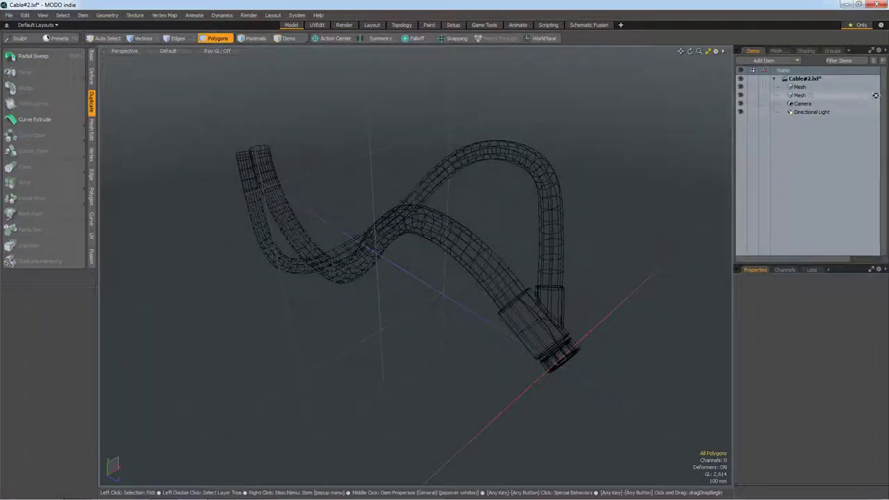
Step: Move the second tube into the main Mesh, then delete the guide curve and Mesh (2)
left_click(799, 87)
left_click(800, 95)
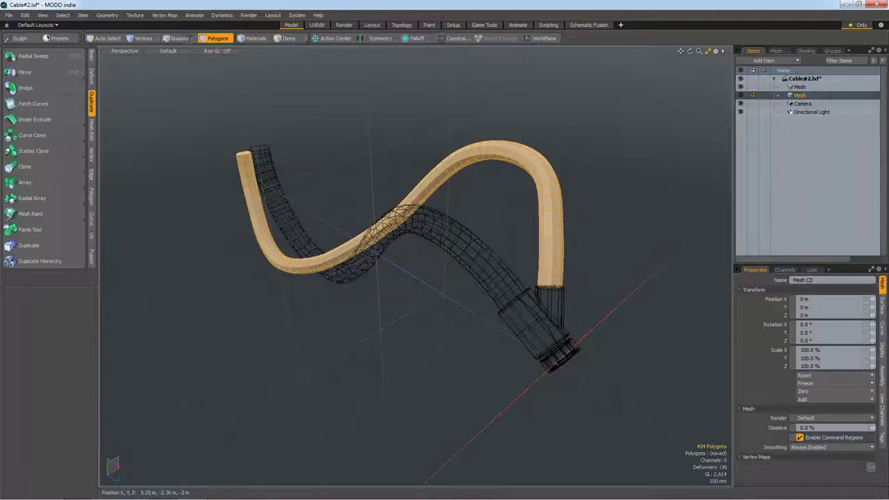
key("Delete")
key("2")
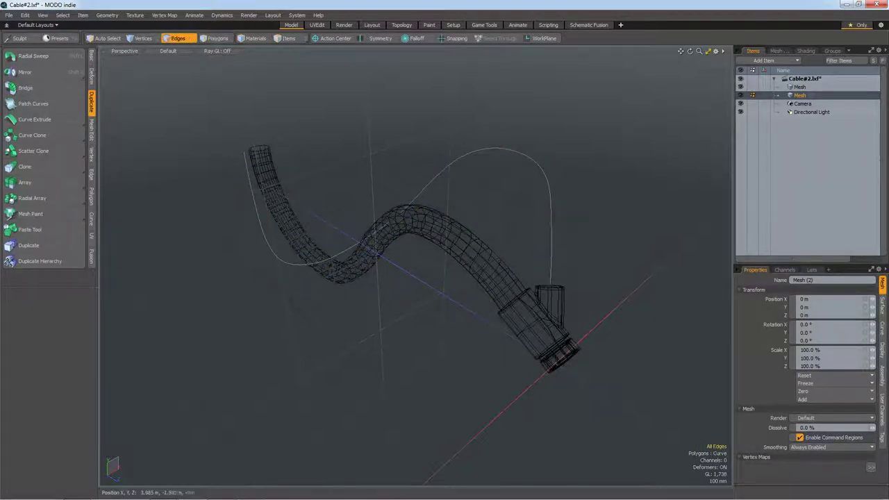
left_click(551, 257)
key("Delete")
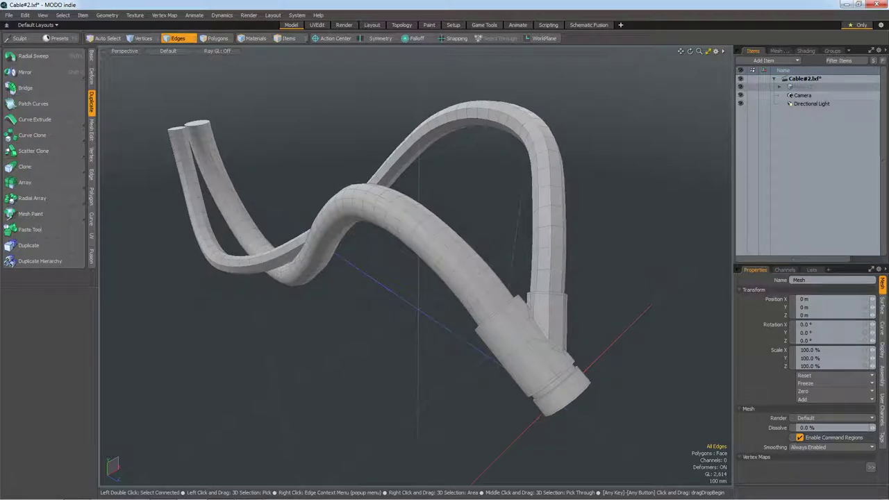
key("3")
double_click(299, 246)
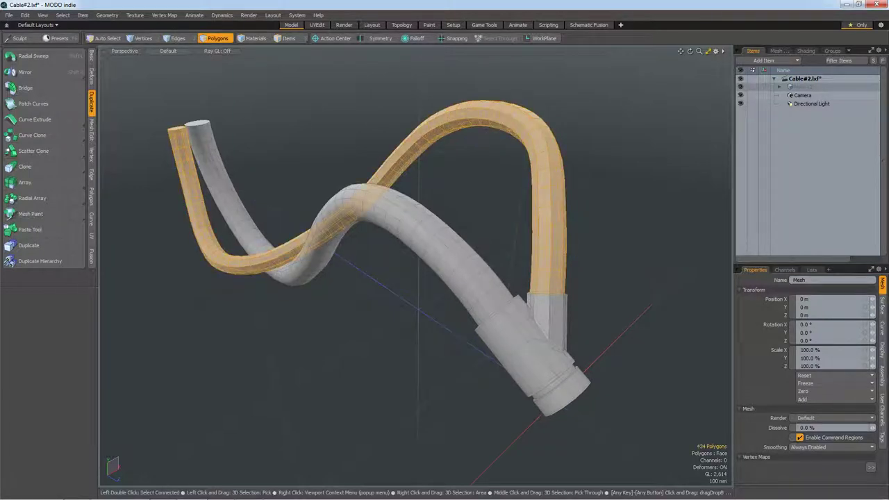
Step: Select the whole second tube and turn on smooth subdivision
left_click(553, 261)
key("bracketright")
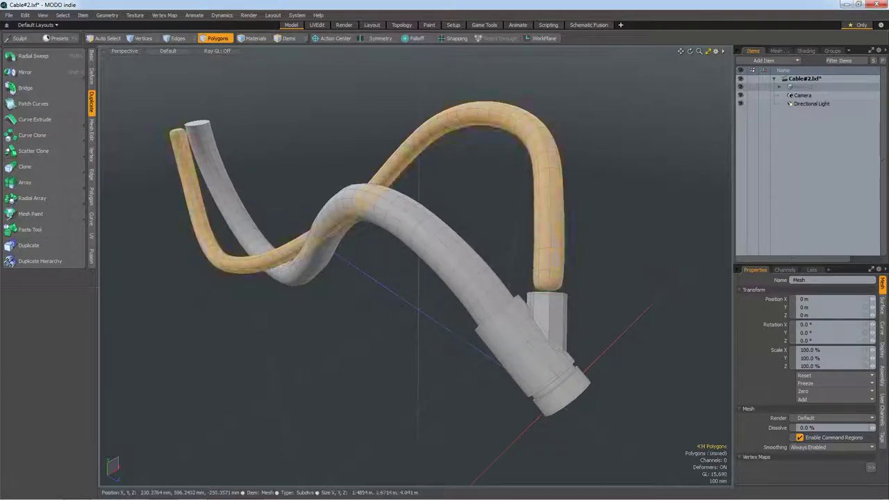
key("f")
scroll(535, 313, "up", 5)
Step: Insert an edge loop around the octagonal shaft near the connector
left_click(416, 209)
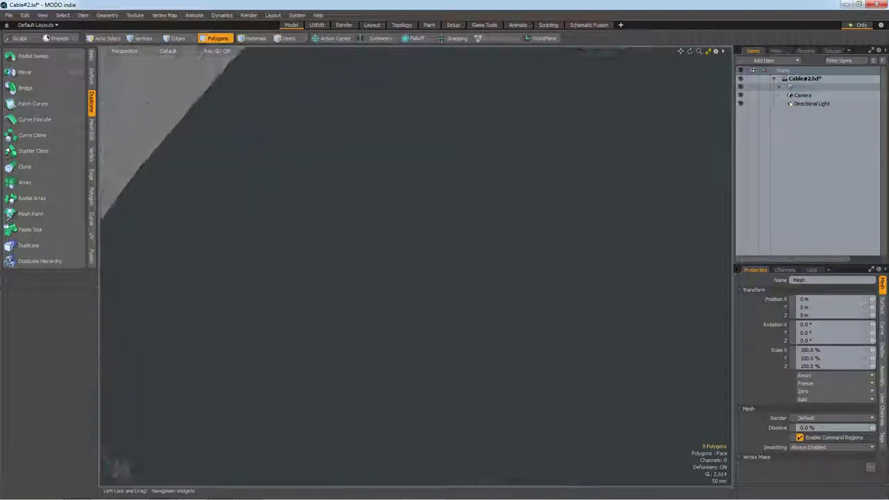
left_click_drag(699, 50, 699, 139)
left_click(91, 175)
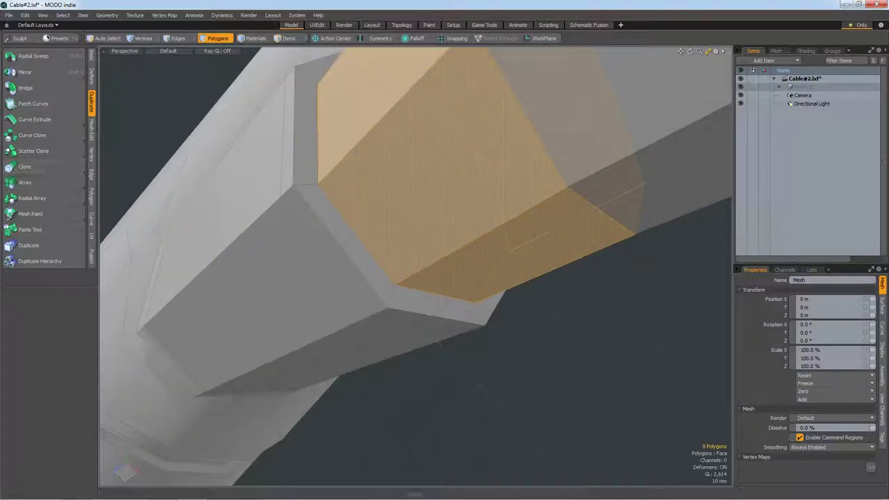
left_click(30, 134)
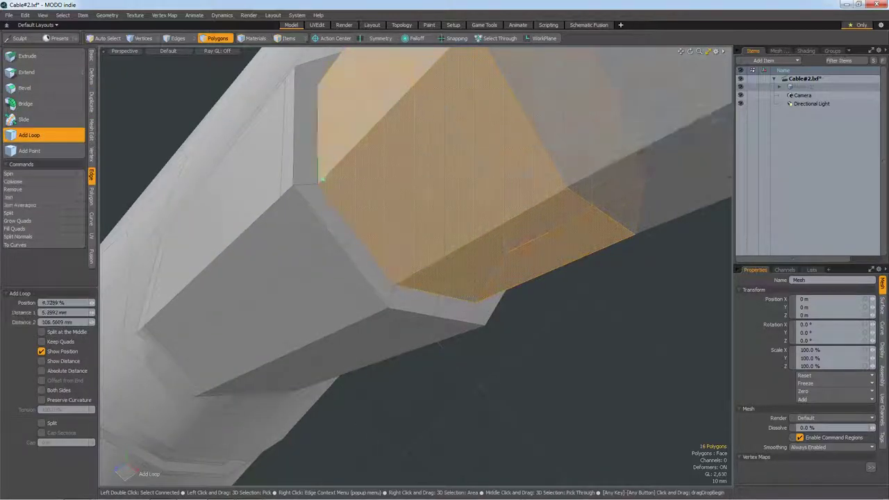
scroll(417, 264, "down", 5)
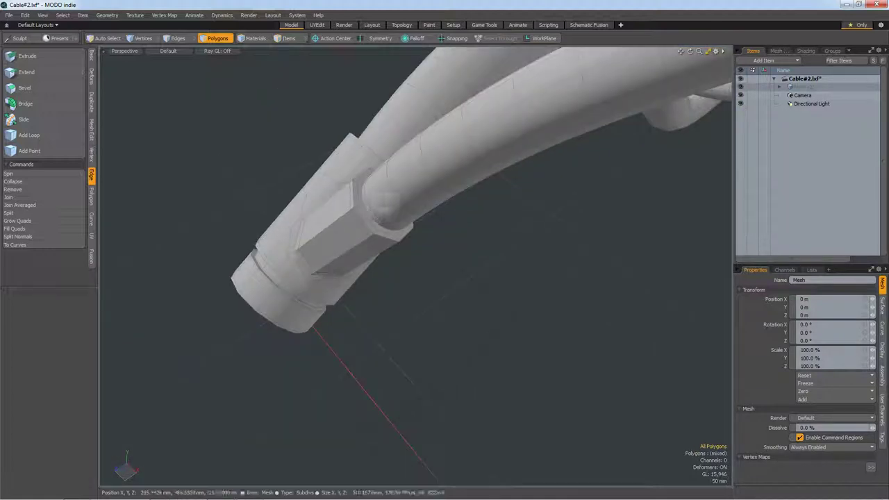
scroll(416, 264, "down", 3)
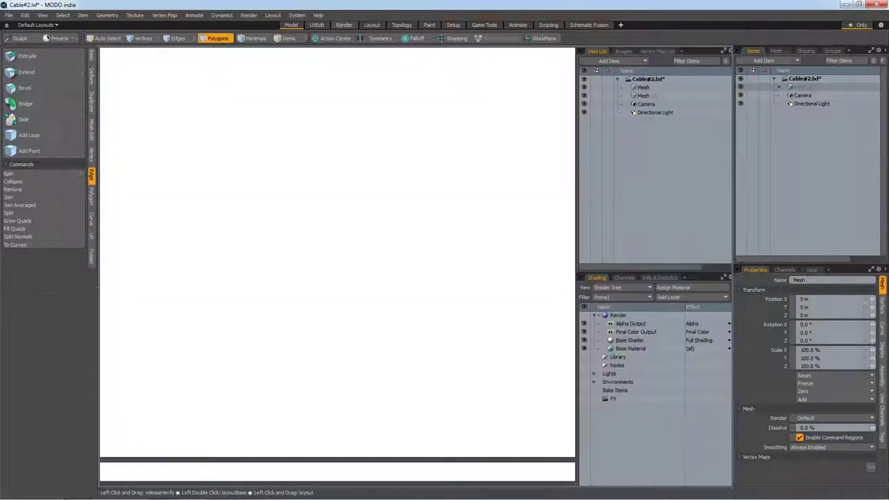
scroll(289, 250, "down", 3)
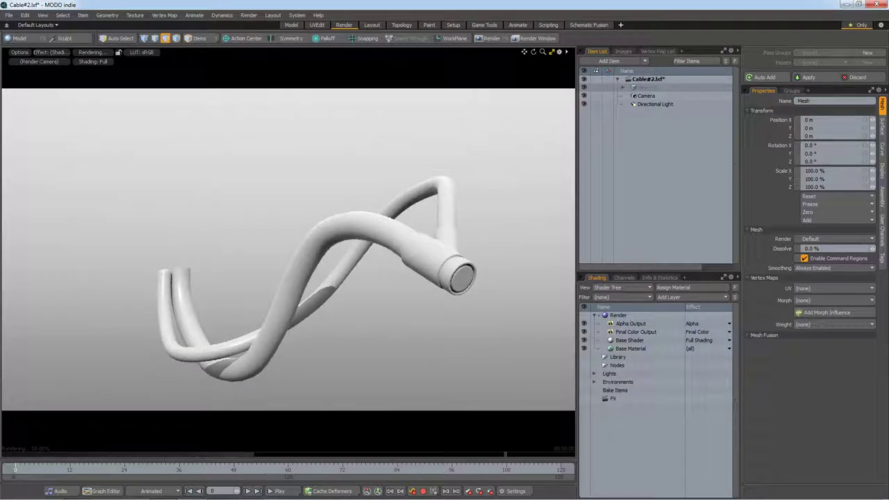
left_click(291, 25)
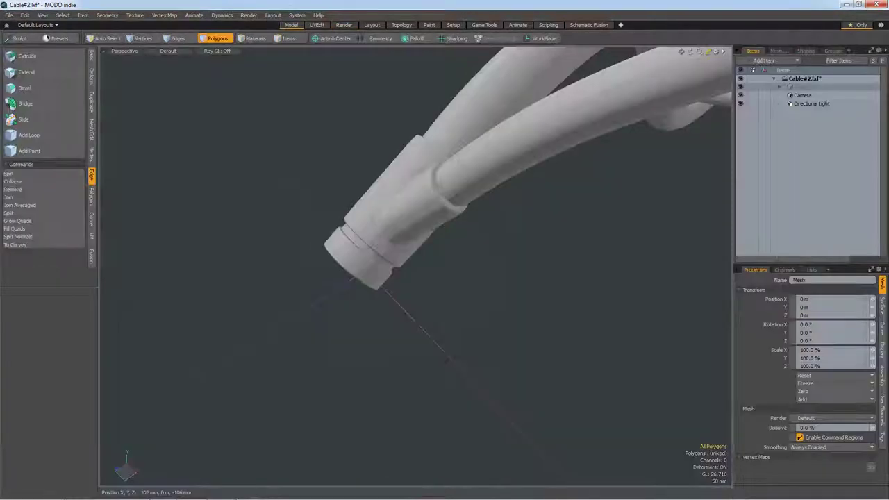
Step: Show the cables faceted instead of smoothed, creating and undoing an empty mesh layer twice
scroll(462, 180, "up", 5)
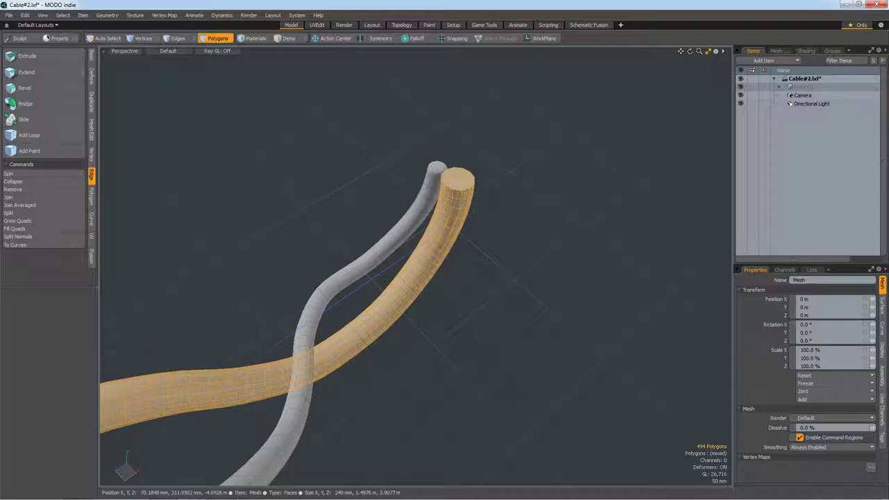
key("Tab")
scroll(458, 180, "up", 2)
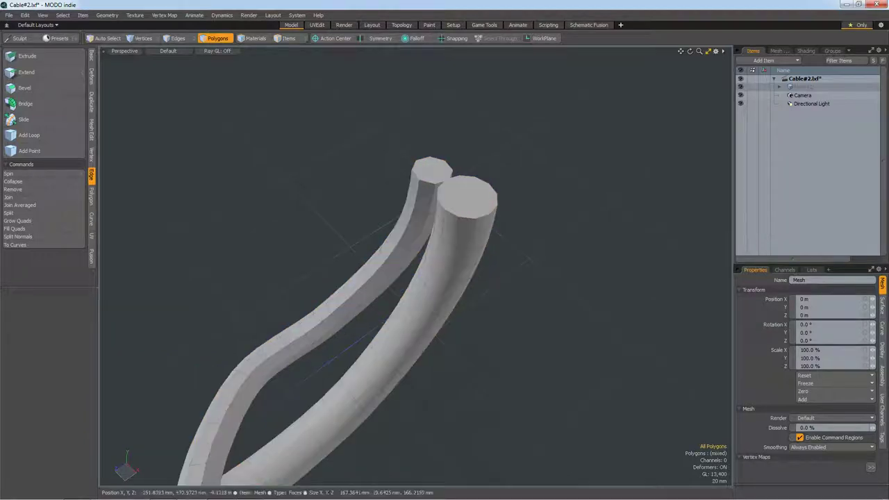
scroll(469, 191, "up", 2)
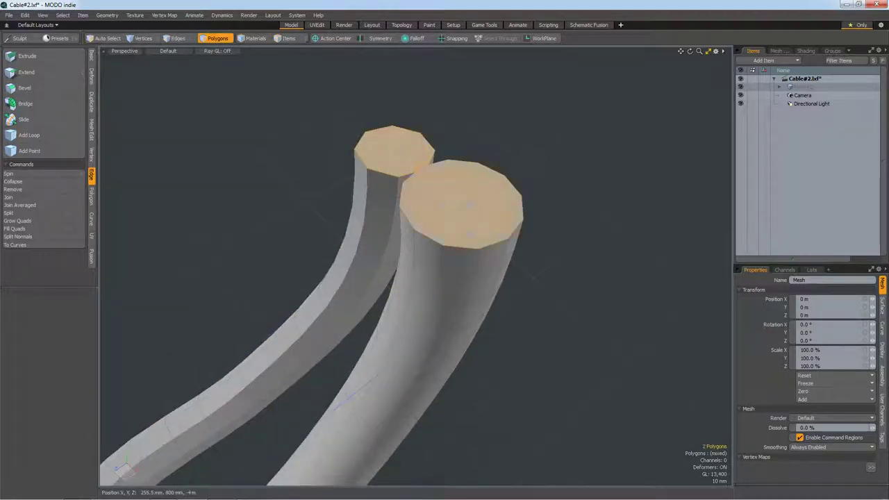
key("n")
key("ctrl+z")
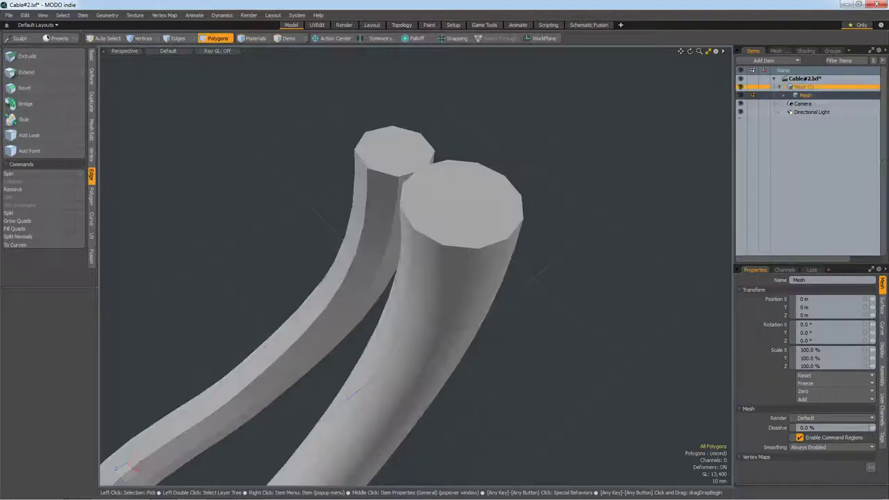
key("n")
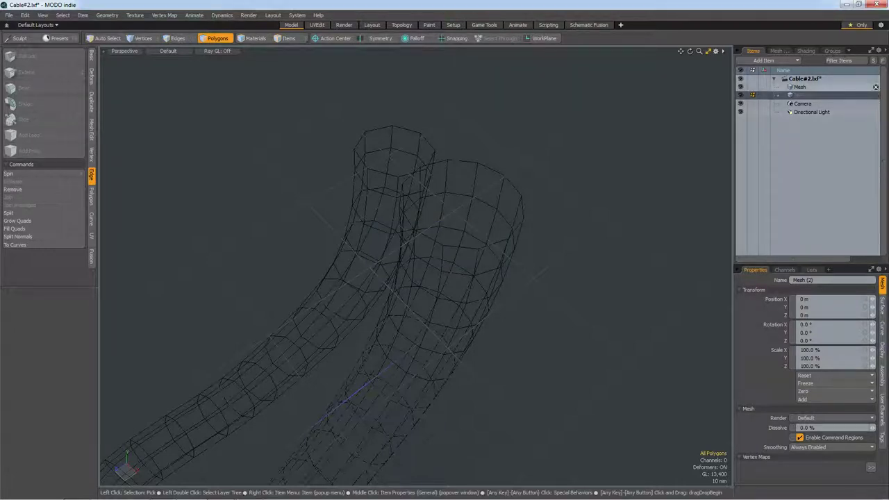
key("ctrl+z")
Step: Copy both cable end caps and paste them into a new mesh layer
left_click(461, 202)
left_click(394, 147, "shift")
key("ctrl+c")
key("n")
key("ctrl+v")
scroll(445, 264, "down", 2)
scroll(445, 264, "down", 2)
scroll(444, 264, "up", 5)
scroll(444, 264, "up", 2)
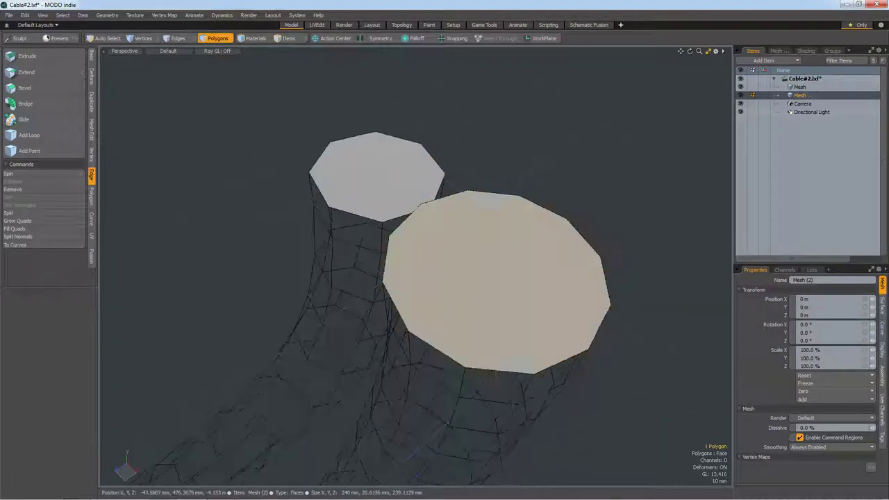
scroll(458, 284, "down", 3)
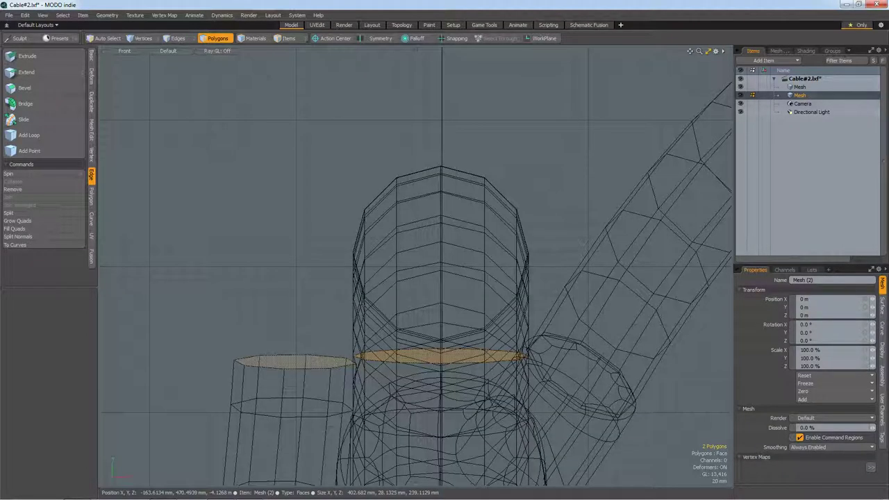
Step: Bevel the copied caps upward about 243 mm into solid cylinders, then reselect the cable mesh
key("KP_1")
left_click_drag(444, 264, 486, 236, "alt")
key("b")
mouse_move(419, 202)
left_mouse_down()
mouse_move(419, 69)
mouse_move(451, 118)
mouse_move(385, 387)
mouse_move(393, 312)
mouse_move(403, 316)
left_mouse_up()
scroll(452, 118, "down", 3)
key("space")
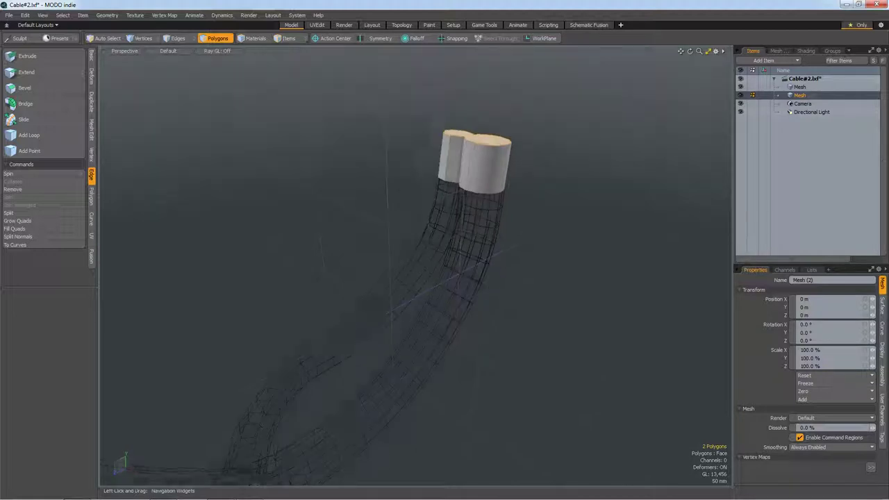
scroll(406, 318, "up", 3)
left_click_drag(690, 50, 690, 76)
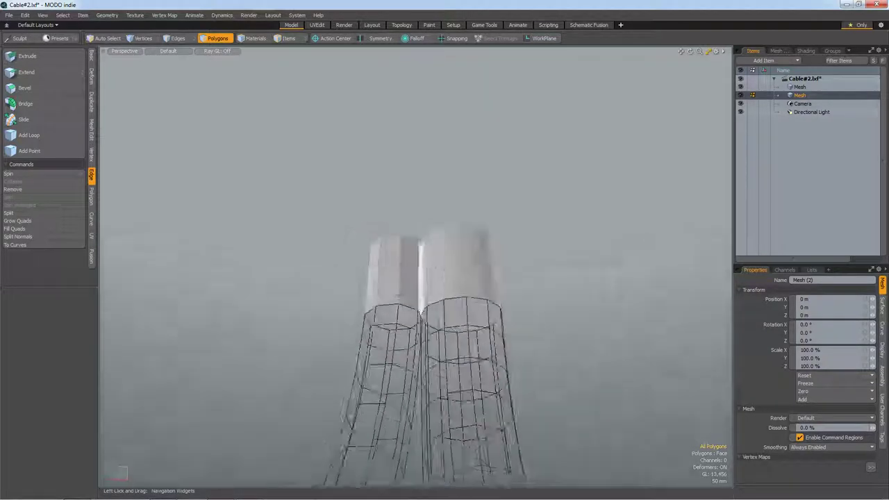
scroll(437, 229, "up", 3)
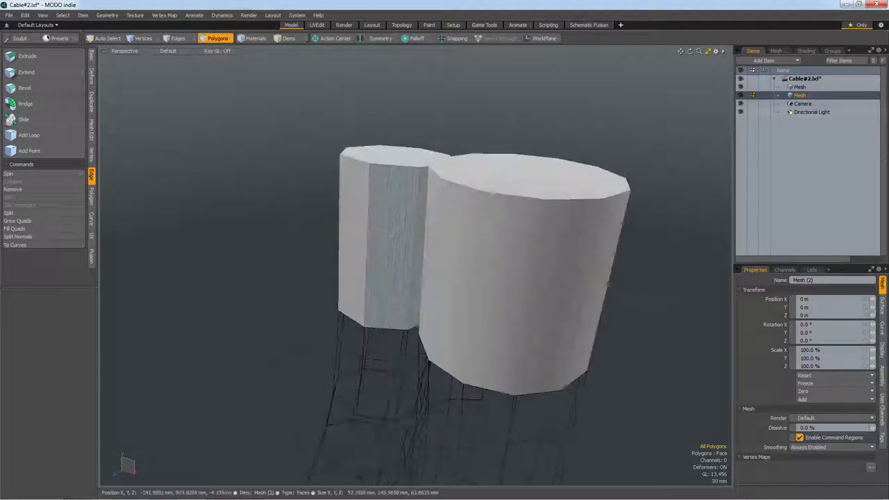
scroll(438, 229, "down", 1)
left_click(799, 87)
scroll(486, 278, "down", 3)
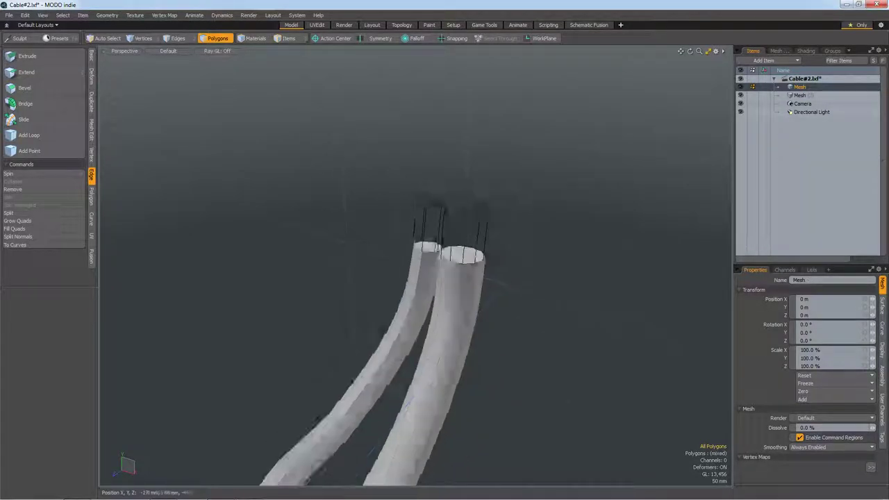
Step: Slide the selected edge loops left along X to bend the left cable
scroll(486, 278, "up", 3)
scroll(486, 278, "down", 3)
scroll(486, 278, "up", 5)
key("2")
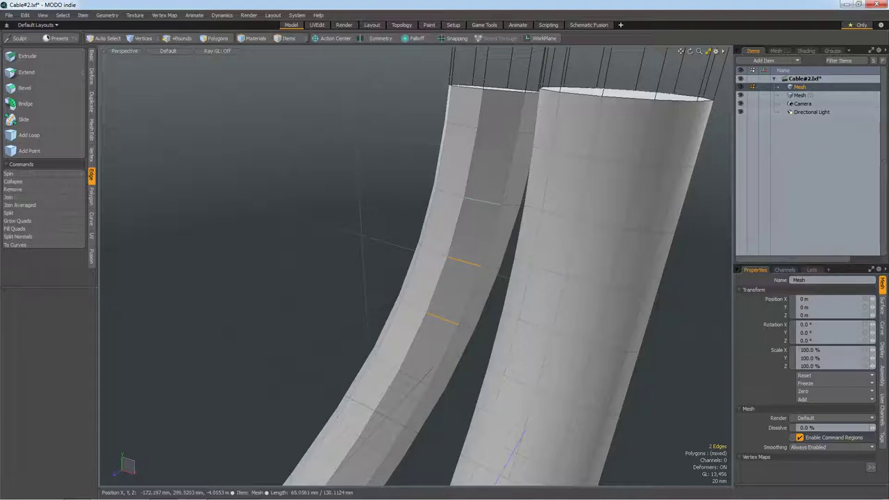
scroll(486, 278, "down", 2)
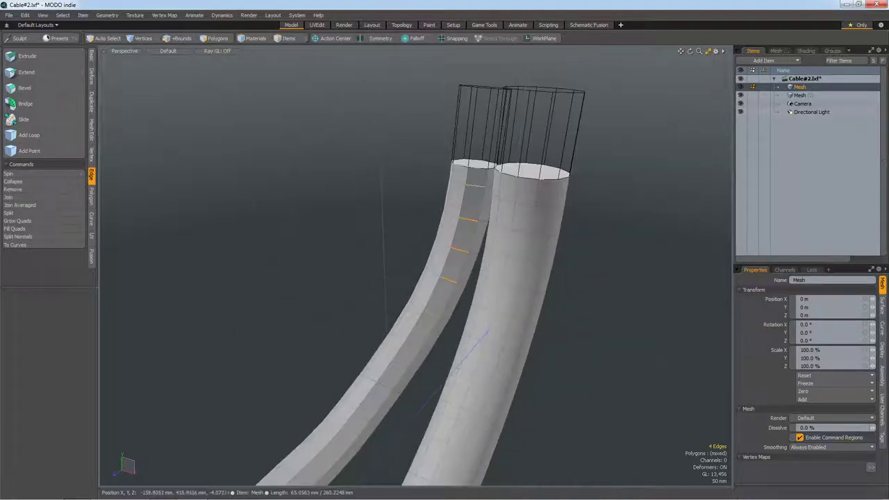
key("y")
left_click_drag(491, 241, 487, 240)
key("q")
Step: Move the left cable's top cap left in Top view, about -29 mm in X
scroll(480, 208, "up", 3)
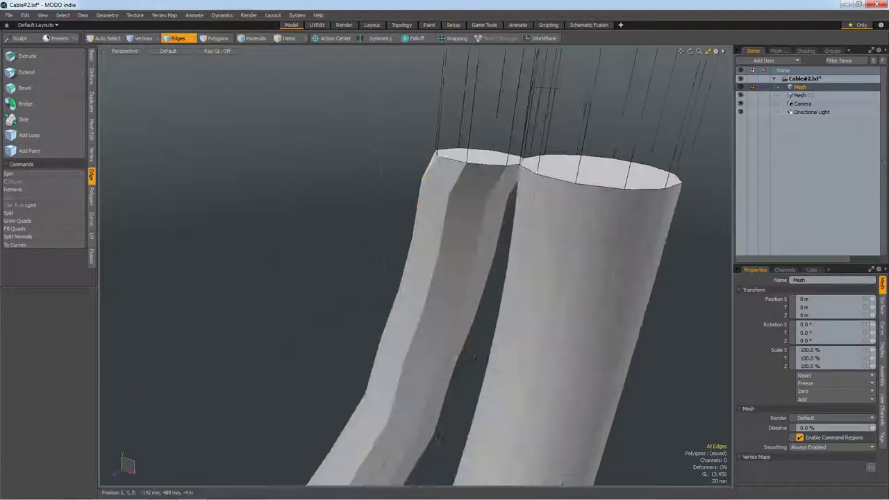
key("3")
left_click(478, 157)
key("KP_7")
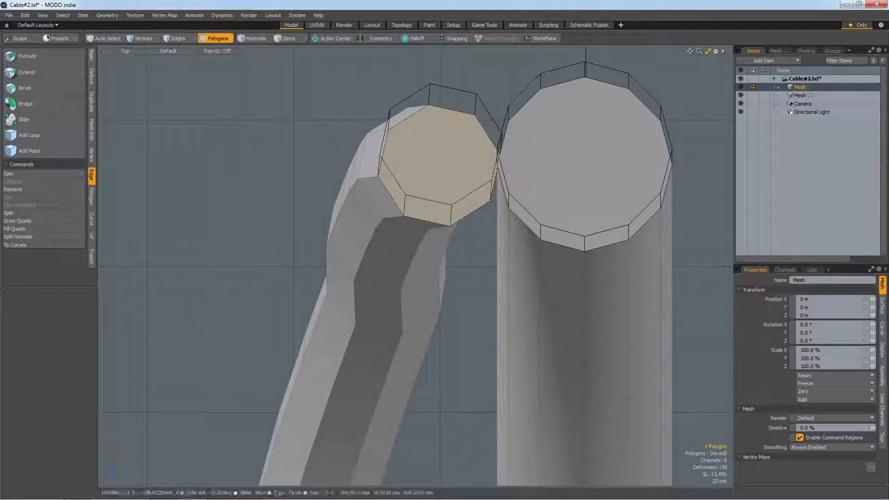
key("w")
left_click_drag(486, 166, 465, 166)
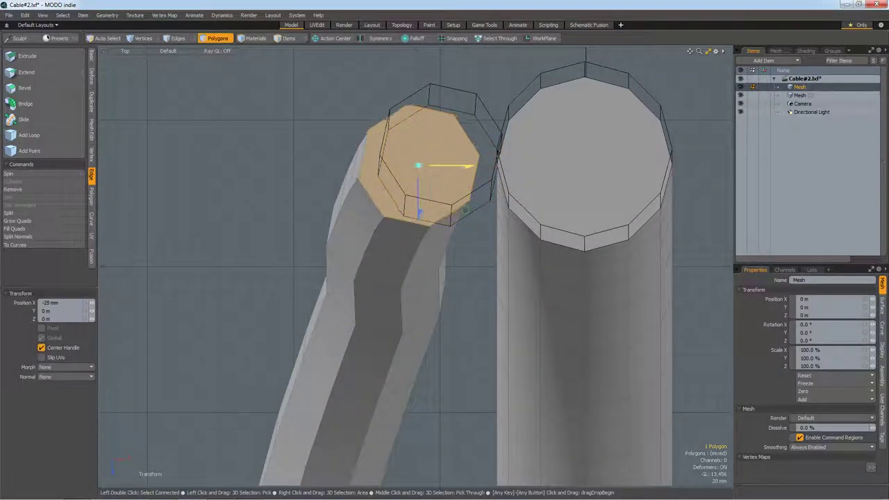
key("q")
key("KP_0")
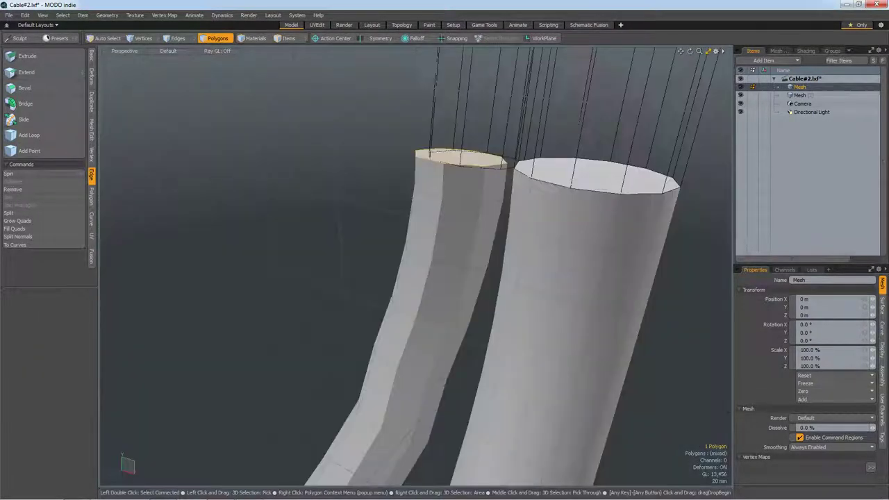
left_click_drag(417, 278, 452, 243, "alt")
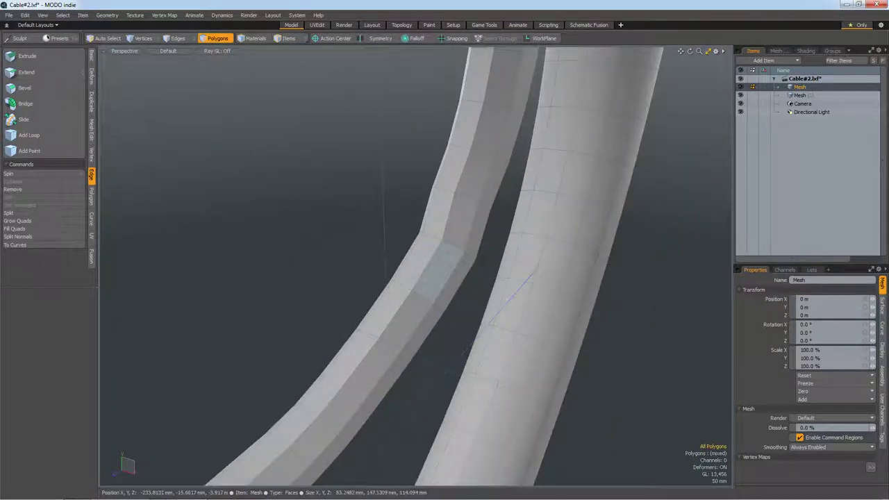
Step: Nudge the selected edges slightly left, then clear the edge selection
key("2")
key("w")
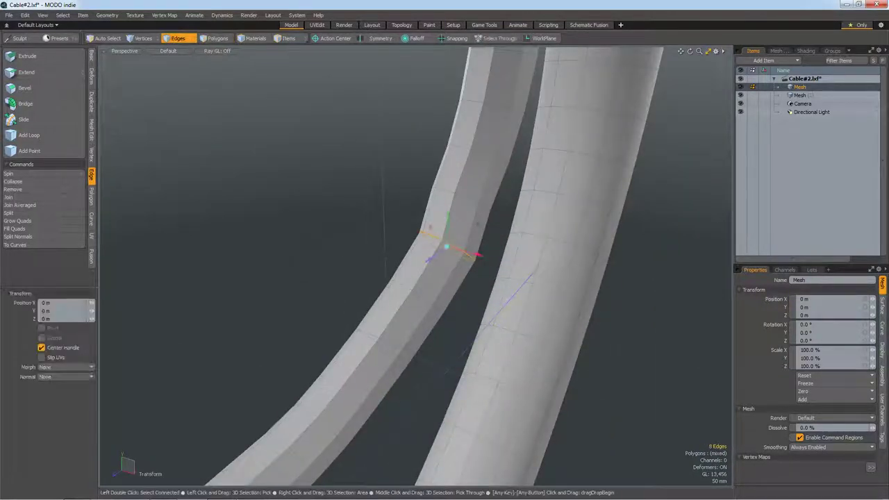
left_click_drag(479, 255, 476, 255)
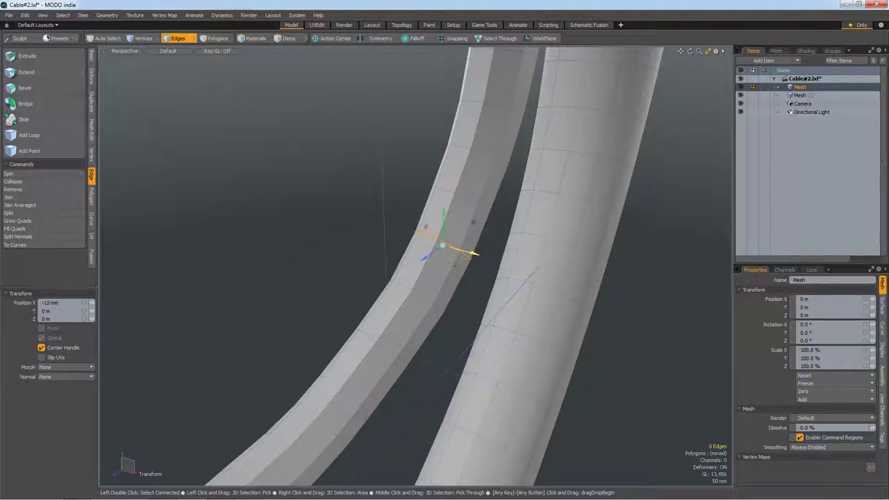
key("space")
key("a")
scroll(448, 209, "up", 5)
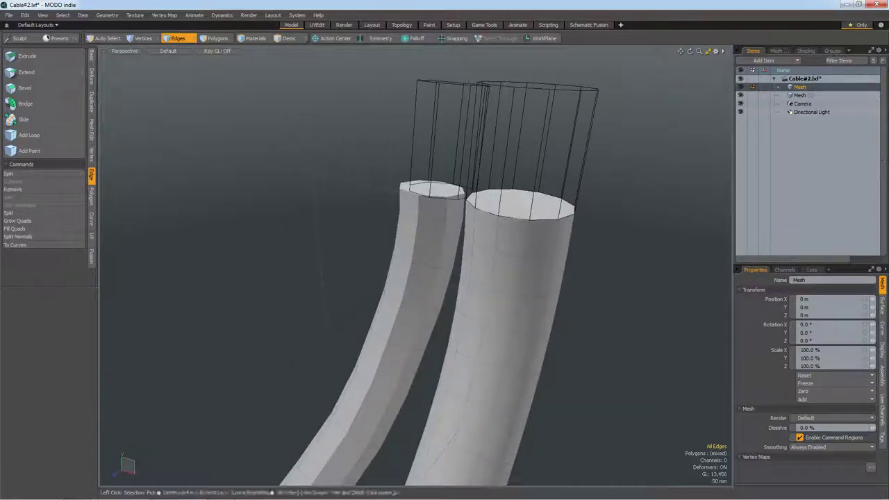
Step: In the fitting mesh, slide the left fitting left over its cable in Top view
left_click(799, 94)
key("3")
left_click(450, 139)
key("ctrl+2")
key("bracketright")
key("w")
left_click_drag(466, 188, 449, 187)
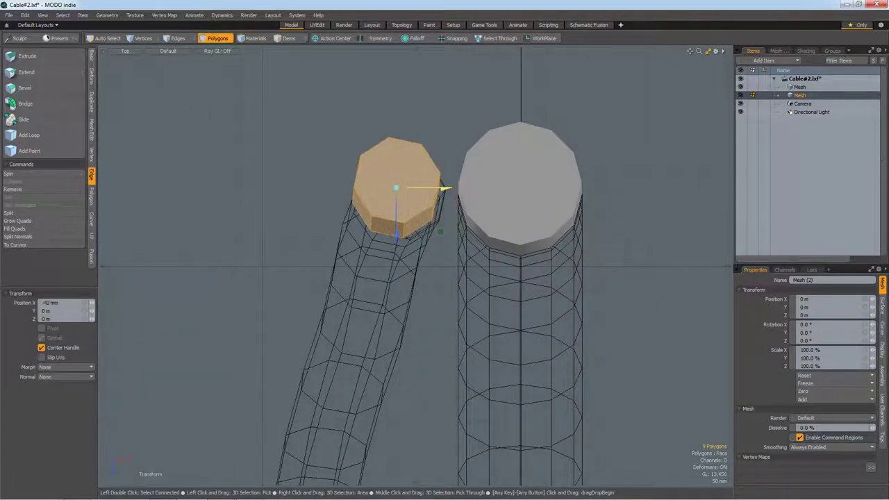
key("space")
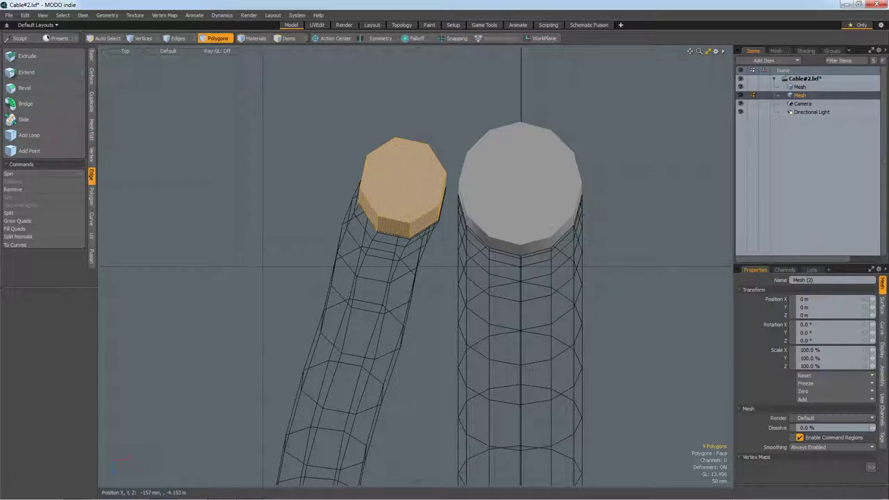
key("ctrl+1")
Step: Bevel both fittings' side faces outward about 9 mm to thicken them
left_click_drag(480, 209, 389, 201)
key("l")
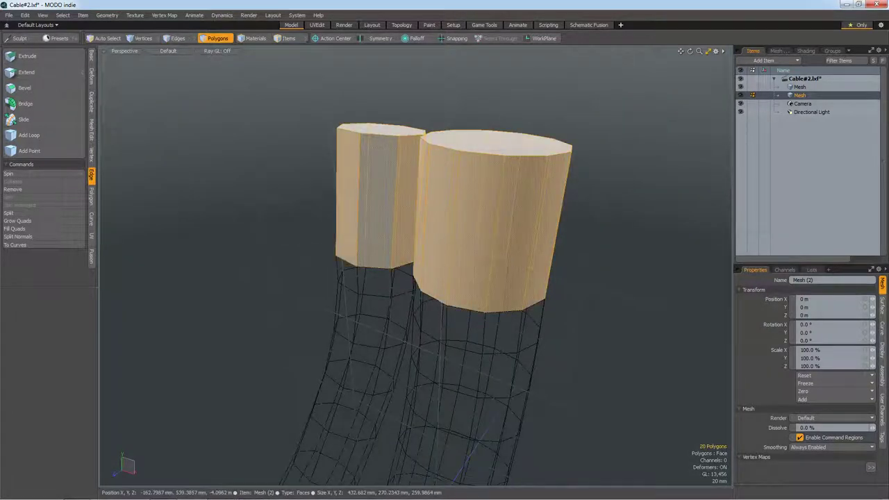
key("b")
left_click_drag(474, 213, 490, 210)
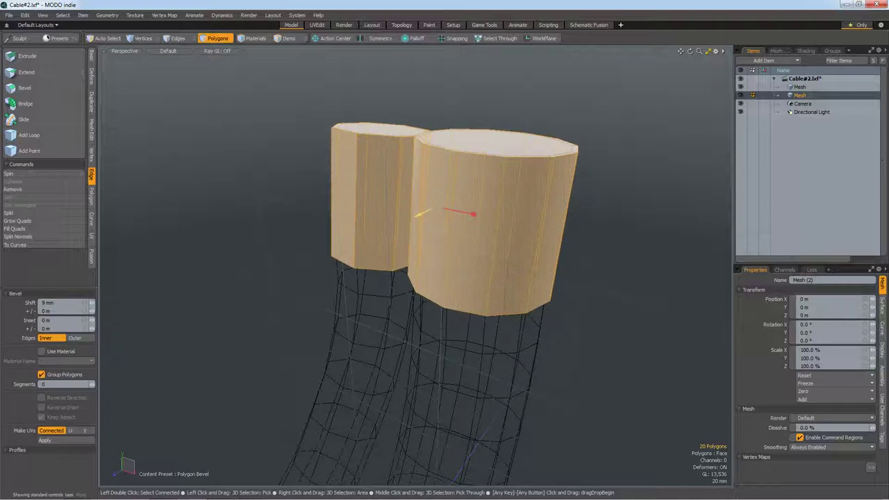
key("space")
key("KP_7")
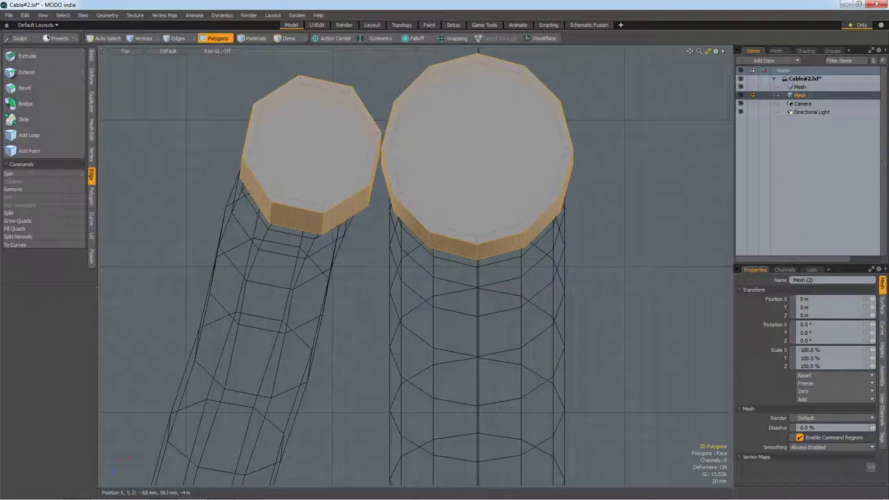
key("Escape")
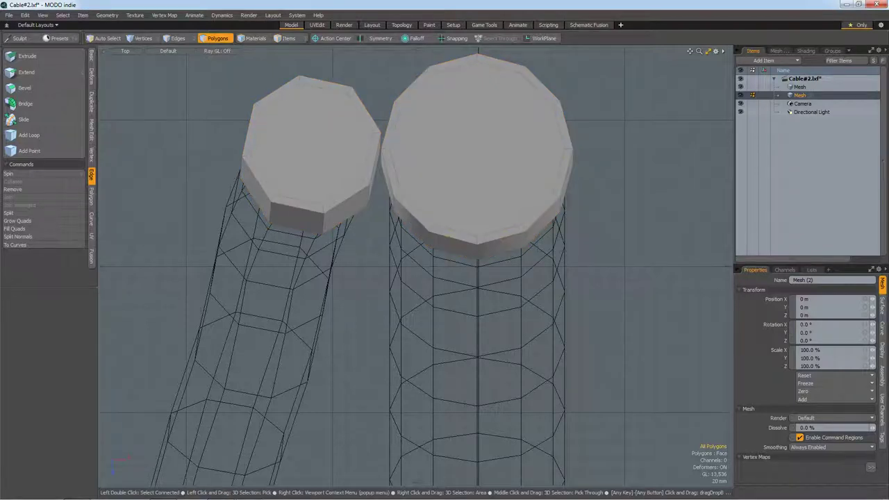
key("KP_0")
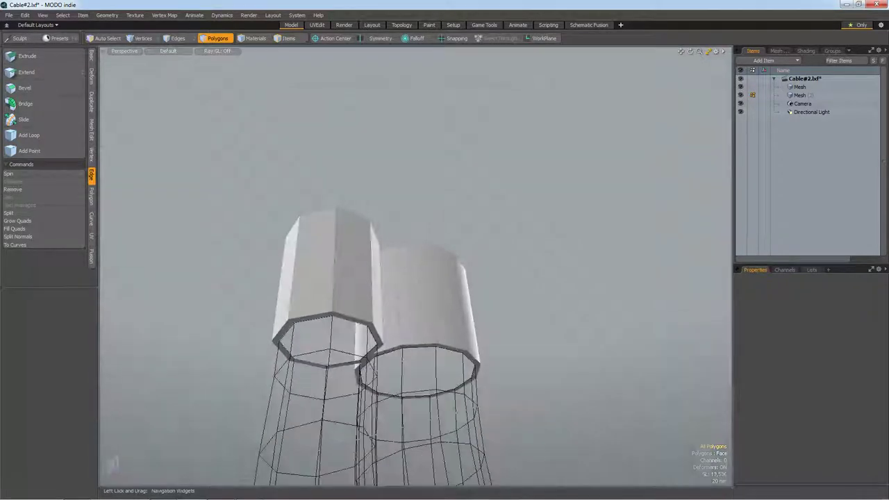
Step: Cap the left fitting's bottom rim, add edge loops, and make both fittings subdivision surfaces
key("2")
double_click(372, 421)
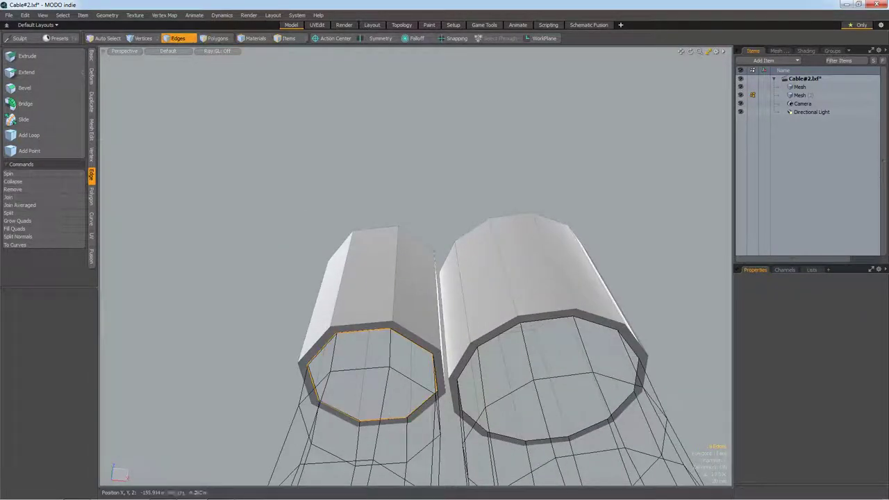
key("p")
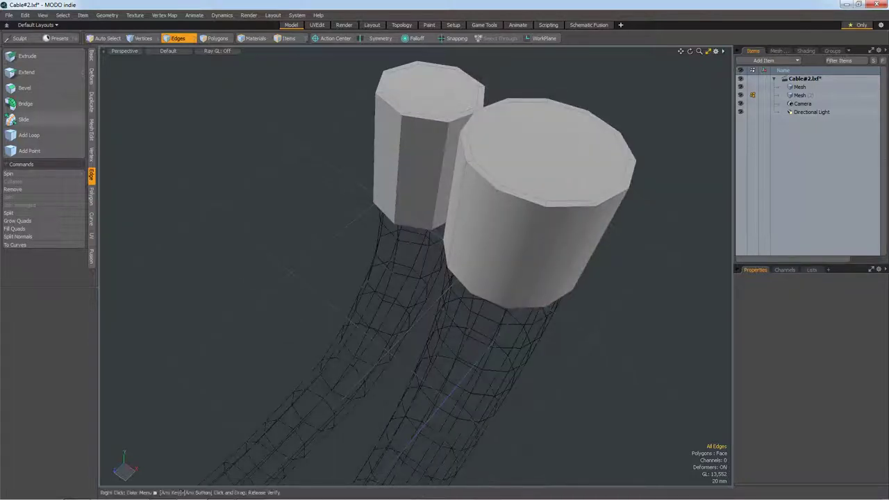
key("alt+l")
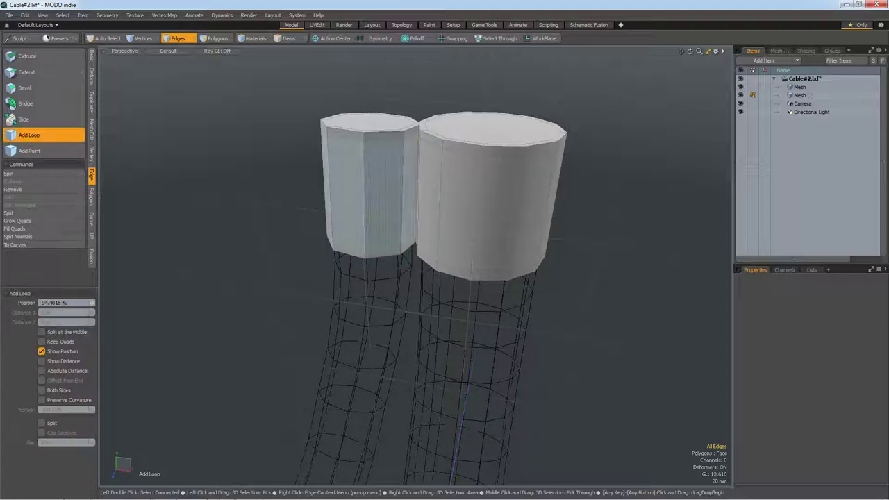
key("space")
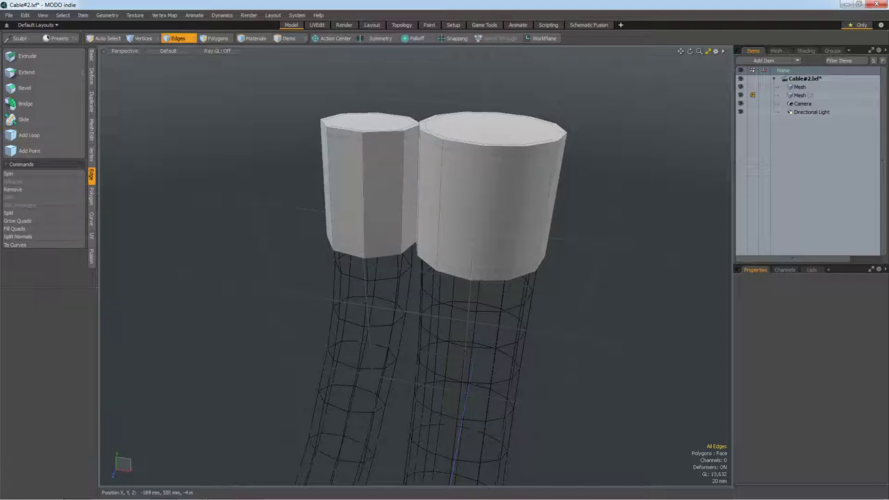
key("space")
double_click(368, 187)
double_click(490, 195, "shift")
key("Tab")
key("Escape")
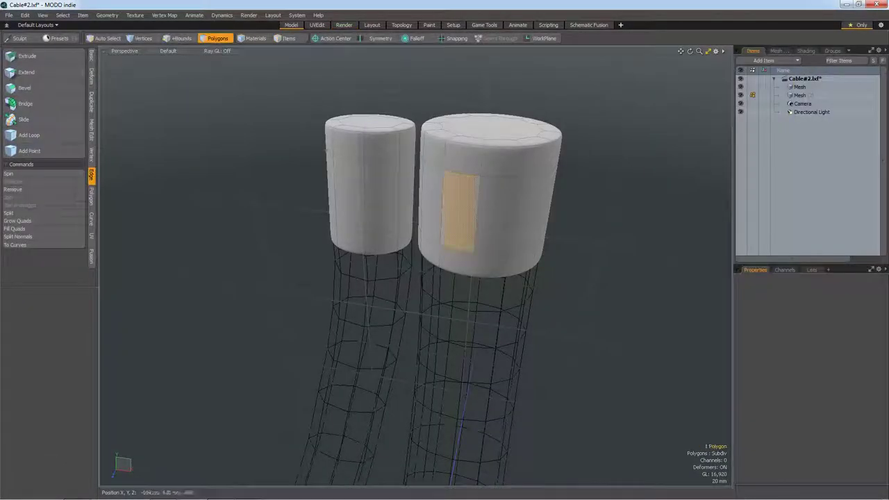
Step: Show both end caps unsmoothed as flat facets, viewed from the top
key("ctrl+a")
key("Tab")
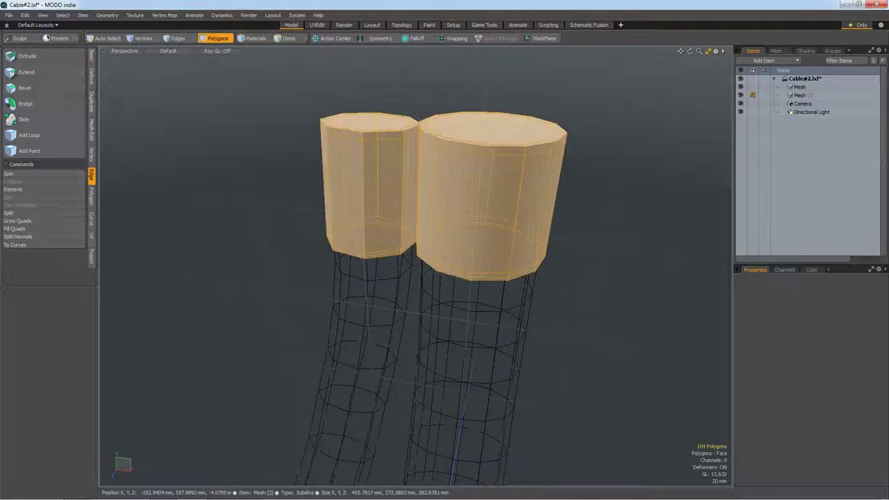
key("Escape")
scroll(507, 236, "up", 3)
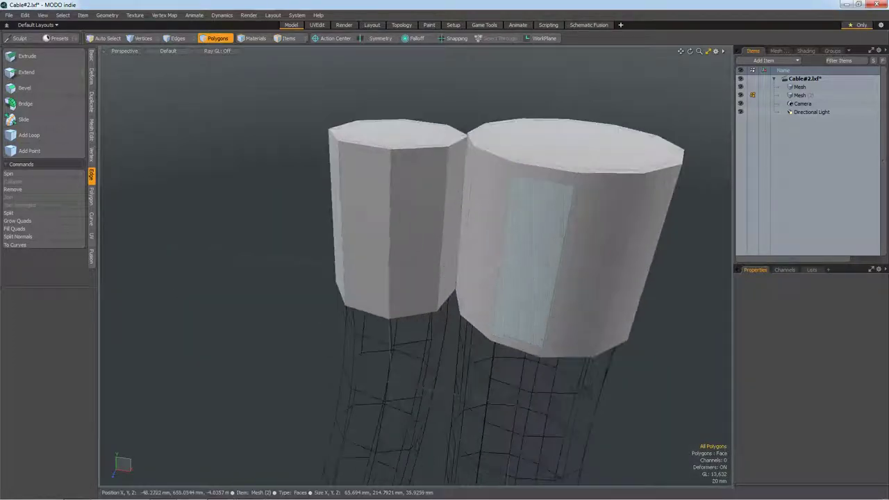
key("KP_7")
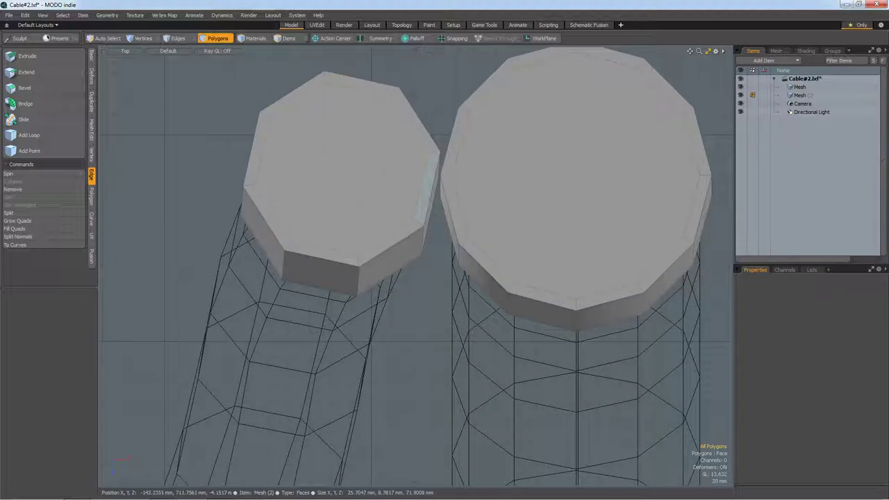
Step: Rotate the left octagonal cap 11.5° and recentre it over its cable
double_click(341, 173)
key("e")
mouse_move(376, 205)
left_mouse_down()
mouse_move(379, 197)
mouse_move(337, 189)
left_mouse_up()
key("w")
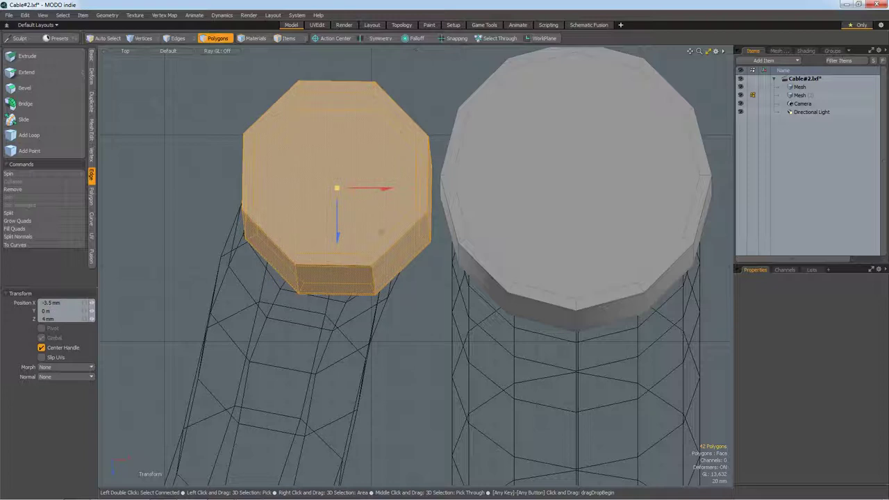
key("space")
key("bracketleft")
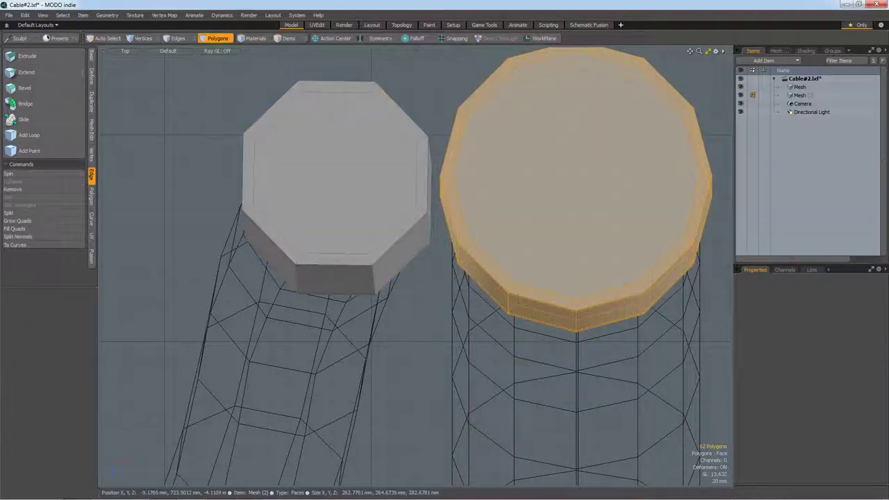
key("w")
key("space")
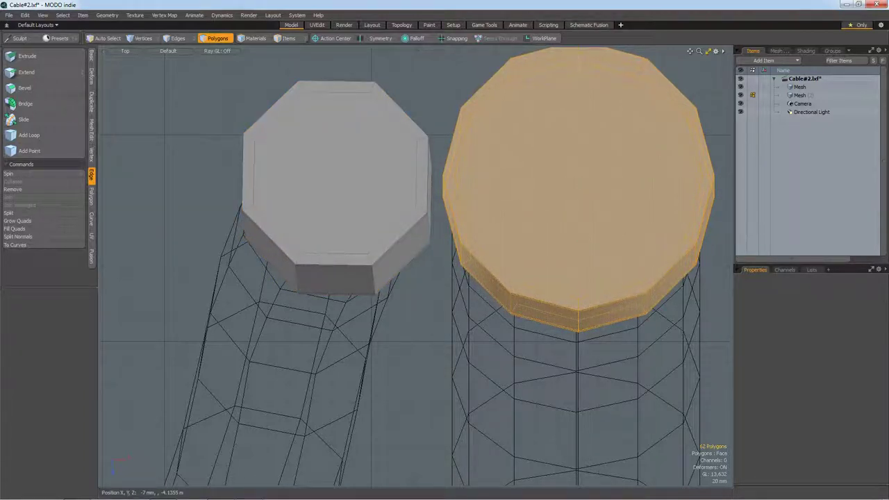
key("Escape")
key("KP_0")
Step: Bevel the side faces of both caps outward a few millimetres
left_click_drag(406, 264, 351, 264)
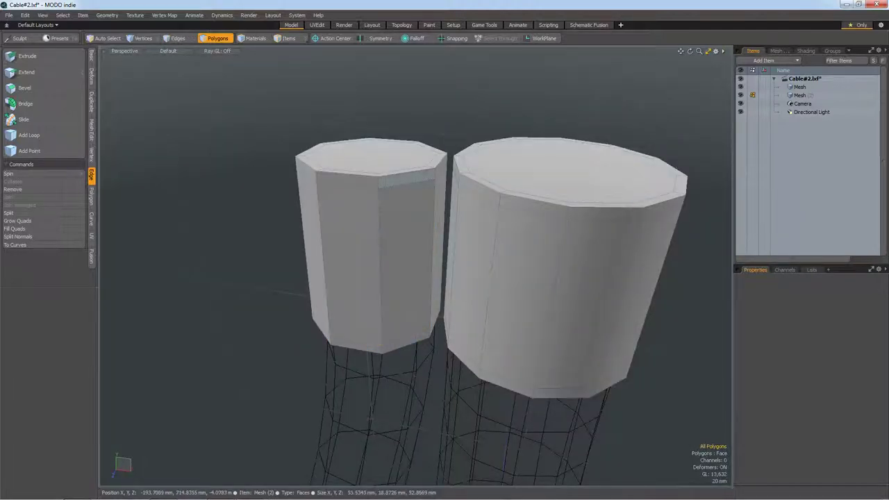
left_click(406, 179)
left_click_drag(410, 264, 347, 264, "shift")
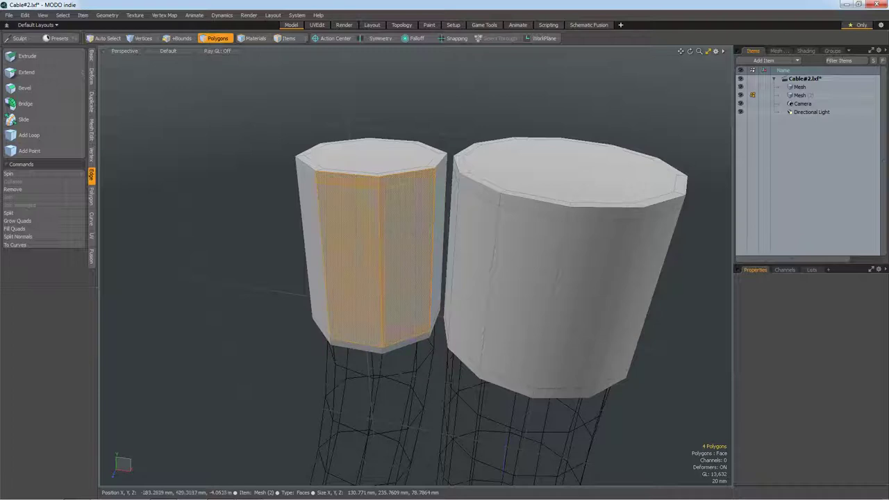
left_click_drag(548, 292, 479, 292, "shift")
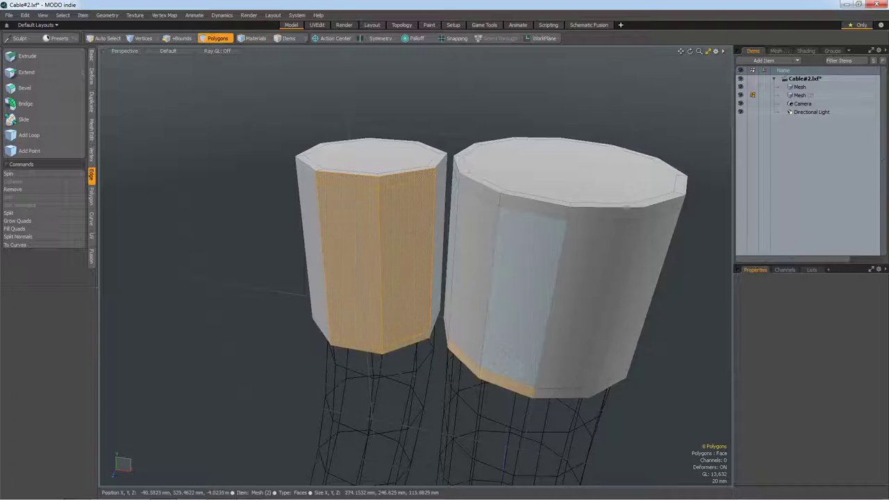
key("bracketright")
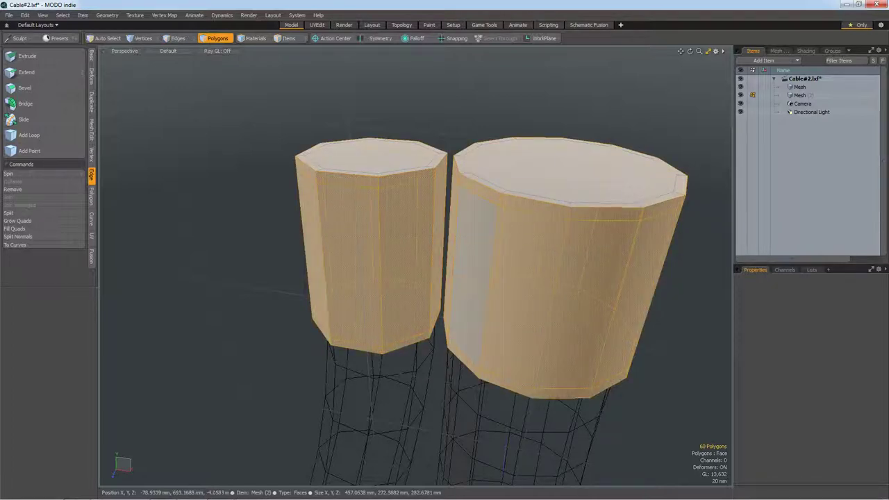
key("b")
mouse_move(448, 244)
left_mouse_down()
mouse_move(462, 239)
mouse_move(448, 243)
left_mouse_up()
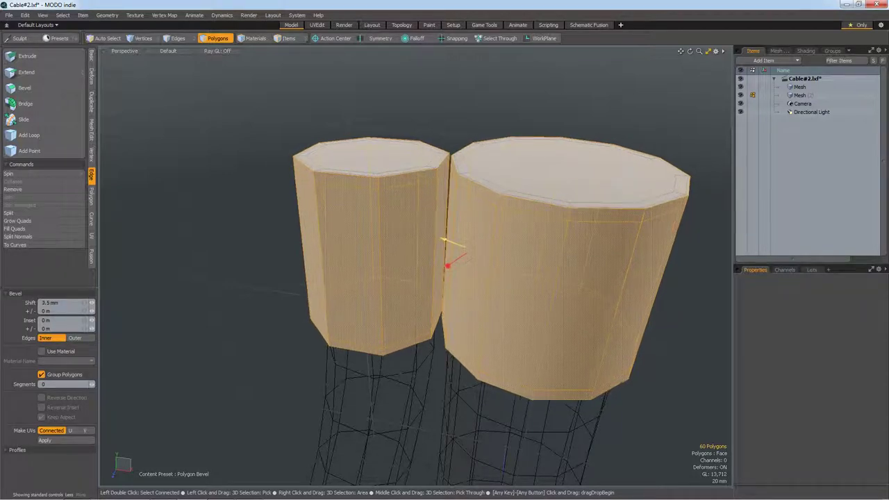
key("space")
key("KP_7")
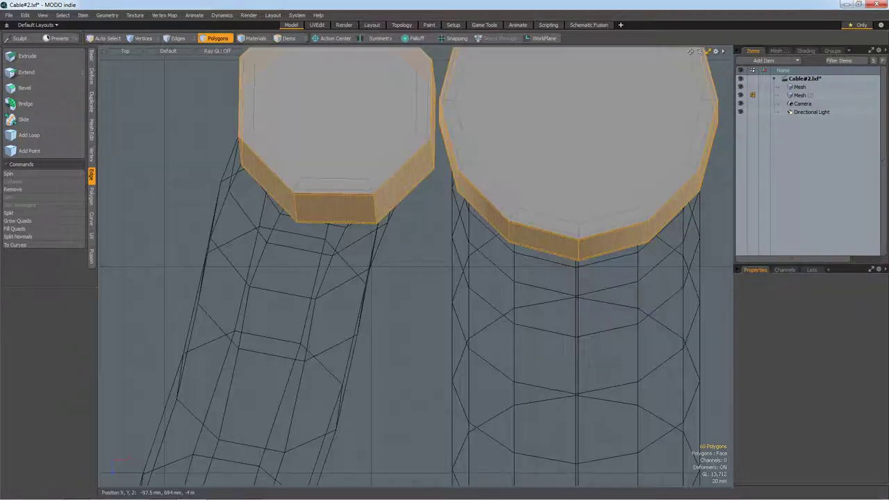
key("Escape")
key("KP_0")
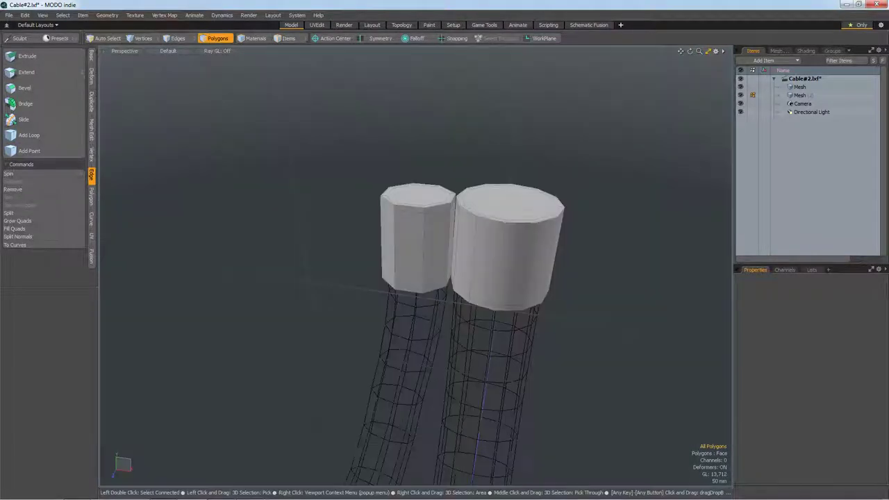
Step: Select the bottom rim edge loops of both caps from below
scroll(416, 264, "up", 3)
scroll(417, 264, "up", 4)
key("2")
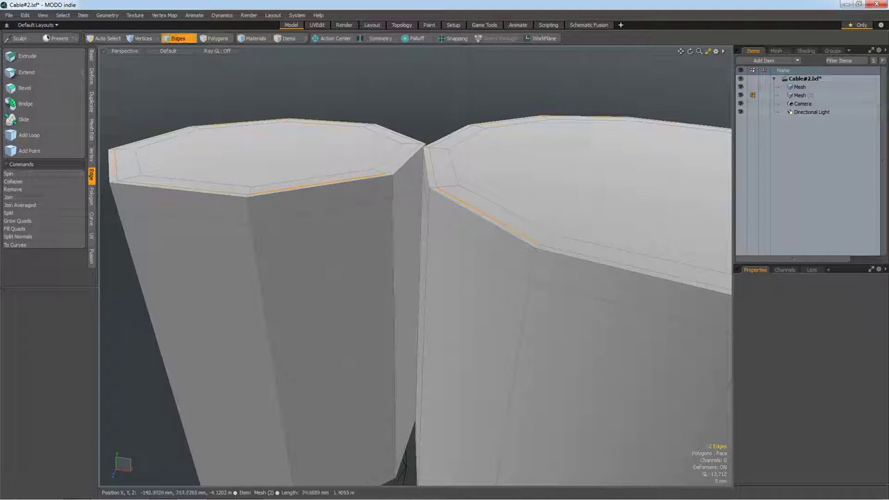
key("Escape")
scroll(417, 278, "down", 5)
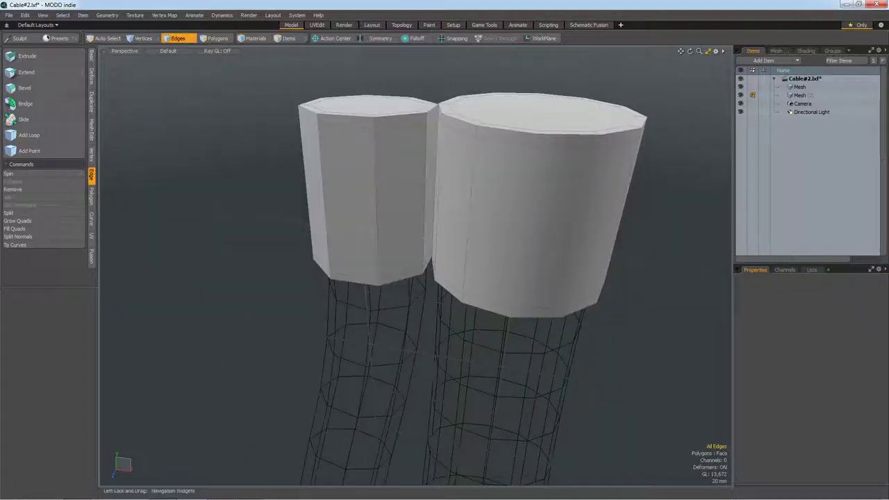
middle_click_drag(417, 278, 417, 174)
scroll(417, 278, "up", 4)
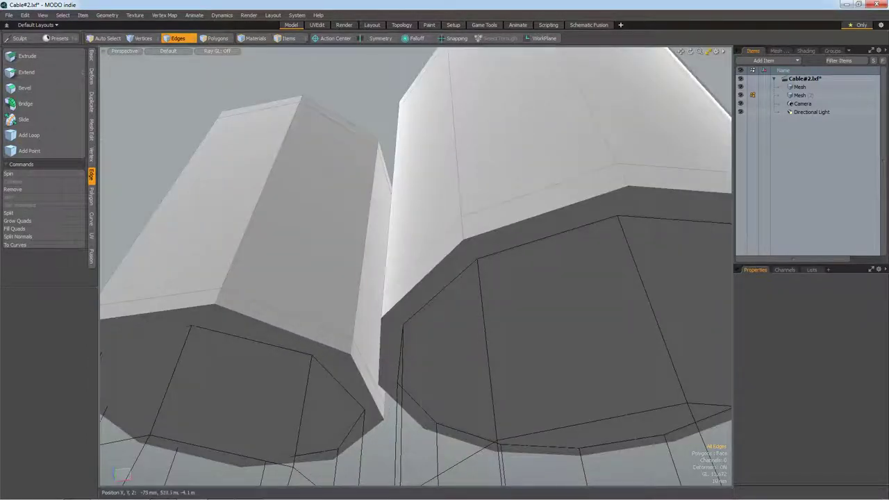
double_click(427, 281)
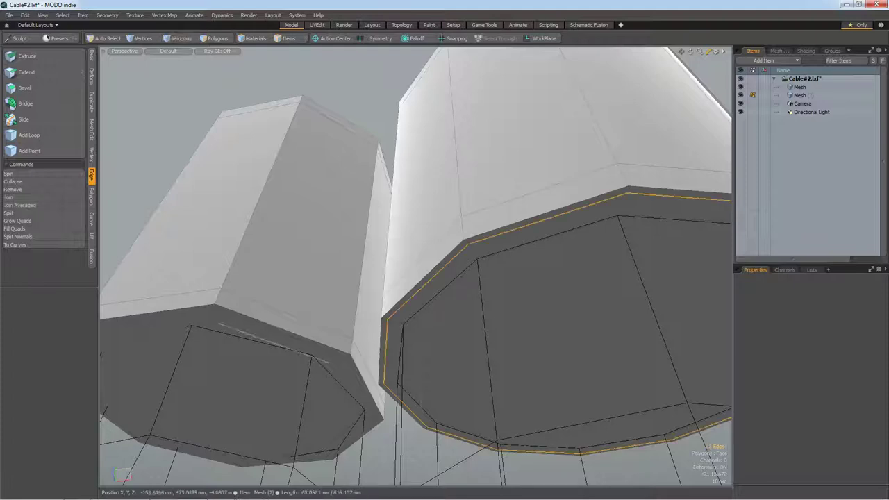
double_click(299, 336, "shift")
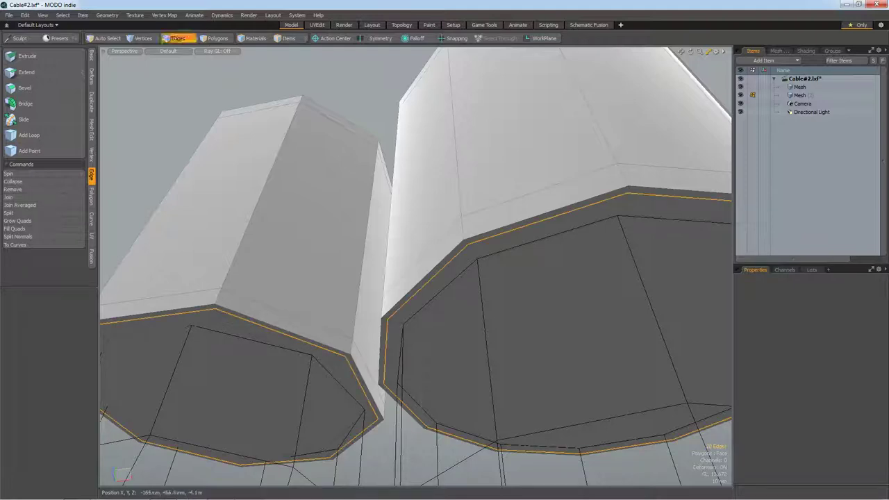
Step: Restore smooth subdivision on the caps and switch to the Render layout
scroll(415, 267, "down", 3)
scroll(415, 266, "down", 2)
key("3")
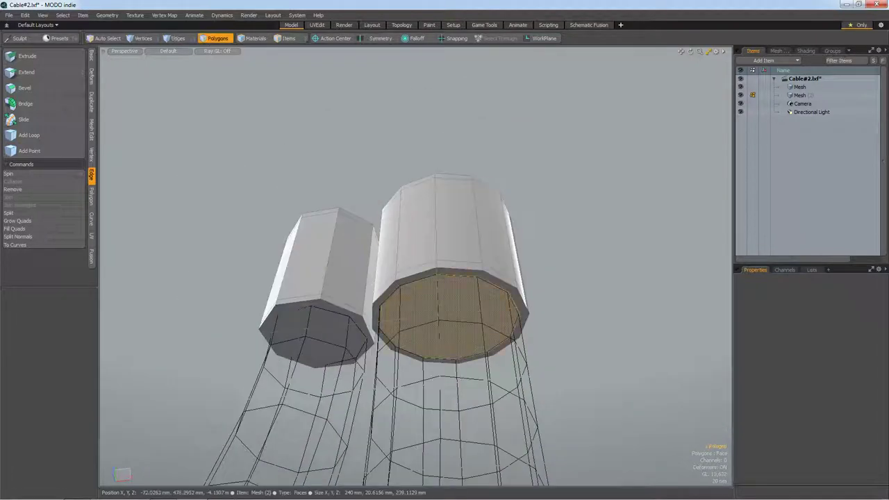
key("Tab")
left_click(344, 24)
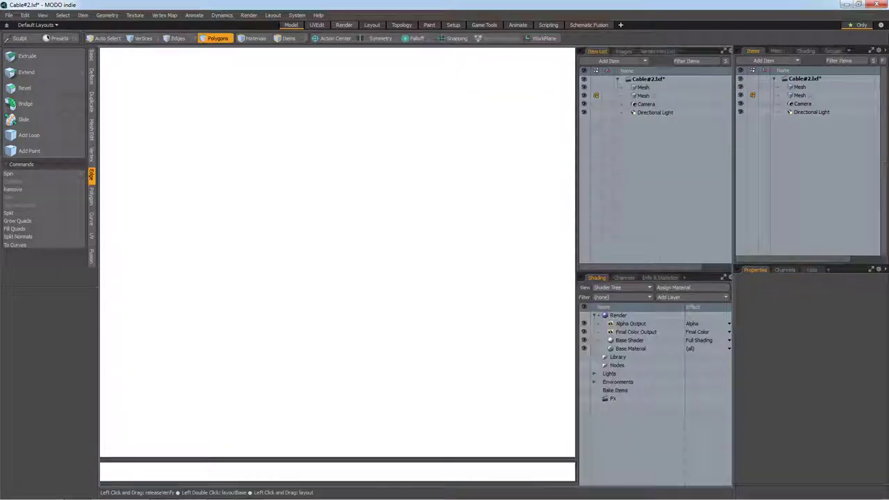
Step: Preview a live render of the caps, then return to modelling with the full cable framed
left_click(288, 250)
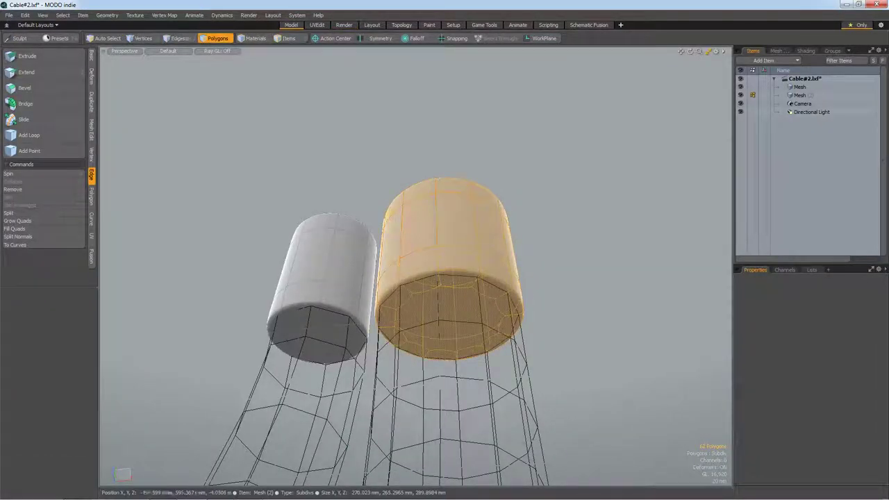
key("Tab")
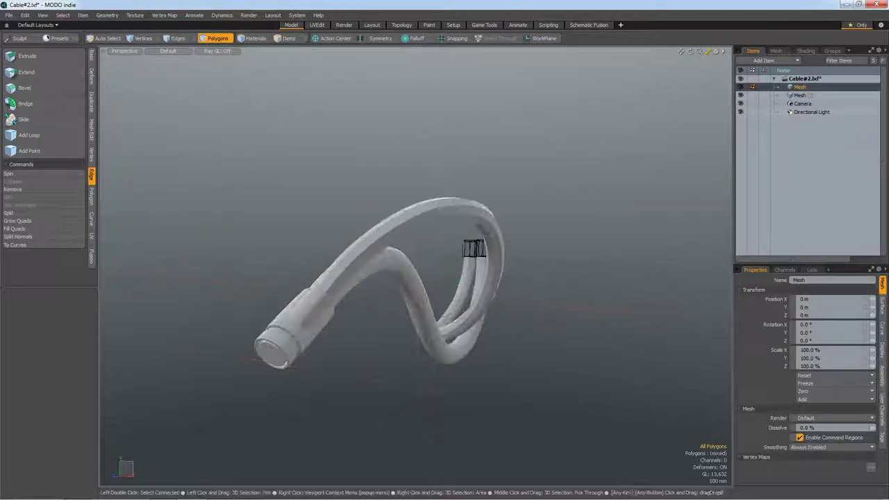
scroll(379, 284, "up", 5)
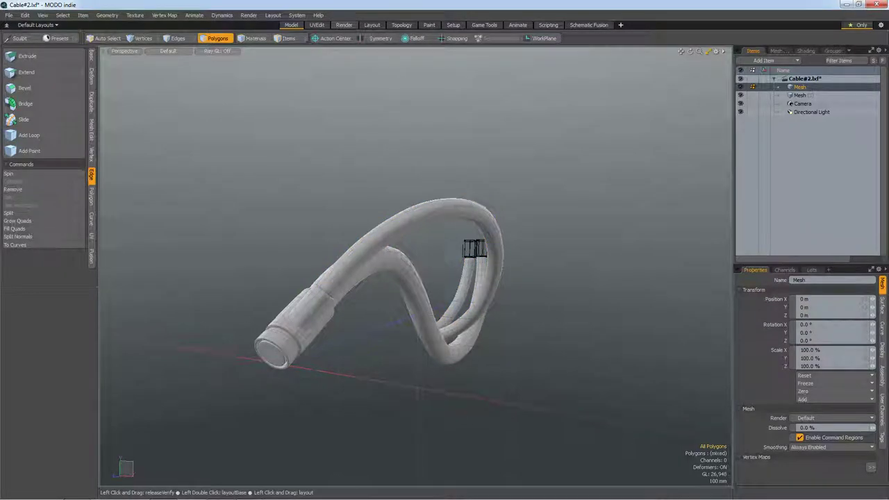
left_click(344, 24)
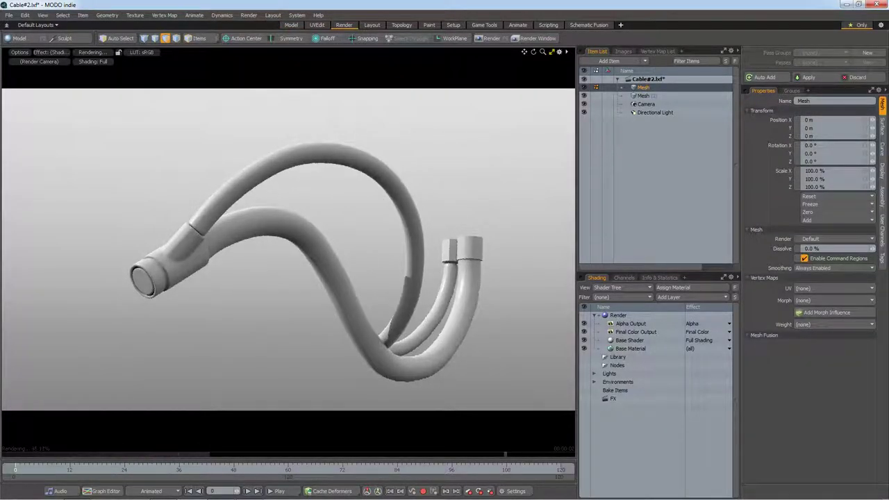
middle_click_drag(326, 264, 386, 264)
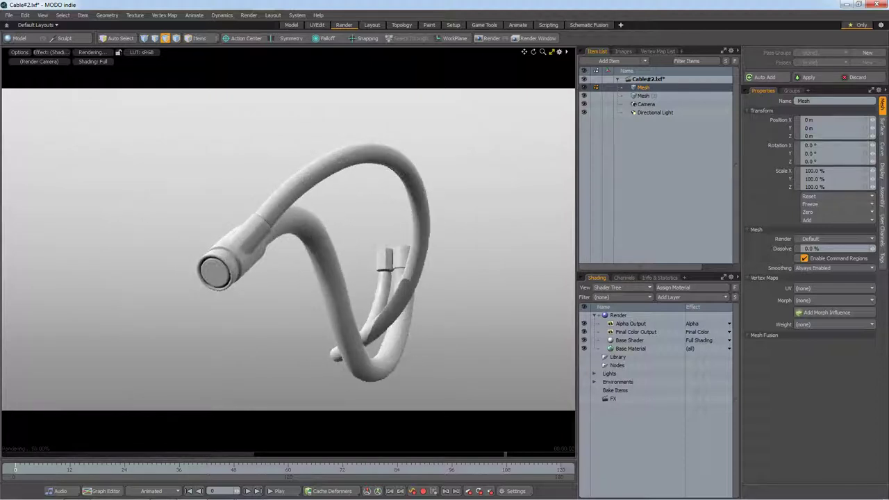
mouse_move(387, 262)
middle_mouse_down()
mouse_move(440, 306)
mouse_move(355, 299)
mouse_move(357, 307)
middle_mouse_up()
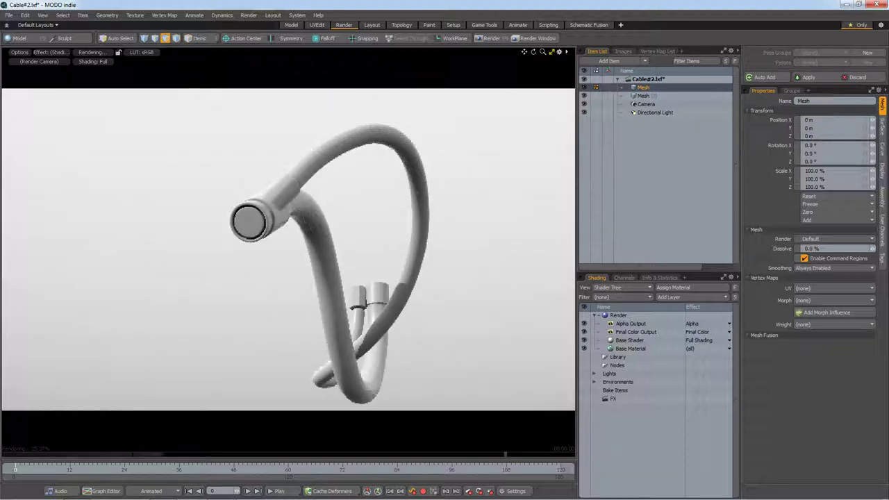
mouse_move(356, 306)
middle_mouse_down()
mouse_move(389, 299)
mouse_move(403, 310)
mouse_move(431, 295)
middle_mouse_up()
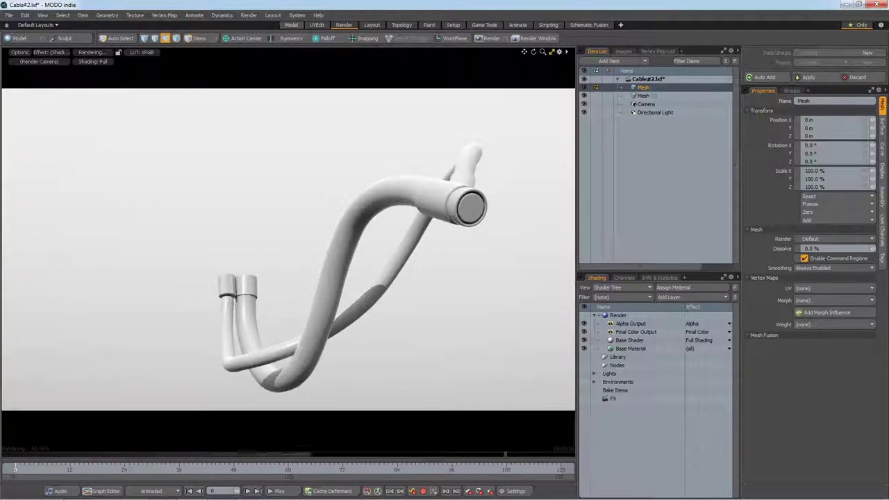
key("ctrl+Tab")
scroll(421, 252, "down", 3)
scroll(449, 248, "up", 3)
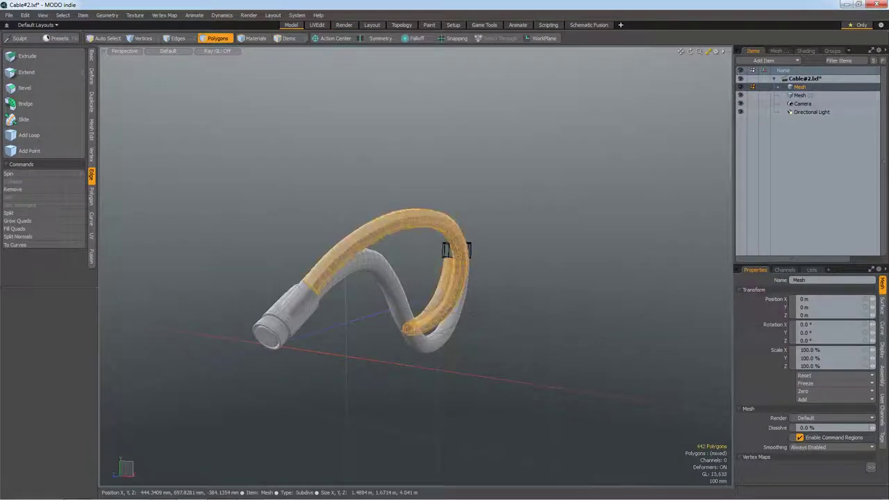
Step: Bevel the top end faces of the left and right cables upward
scroll(459, 246, "up", 5)
scroll(458, 246, "up", 5)
scroll(459, 246, "up", 3)
scroll(417, 278, "down", 2)
middle_click_drag(416, 278, 416, 229)
scroll(417, 278, "down", 3)
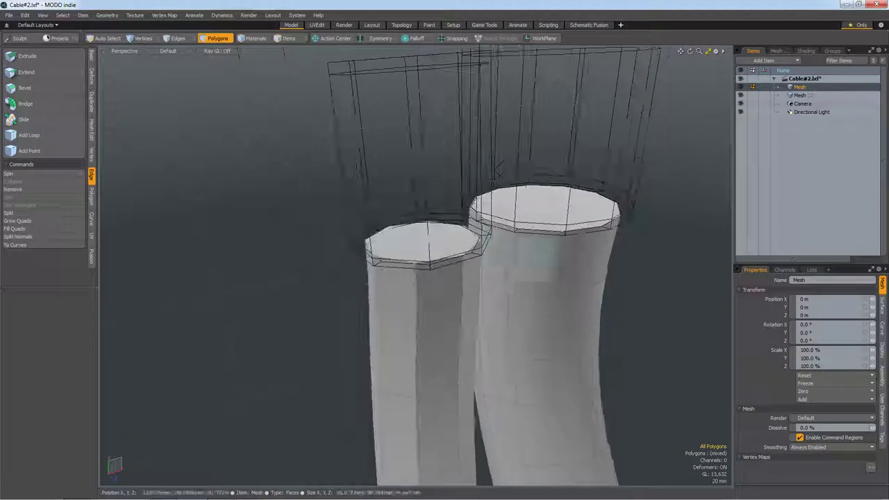
scroll(421, 245, "up", 3)
scroll(421, 245, "down", 3)
left_click(417, 247)
scroll(417, 247, "up", 4)
key("b")
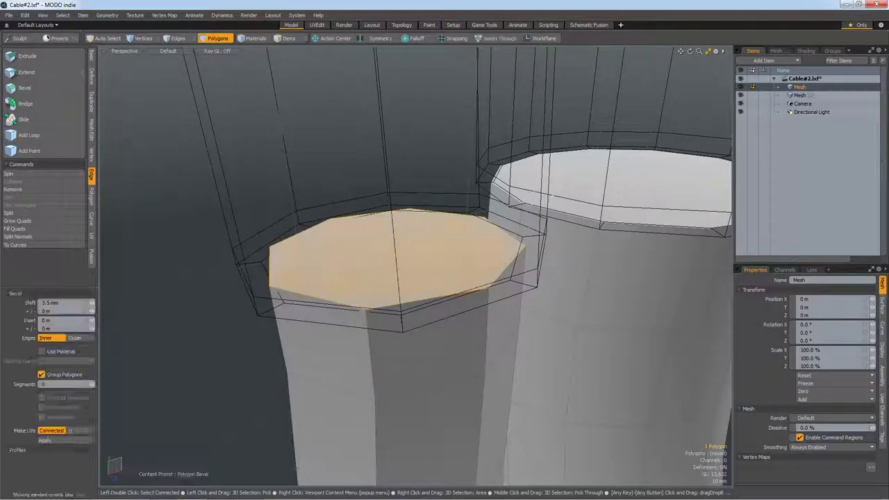
left_click_drag(357, 254, 356, 238)
key("space")
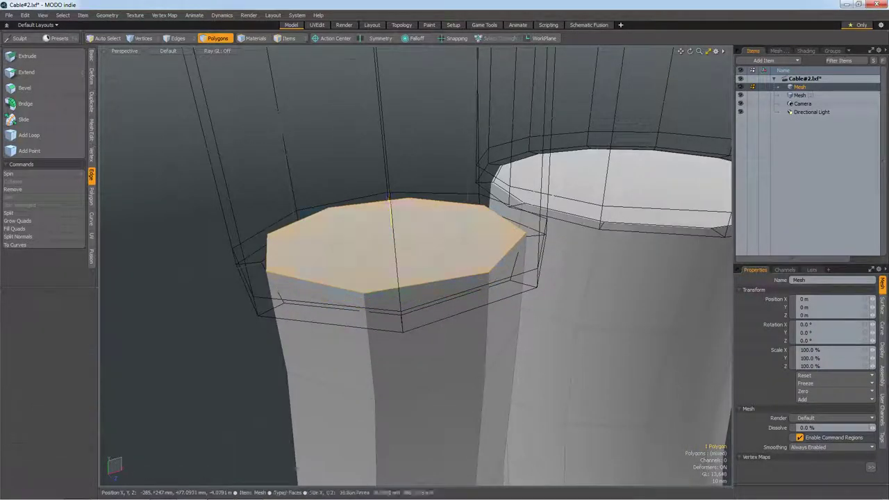
key("b")
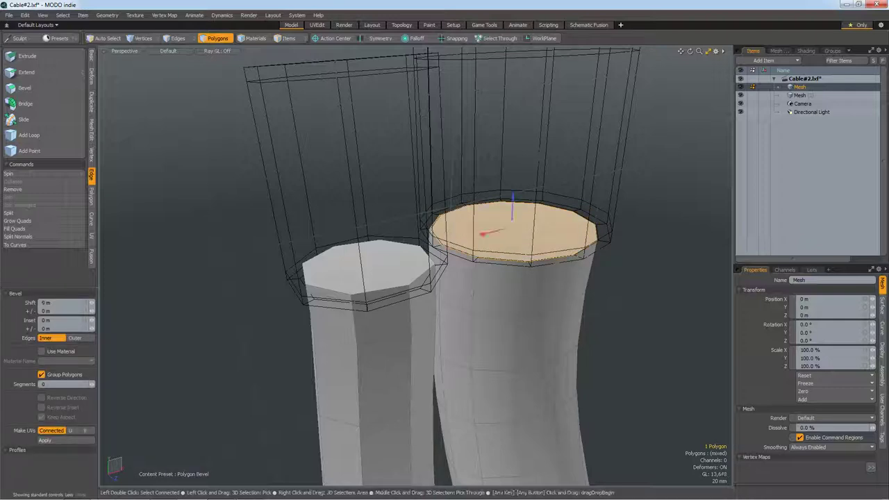
key("space")
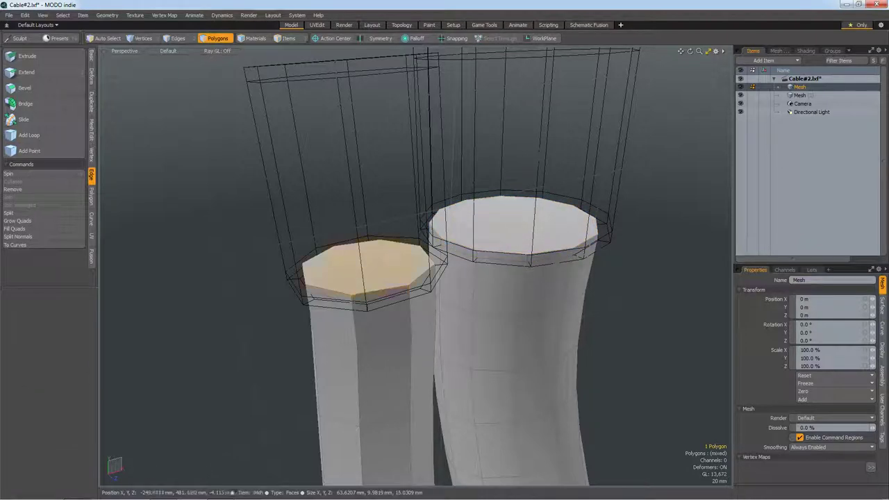
Step: Bevel again and scale down both cable top faces into stepped rims
key("b")
key("r")
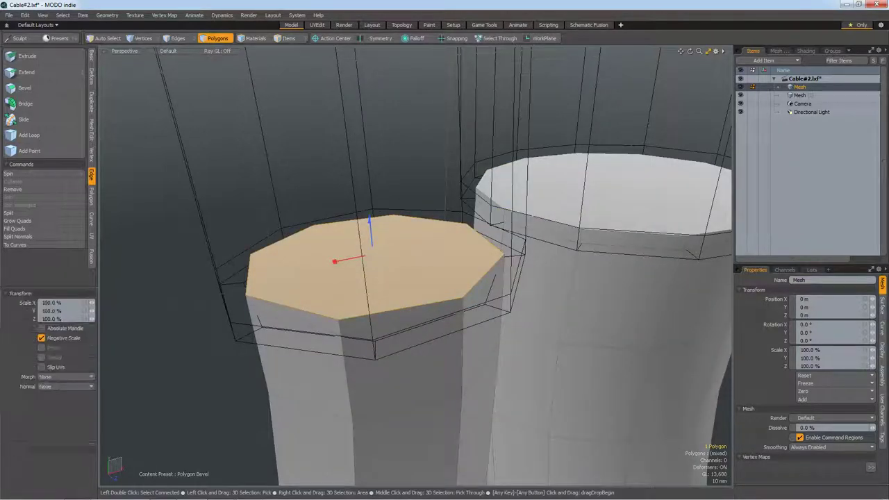
key("space")
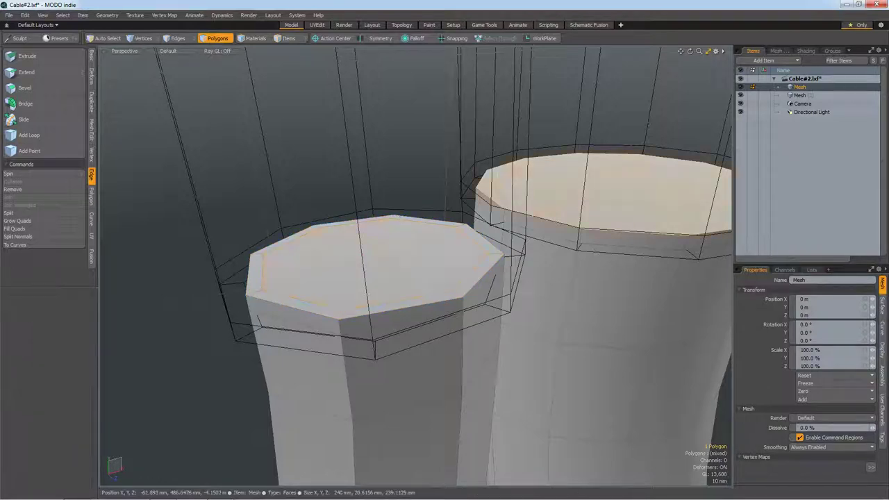
left_click(597, 188)
key("r")
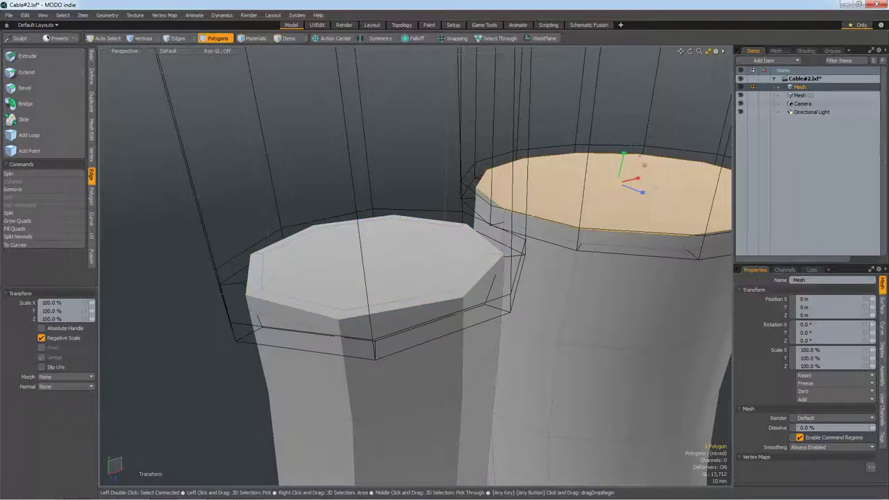
key("space")
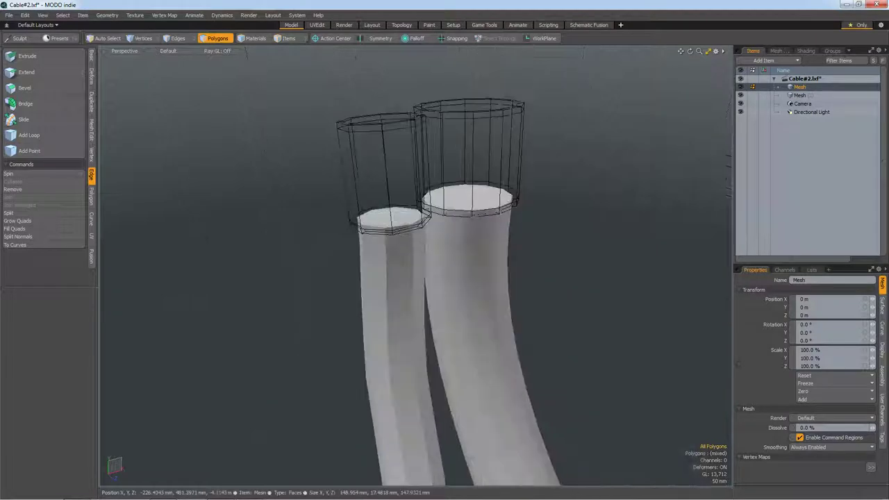
Step: Preview the left cable tube as a subdivision surface, then clear selection and frame the cable
double_click(361, 312)
key("Tab")
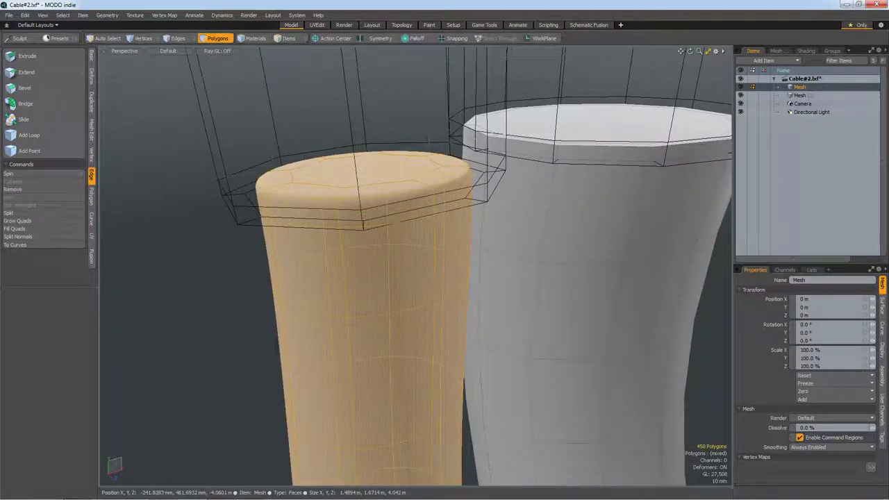
key("Tab")
key("bracketleft")
key("Escape")
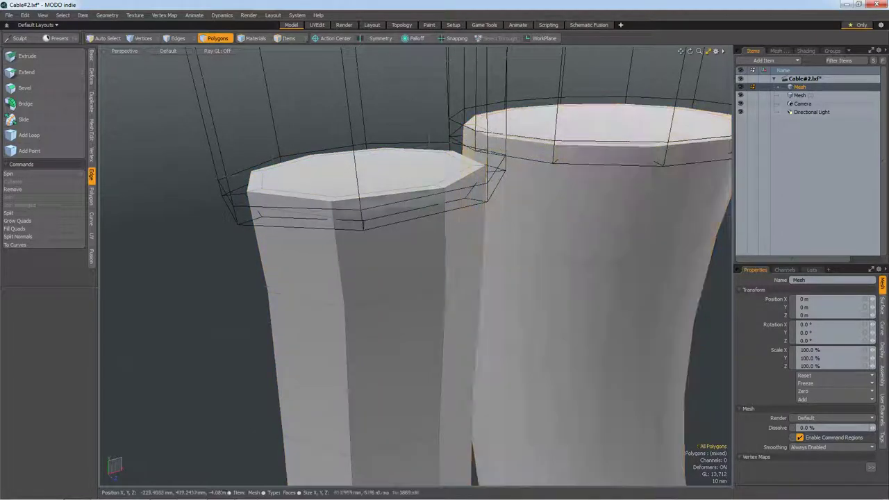
key("a")
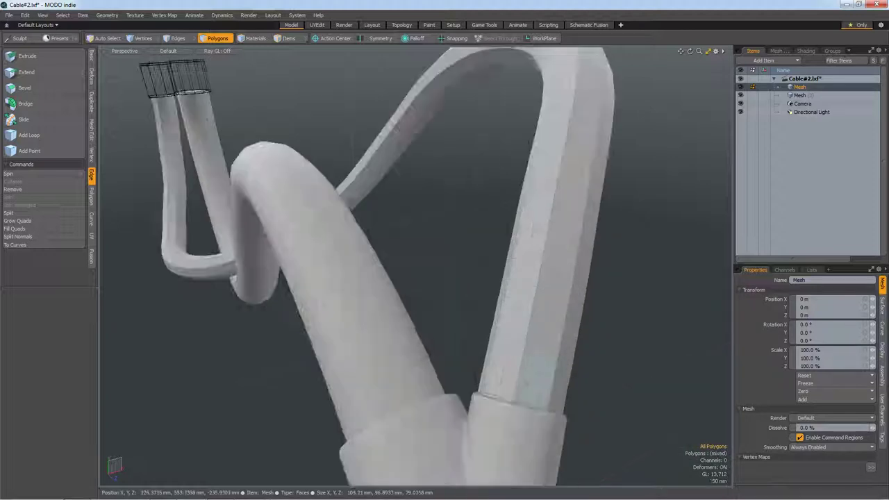
Step: Toggle the cable's subdivision preview and inspect its edge loops before returning to polygons
key("Tab")
key("bracketleft")
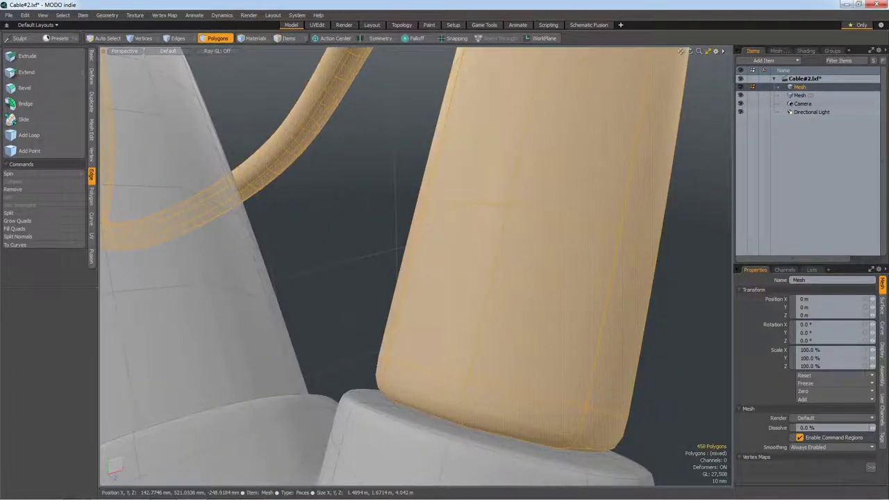
key("Tab")
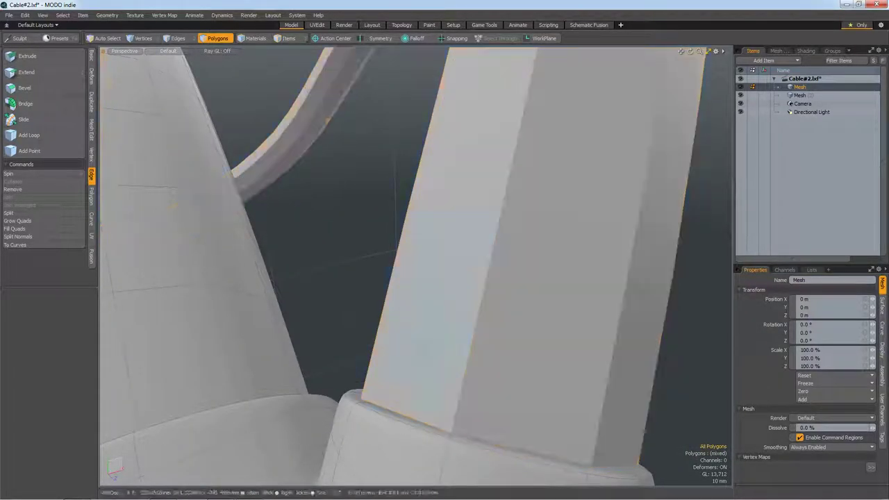
key("2")
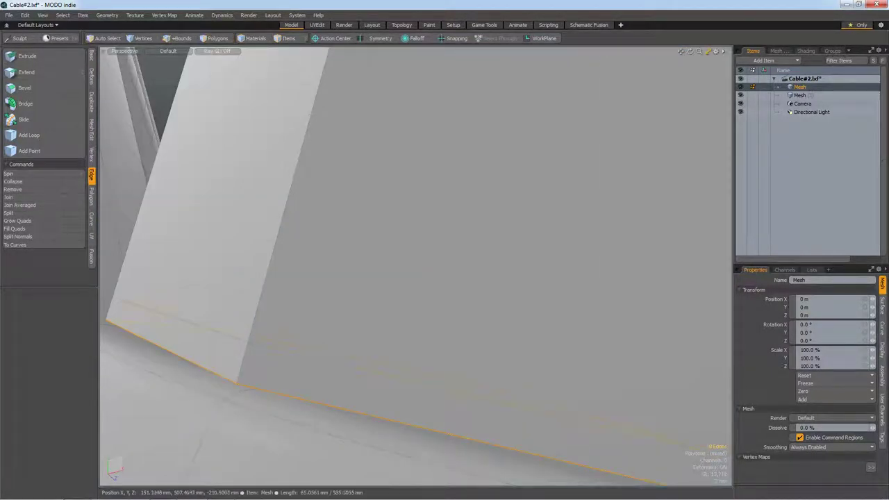
key("shift+a")
key("Escape")
key("a")
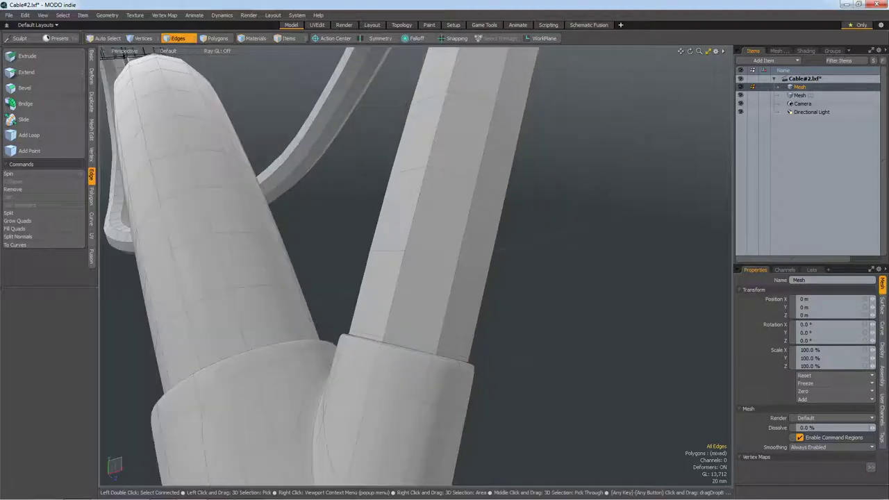
key("3")
Step: Move the Y-shaped junction out of the cable mesh into Mesh (2)
double_click(417, 264)
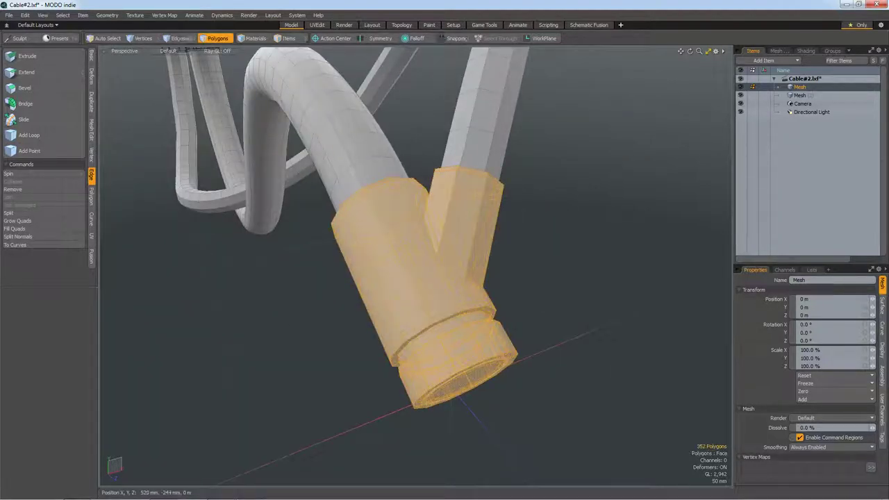
key("ctrl+x")
left_click(800, 96)
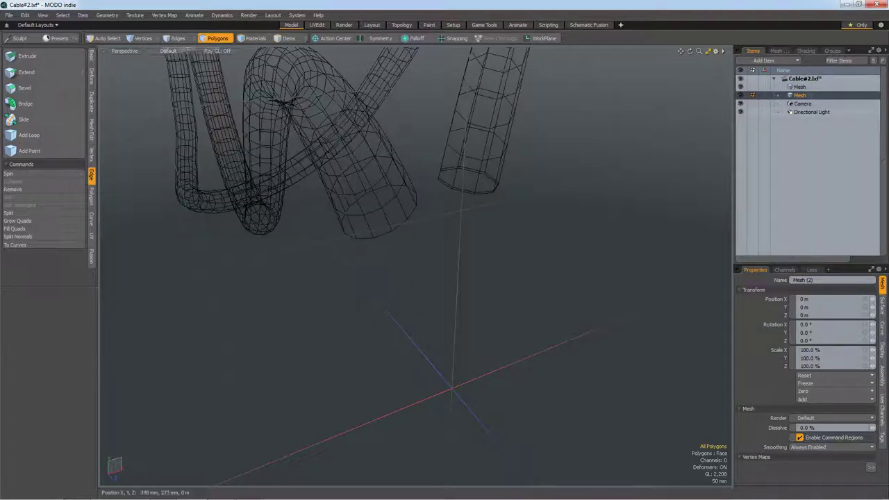
key("ctrl+v")
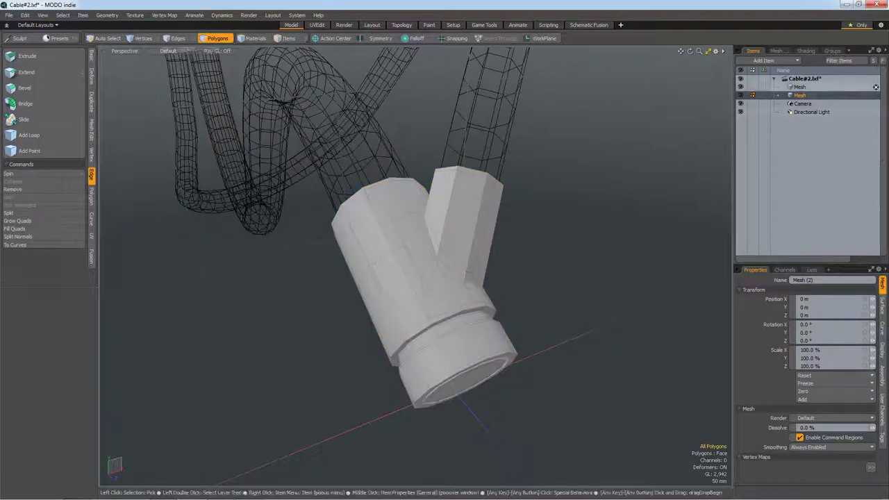
left_click(800, 86)
Step: Bevel the bottom end caps of both tubes, pushing the left cap out 14 mm
scroll(466, 178, "up", 2)
left_click(462, 175)
scroll(463, 177, "up", 5)
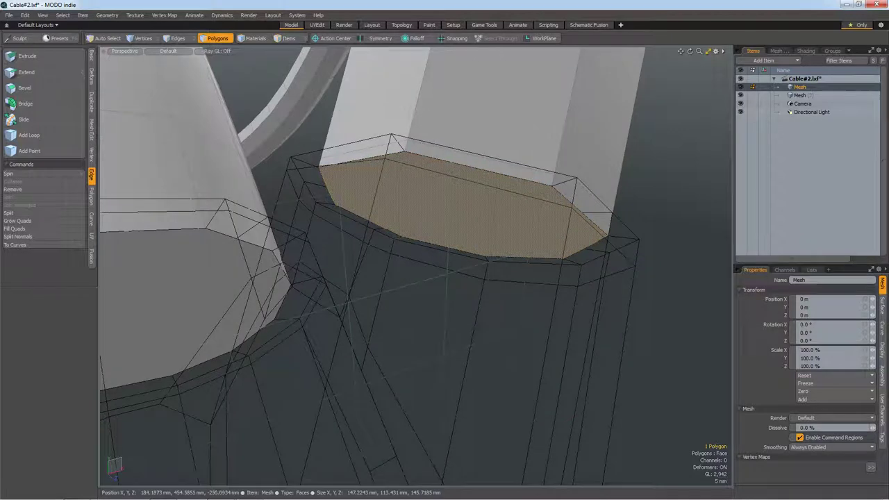
key("b")
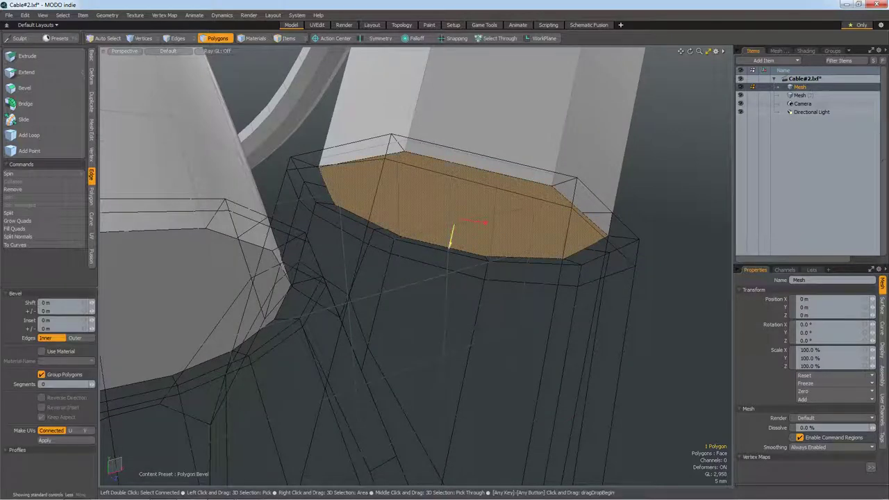
key("space")
left_click_drag(417, 278, 458, 264, "alt")
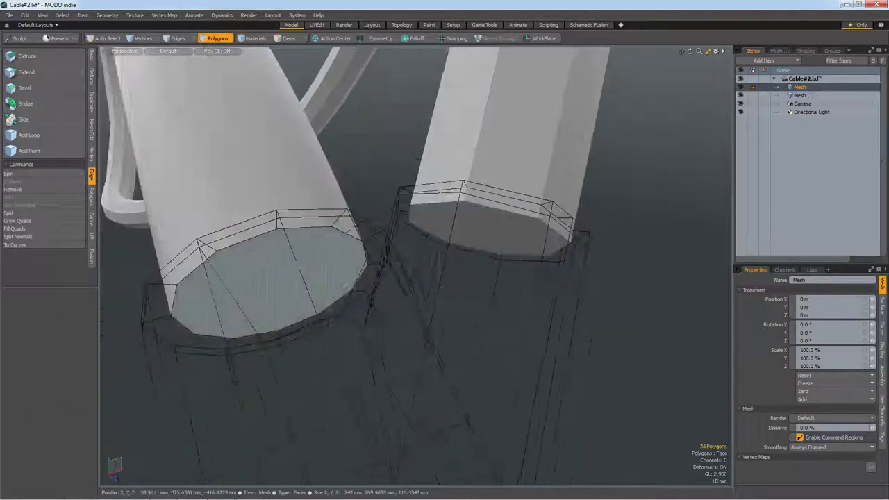
left_click(291, 292)
key("b")
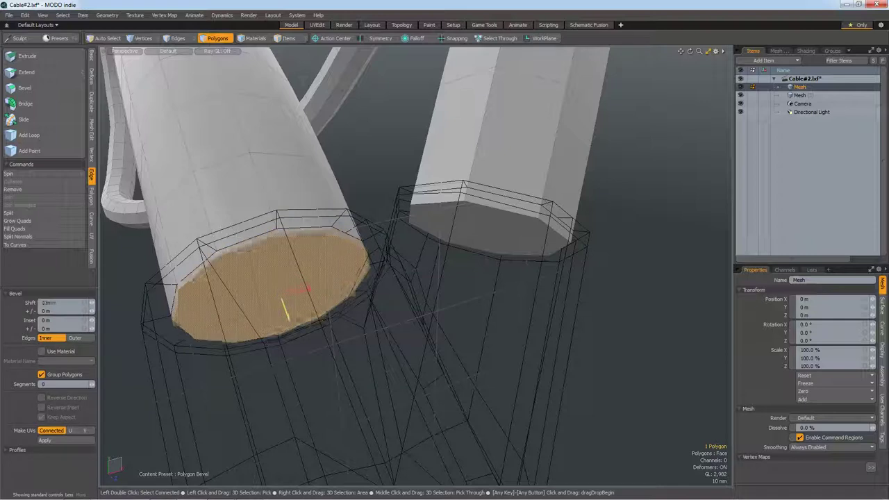
left_click_drag(285, 309, 287, 320)
key("space")
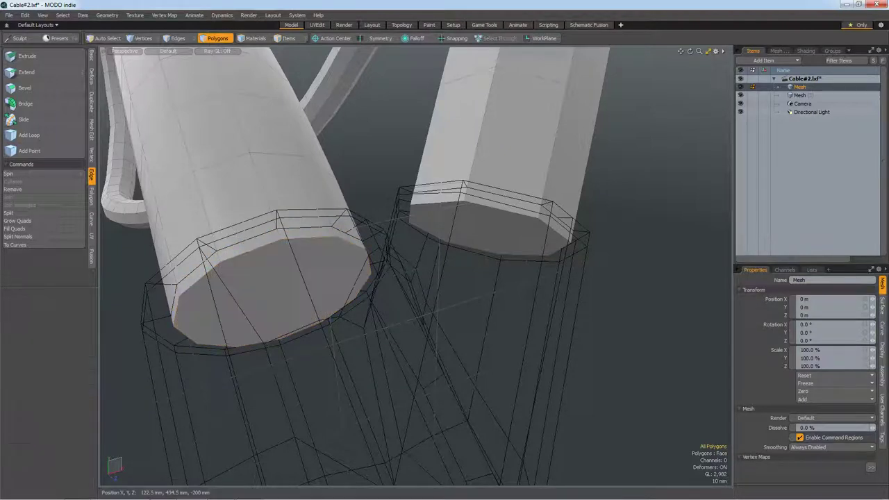
Step: Shrink both tubes' bottom end caps to roughly 92% to form recessed rims
left_click(511, 247)
key("r")
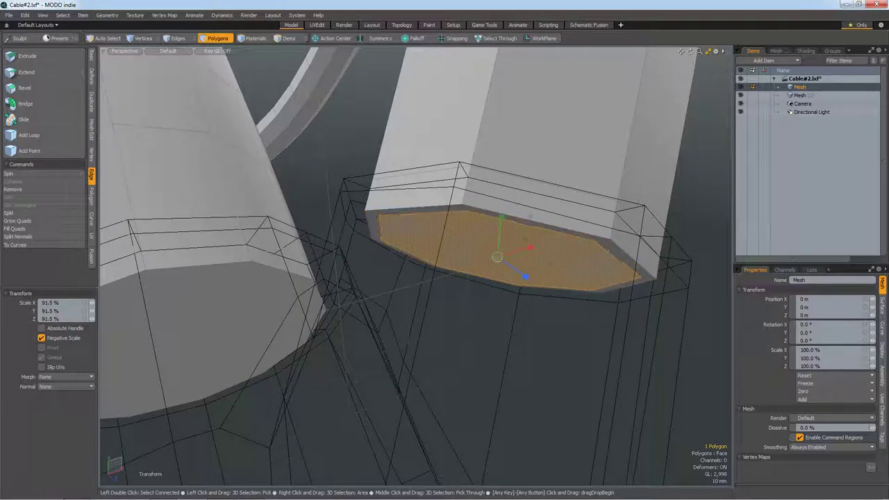
key("space")
key("b")
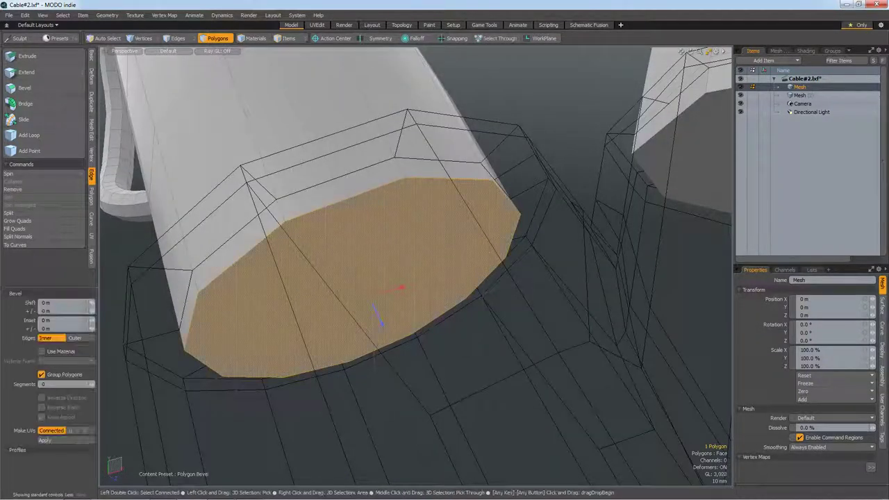
key("r")
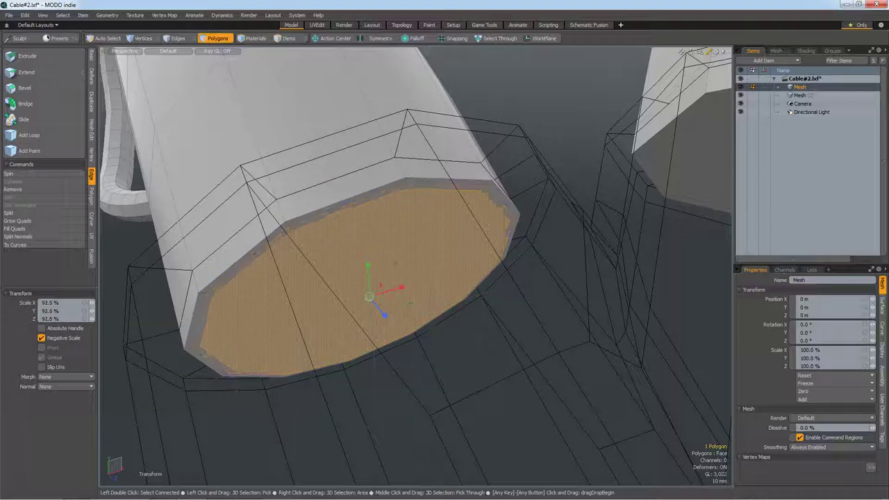
key("space")
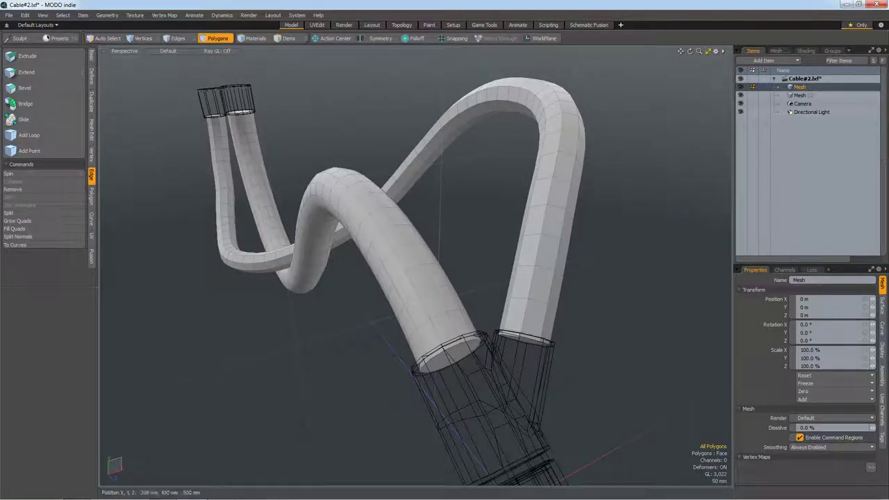
Step: Smooth the right tube, orbit the live render preview of the cable, then return to modelling
double_click(542, 281)
key("Tab")
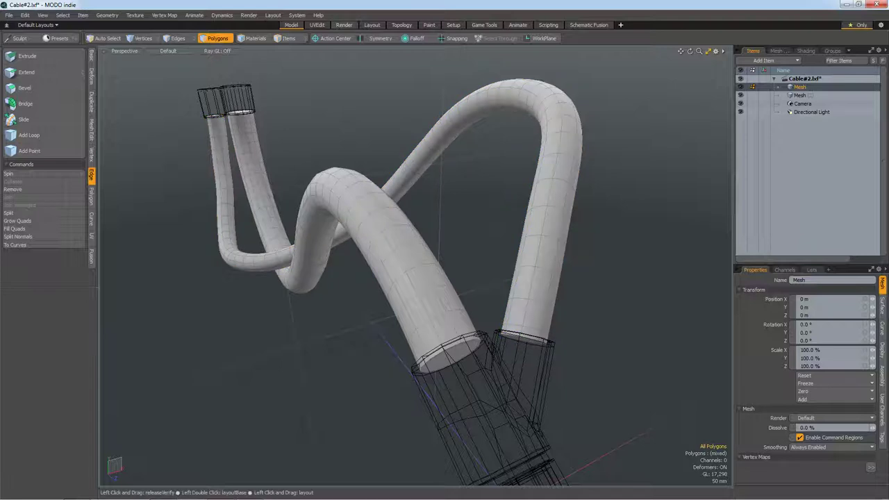
left_click(344, 24)
left_click(287, 250)
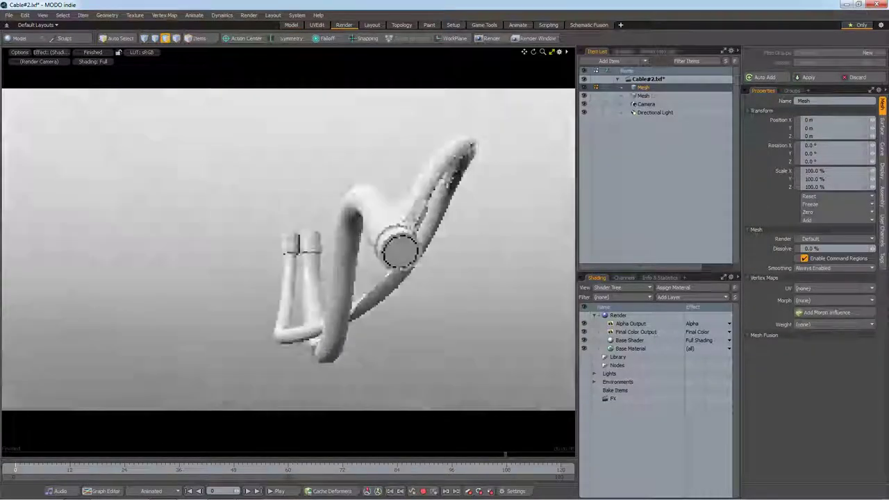
left_click_drag(287, 250, 361, 229, "alt")
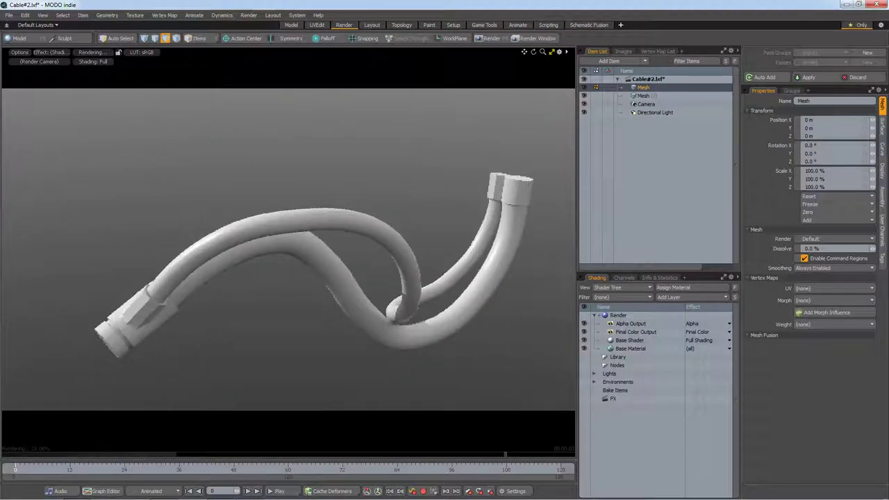
left_click_drag(287, 250, 334, 236, "alt")
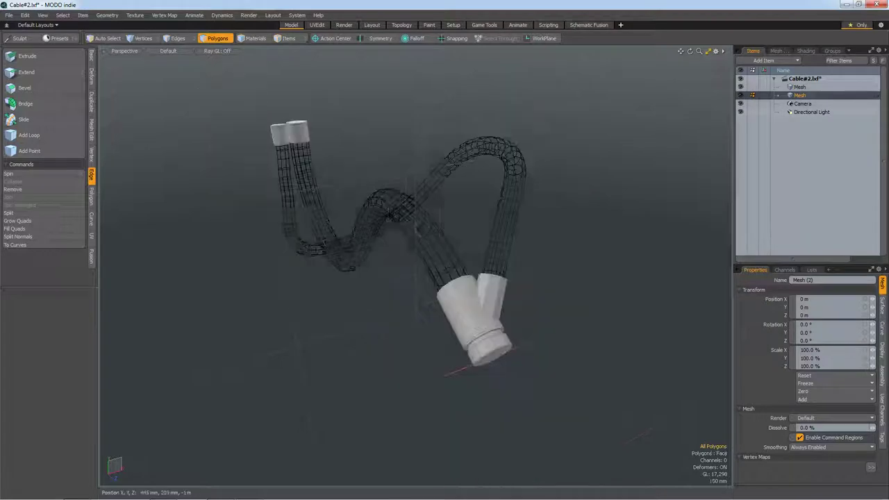
scroll(480, 347, "up", 5)
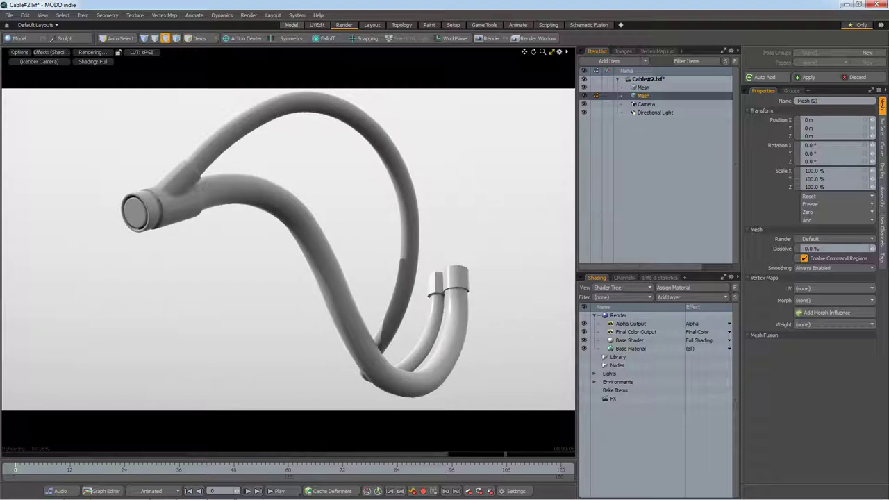
left_click(291, 25)
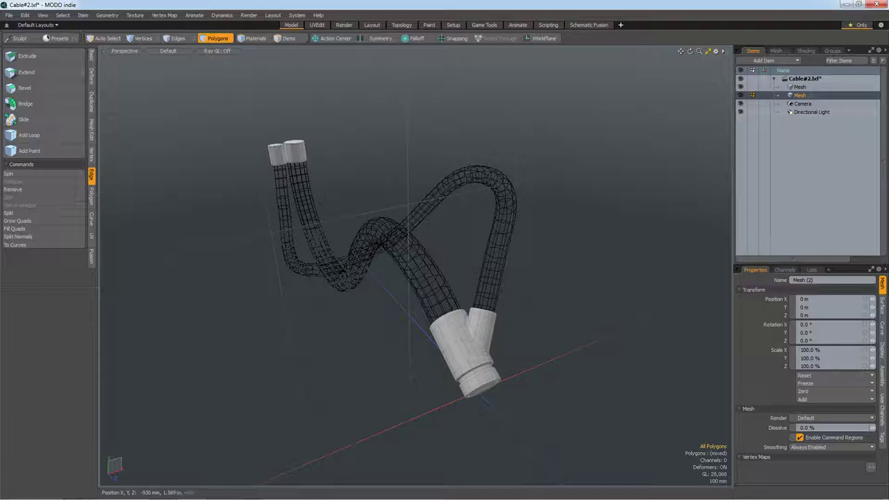
key("shift+a")
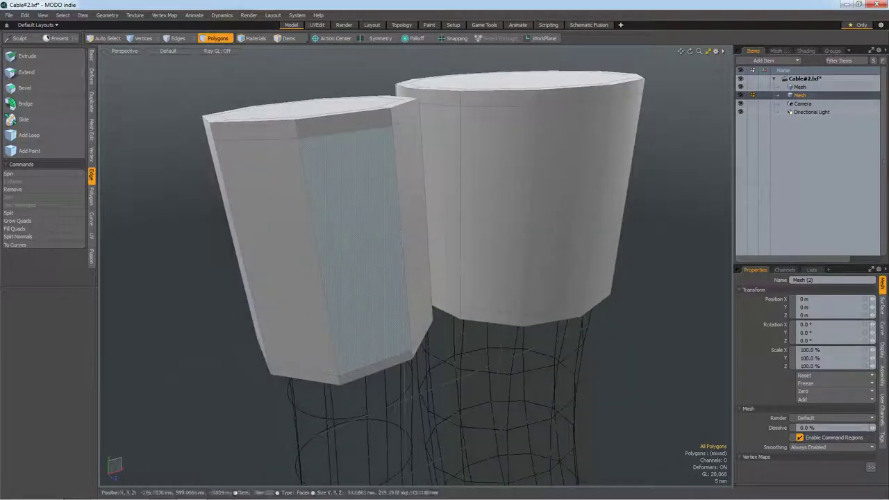
Step: Add edge loops near the left cap's top and bottom and bevel them into 6 mm double rings
left_click(28, 135)
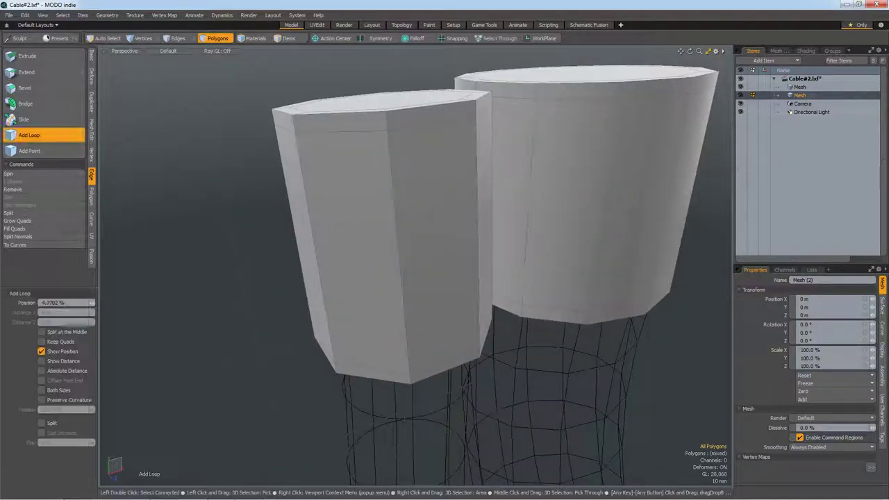
left_click(399, 167)
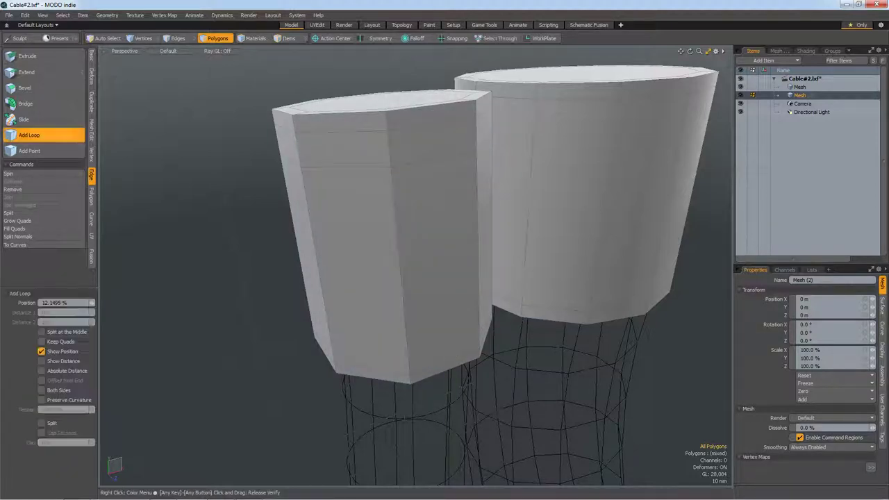
left_click(407, 340)
key("space")
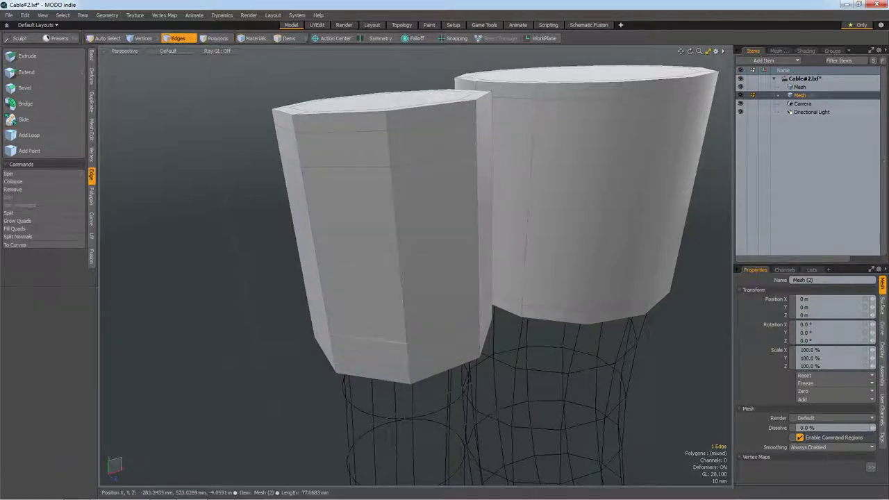
double_click(348, 168, "shift")
left_click(25, 88)
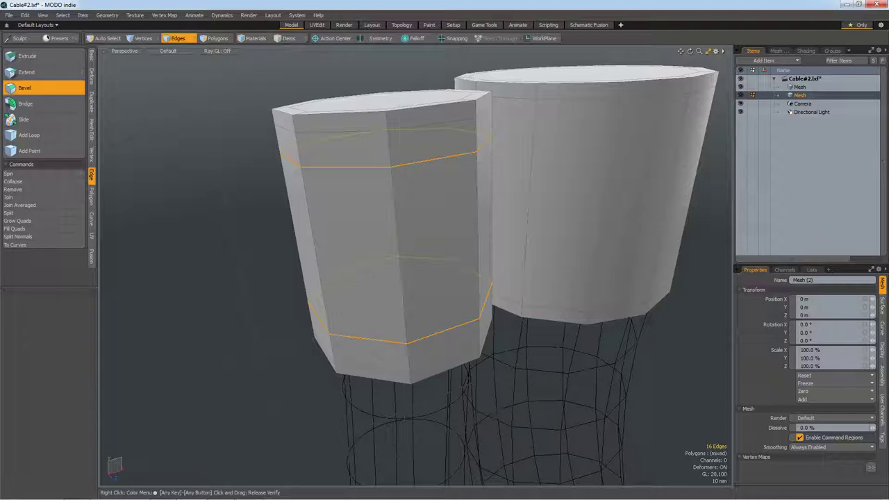
left_click_drag(376, 220, 383, 221)
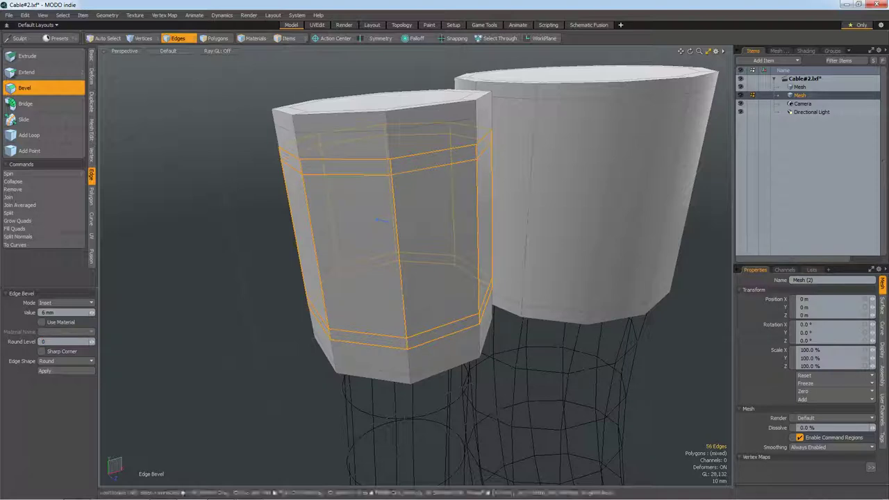
key("space")
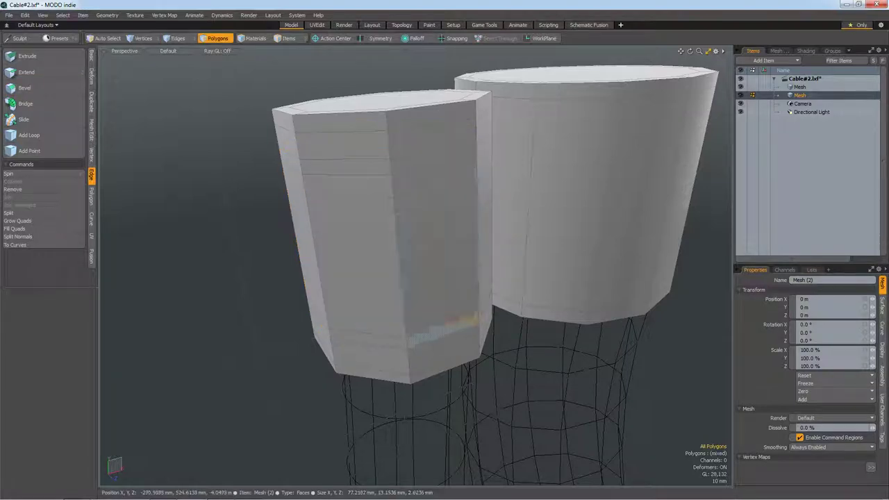
Step: Bevel the upper and lower face bands outward into raised rings
left_click(445, 328)
left_click(416, 161, "shift")
key("l")
key("b")
left_click_drag(381, 224, 389, 224)
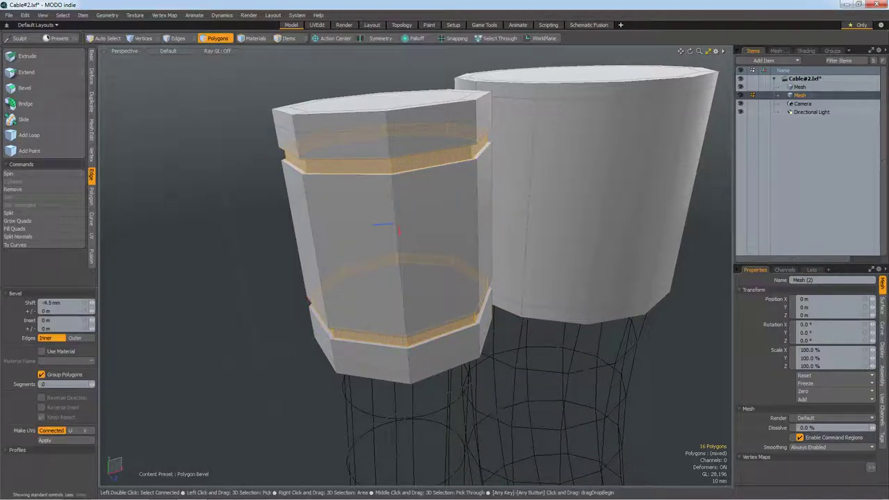
key("space")
Step: Add support edge loops alongside both ring bands
key("alt+l")
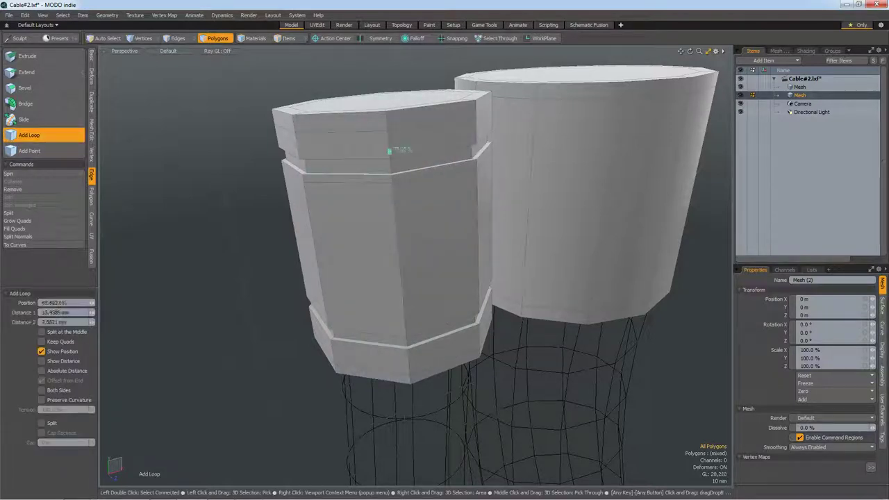
key("space")
key("alt+l")
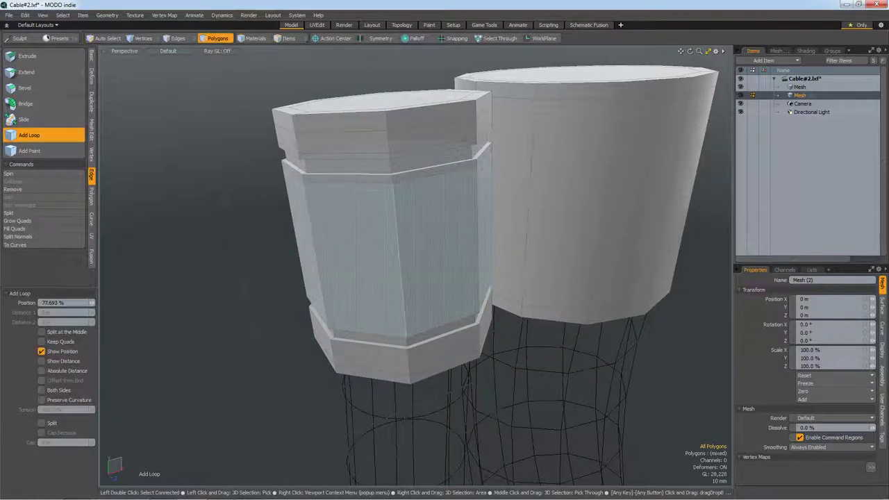
key("space")
key("alt+l")
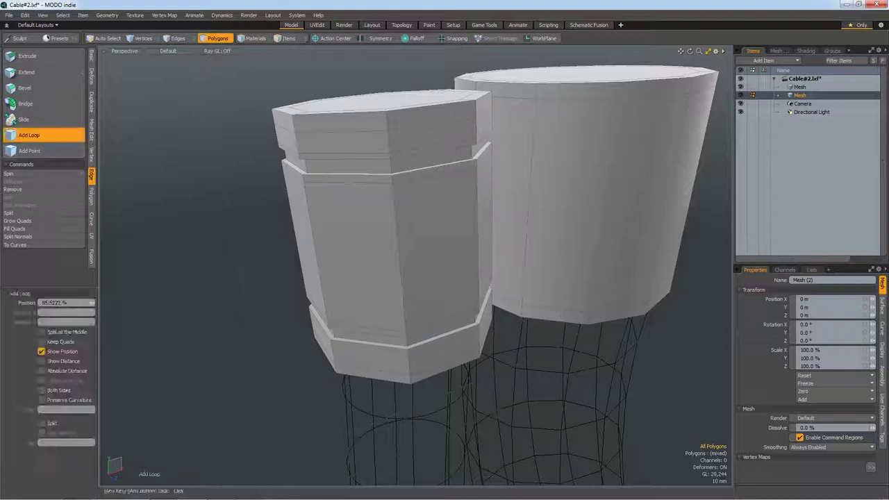
key("space")
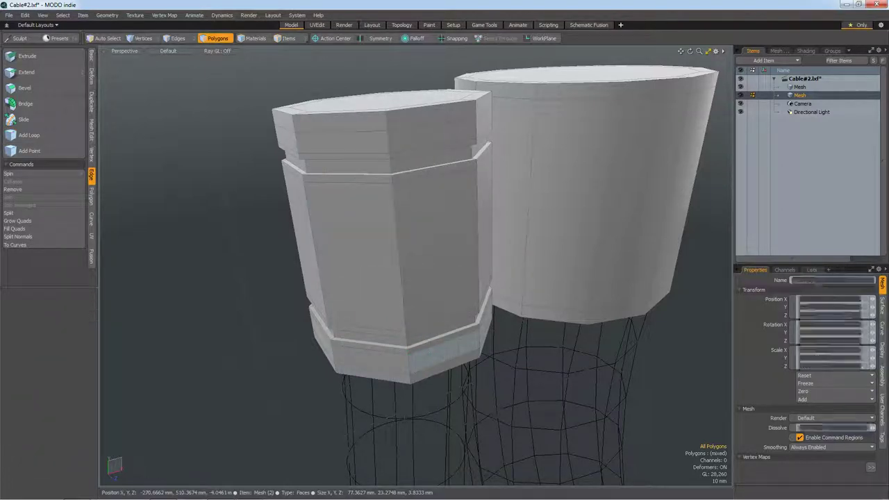
Step: Subdivide the left cap smoothly and check it in the render preview
double_click(445, 250)
key("Tab")
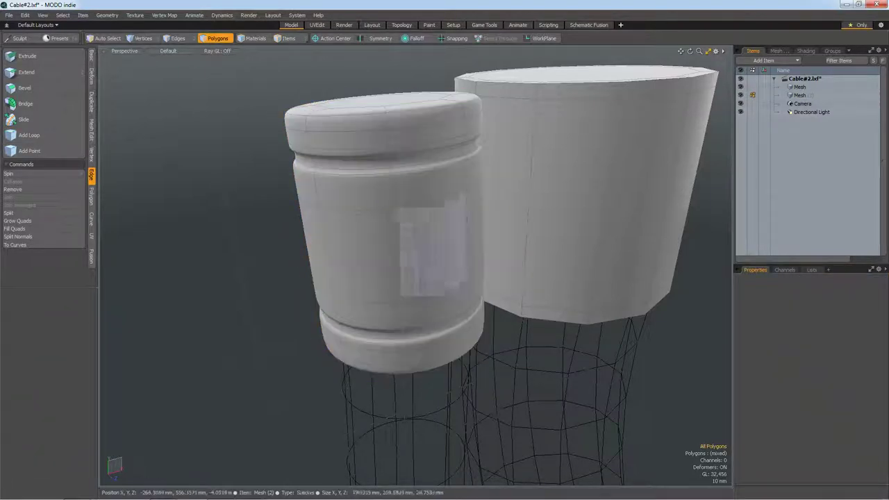
left_click(344, 25)
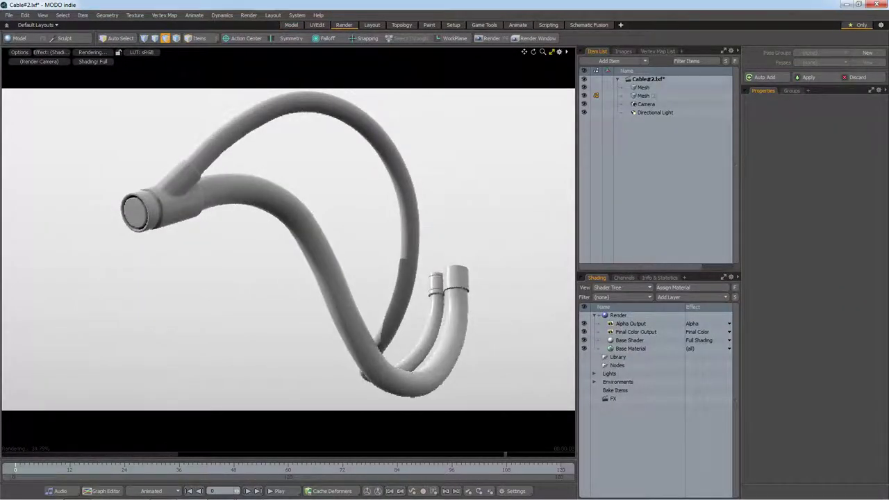
left_click(291, 25)
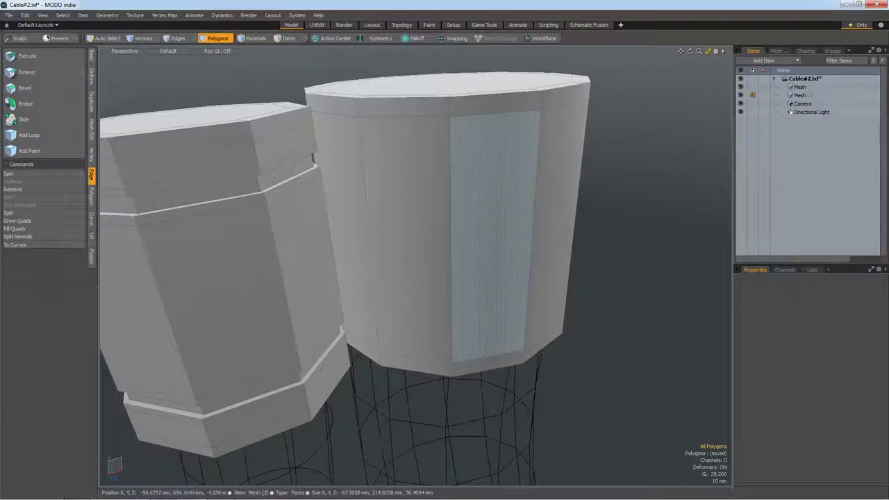
double_click(486, 278)
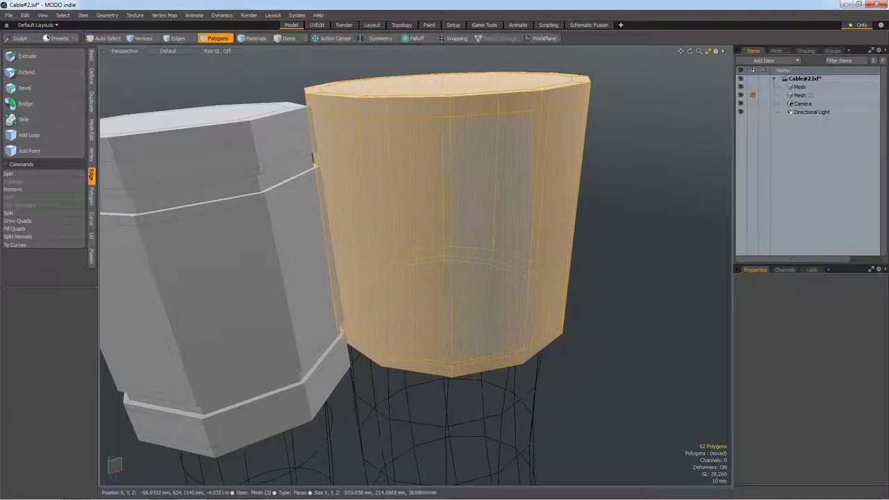
Step: Add an edge loop near the right cap's top and bevel it into a band
key("alt+l")
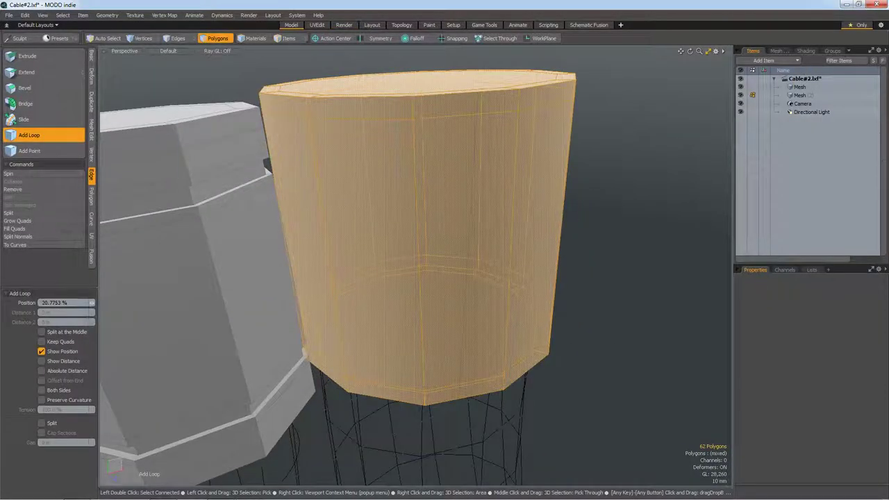
key("space")
key("2")
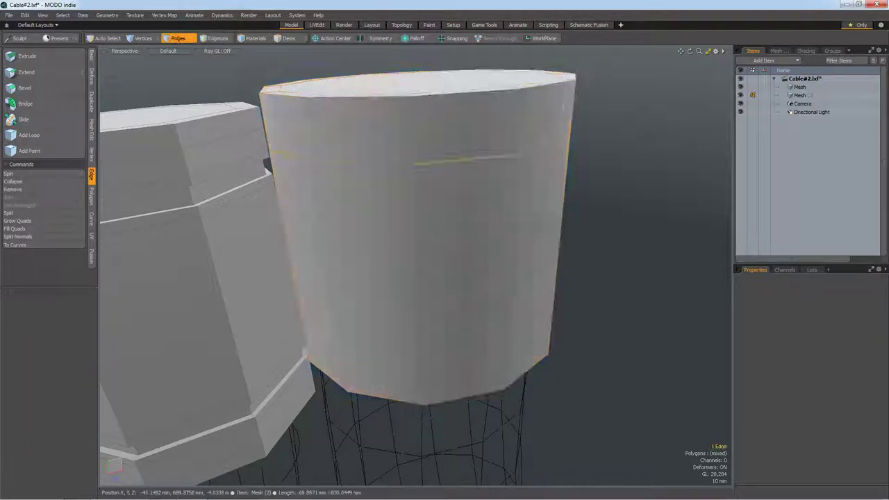
left_click(25, 87)
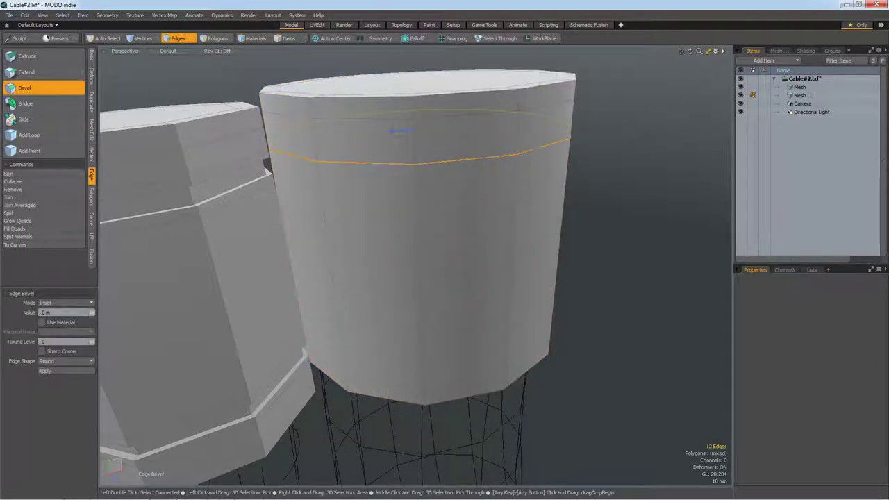
left_click_drag(398, 130, 411, 129)
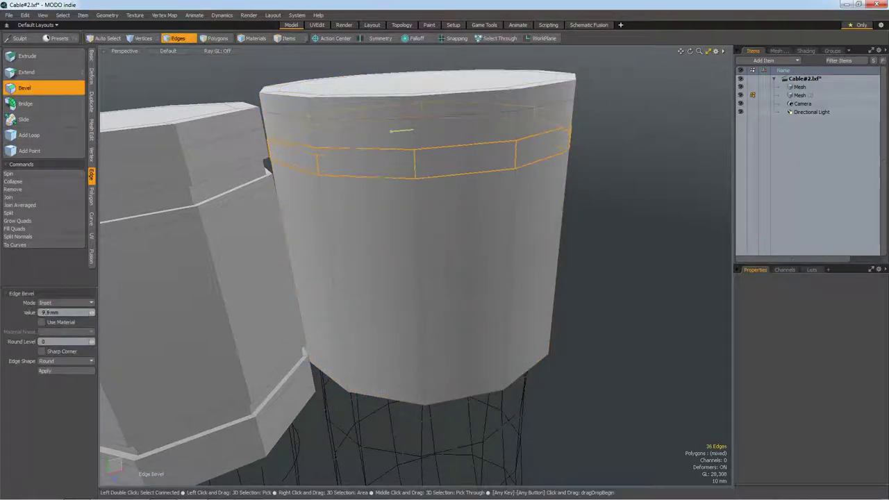
key("space")
Step: Sink the new face band 7 mm into the cap wall with a bevel
key("3")
left_click_drag(361, 160, 465, 158)
key("l")
key("b")
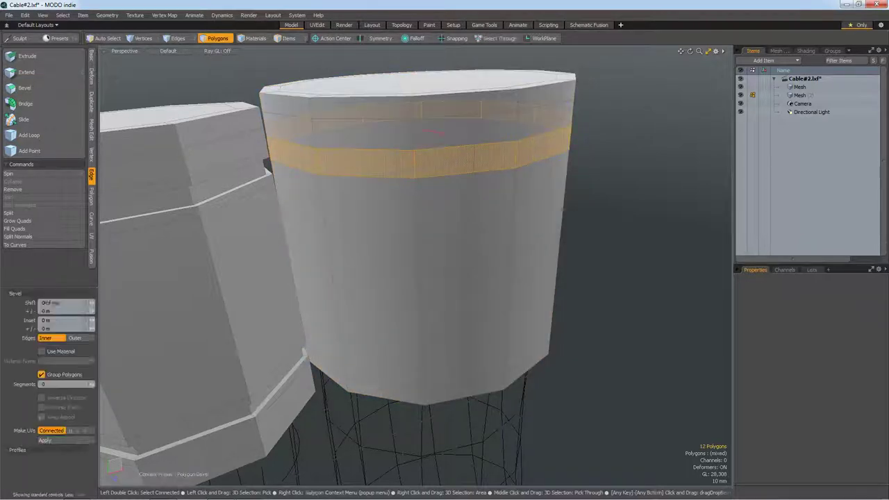
left_click_drag(409, 132, 416, 131)
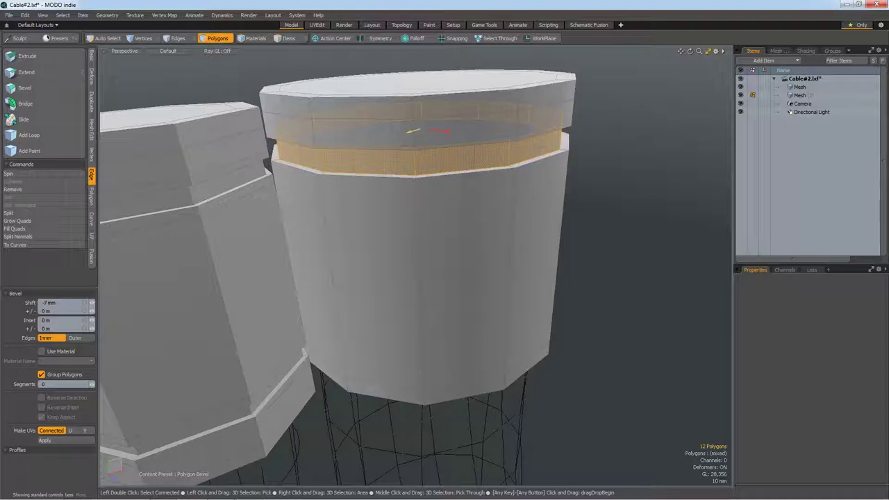
key("space")
Step: Add final loop cuts and show the jar and left fittings smoothly subdivided
key("alt+l")
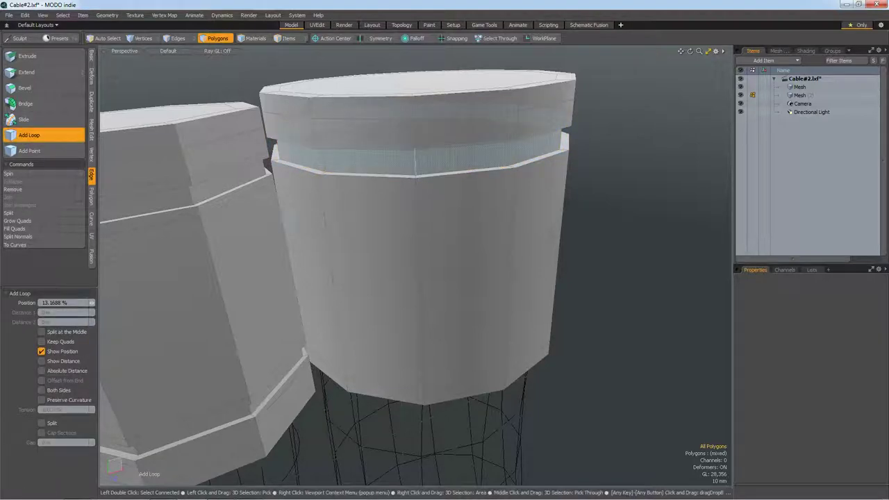
key("space")
key("alt+l")
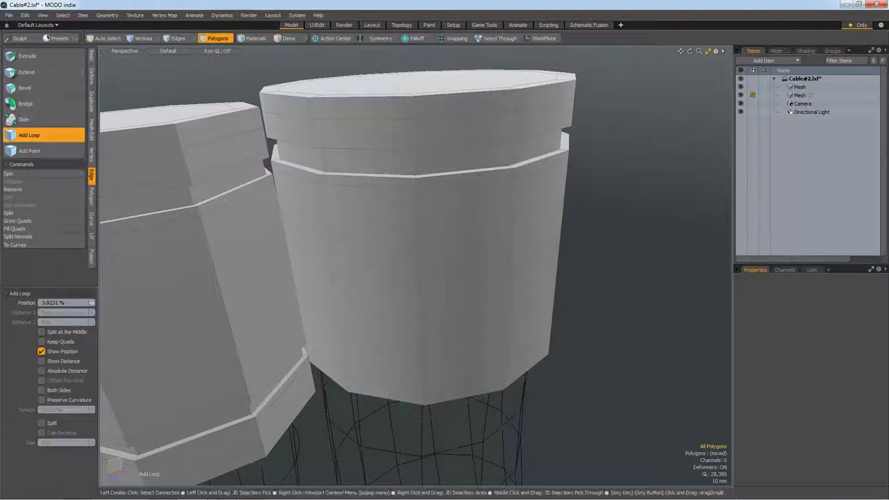
key("space")
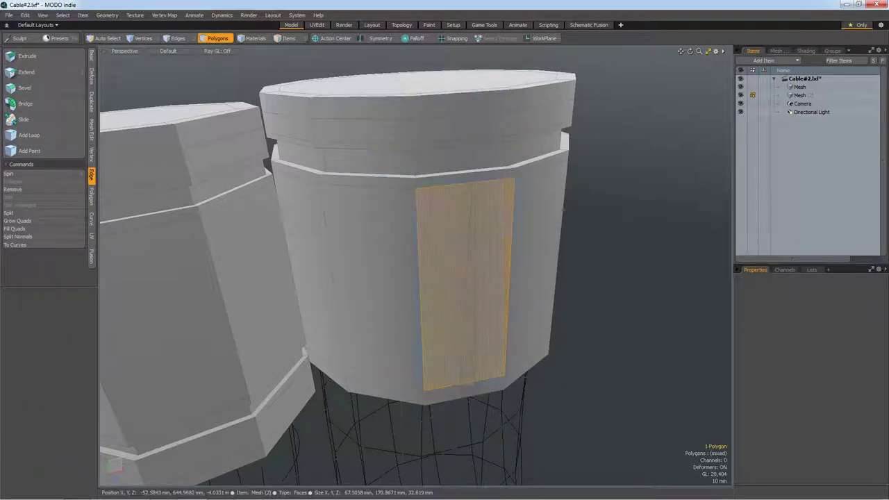
double_click(462, 278)
key("Tab")
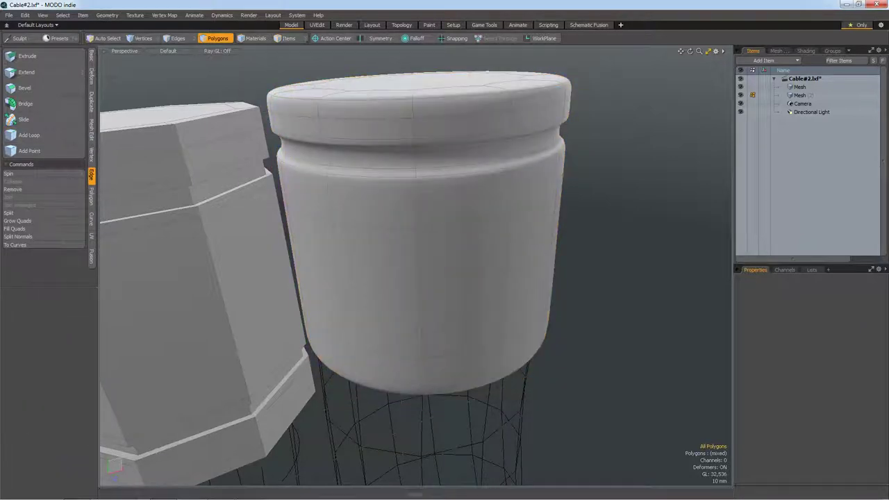
double_click(250, 277)
key("Tab")
left_click(344, 25)
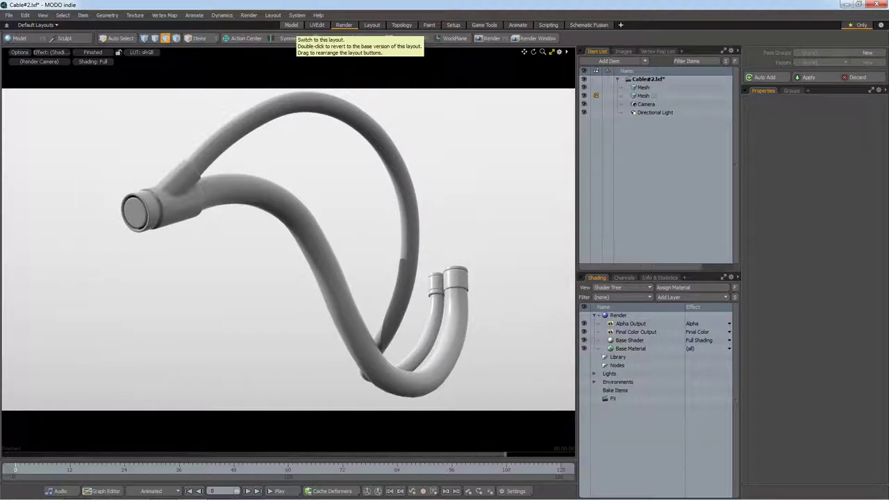
Step: Turn off smooth subdivision on all meshes and frame the whole model
left_click(291, 25)
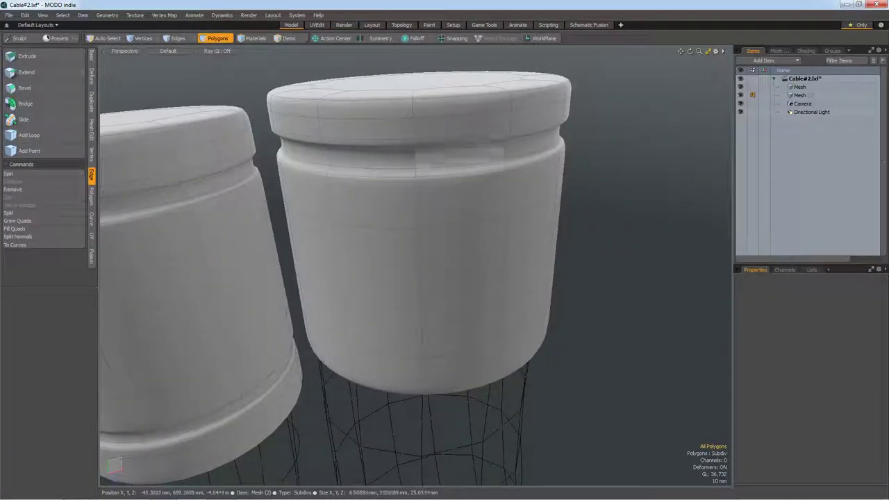
key("a")
key("Tab")
key("Home")
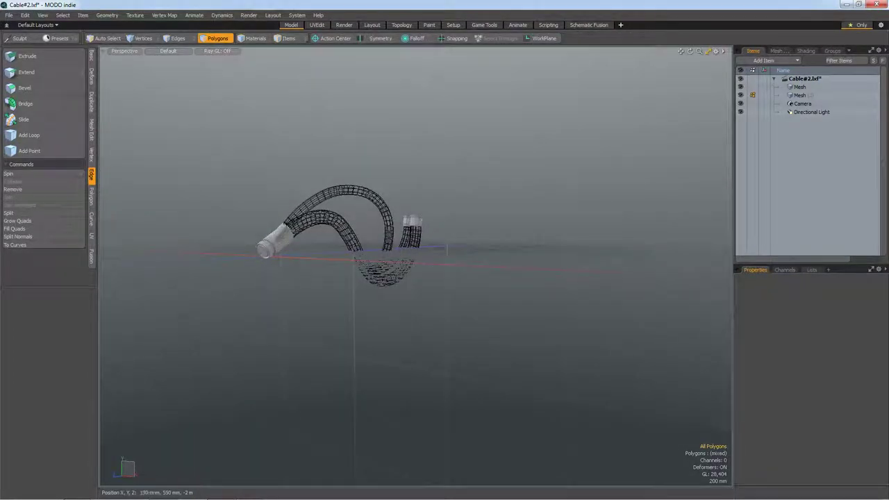
Step: Rename the second mesh to Metall and the main mesh to Cable
left_click(799, 95)
right_click(768, 95)
left_click(789, 103)
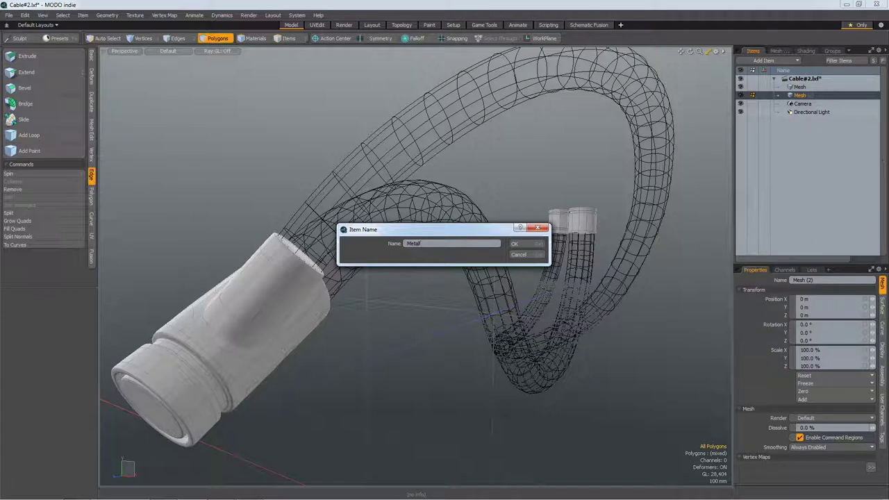
key("Return")
left_click(800, 87)
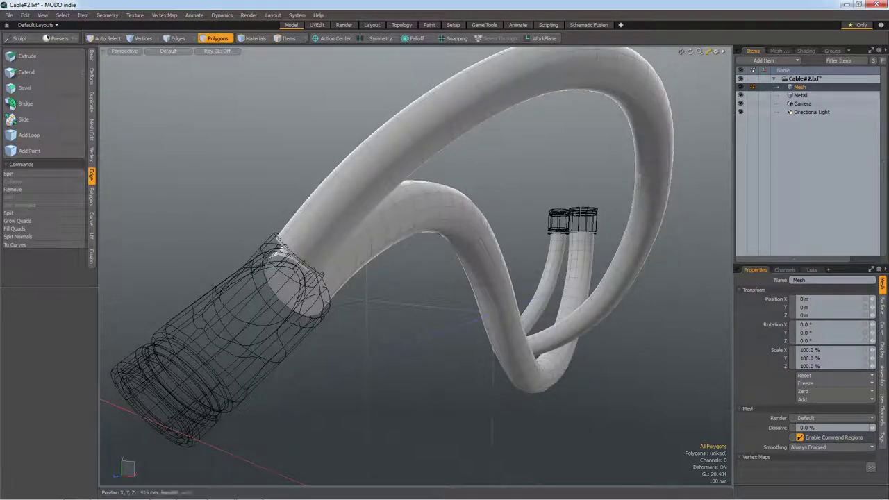
right_click(764, 86)
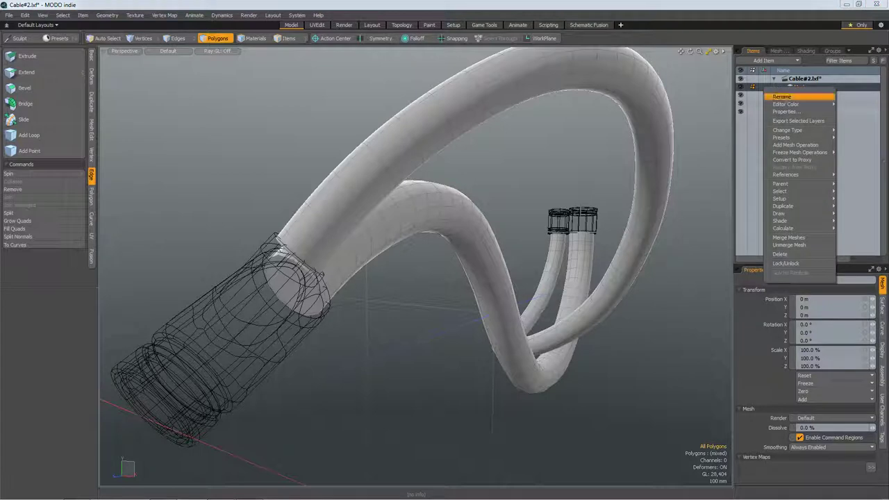
left_click(799, 99)
type("Cable")
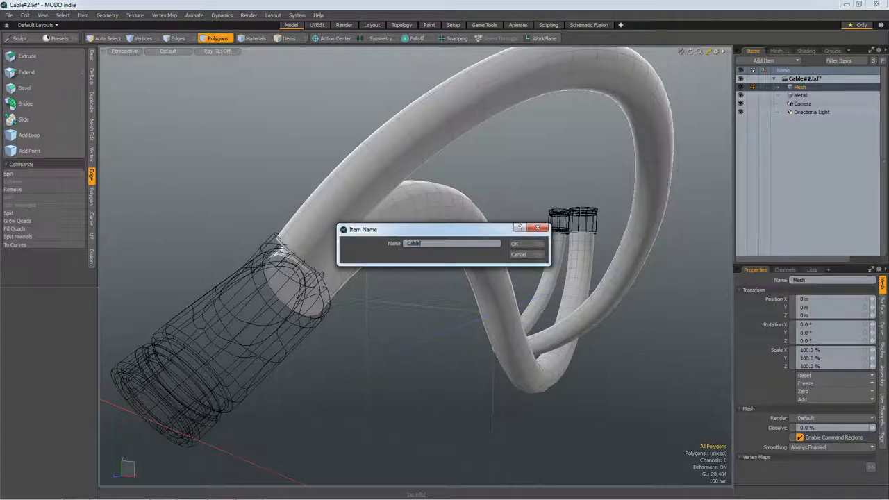
key("Return")
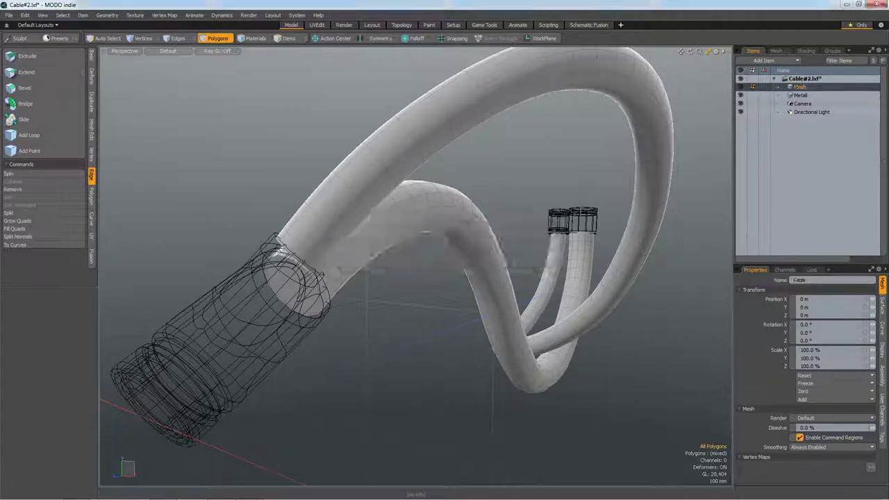
type("Cable")
Step: Show the cable as its low-poly cage and orbit around it
scroll(417, 278, "down", 5)
scroll(417, 278, "up", 5)
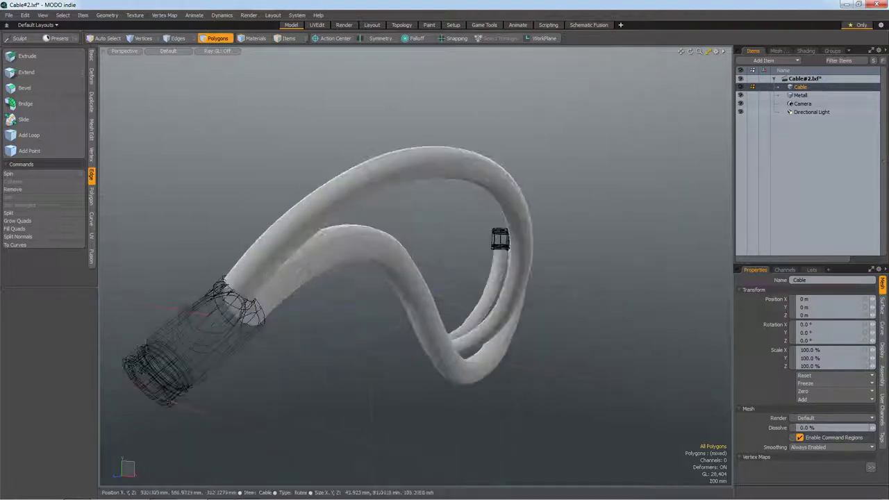
key("Tab")
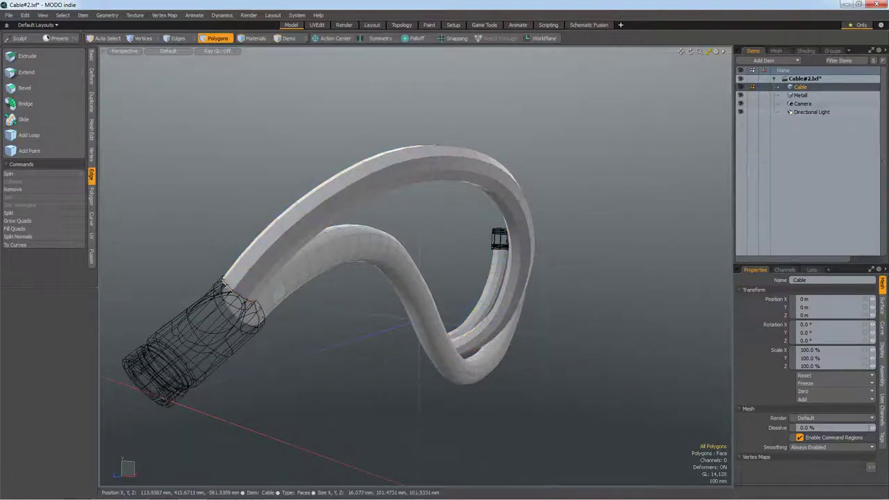
scroll(417, 278, "up", 5)
scroll(417, 278, "down", 5)
scroll(417, 278, "up", 3)
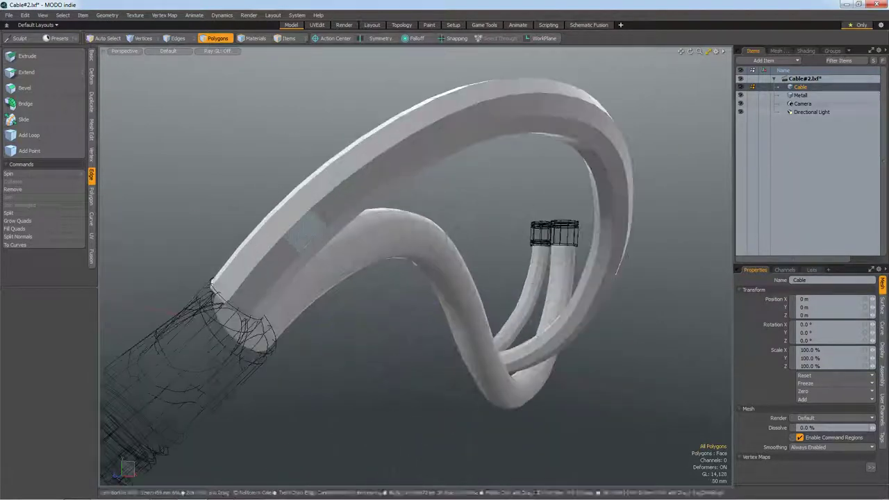
left_click_drag(416, 278, 313, 264, "alt")
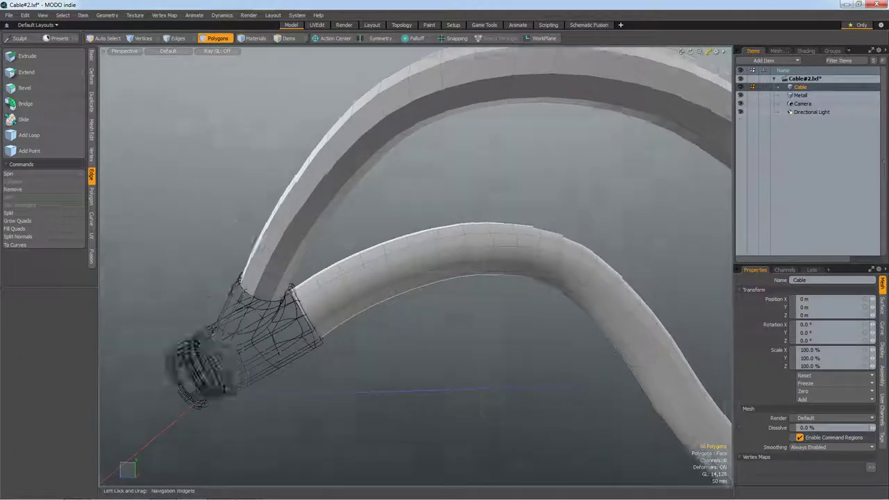
left_click_drag(417, 278, 361, 271, "alt")
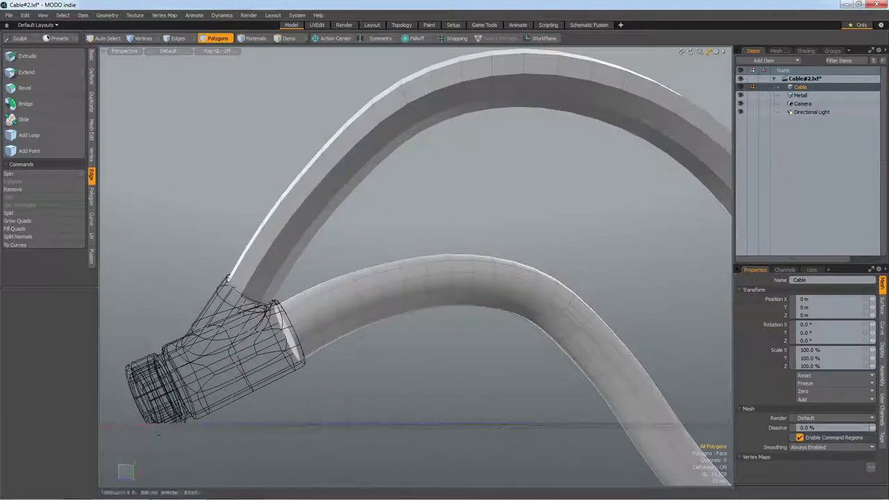
key("a")
left_click_drag(417, 278, 375, 271, "alt")
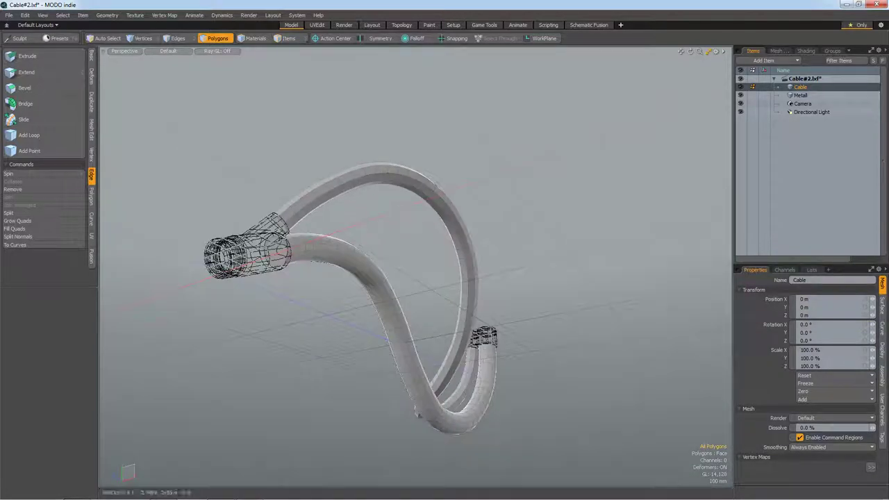
left_click_drag(730, 277, 575, 278)
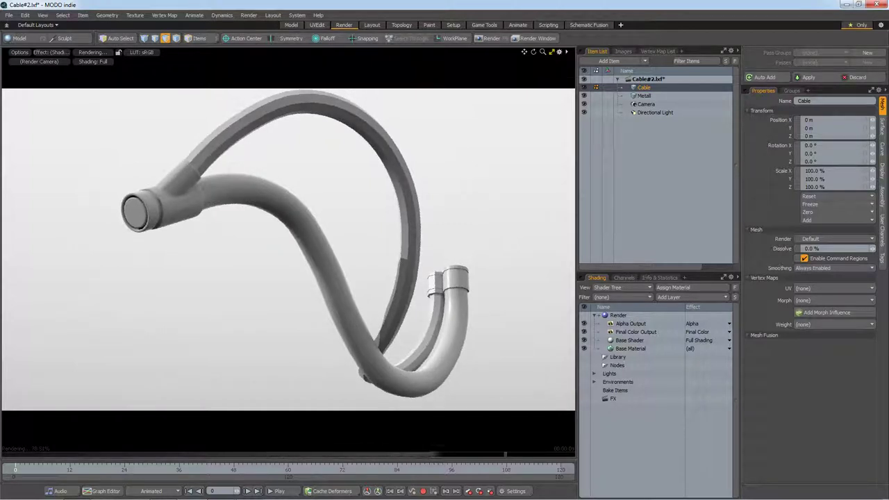
left_click(291, 25)
key("3")
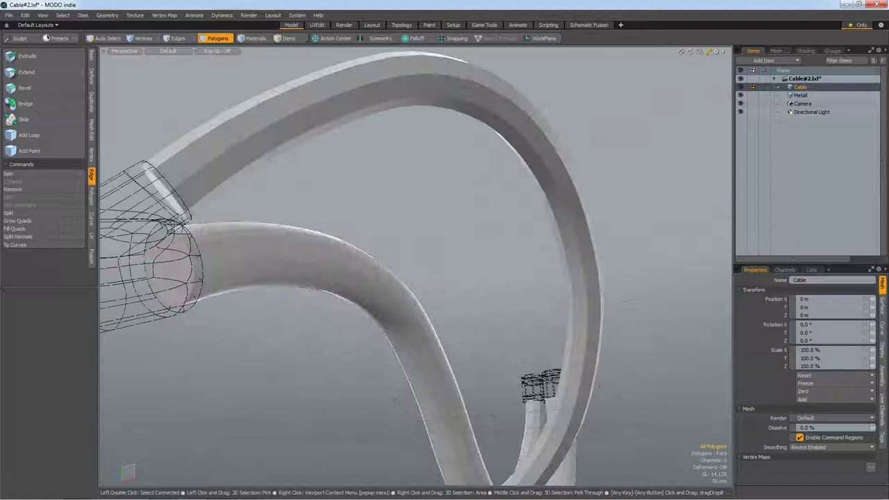
scroll(417, 267, "up", 3)
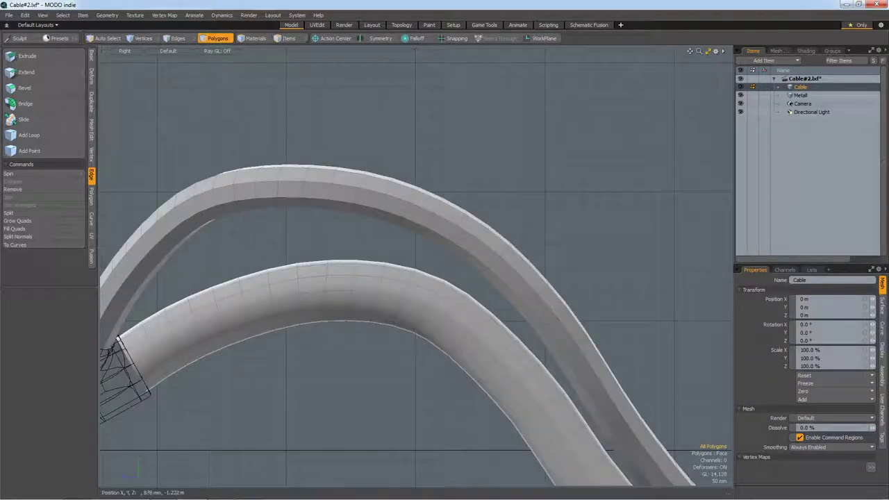
scroll(417, 267, "down", 5)
scroll(417, 267, "up", 4)
scroll(416, 267, "up", 1)
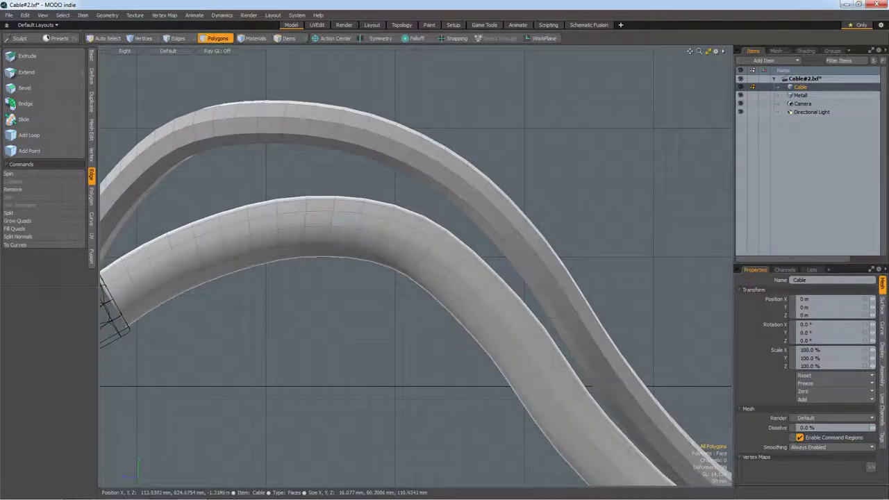
left_click(305, 219)
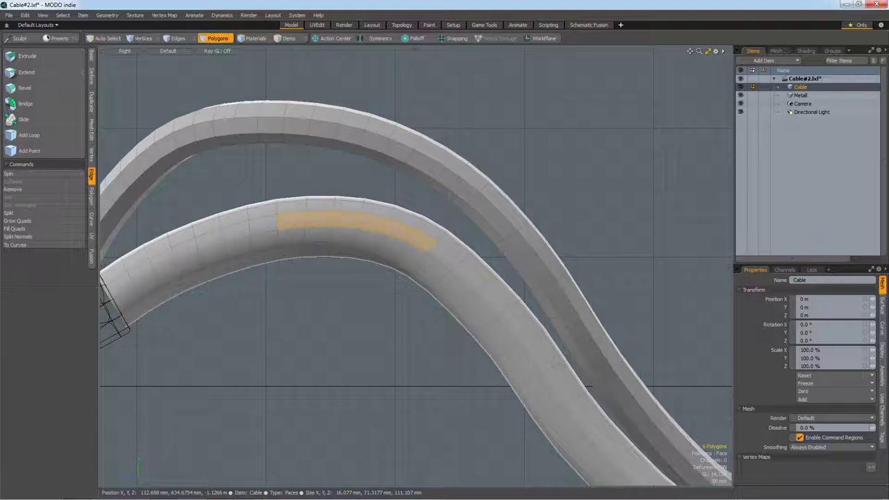
Step: Inspect the cable from the front, back, right and left orthographic views
scroll(417, 271, "down", 3)
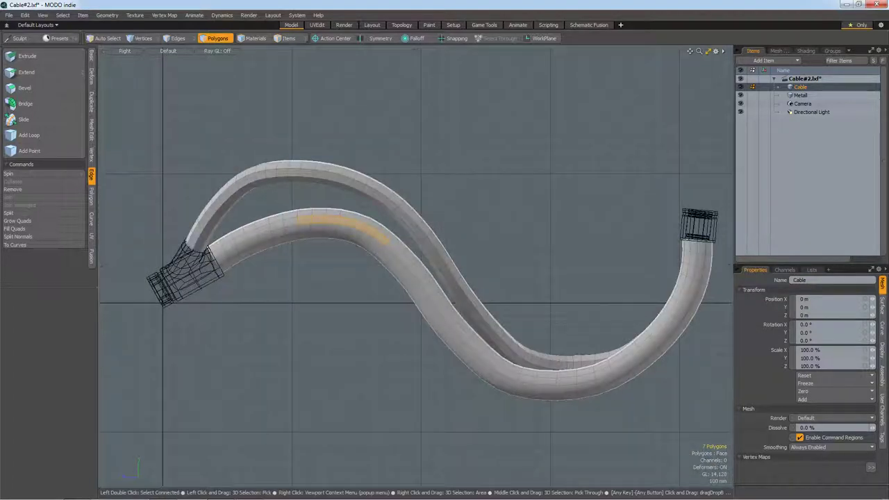
key("KP_1")
key("ctrl+KP_1")
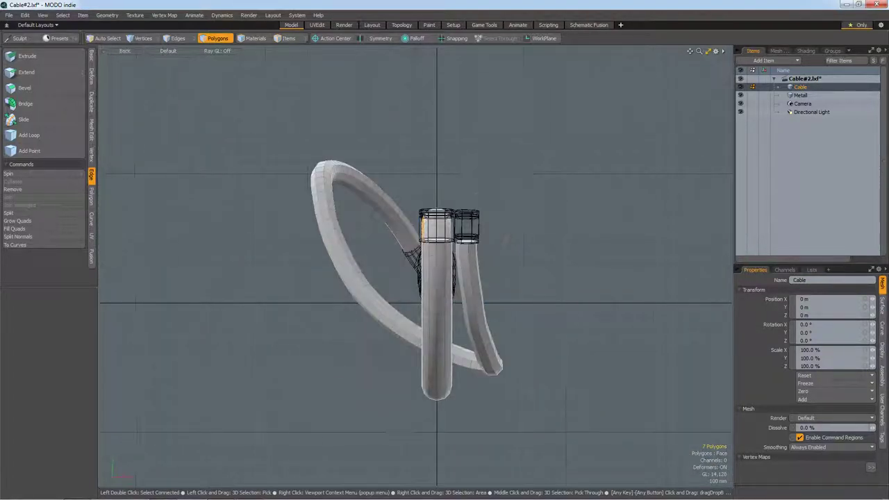
key("KP_3")
key("ctrl+KP_3")
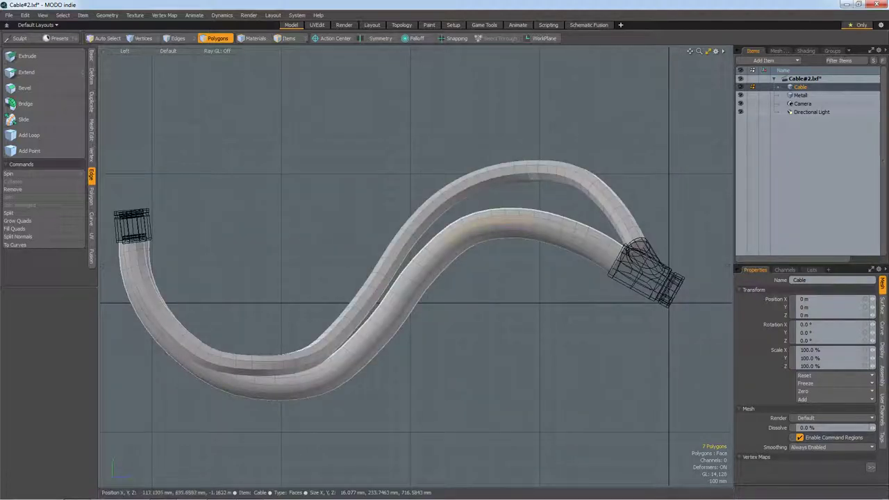
scroll(520, 219, "up", 2)
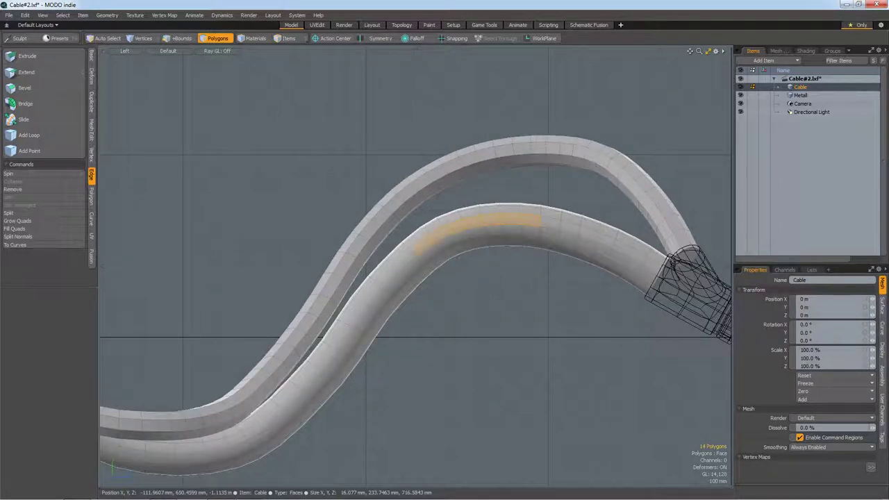
key("KP_3")
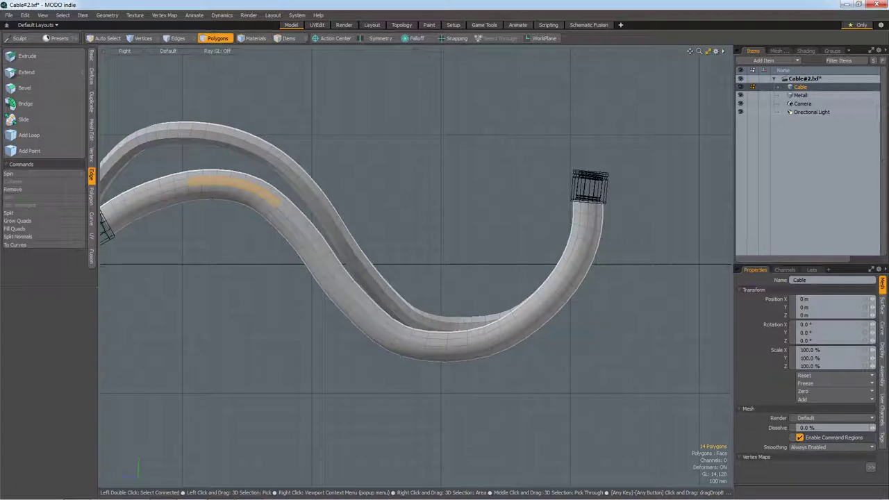
scroll(591, 264, "down", 6)
scroll(562, 277, "up", 6)
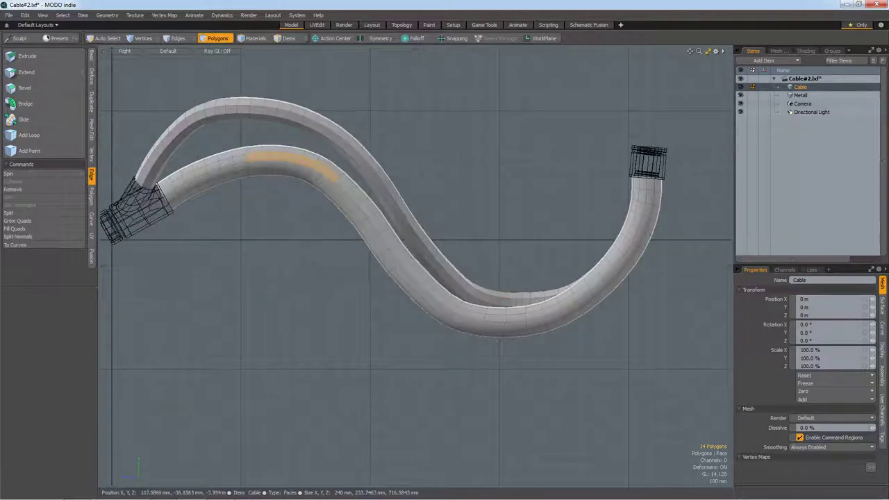
scroll(634, 248, "up", 2)
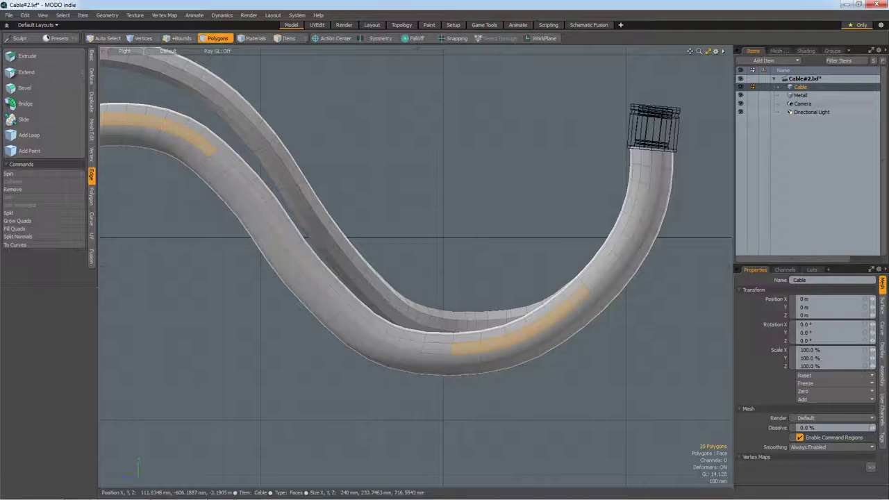
key("ctrl+KP_3")
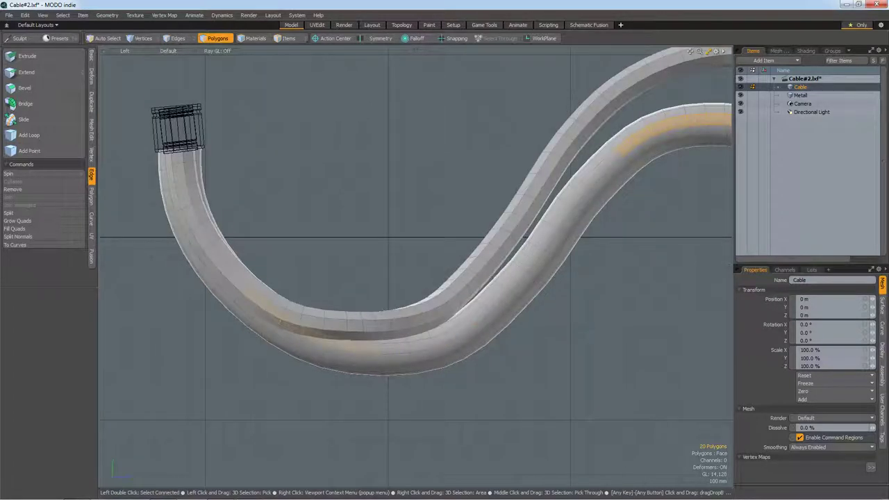
scroll(306, 333, "up", 2)
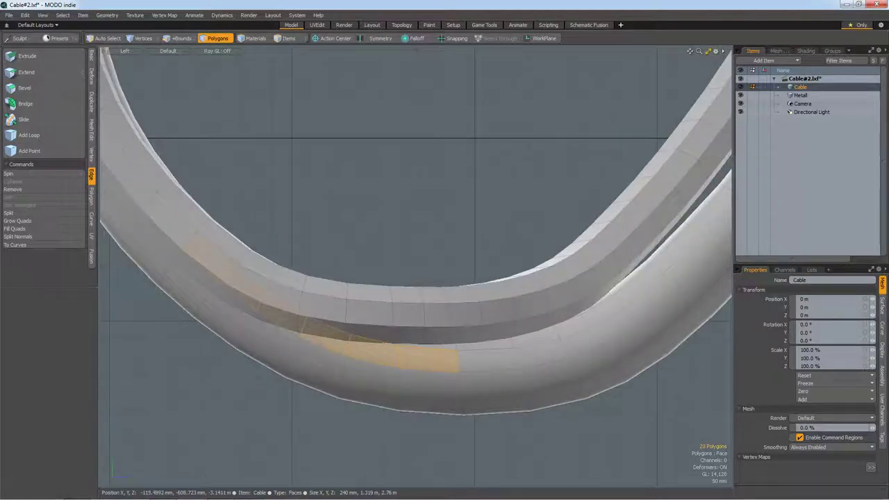
Step: In perspective, bevel the selected polygon strip 10 mm inward (Shift -10 mm) into a groove
key("KP_0")
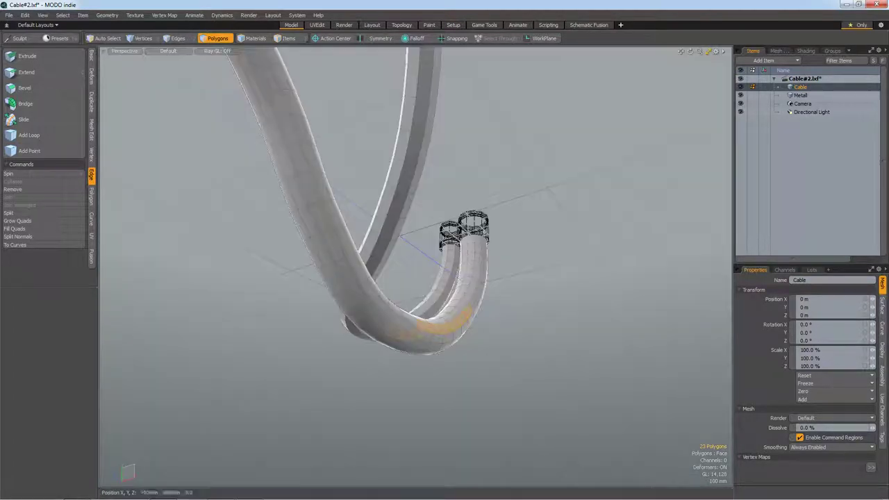
middle_click_drag(417, 278, 305, 264)
scroll(417, 264, "up", 3)
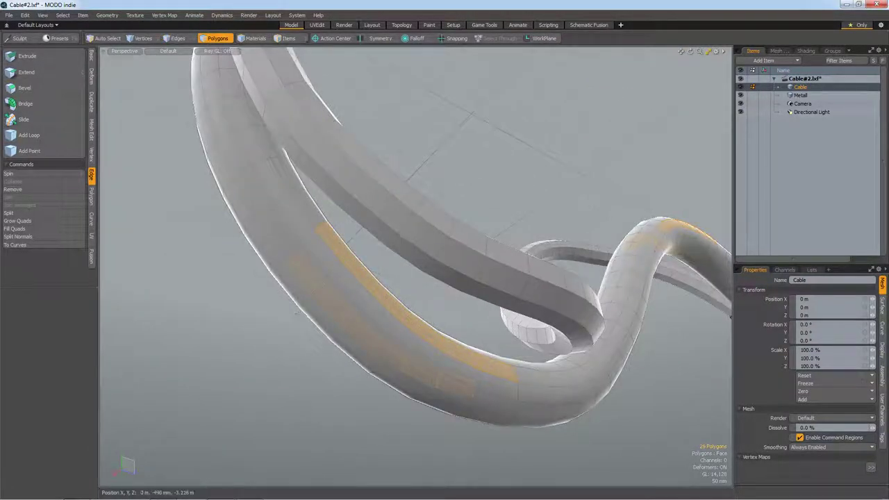
key("b")
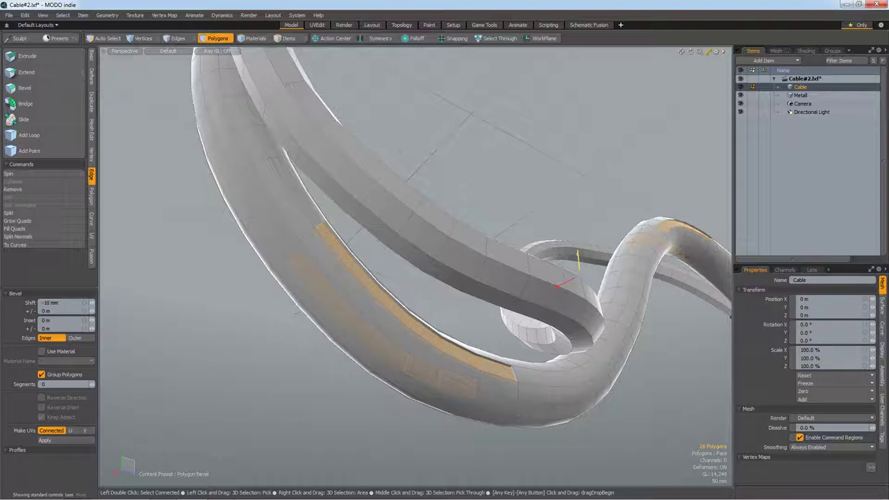
key("space")
key("Escape")
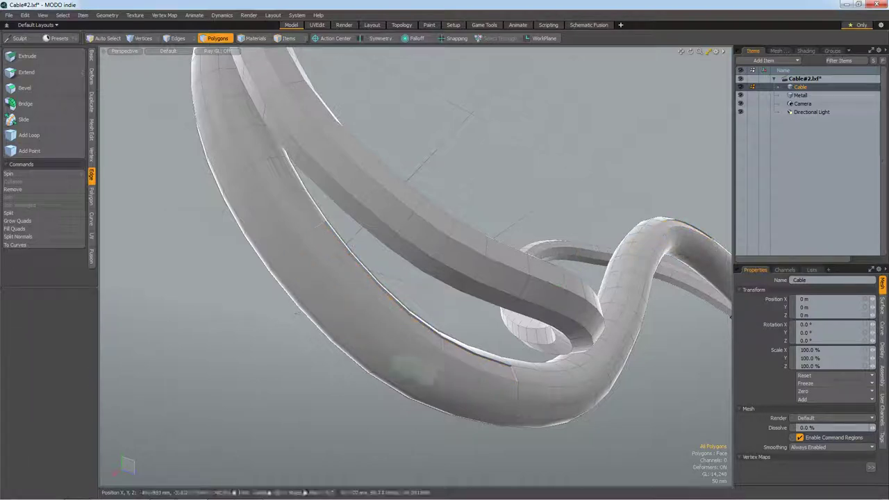
key("a")
left_click_drag(690, 51, 486, 243)
Step: Select a band of cable polygons and insert an edge loop across it
left_click_drag(257, 319, 257, 236)
key("l")
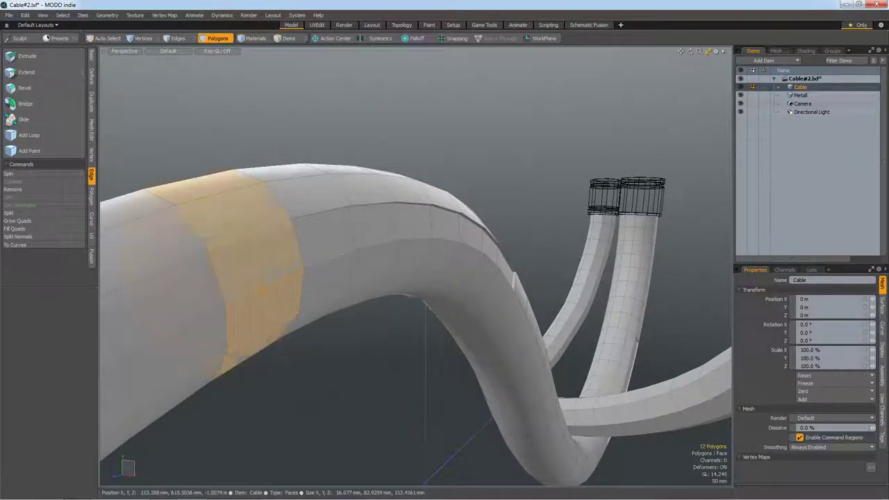
left_click(29, 135)
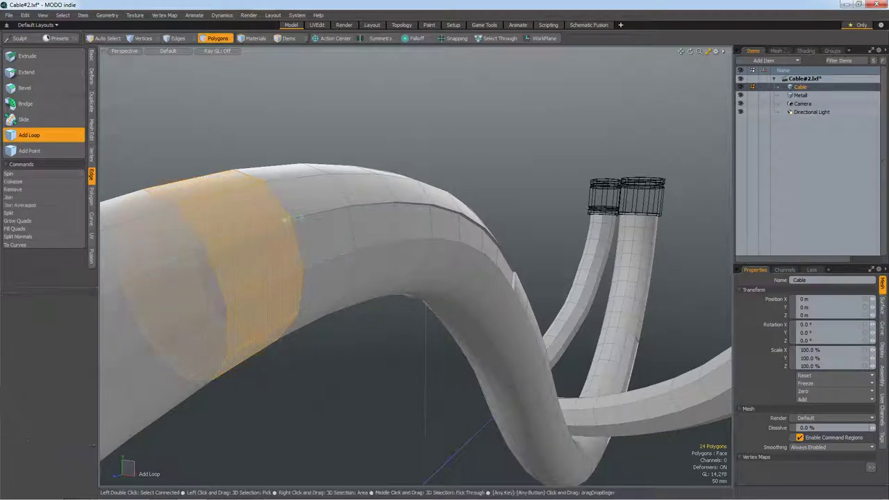
key("space")
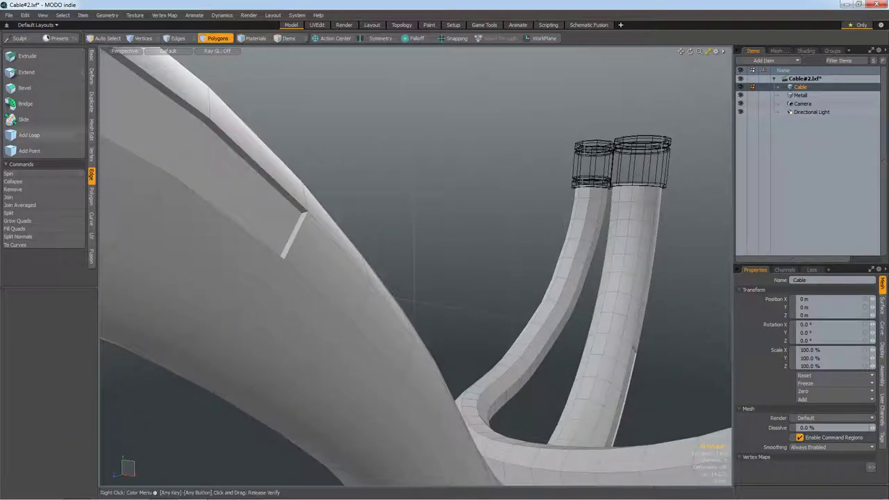
left_click(29, 135)
left_click(290, 264)
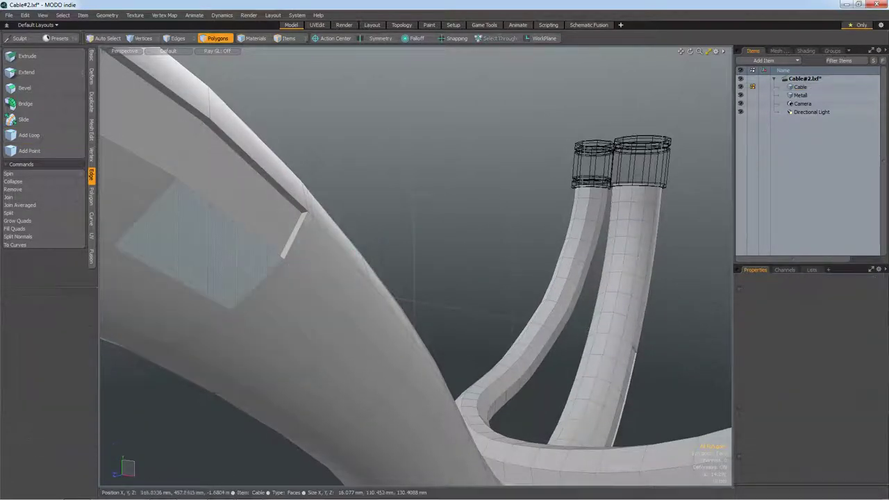
scroll(290, 264, "down", 5)
scroll(248, 307, "up", 5)
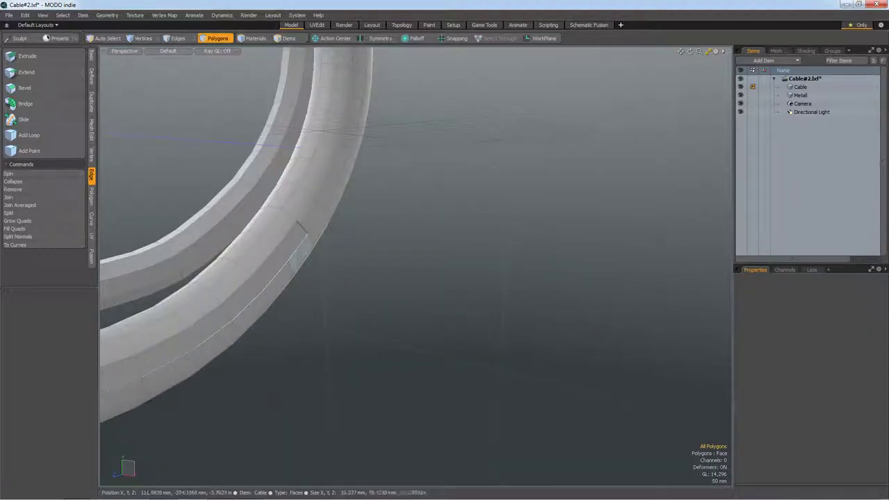
scroll(301, 234, "up", 3)
Step: Add an edge loop beside the groove's end, then orbit below the cable
left_click(29, 135)
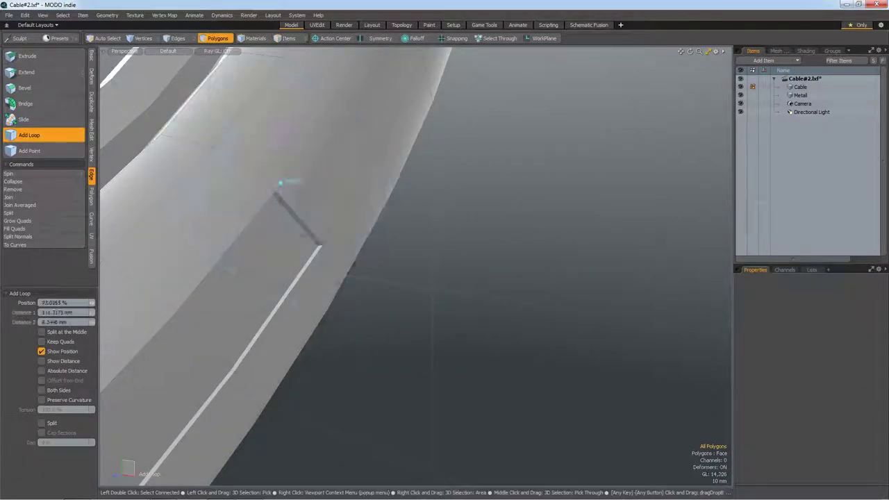
left_click(280, 183)
scroll(280, 183, "down", 5)
left_click_drag(280, 182, 312, 223, "alt")
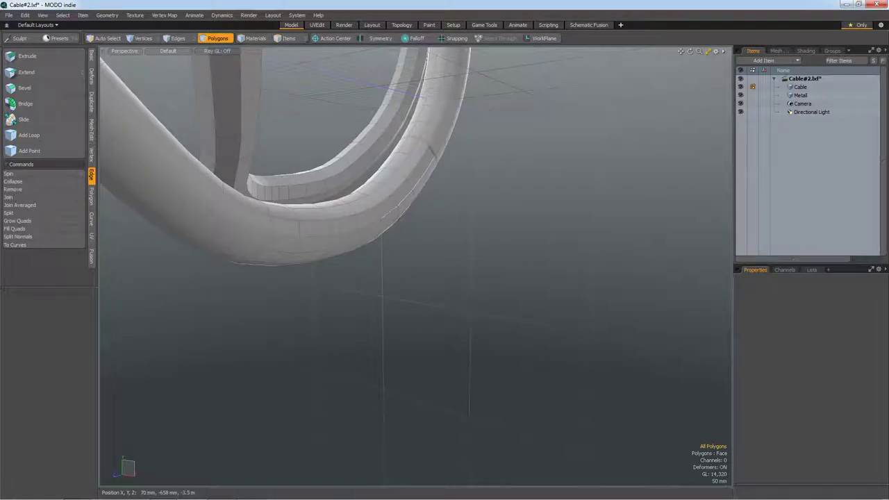
scroll(375, 232, "up", 3)
scroll(375, 232, "up", 2)
scroll(372, 235, "down", 2)
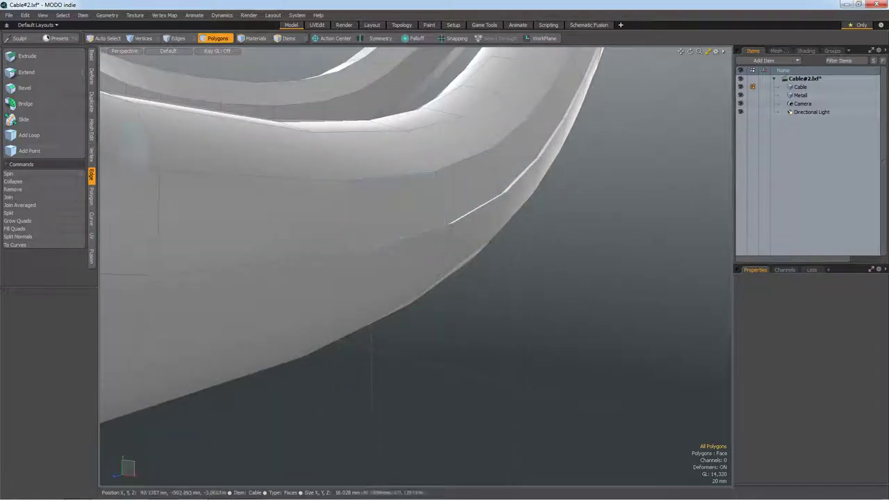
Step: Insert an edge loop on the cable's underside and view it as a smooth subdivision surface
left_click(30, 135)
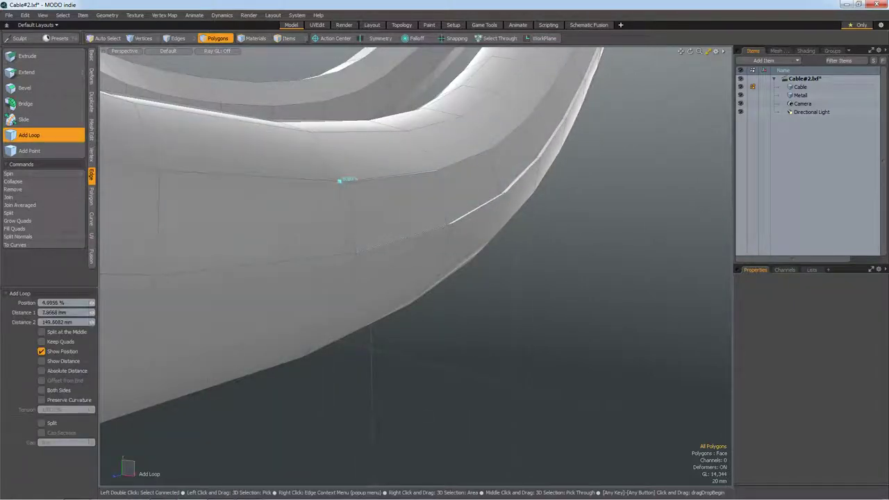
left_click(341, 181)
key("space")
key("a")
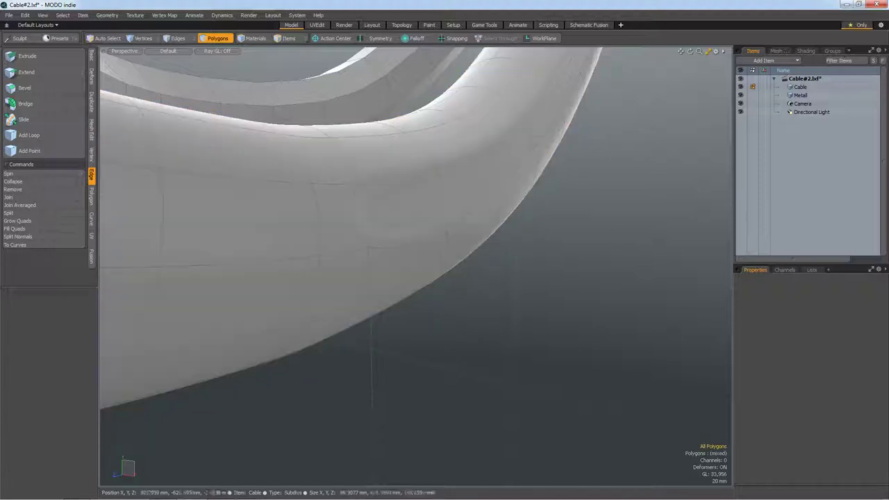
left_click_drag(417, 278, 452, 222, "alt")
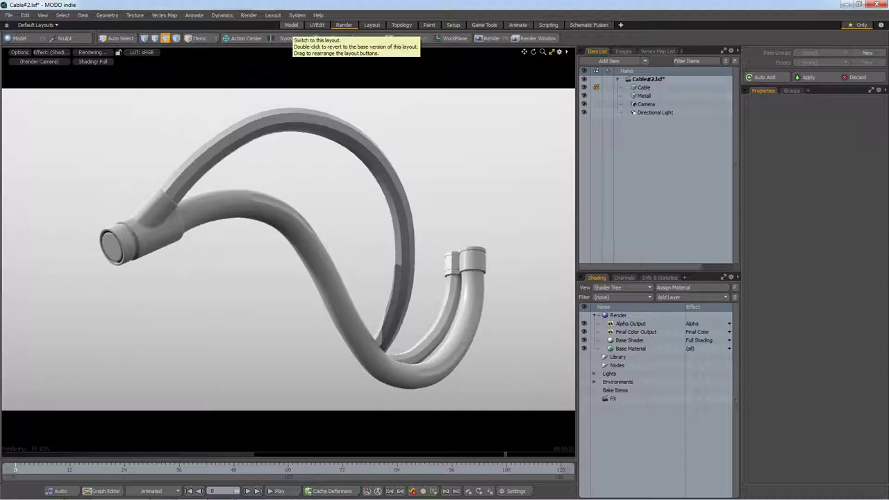
left_click(291, 24)
scroll(417, 264, "down", 5)
left_click_drag(320, 292, 528, 229)
left_click(392, 236)
left_click(801, 95)
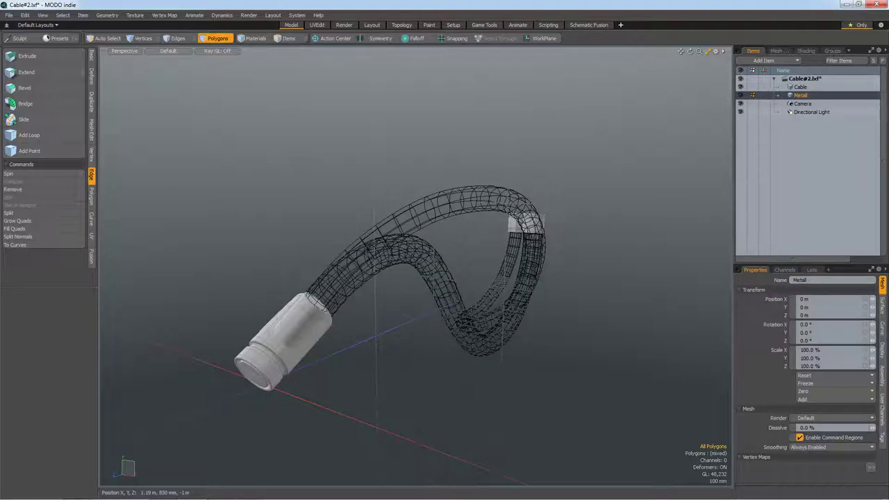
scroll(509, 226, "up", 5)
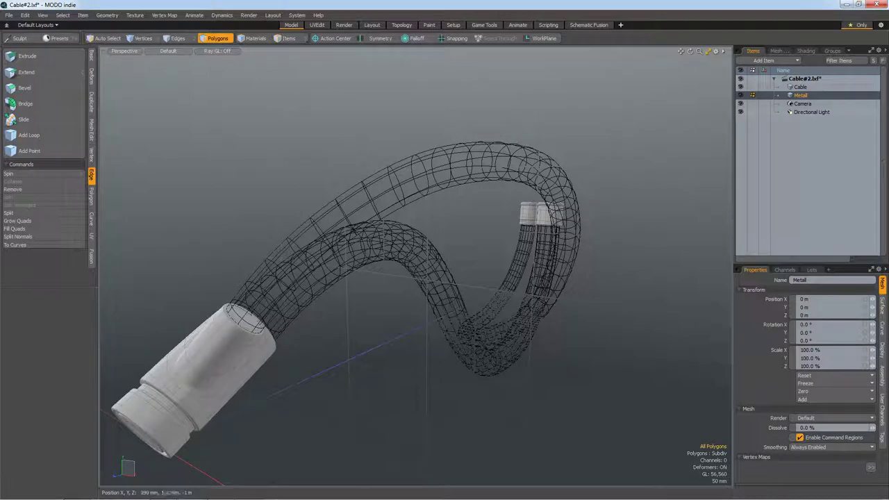
left_click(343, 25)
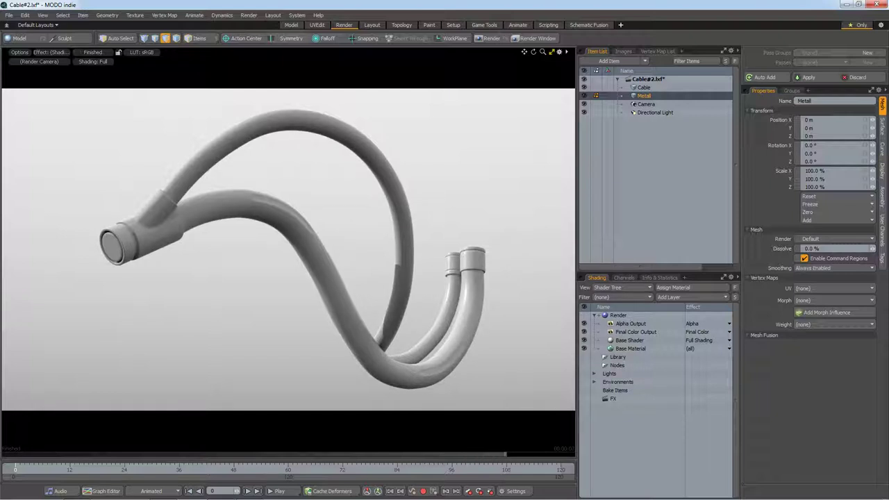
left_click(291, 25)
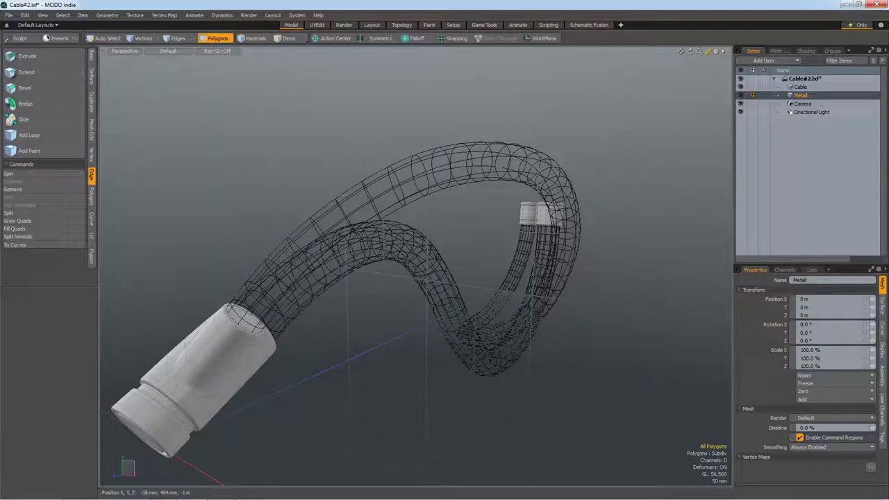
scroll(347, 299, "down", 2)
left_click_drag(347, 299, 389, 278, "alt")
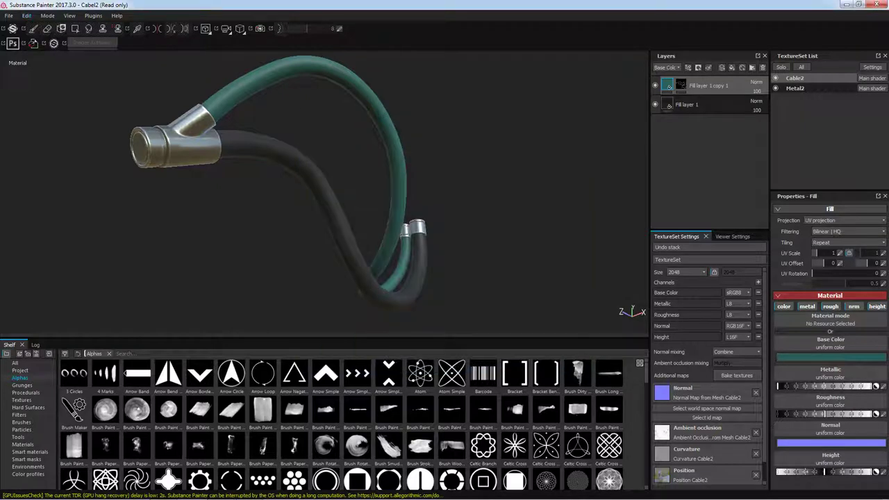
Step: Switch the viewport to Iray rendering and rotate the environment lighting to 72
left_click(26, 15)
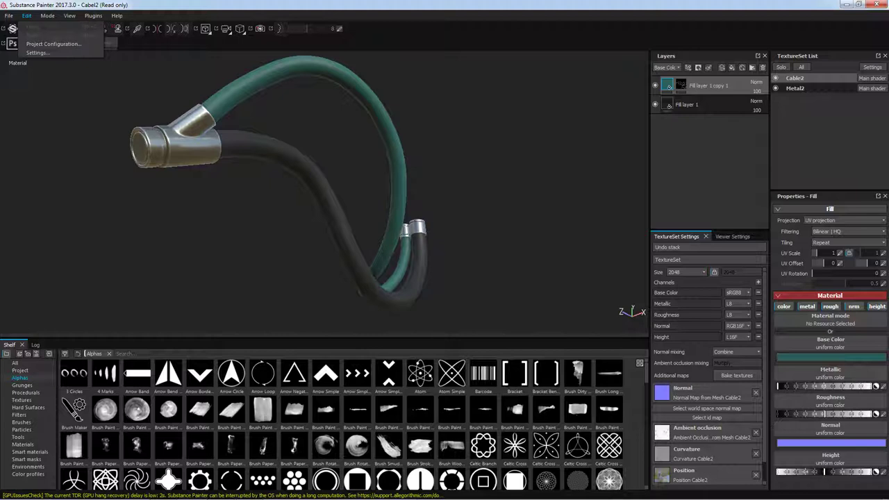
key("Escape")
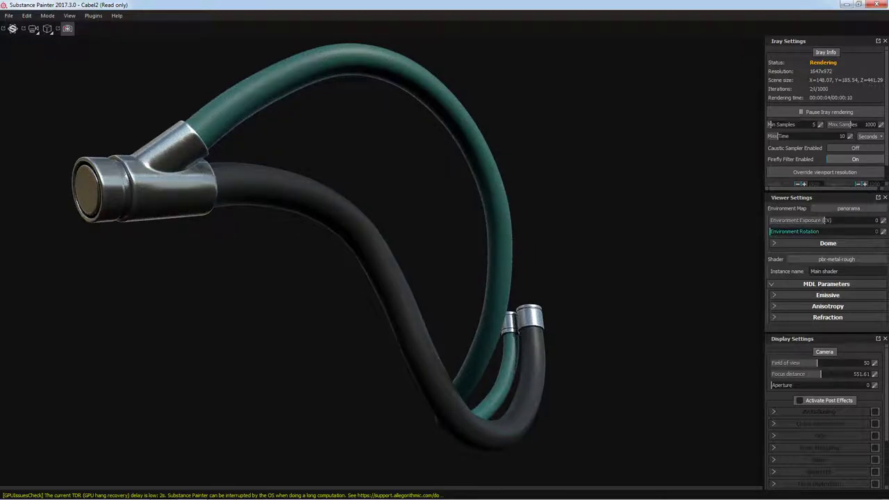
left_click_drag(771, 232, 792, 231)
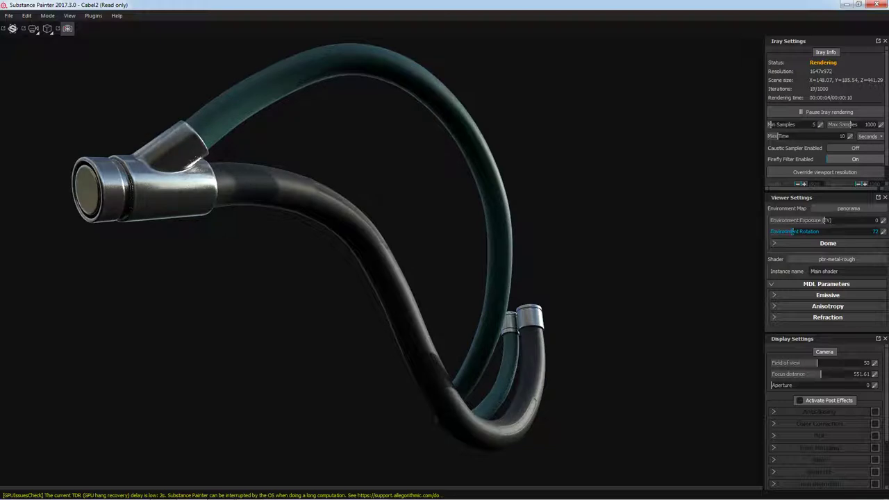
Step: Nudge the Environment Rotation slider to about 92-93 and let the Iray render reach 55 iterations
mouse_move(794, 232)
left_mouse_down()
mouse_move(785, 231)
mouse_move(798, 232)
left_mouse_up()
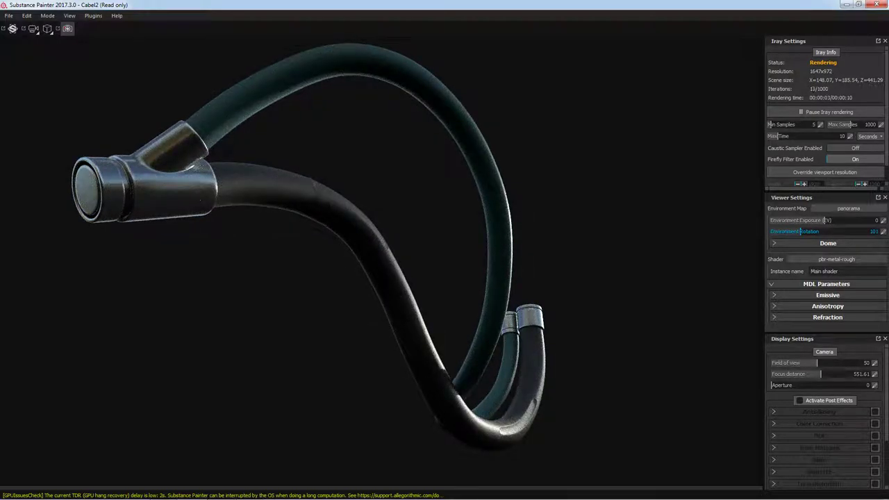
mouse_move(800, 231)
left_mouse_down()
mouse_move(814, 232)
mouse_move(794, 231)
left_mouse_up()
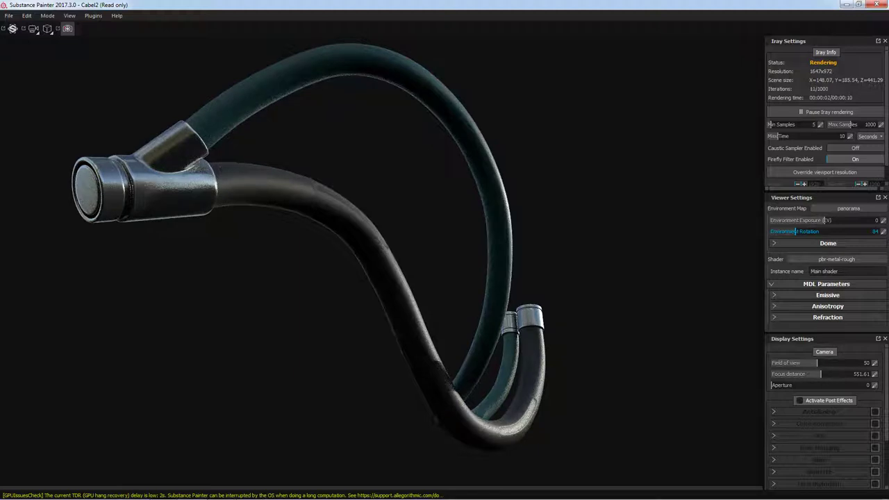
left_click_drag(794, 232, 797, 231)
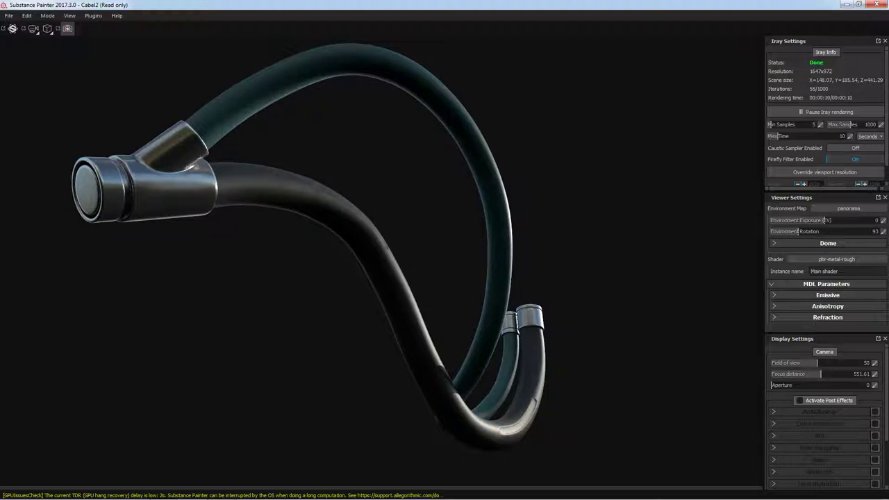
scroll(826, 115, "down", 1)
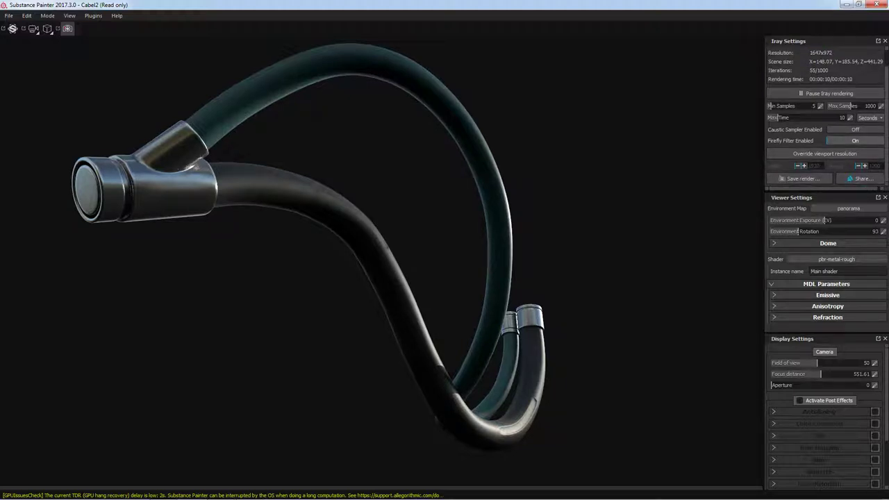